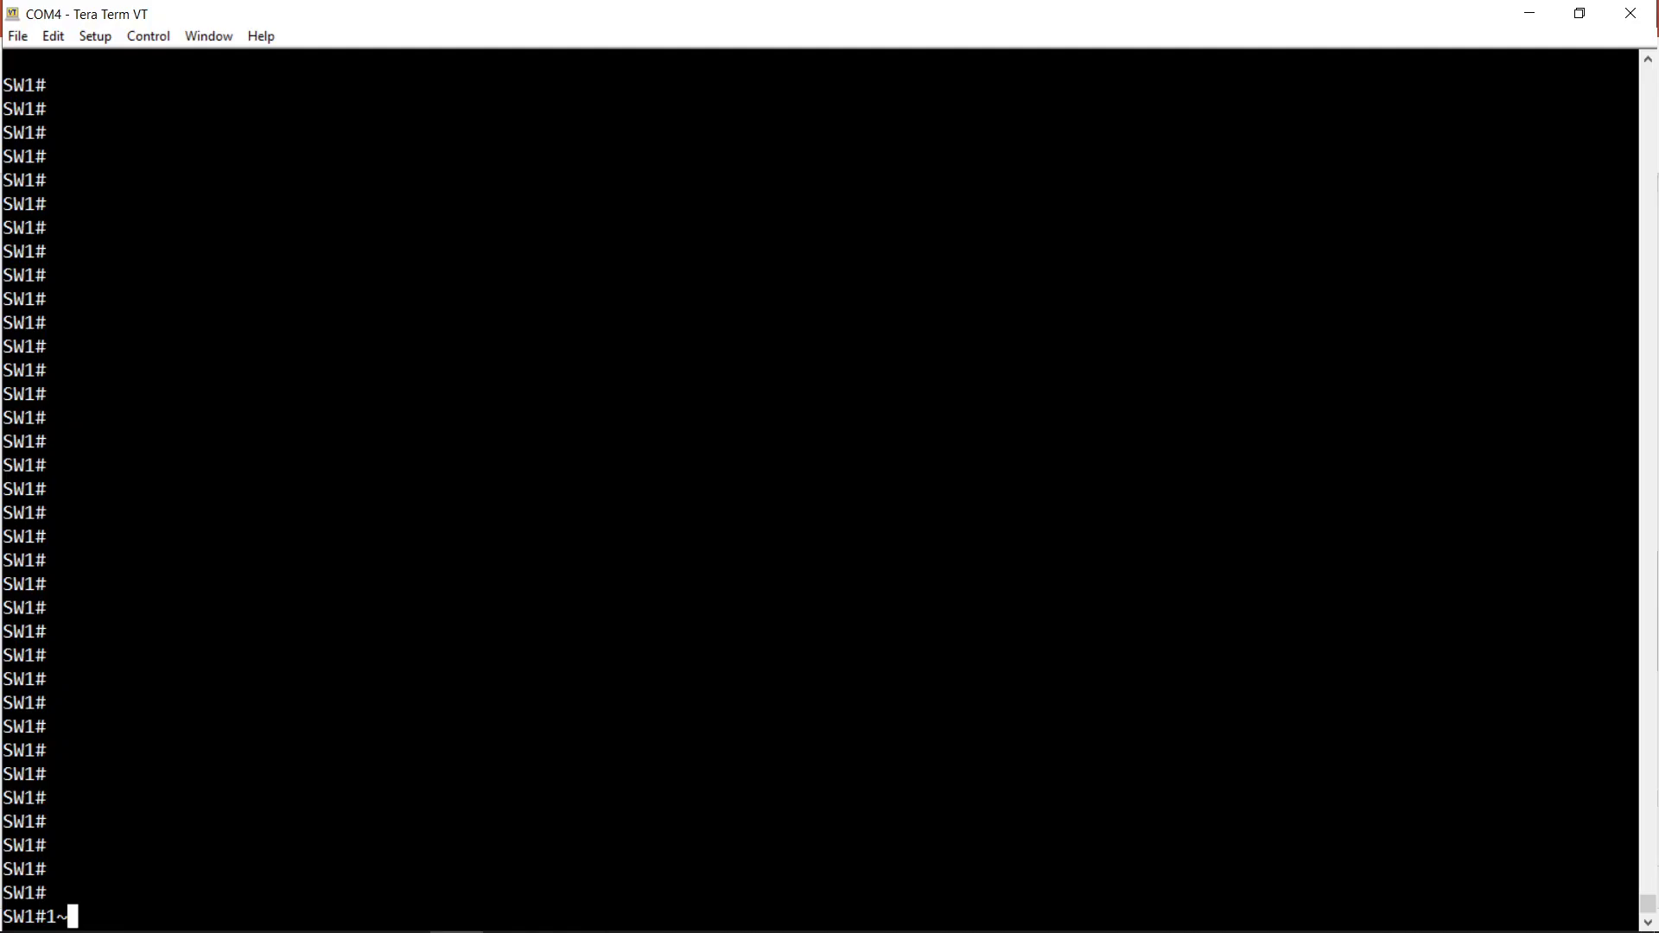
Display the spanning-tree details for VLAN 10 on SW1 with show spanning-tree vlan 10
key(Return)
text(sho)
key(Tab)
text(span)
key(Tab)
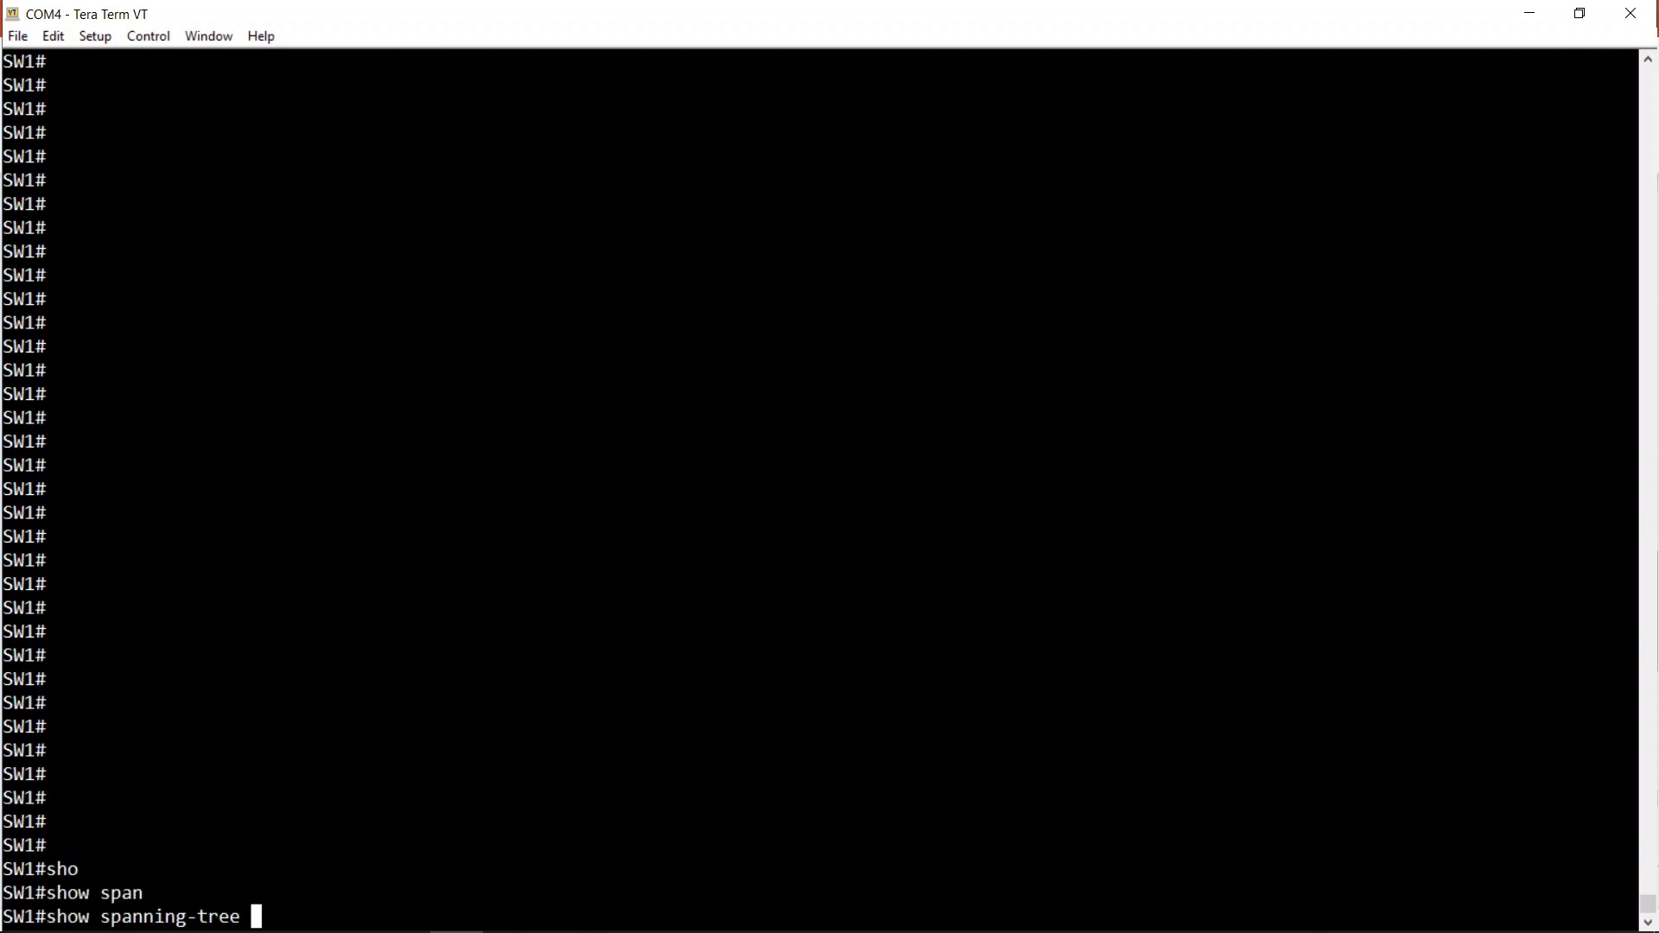
text(vla)
key(Tab)
text(10)
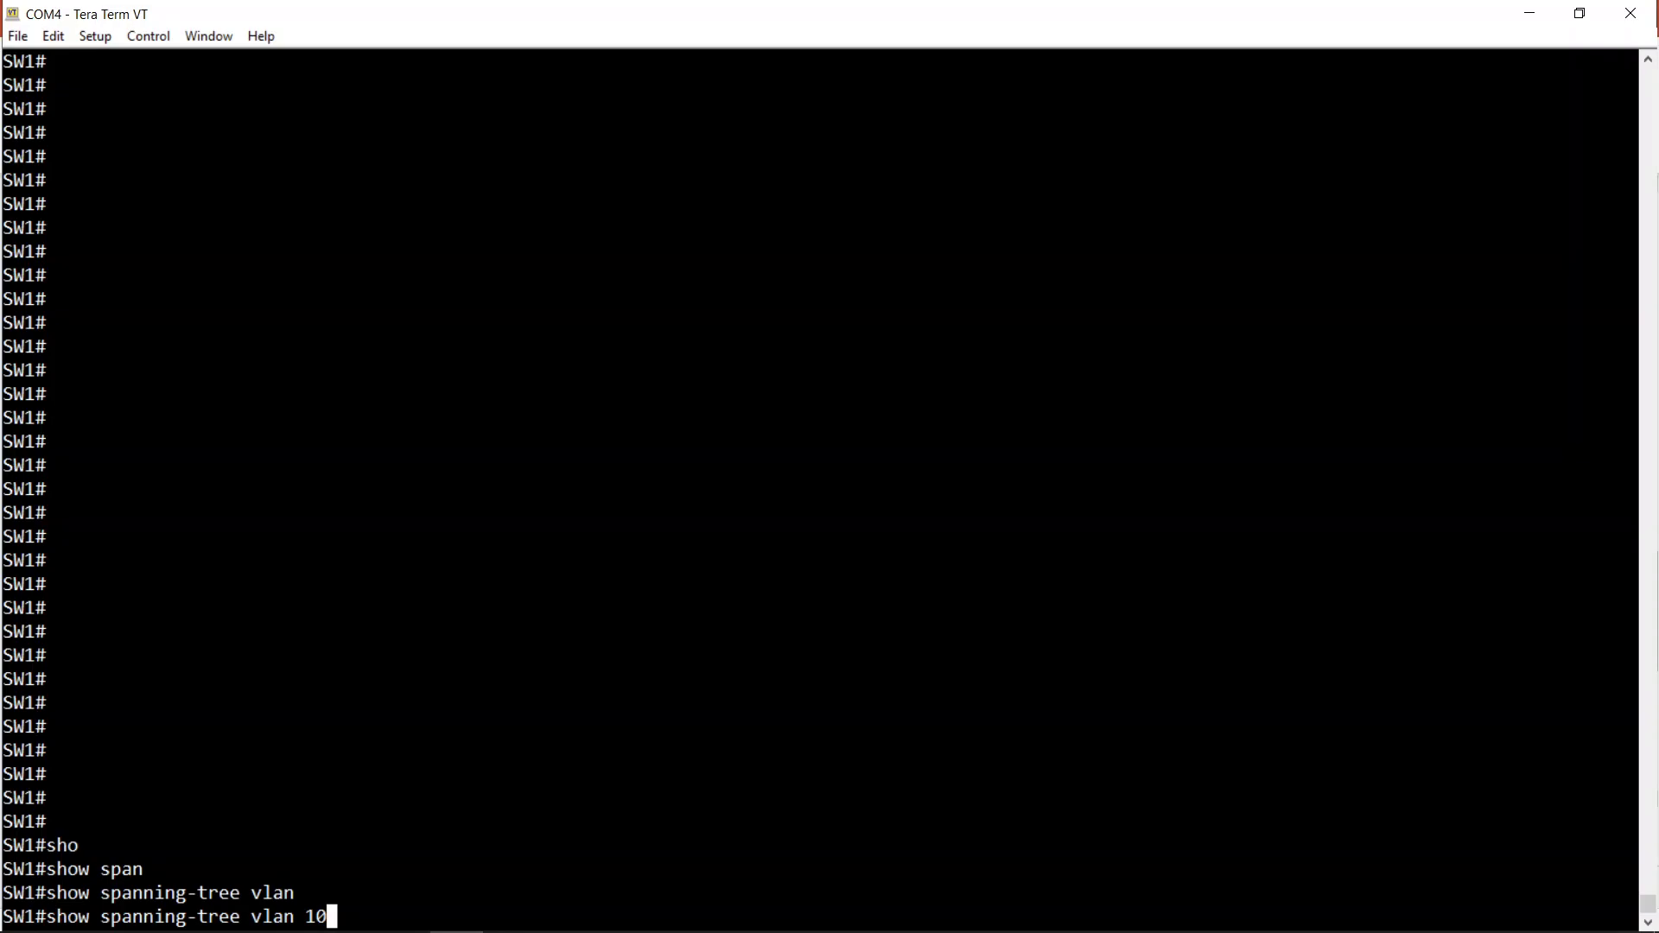
key(Return)
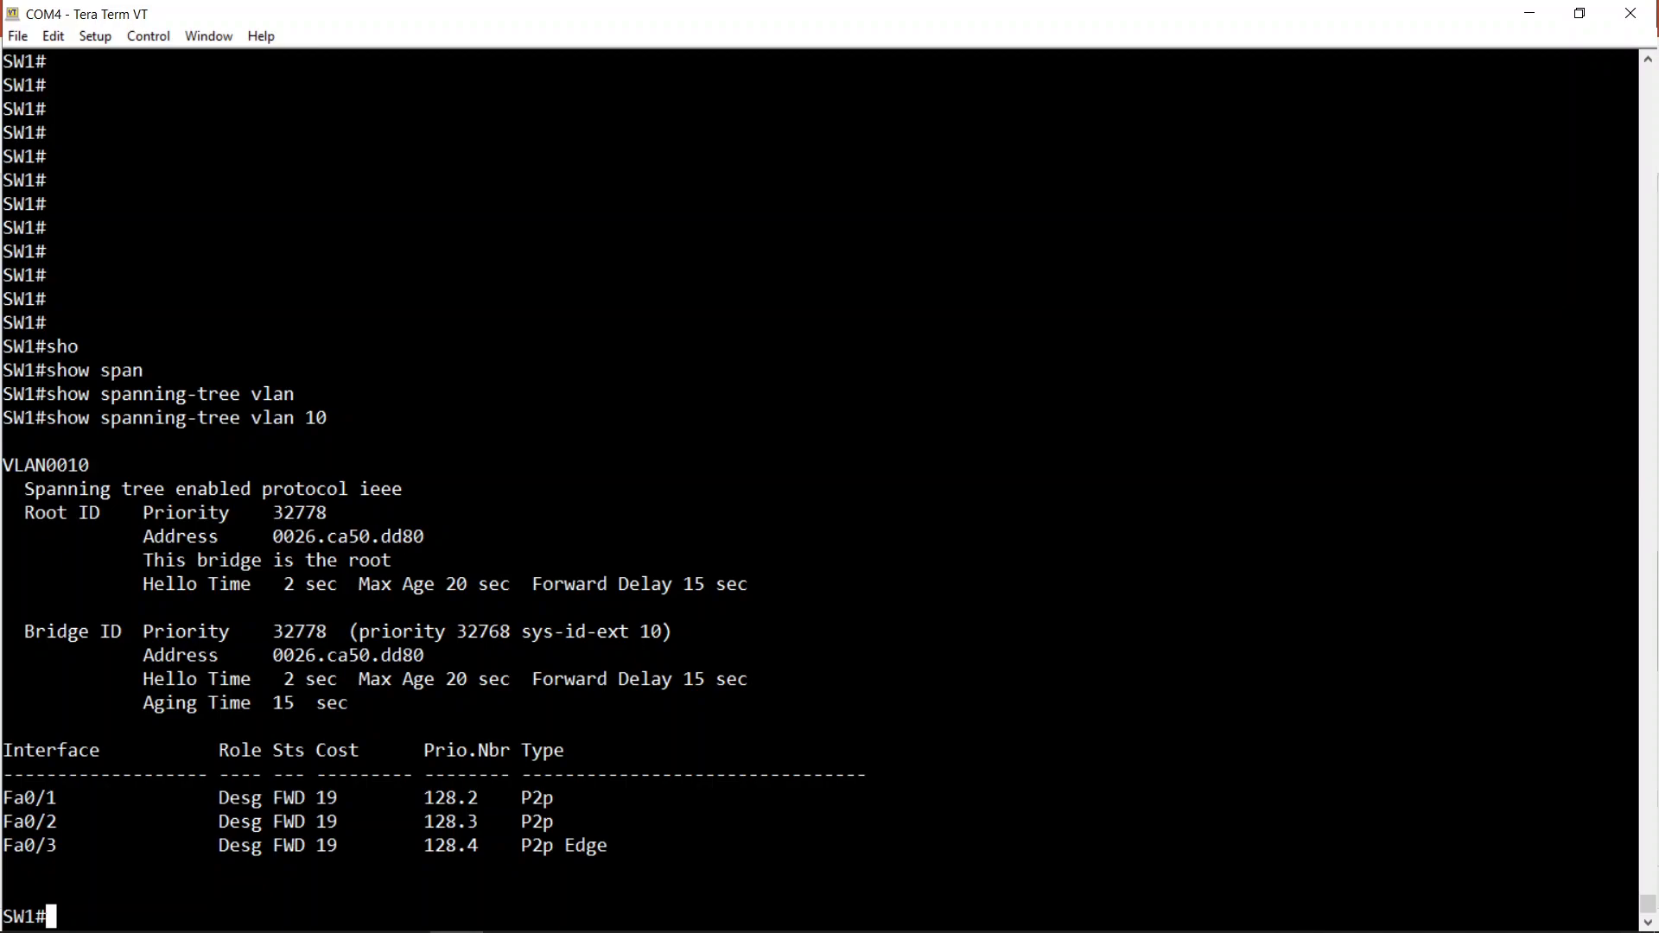
Display the spanning-tree details for VLAN 20 on SW1 with show spanning-tree vlan 20
key(Return)
key(Return)
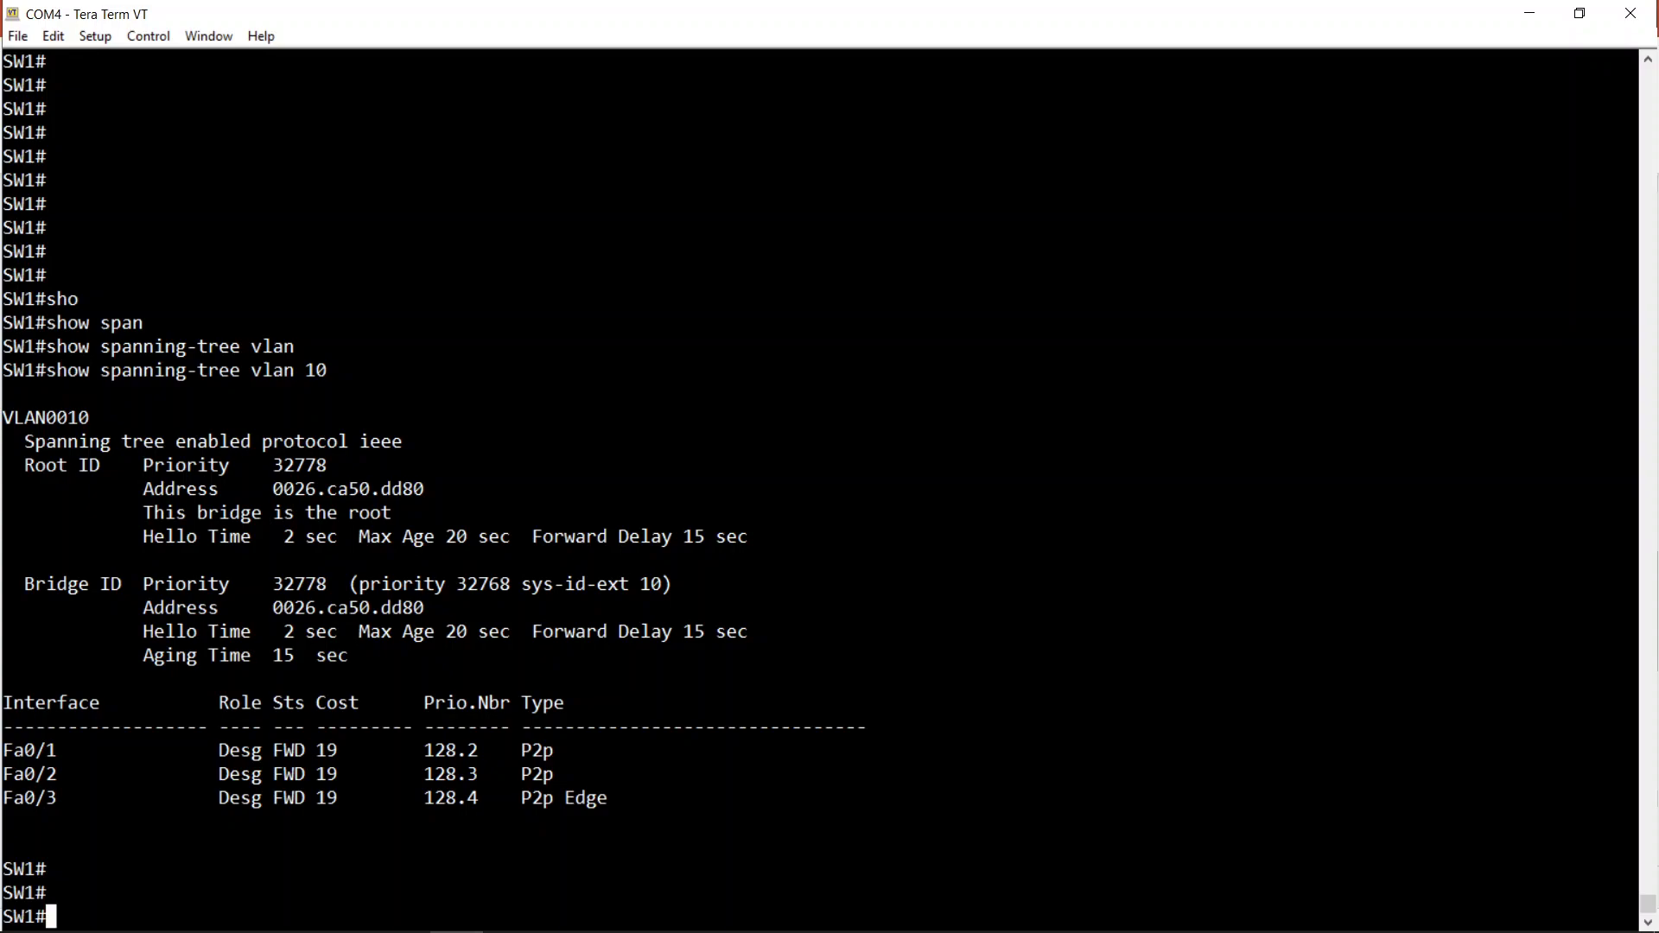
key(Return)
key(Return)
key(Return)
key(Return)
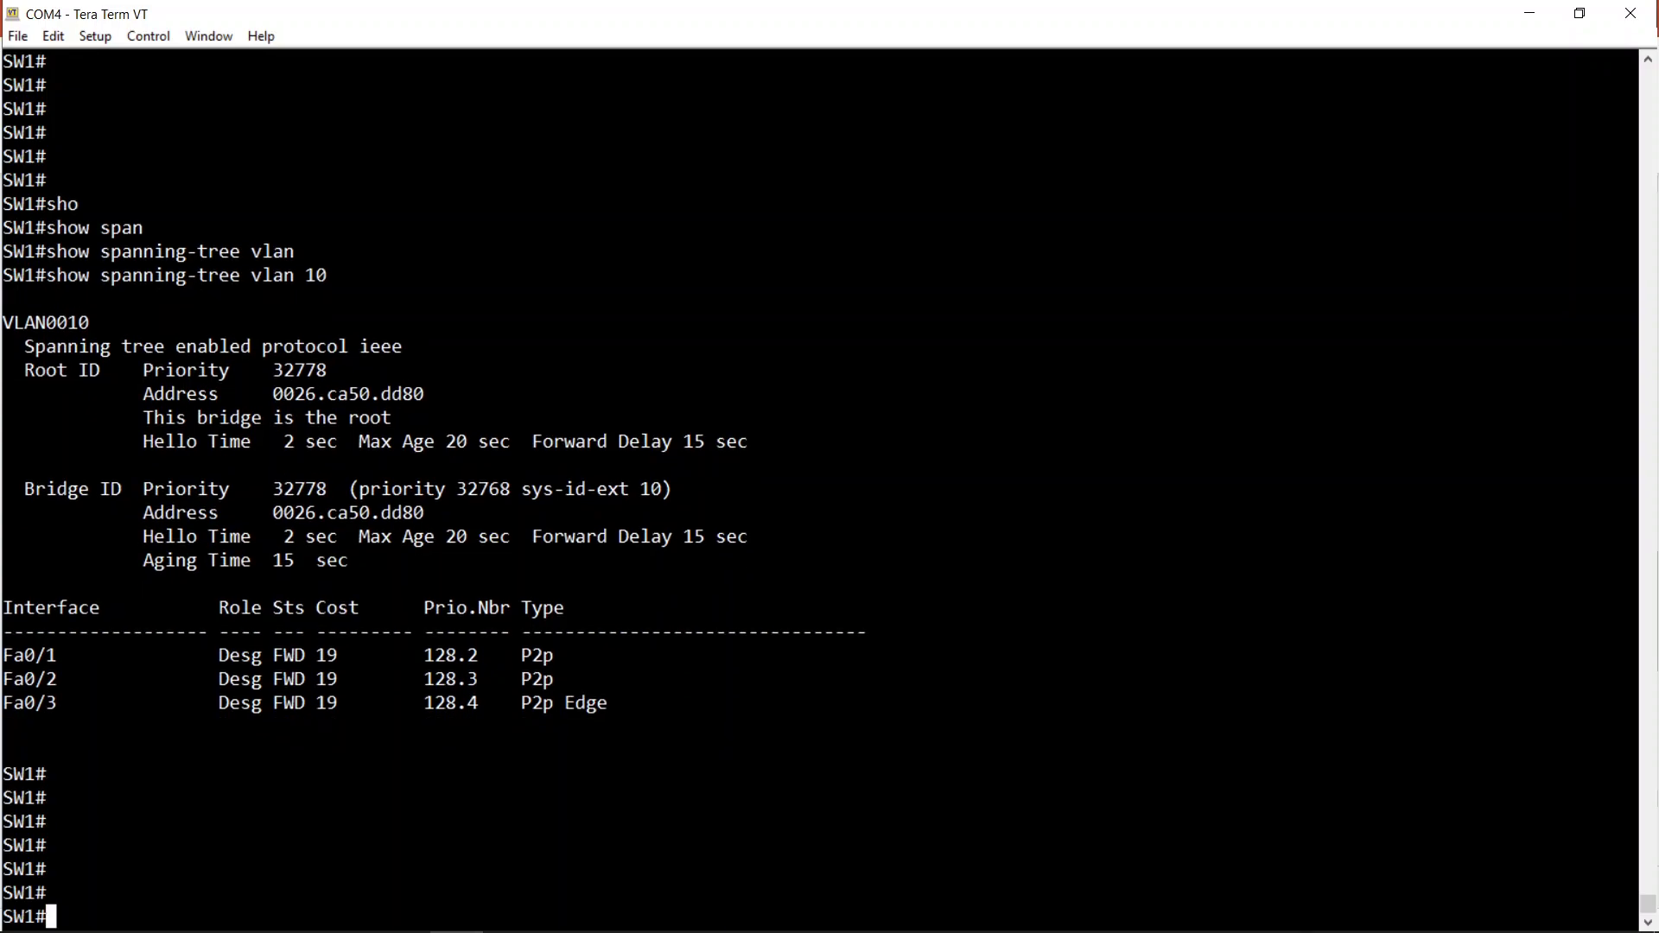
text(sho)
key(Tab)
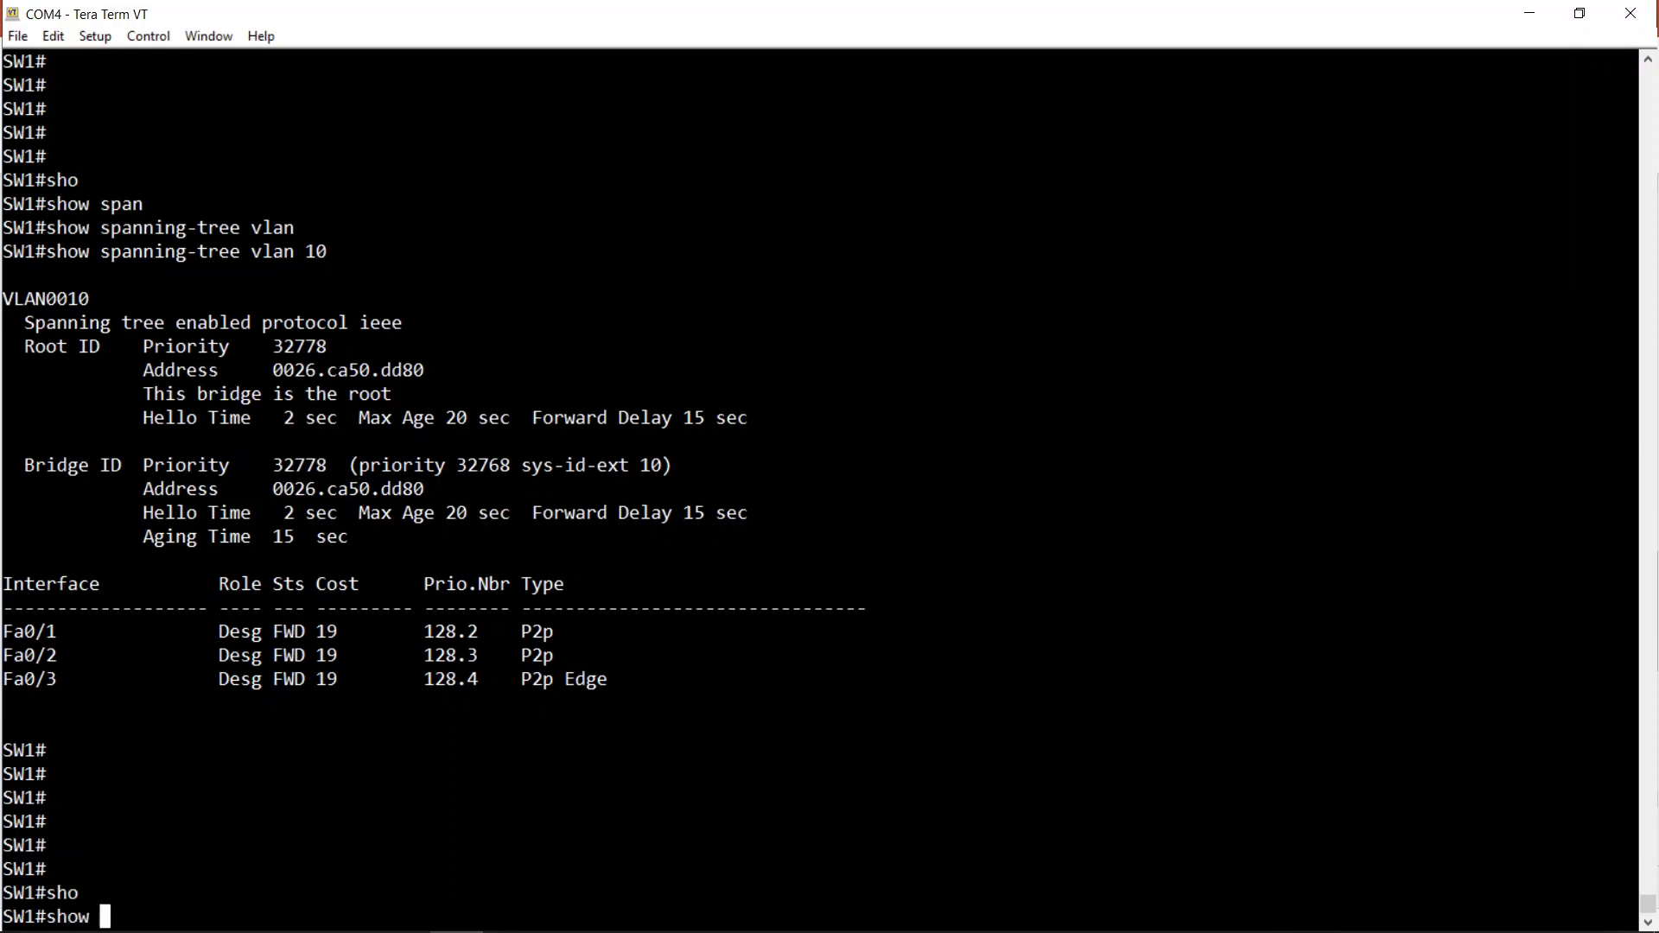
text(sp)
key(Tab)
text(vl)
key(Tab)
text(20)
key(Return)
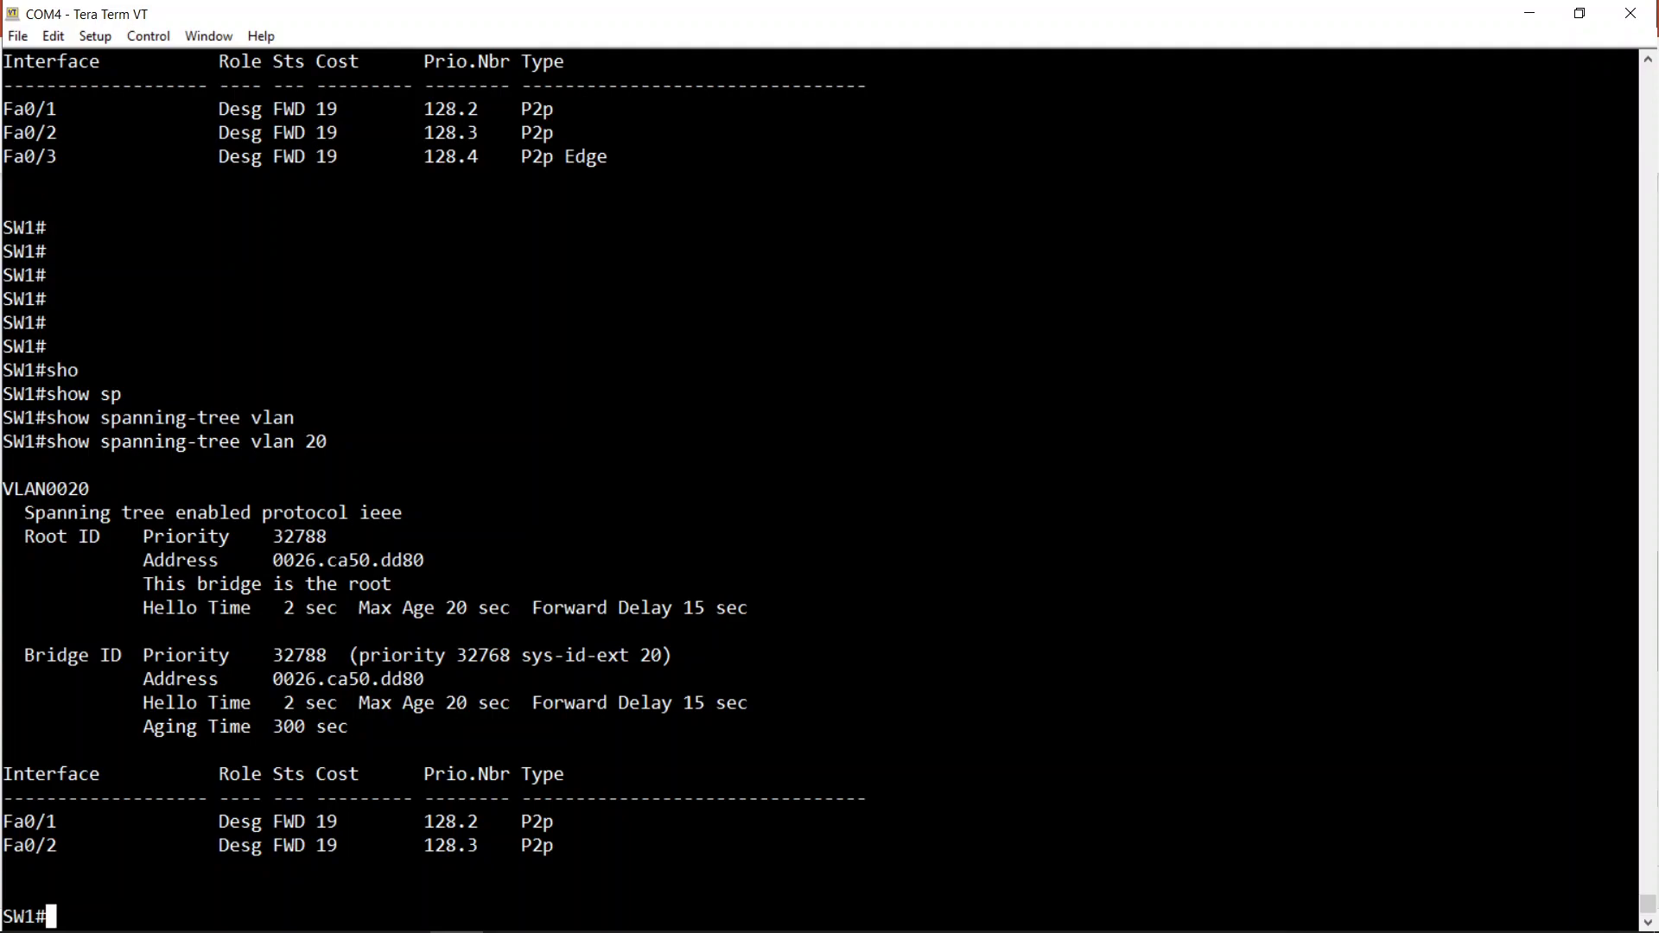
Switch the console to SW3 and display its VLAN 20 details with show spanning-tree vlan 20
key(Return)
key(Return)
key(Return)
key(Return)
key(Return)
text(sho)
key(Tab)
text(sp)
key(Tab)
text(vla)
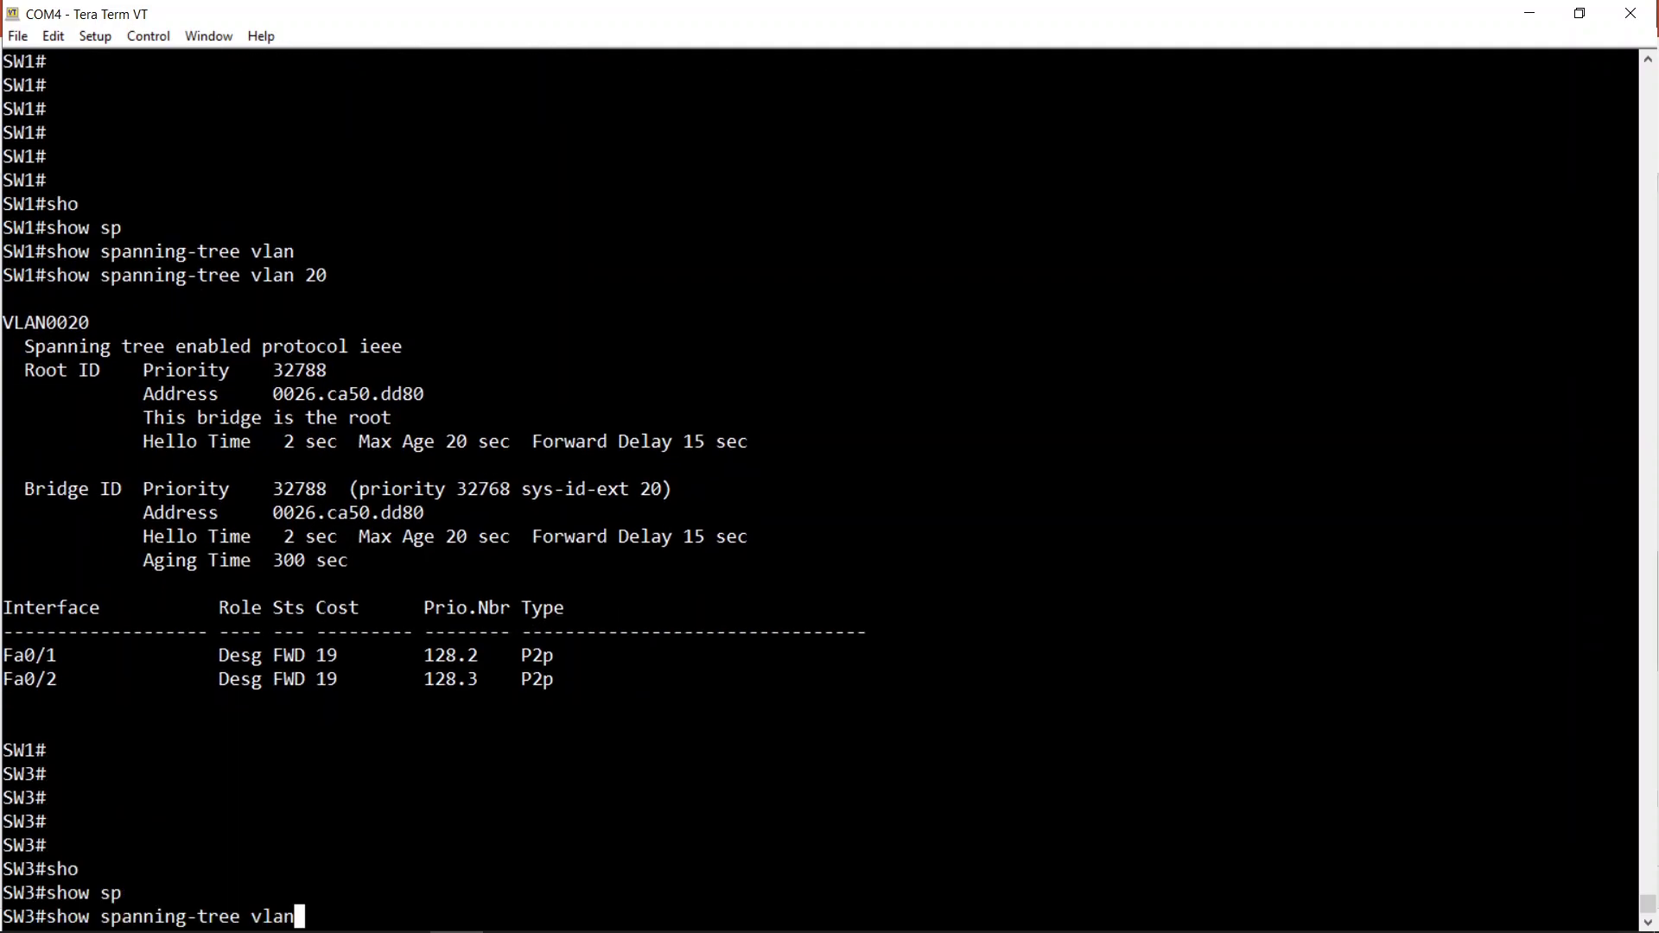
key(Tab)
text(20)
key(Return)
Configure SW3 as the primary root bridge for VLAN 20 with spanning-tree vlan 20 root primary and leave configuration mode
key(Return)
key(Return)
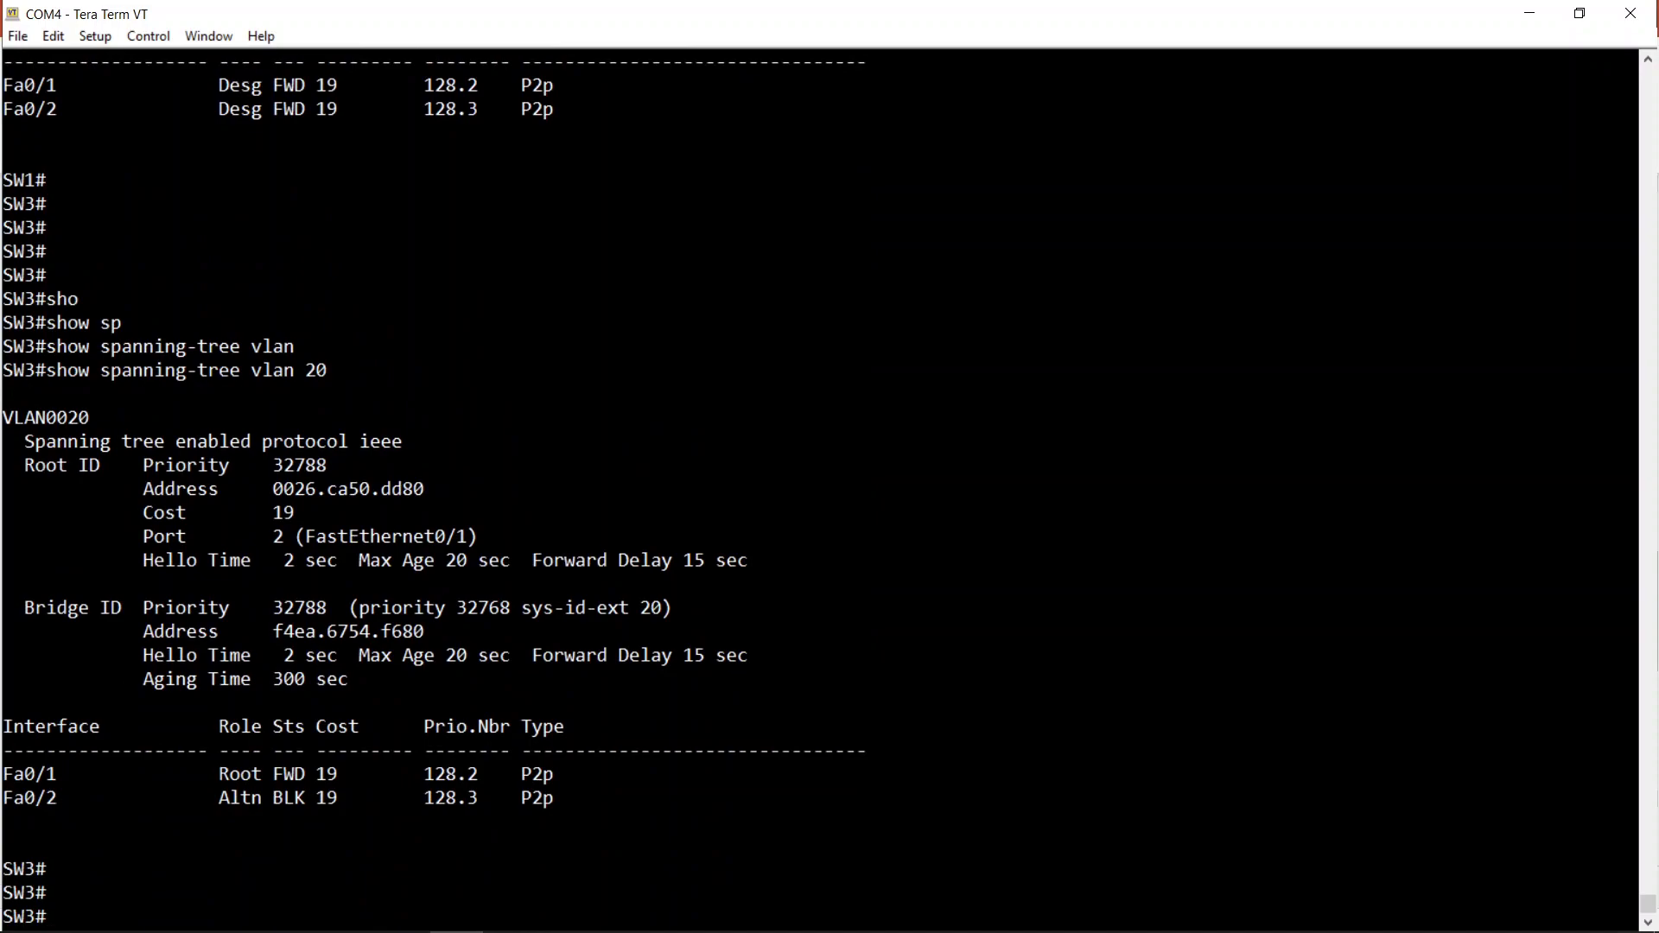
key(Return)
key(Return)
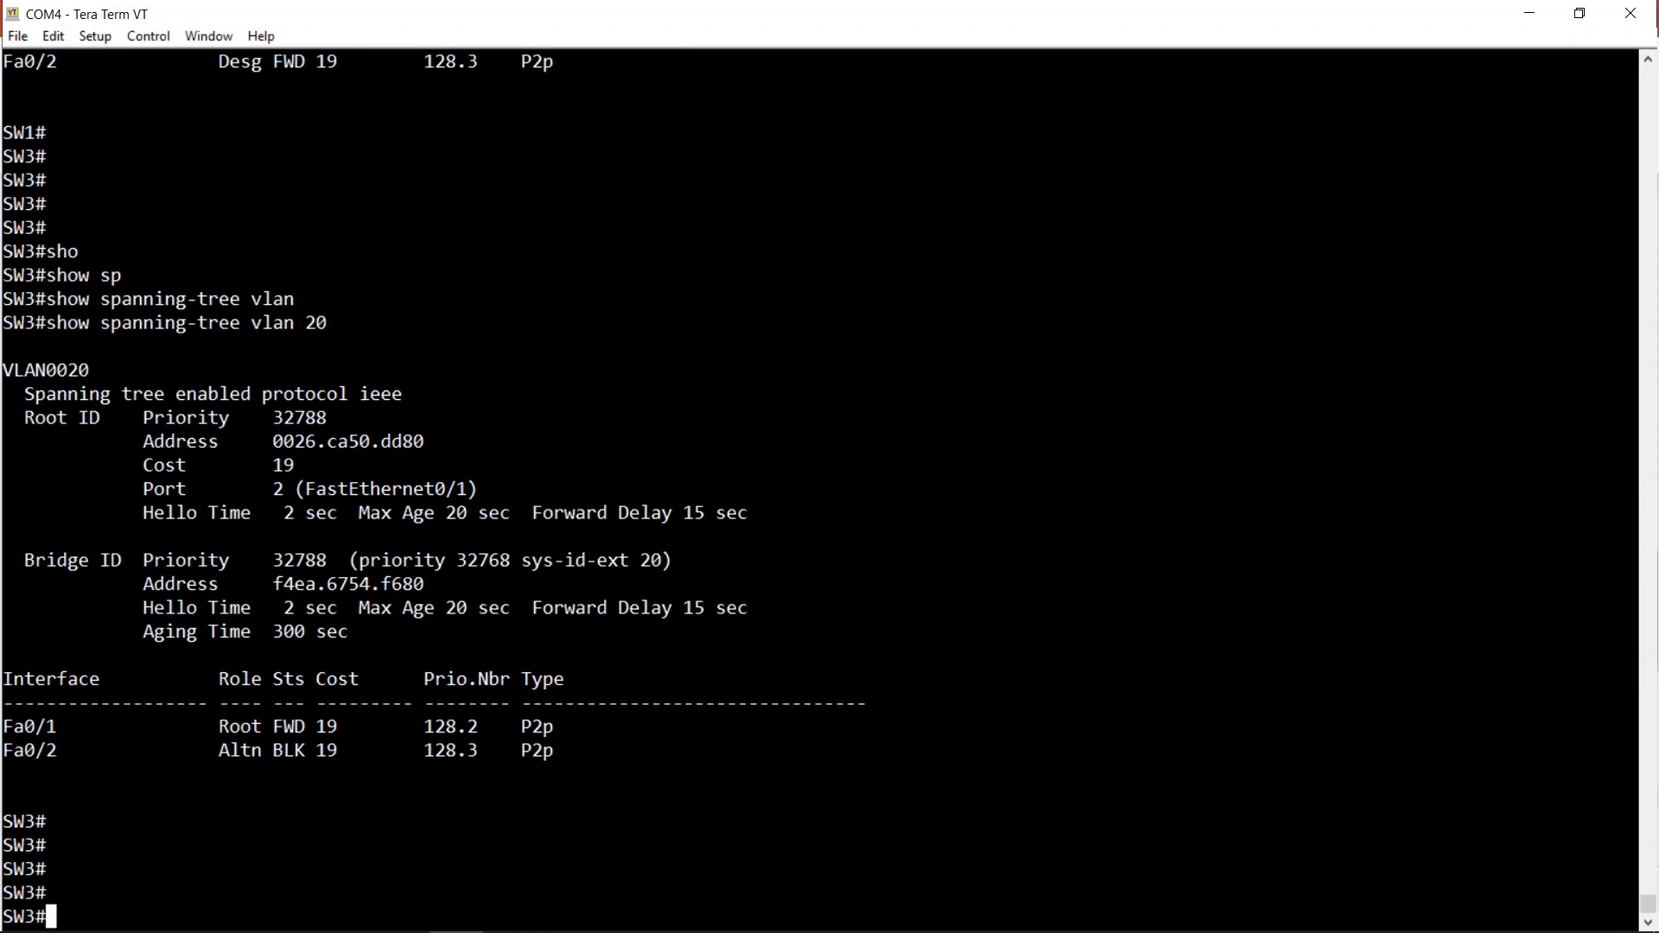
text(conf t)
key(Return)
text(span)
key(Tab)
text(vlan)
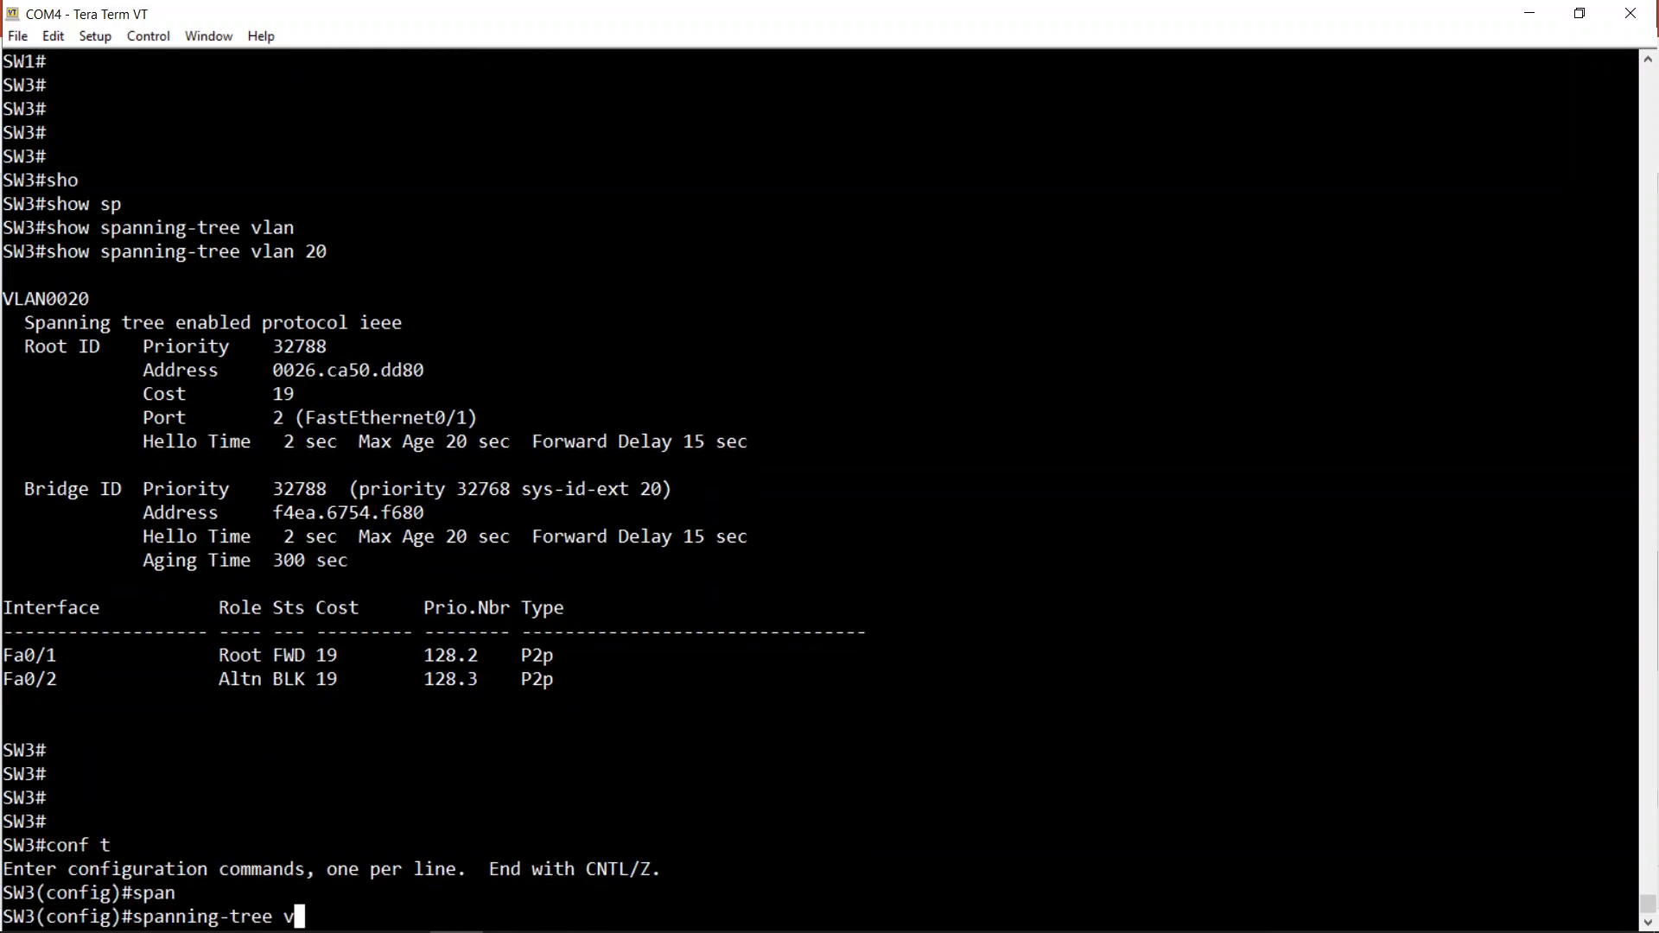
key(Tab)
text(20 roo)
key(Tab)
text(prim)
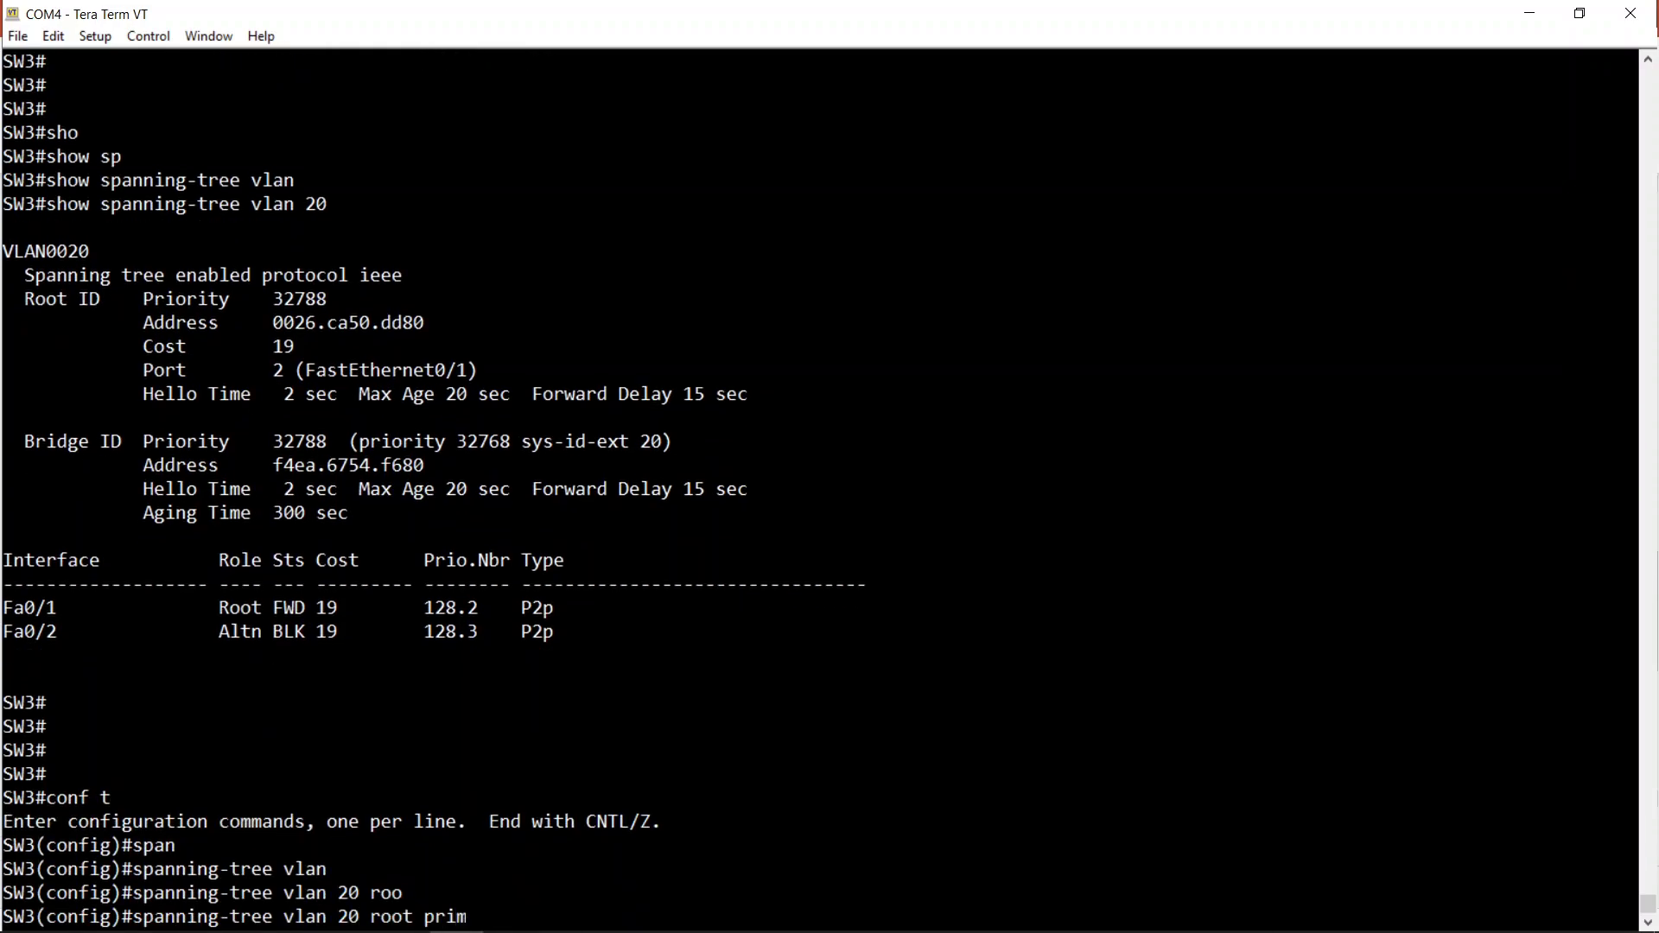
key(Tab)
key(Return)
key(ctrl+z)
Check the VLAN 20 root bridge and port states on SW3 with show spanning-tree vlan 20
key(Return)
key(Return)
text(sho)
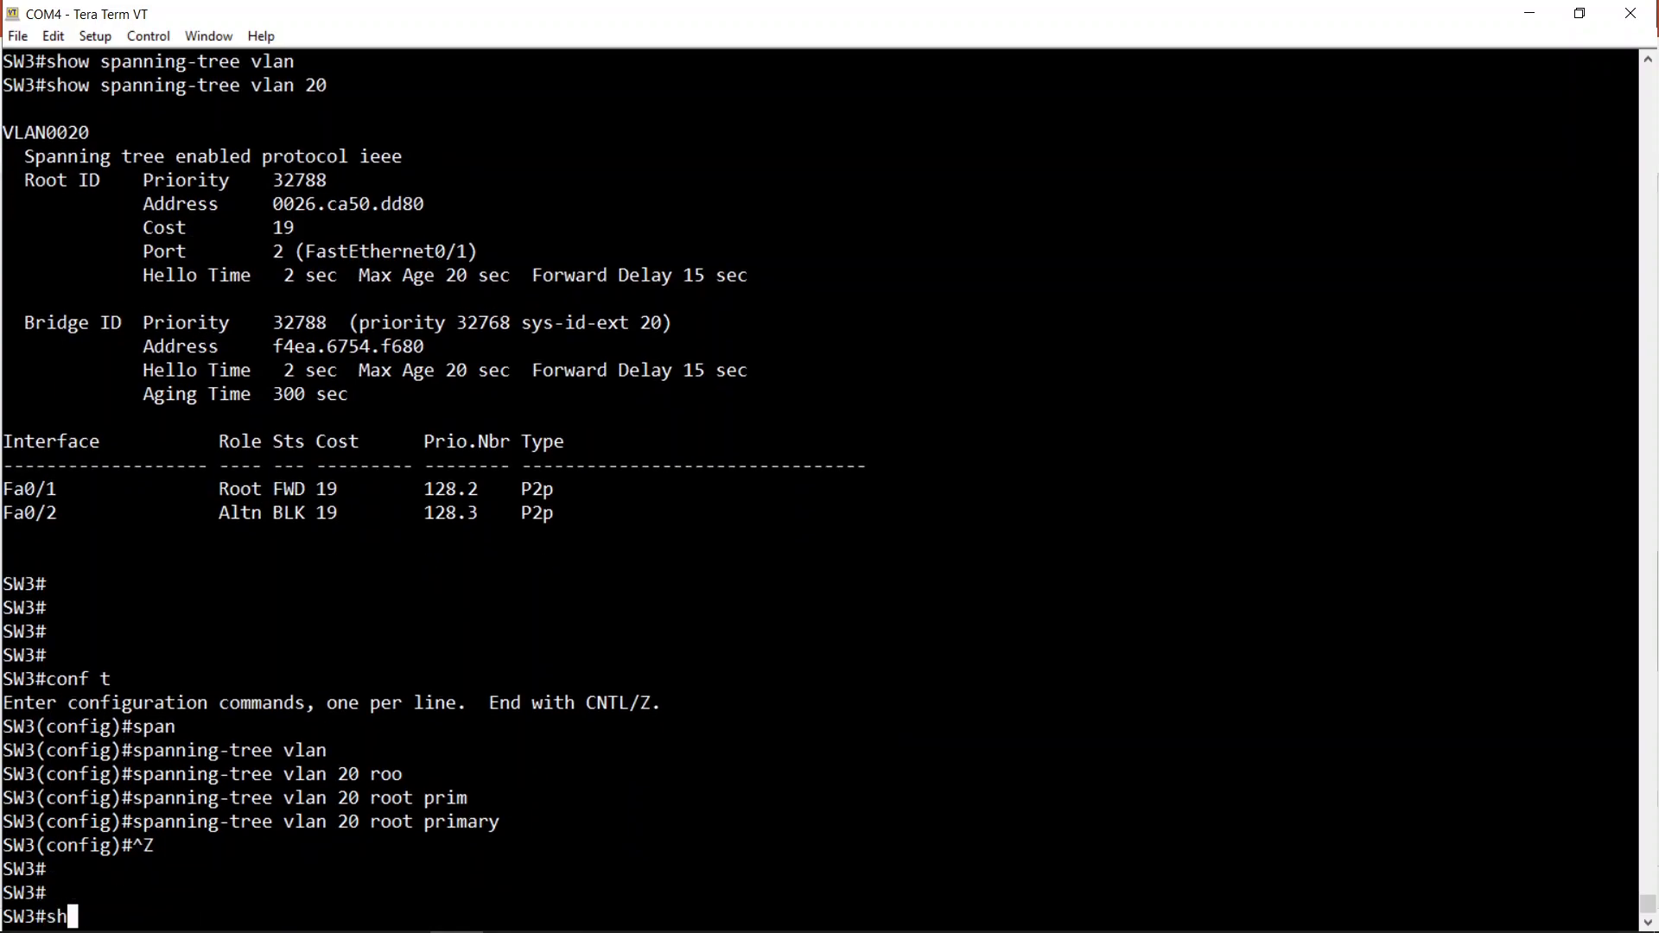
key(Tab)
text(spna)
key(BackSpace)
key(BackSpace)
text(ann)
key(Tab)
text(v)
key(Tab)
text(20)
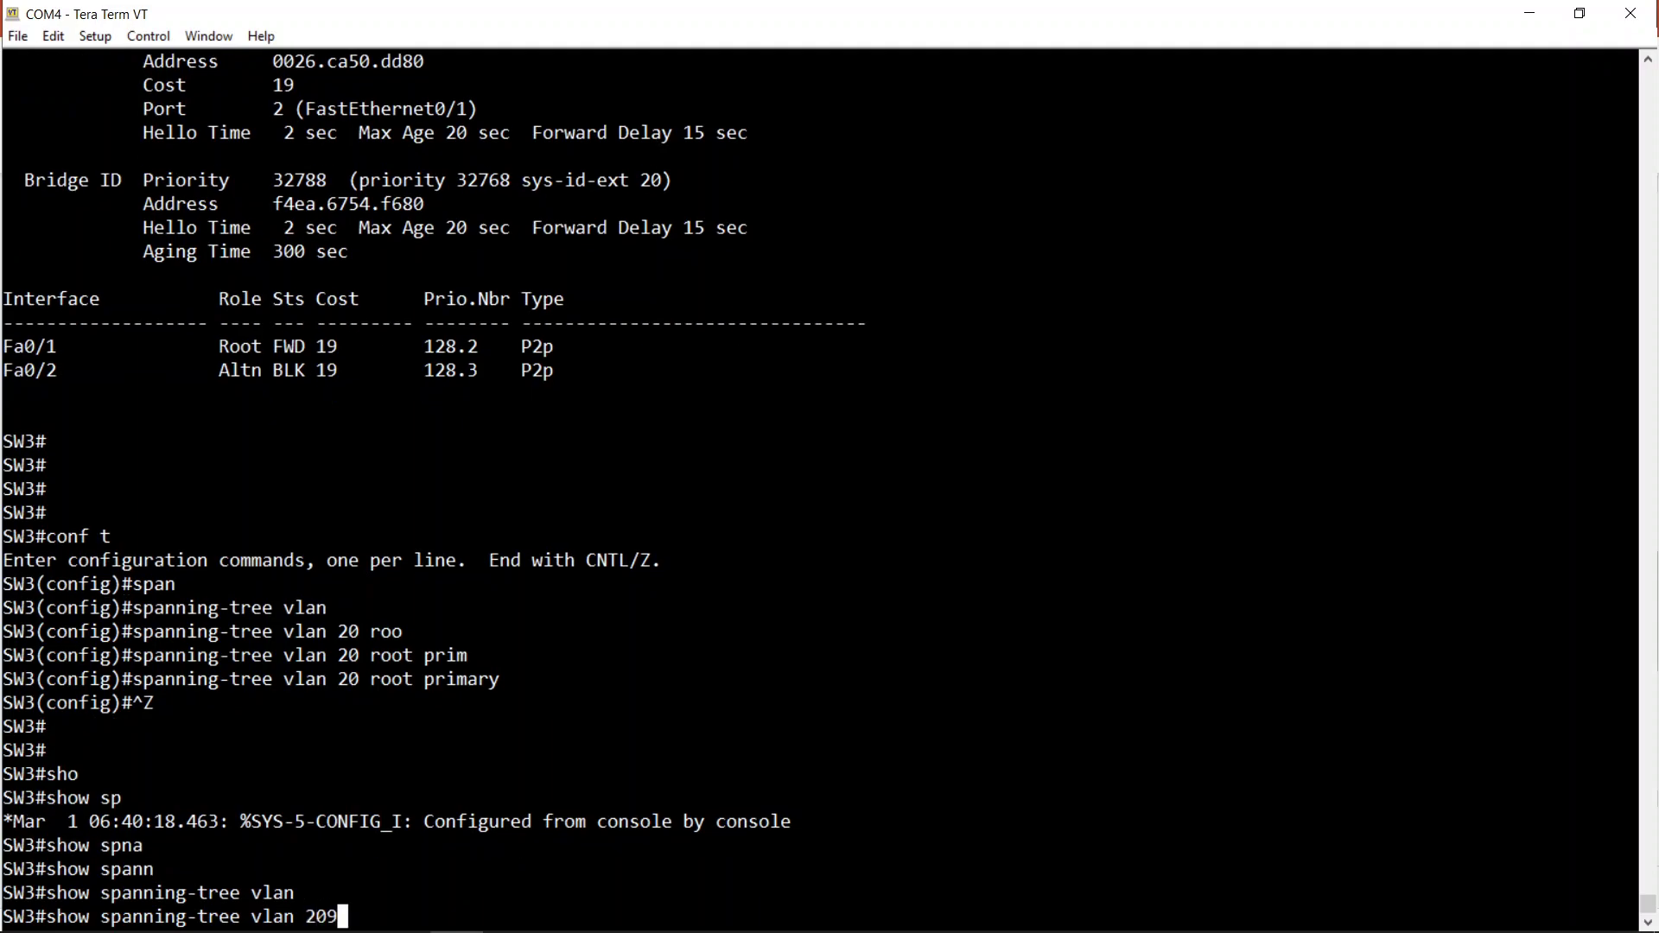
key(Return)
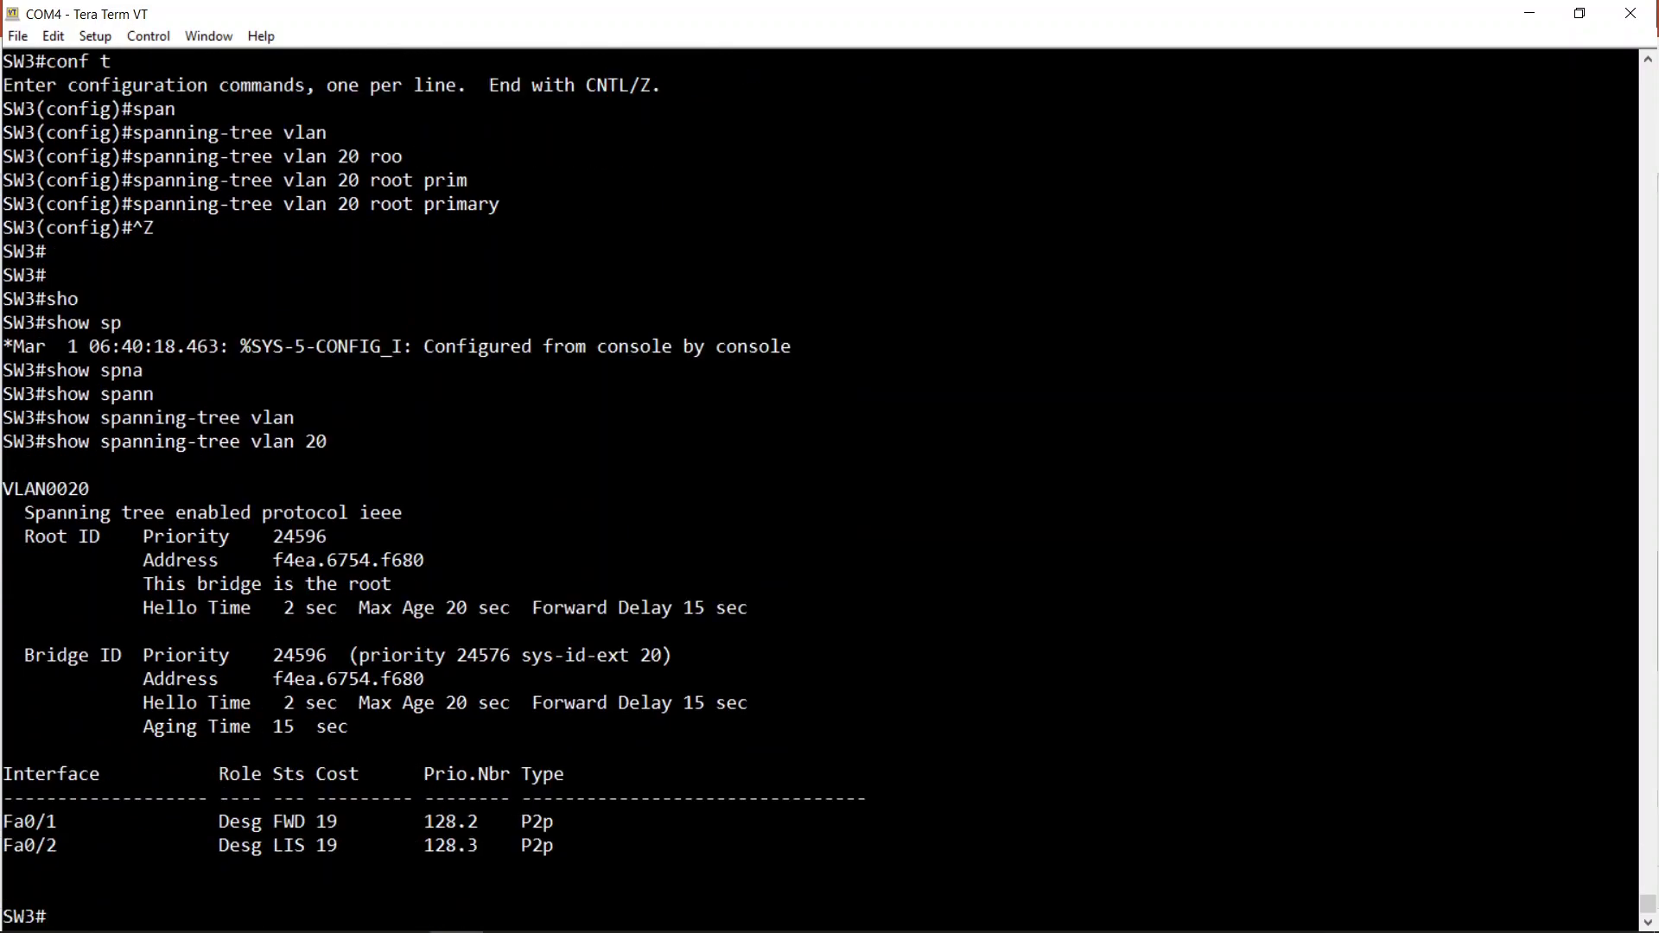
Switch the console from SW3 to SW1 and enter global configuration mode with conf t
key(Return)
key(Return)
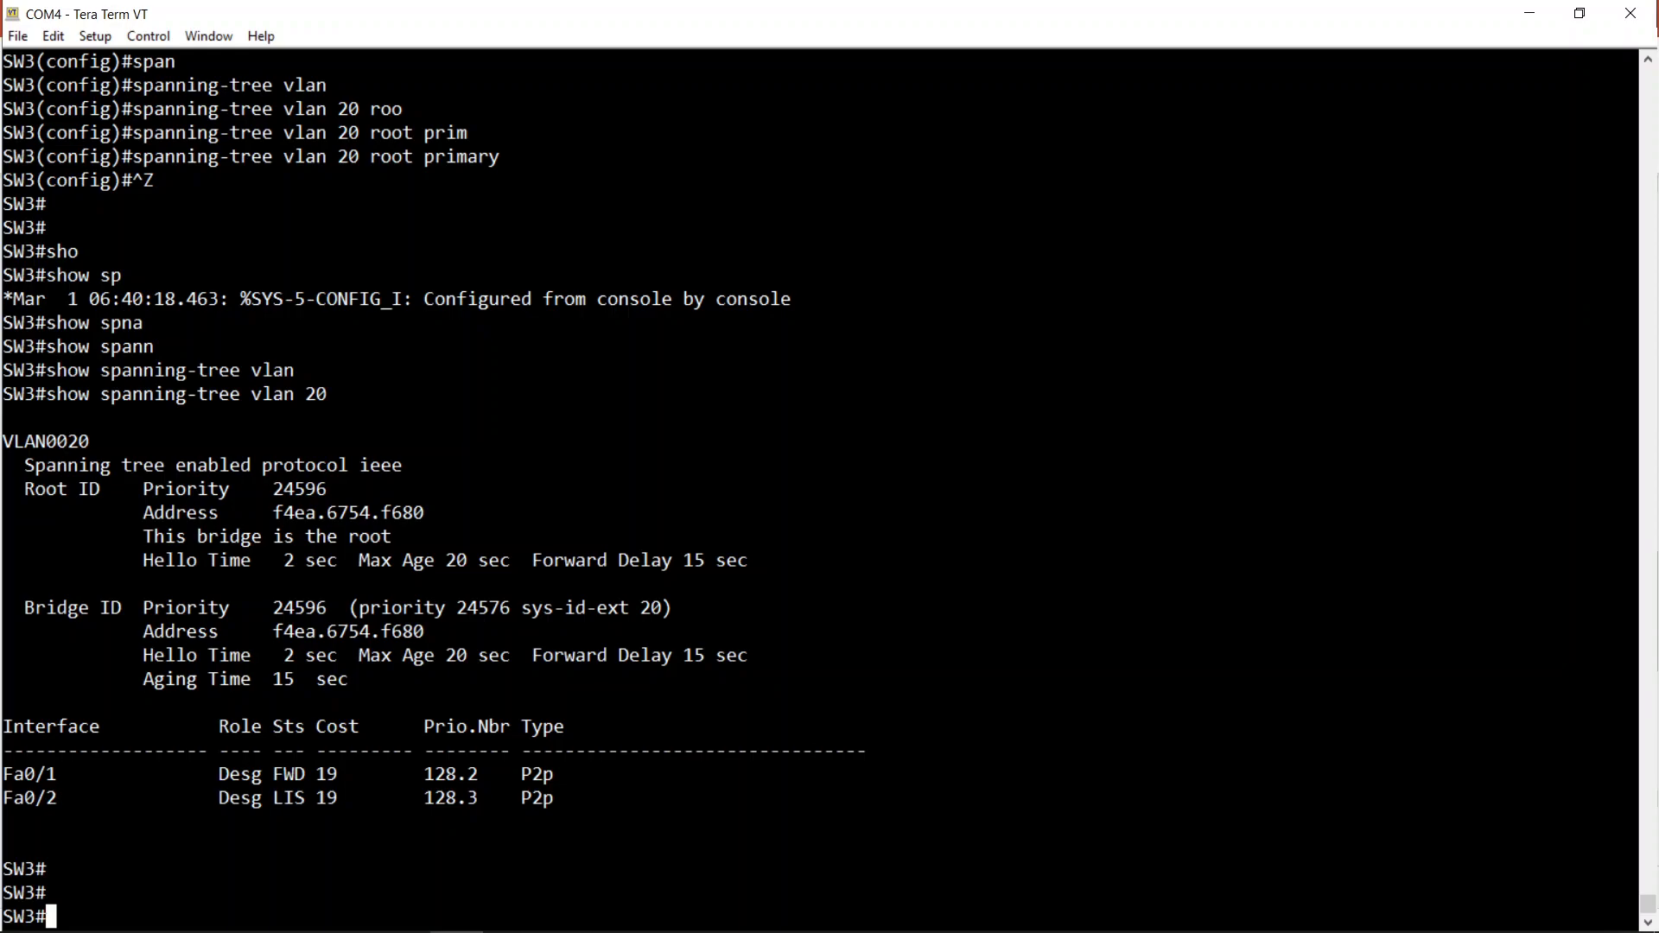
key(Return)
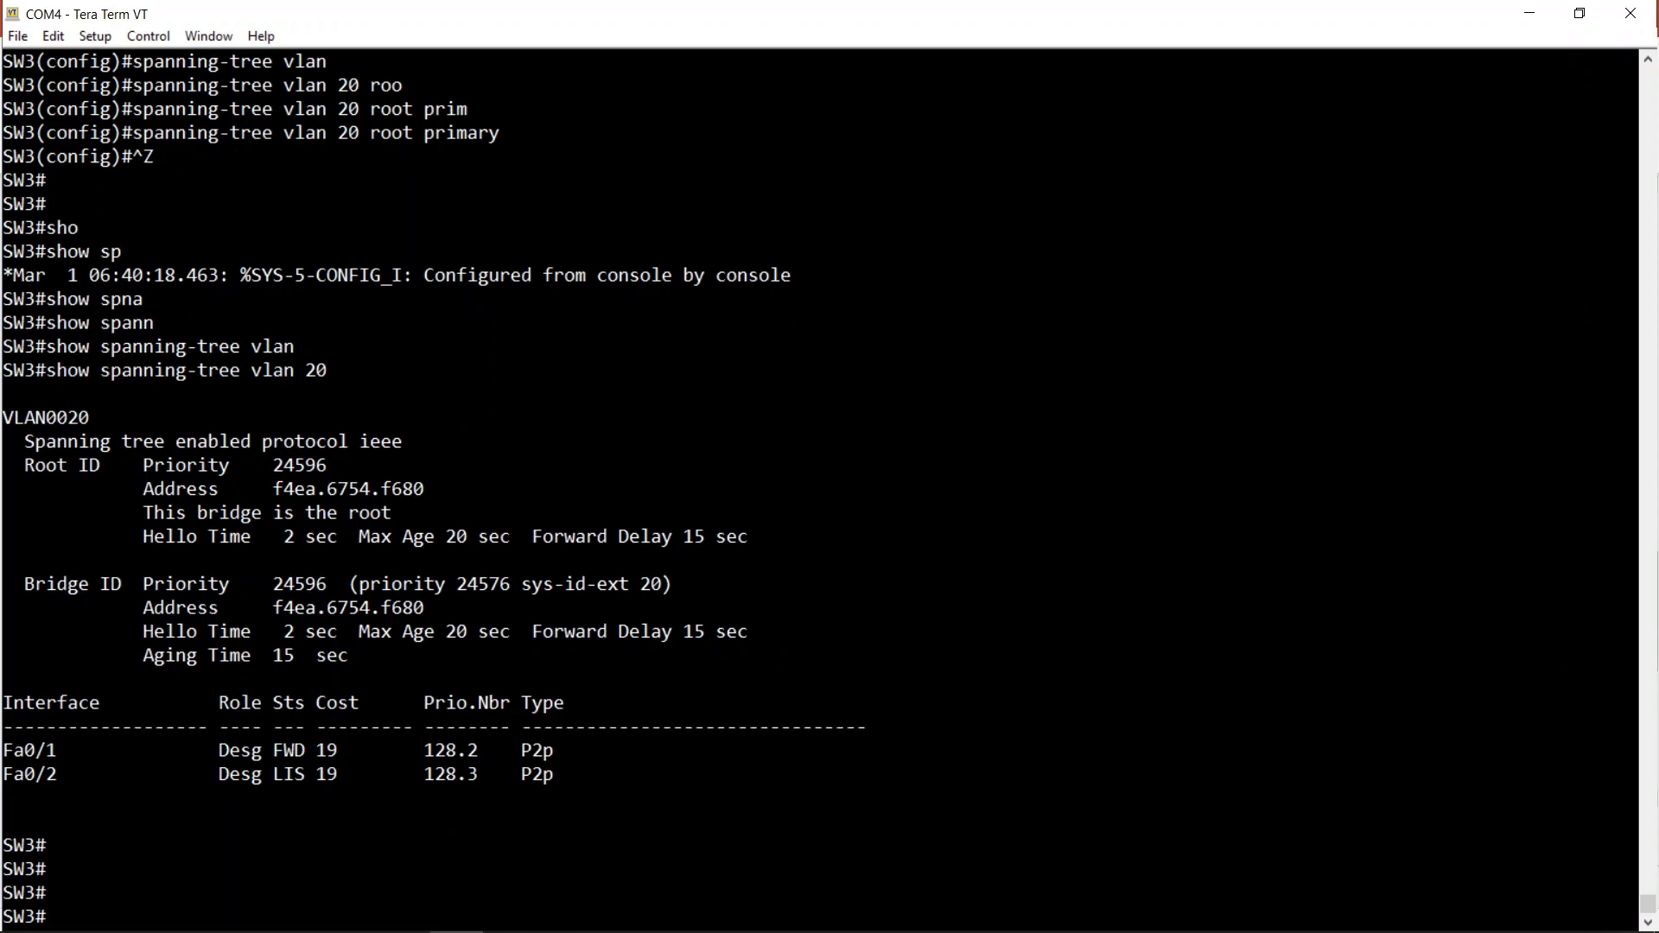
key(Return)
key(Return)
key(Return)
key(Return)
text(sh)
key(Tab)
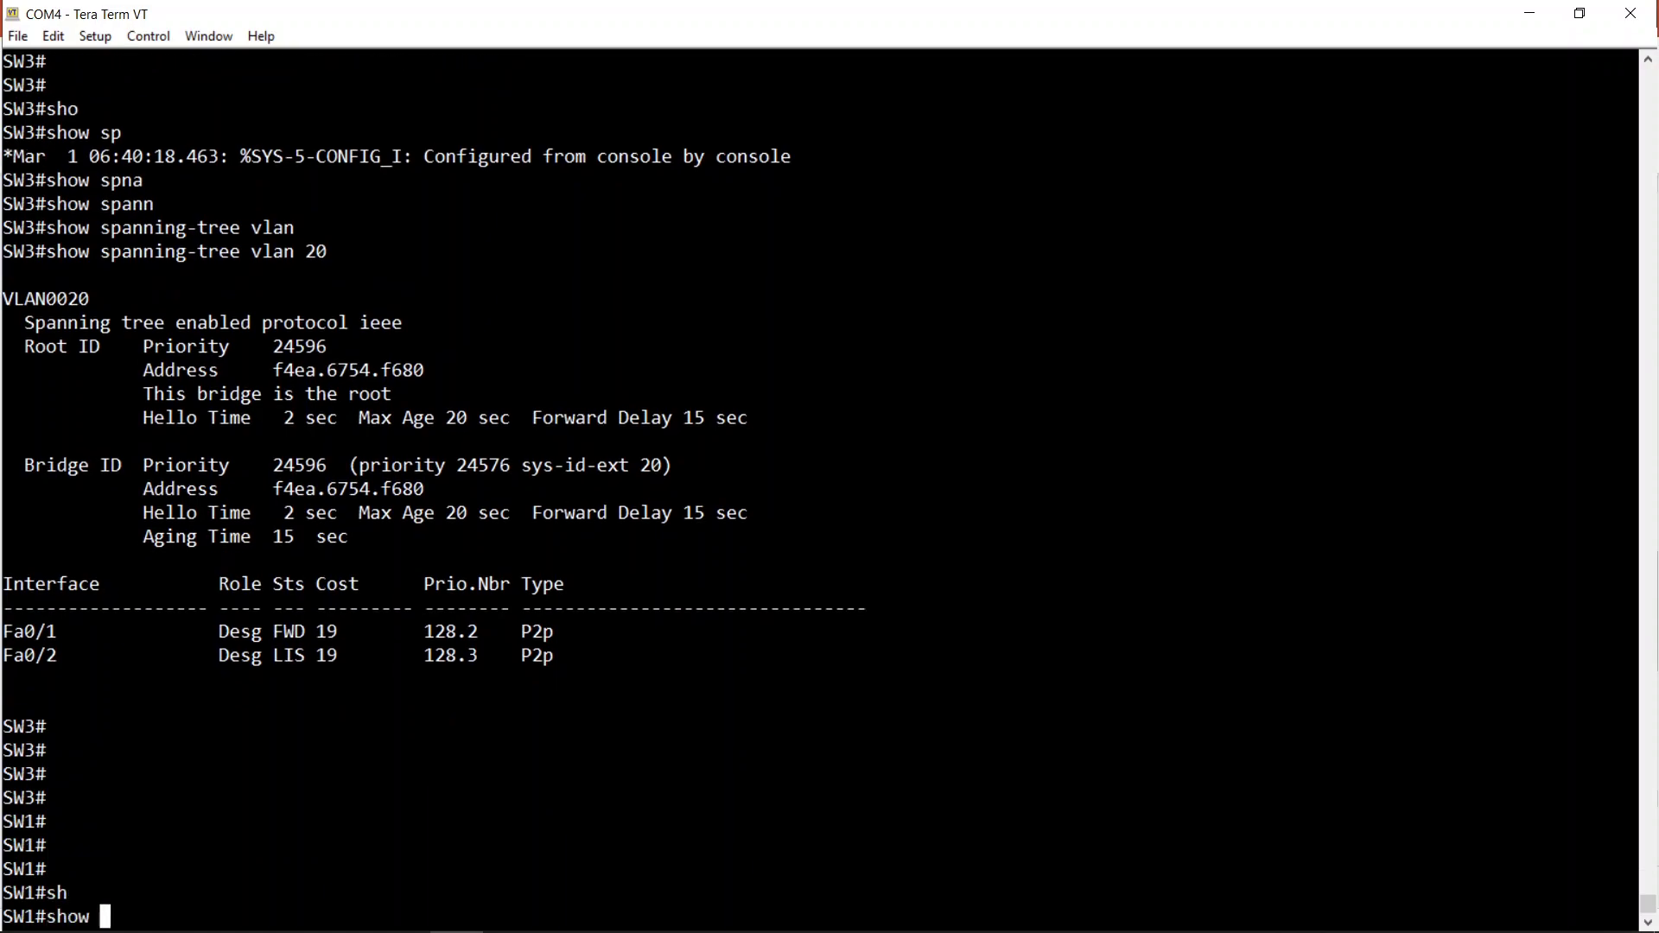
key(BackSpace)
key(BackSpace)
key(BackSpace)
key(BackSpace)
text(conft)
key(Return)
text(conft)
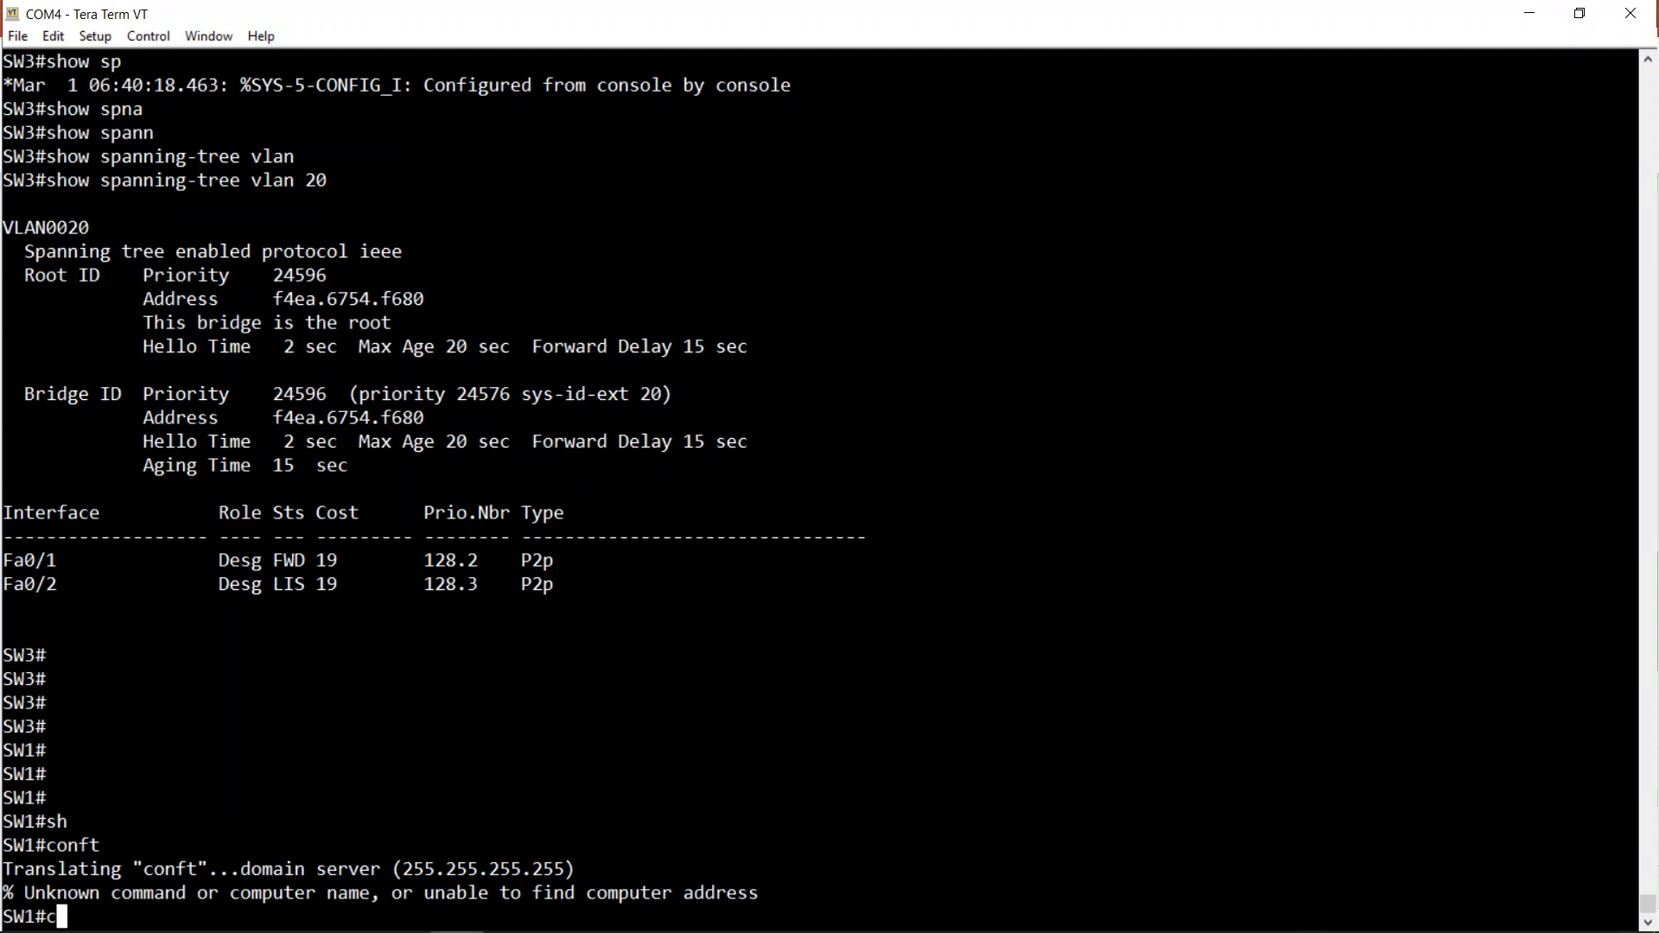
key(BackSpace)
key(BackSpace)
text(t)
key(Return)
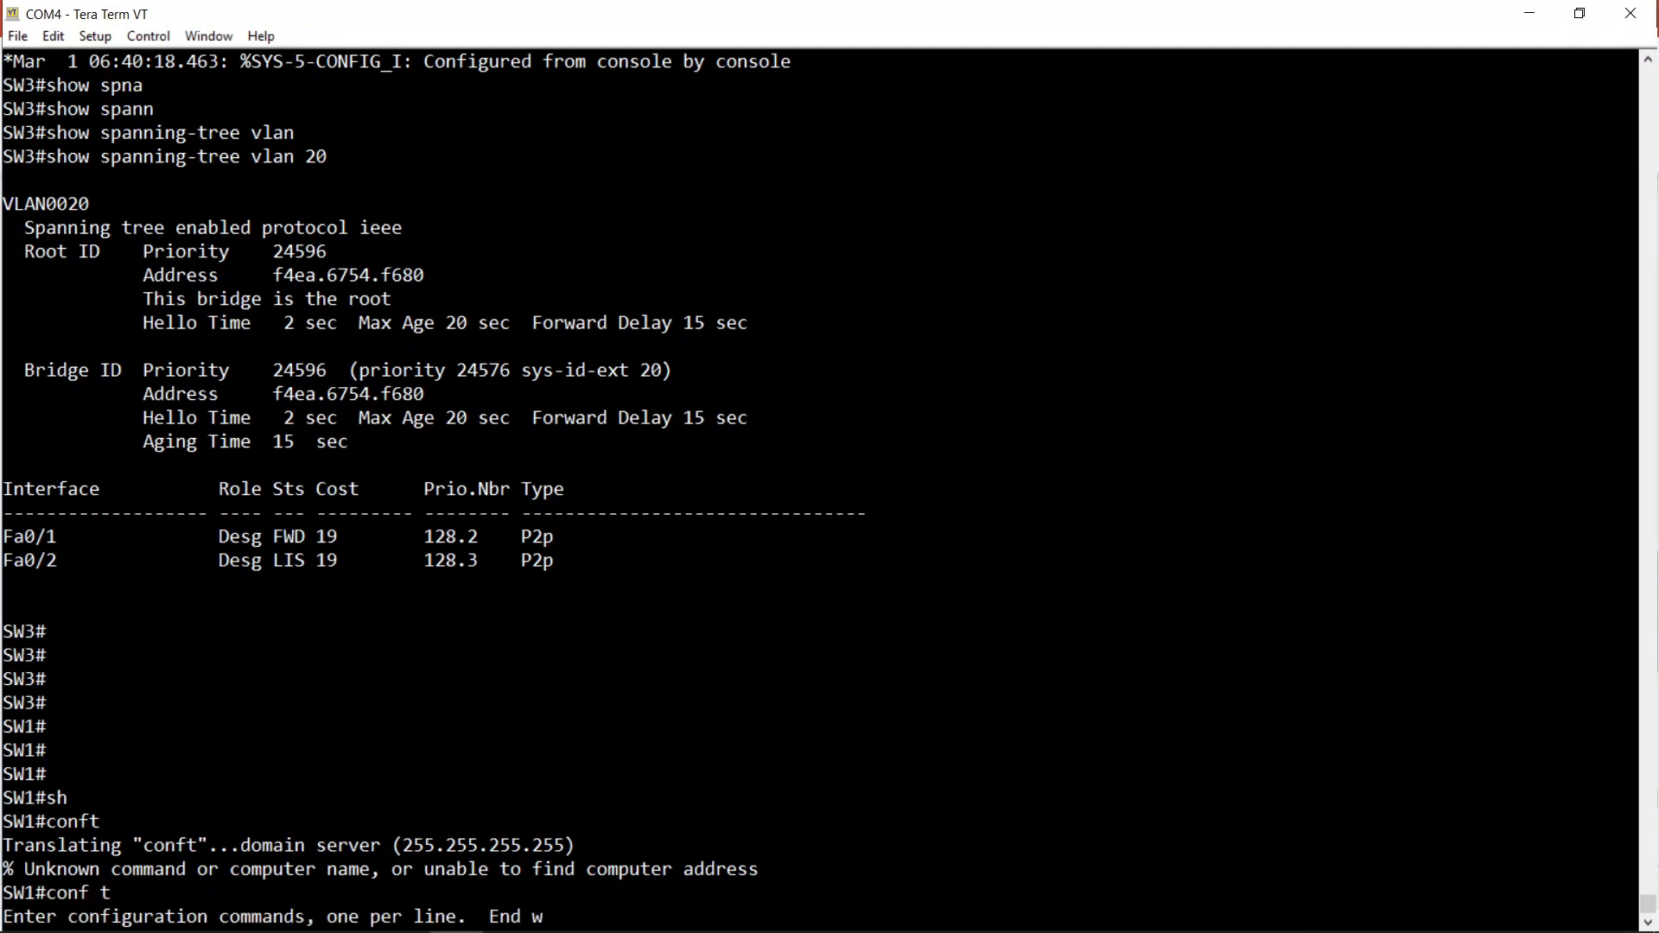
Set SW1 as the primary root for VLAN 20 with spanning-tree vlan 20 root primary and return to privileged mode
text(span)
key(Tab)
text(vlan)
key(Tab)
text(20 ro)
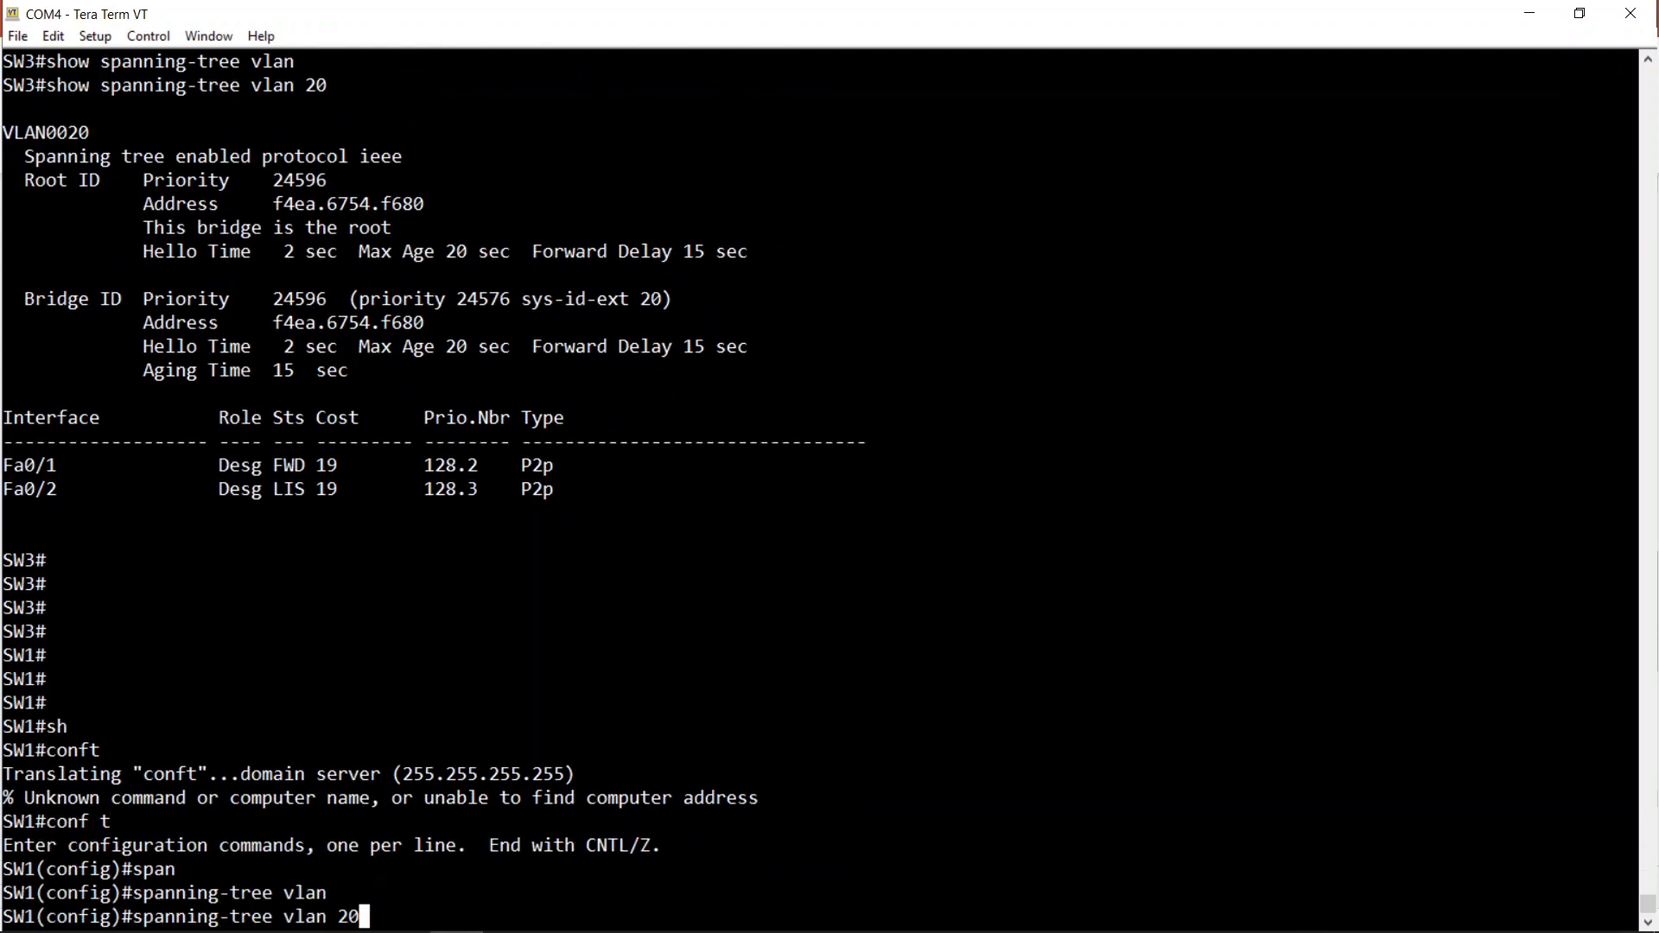
key(Tab)
text(pri)
key(Tab)
key(Return)
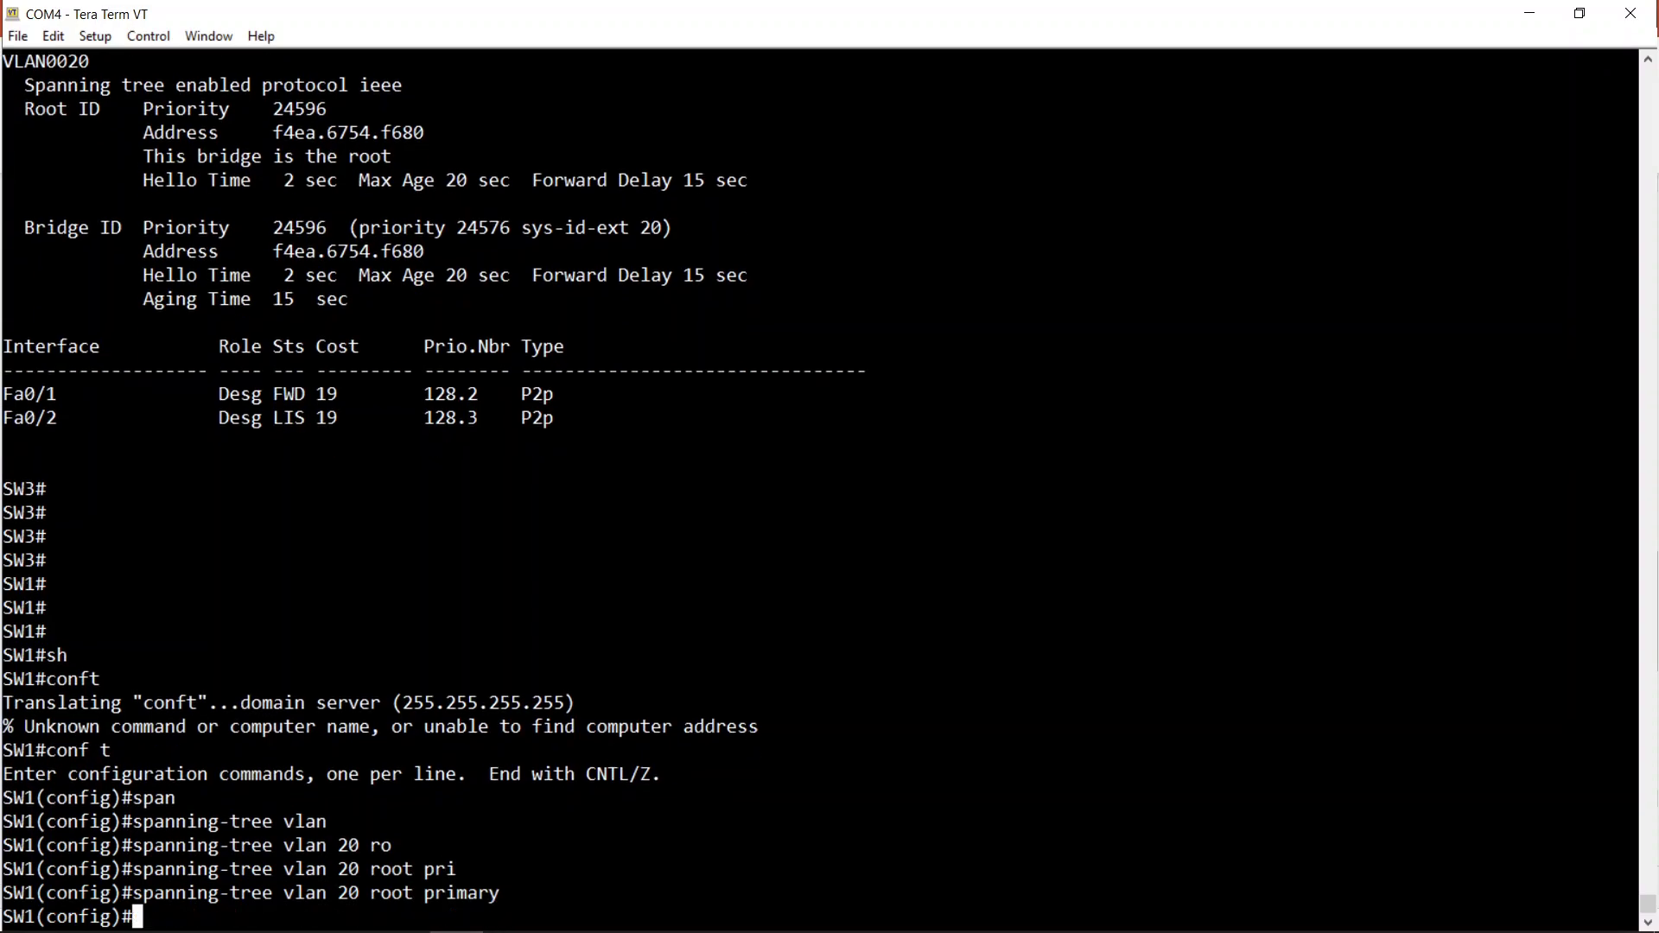
key(Return)
key(ctrl+z)
Check SW1's root and bridge priority for VLAN 20 with show spanning-tree vlan 20
key(Return)
text(sho)
key(Tab)
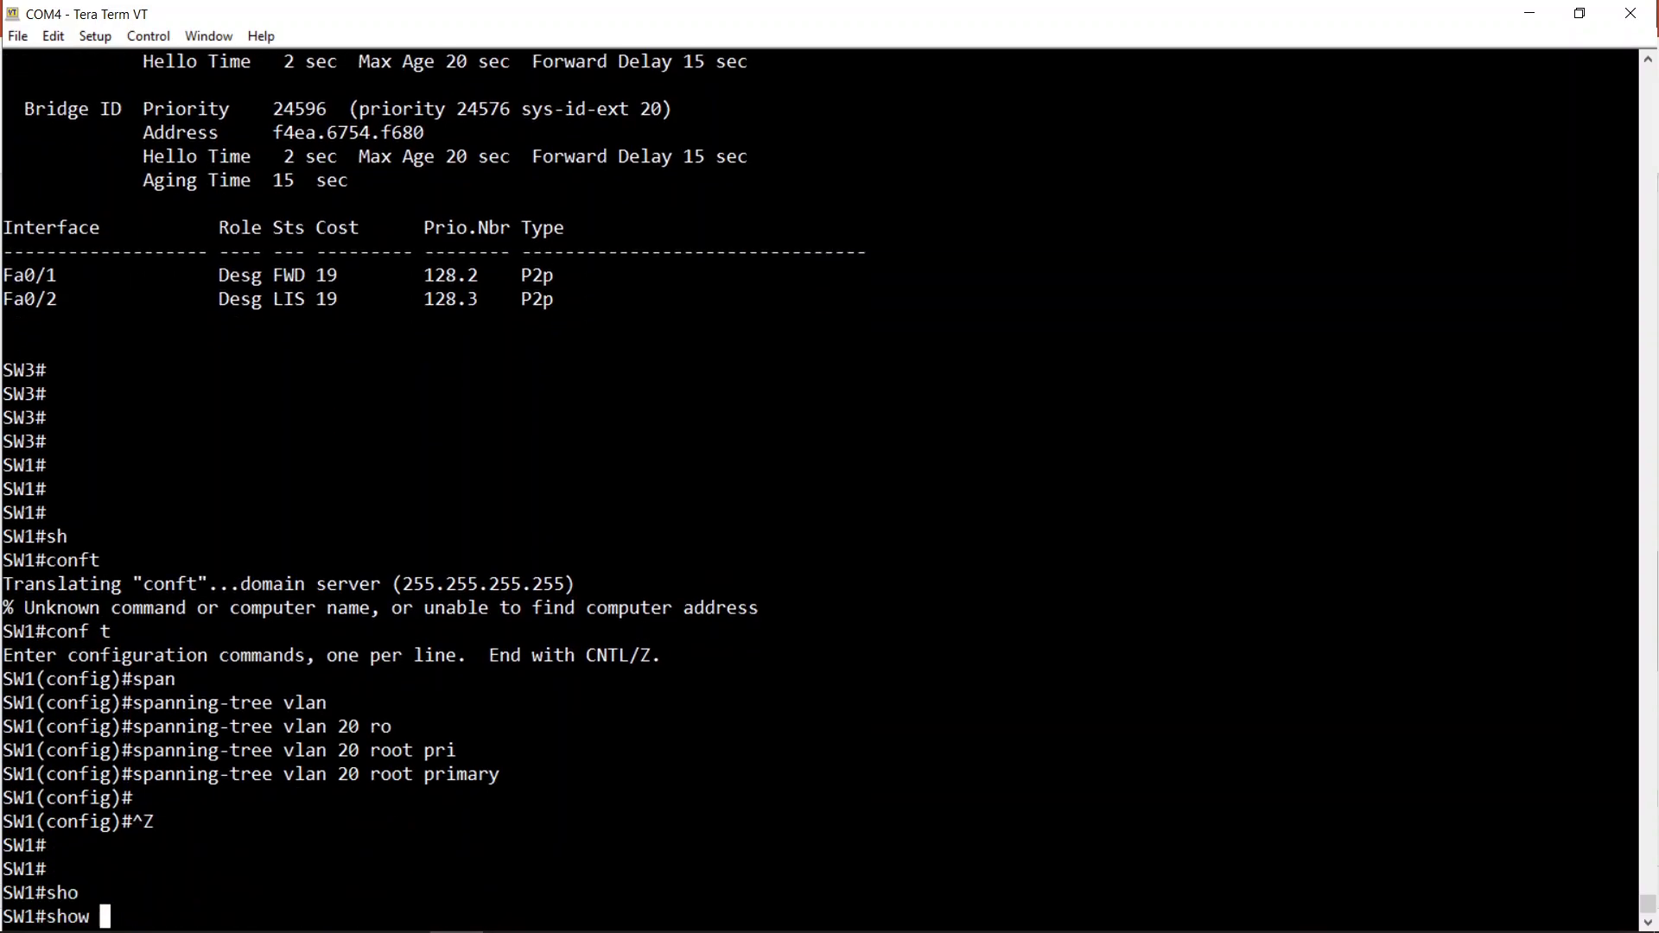
text(span)
key(Tab)
text(v)
key(Tab)
text(20)
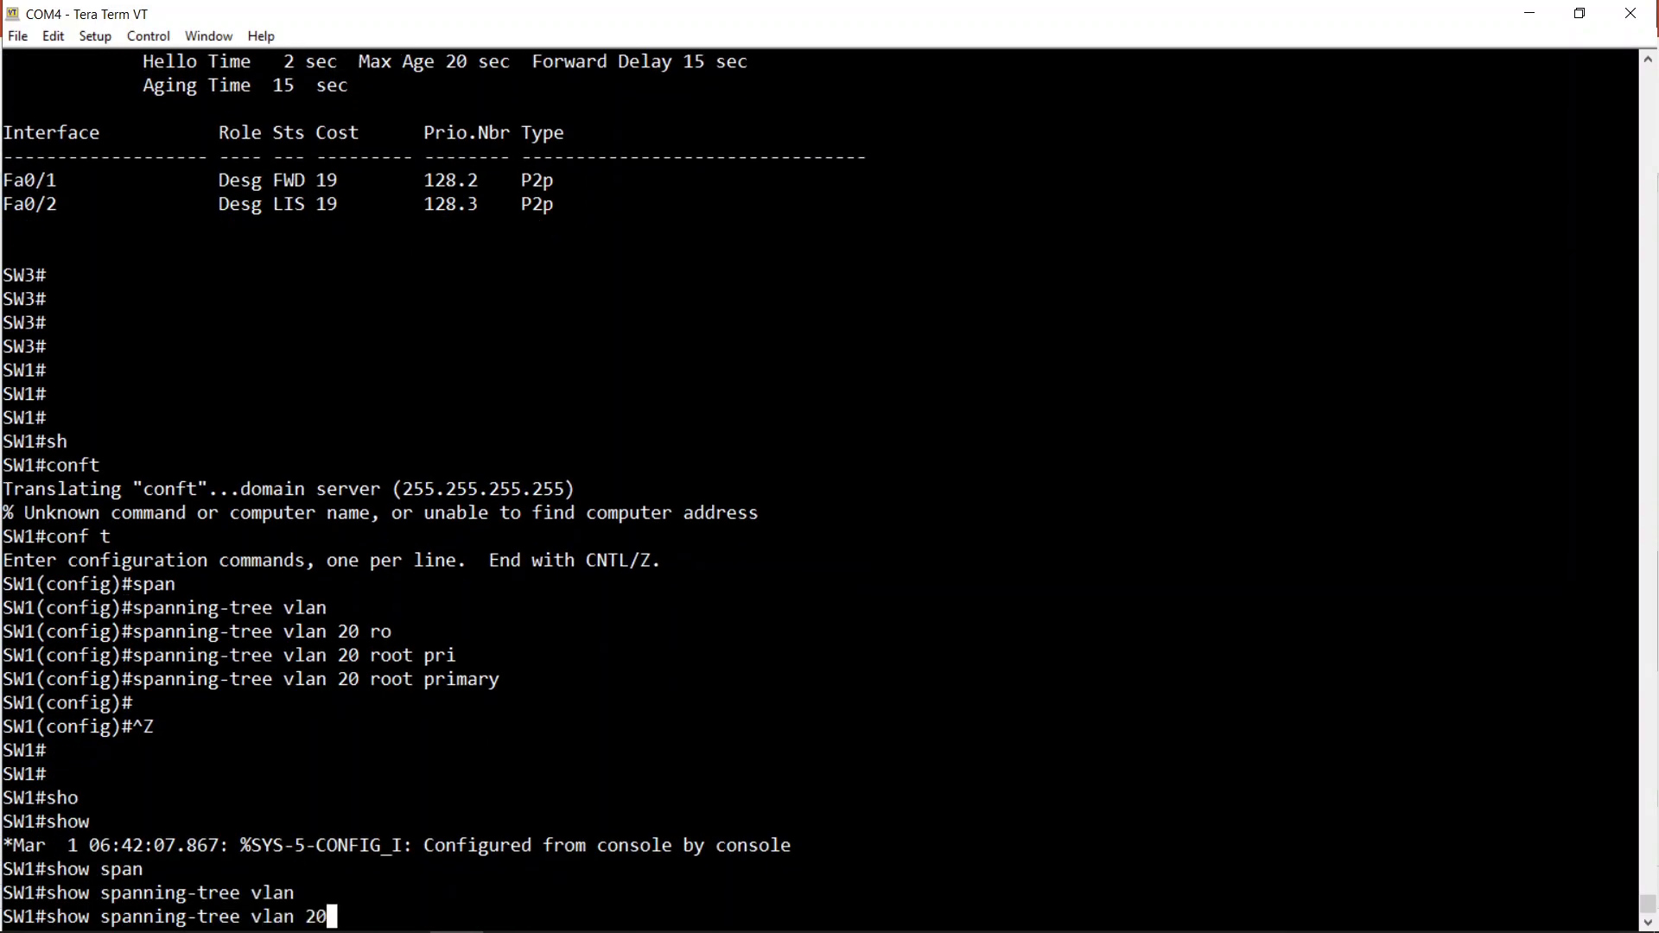
key(Return)
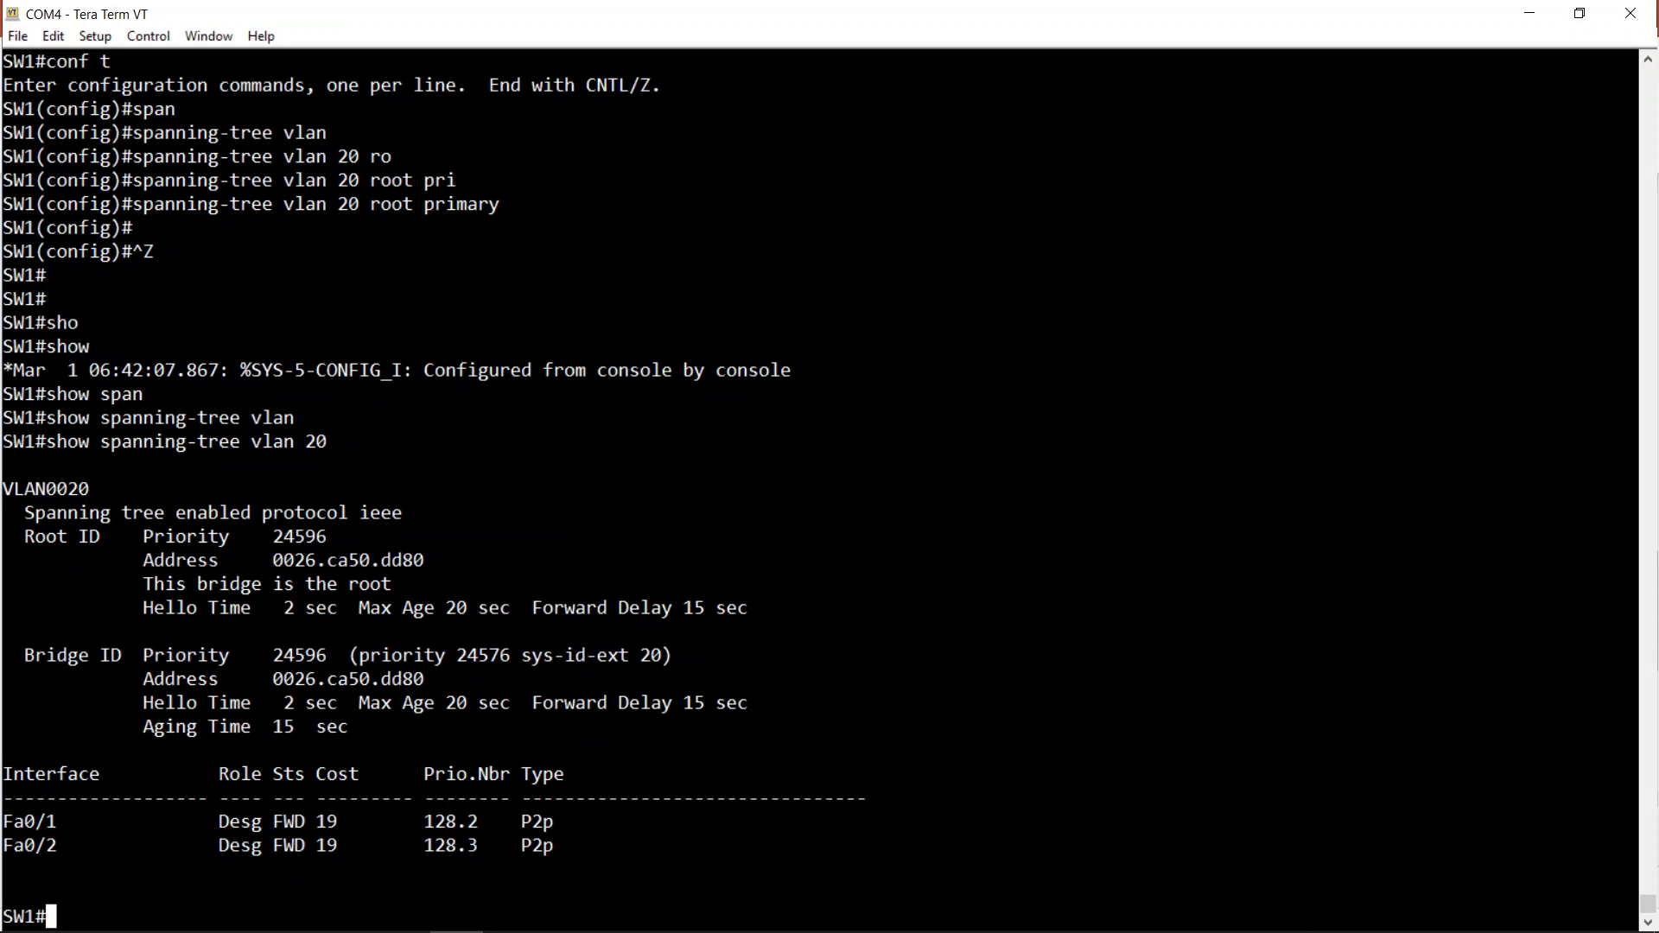
Switch the console from SW1 to SW3 and enter global configuration mode with conf t
key(Return)
key(Return)
key(Return)
key(Return)
key(Return)
text(conft)
key(Return)
text(conft)
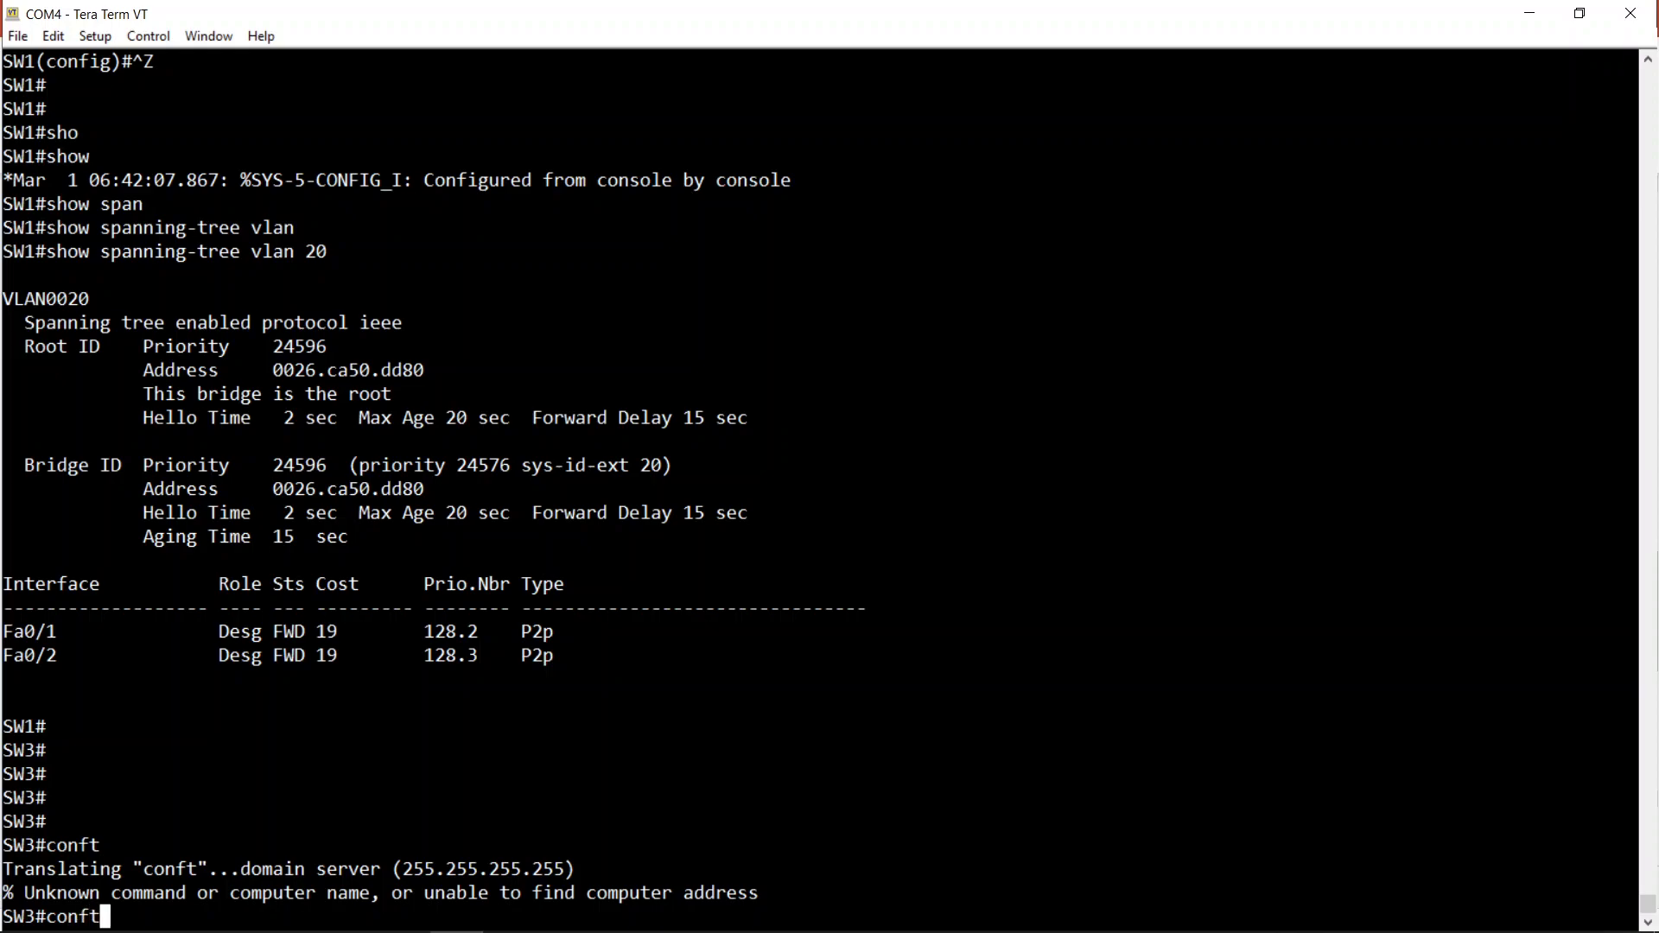
key(BackSpace)
text(t)
key(Return)
Reissue spanning-tree vlan 20 root primary on SW3 to reclaim the VLAN 20 root role, and exit configuration mode
text(span)
key(Tab)
text(vlan)
key(Tab)
text(20)
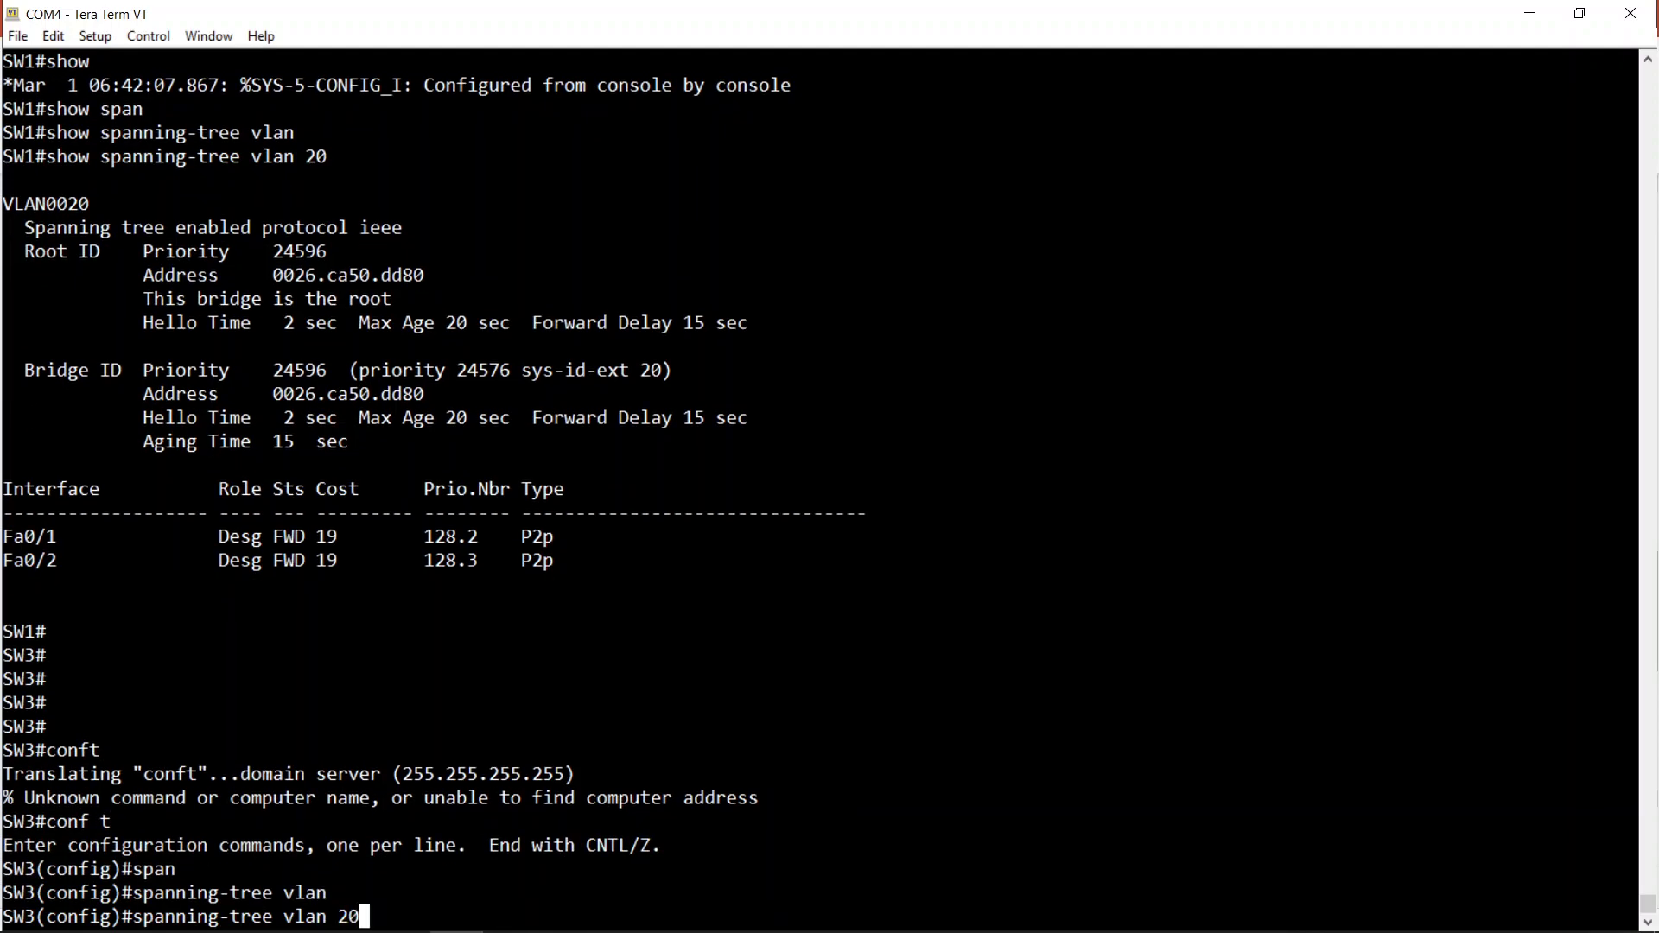
text( roo)
key(Tab)
text(prim)
key(Tab)
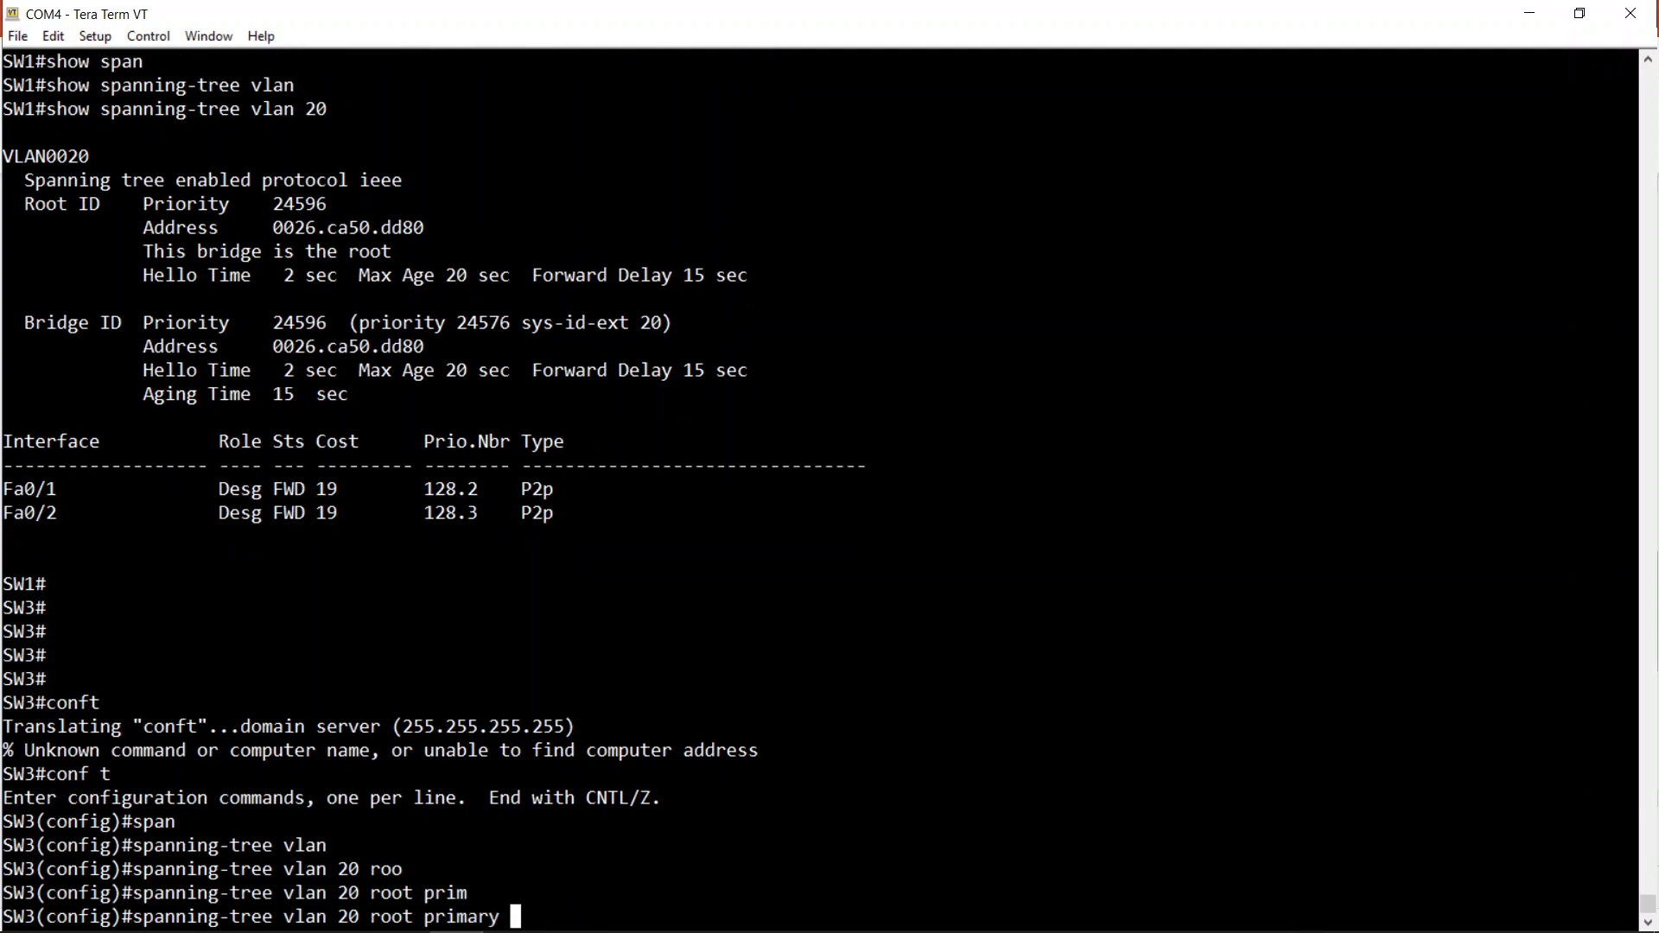
key(Return)
key(Return)
key(ctrl+z)
Check SW3's recalculated bridge priority for VLAN 20 with show spanning-tree vlan 20
text(sho)
key(Tab)
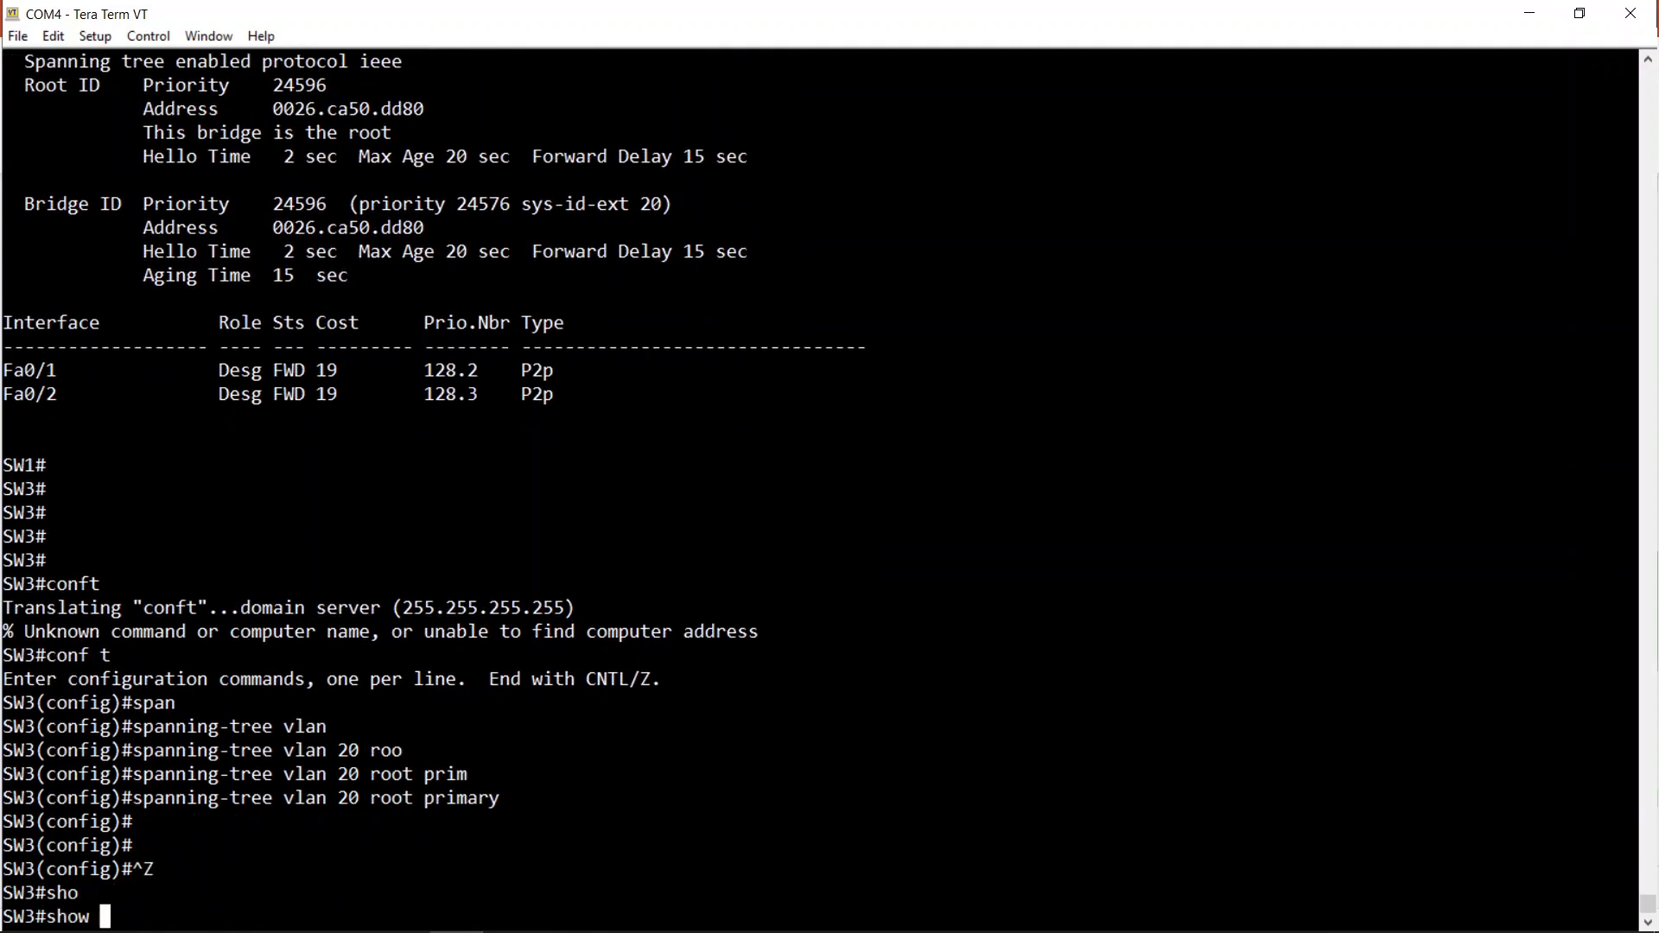
text(span)
key(Tab)
text(vla)
key(Tab)
text(20)
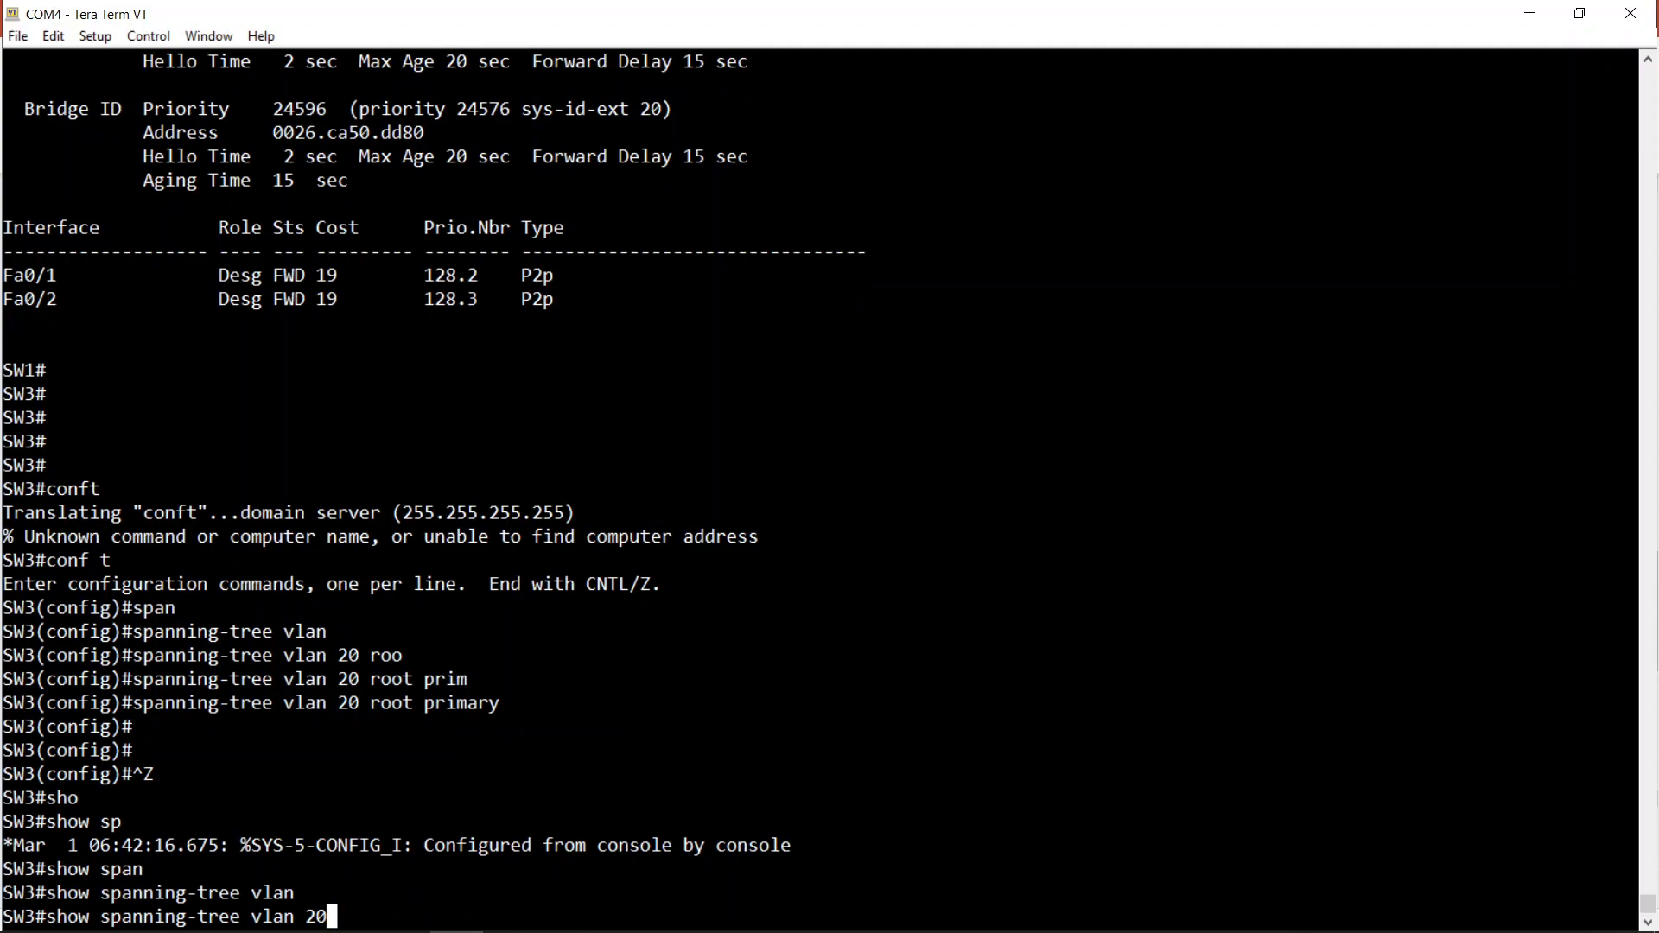
key(Return)
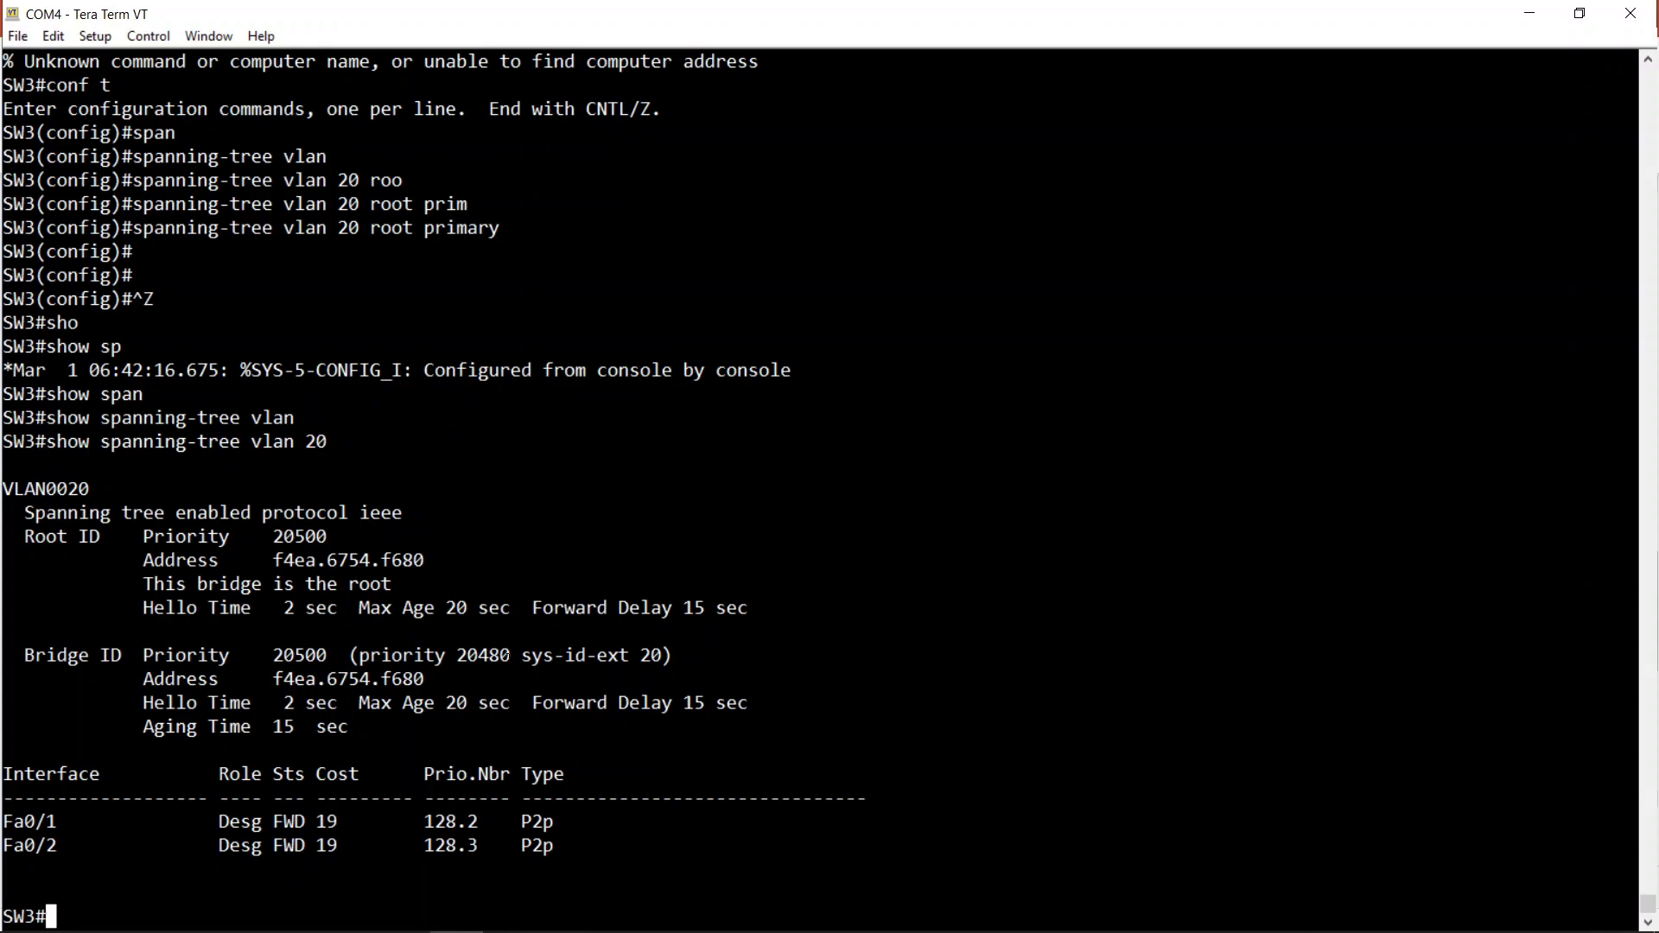
Switch the console through SW2 to SW1 and list its per-VLAN bridge IDs with show spanning-tree bridge
key(Return)
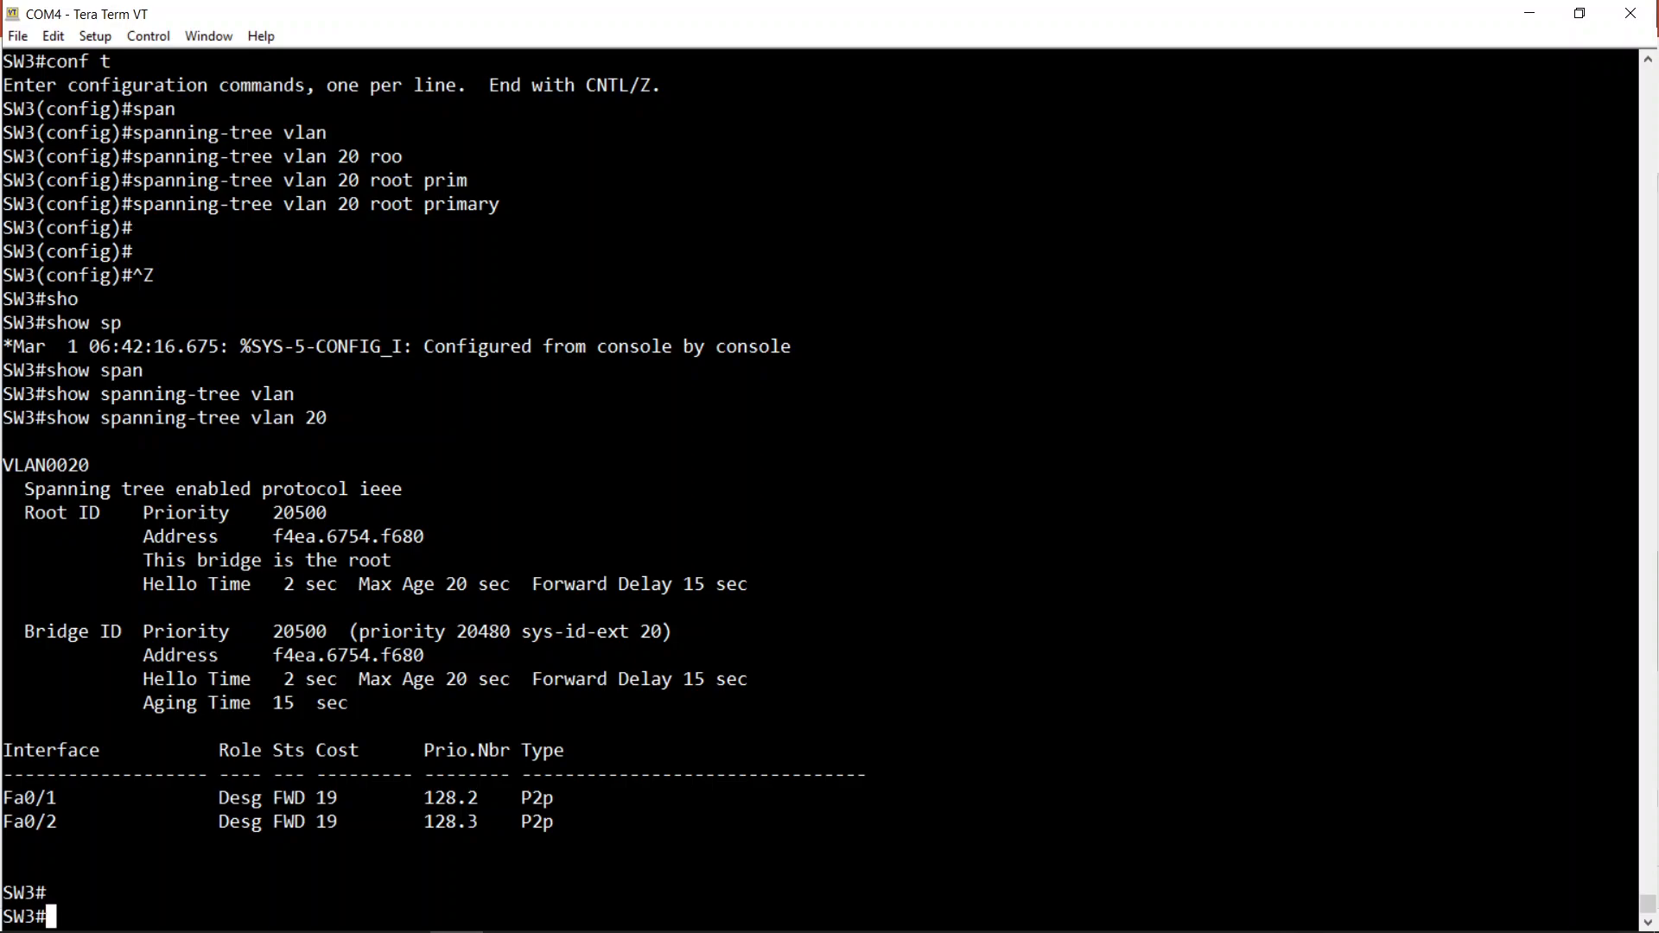
key(Return)
key(Return)
key(Return)
key(Return)
key(Return)
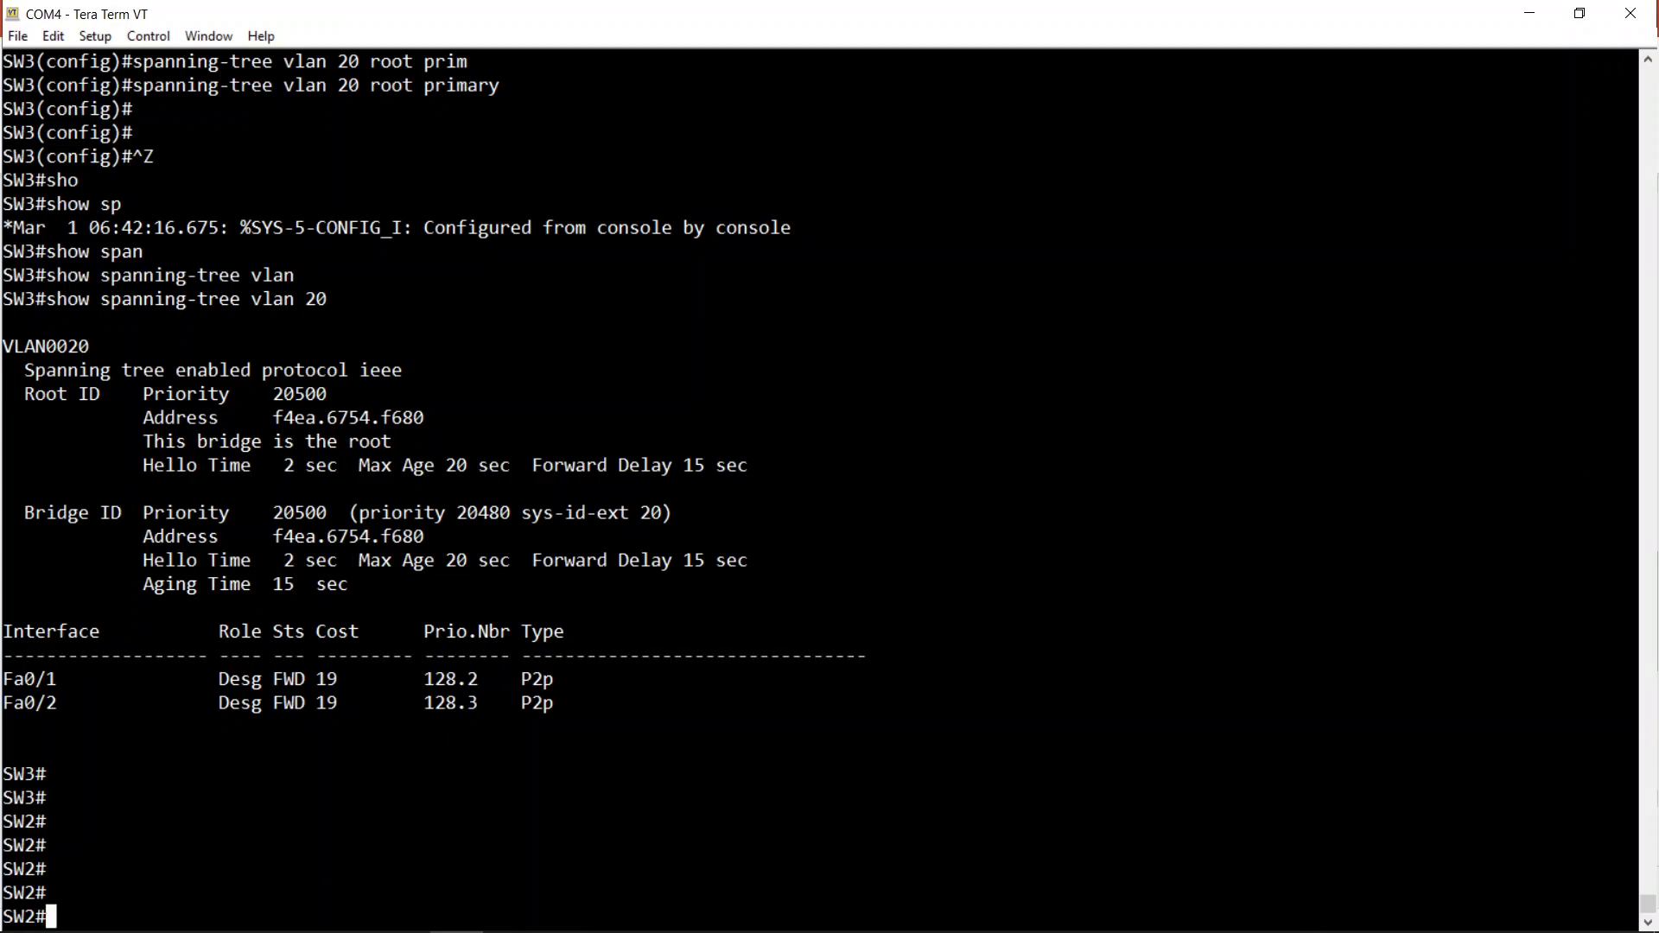
key(Return)
key(Return)
key(Return)
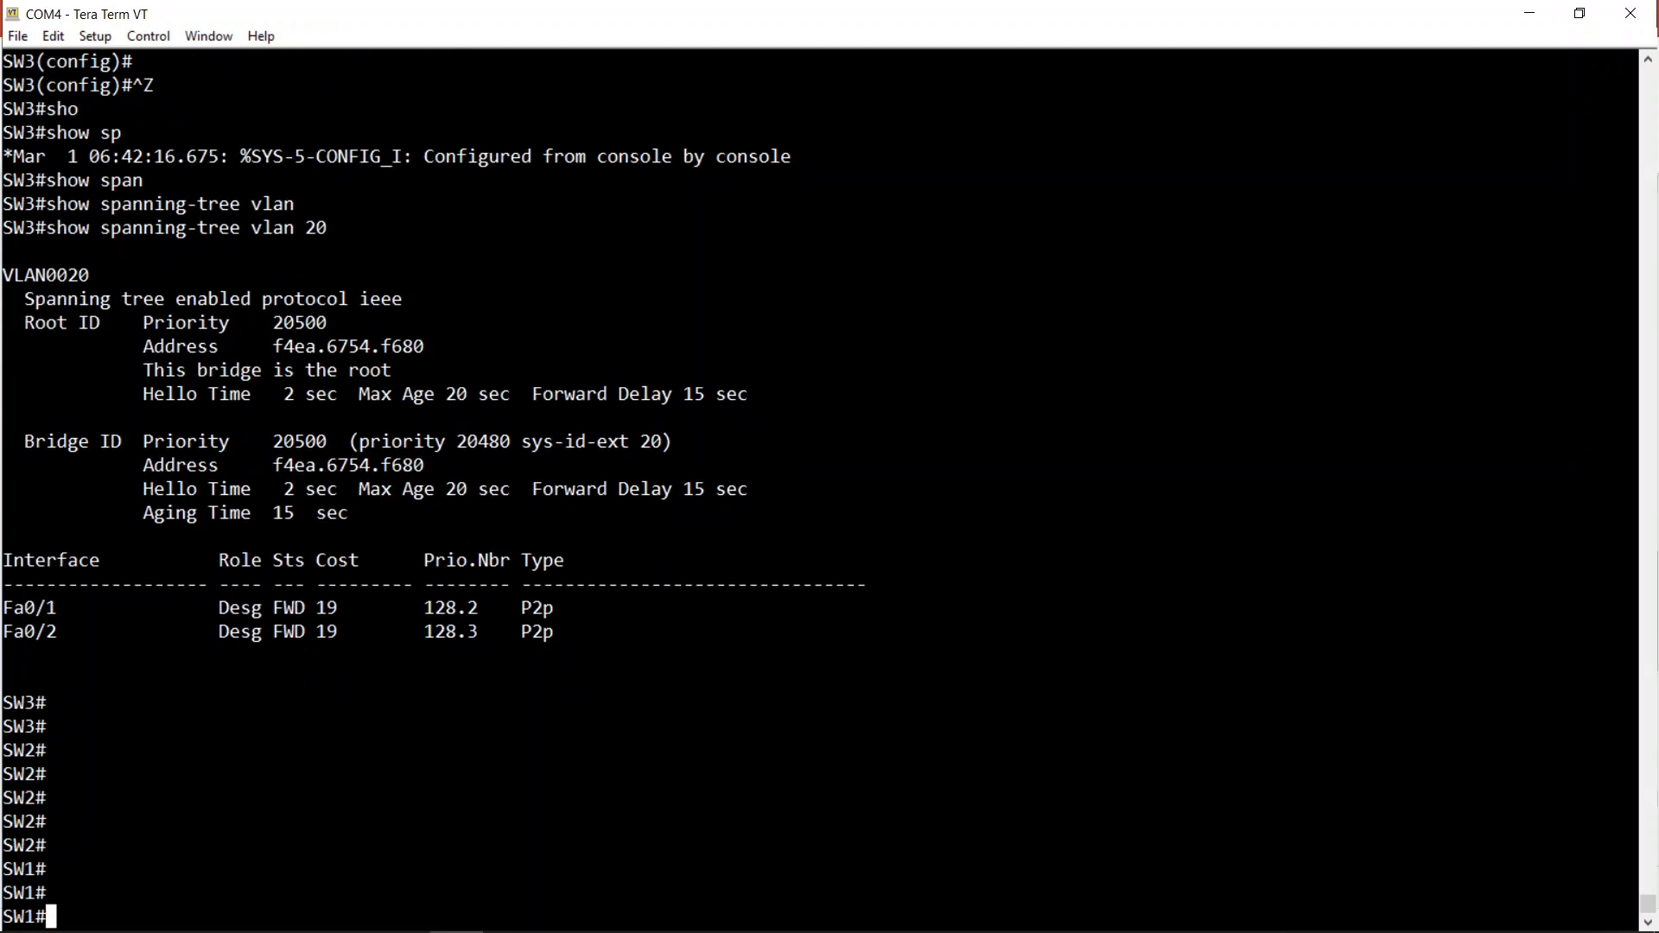
text(sho)
key(Tab)
text(span)
key(Tab)
text(bri)
key(Tab)
key(Return)
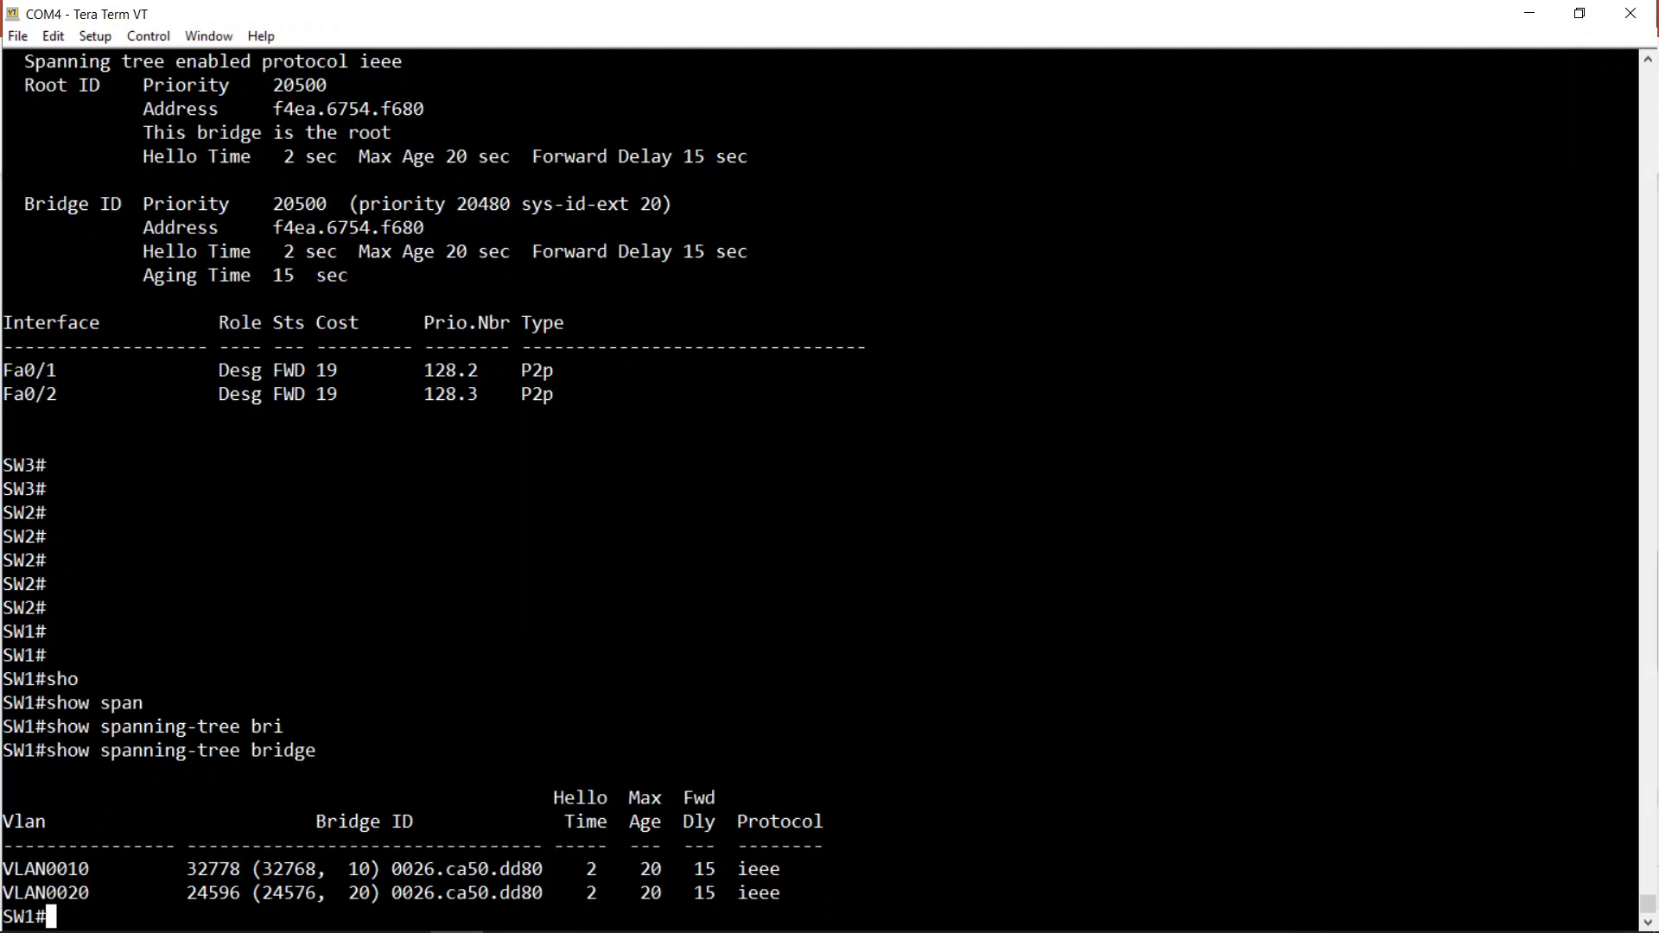
Switch the console session from SW1 to SW2
key(Return)
key(Return)
key(Return)
key(Return)
text(conf t)
key(Return)
text(span)
key(Tab)
key(BackSpace)
key(BackSpace)
key(BackSpace)
key(BackSpace)
key(BackSpace)
key(BackSpace)
key(BackSpace)
key(BackSpace)
key(BackSpace)
key(BackSpace)
key(BackSpace)
key(BackSpace)
key(BackSpace)
key(BackSpace)
key(ctrl+z)
List SW2's per-VLAN bridge IDs with show spanning-tree bridge
text(sho)
key(Tab)
text(s)
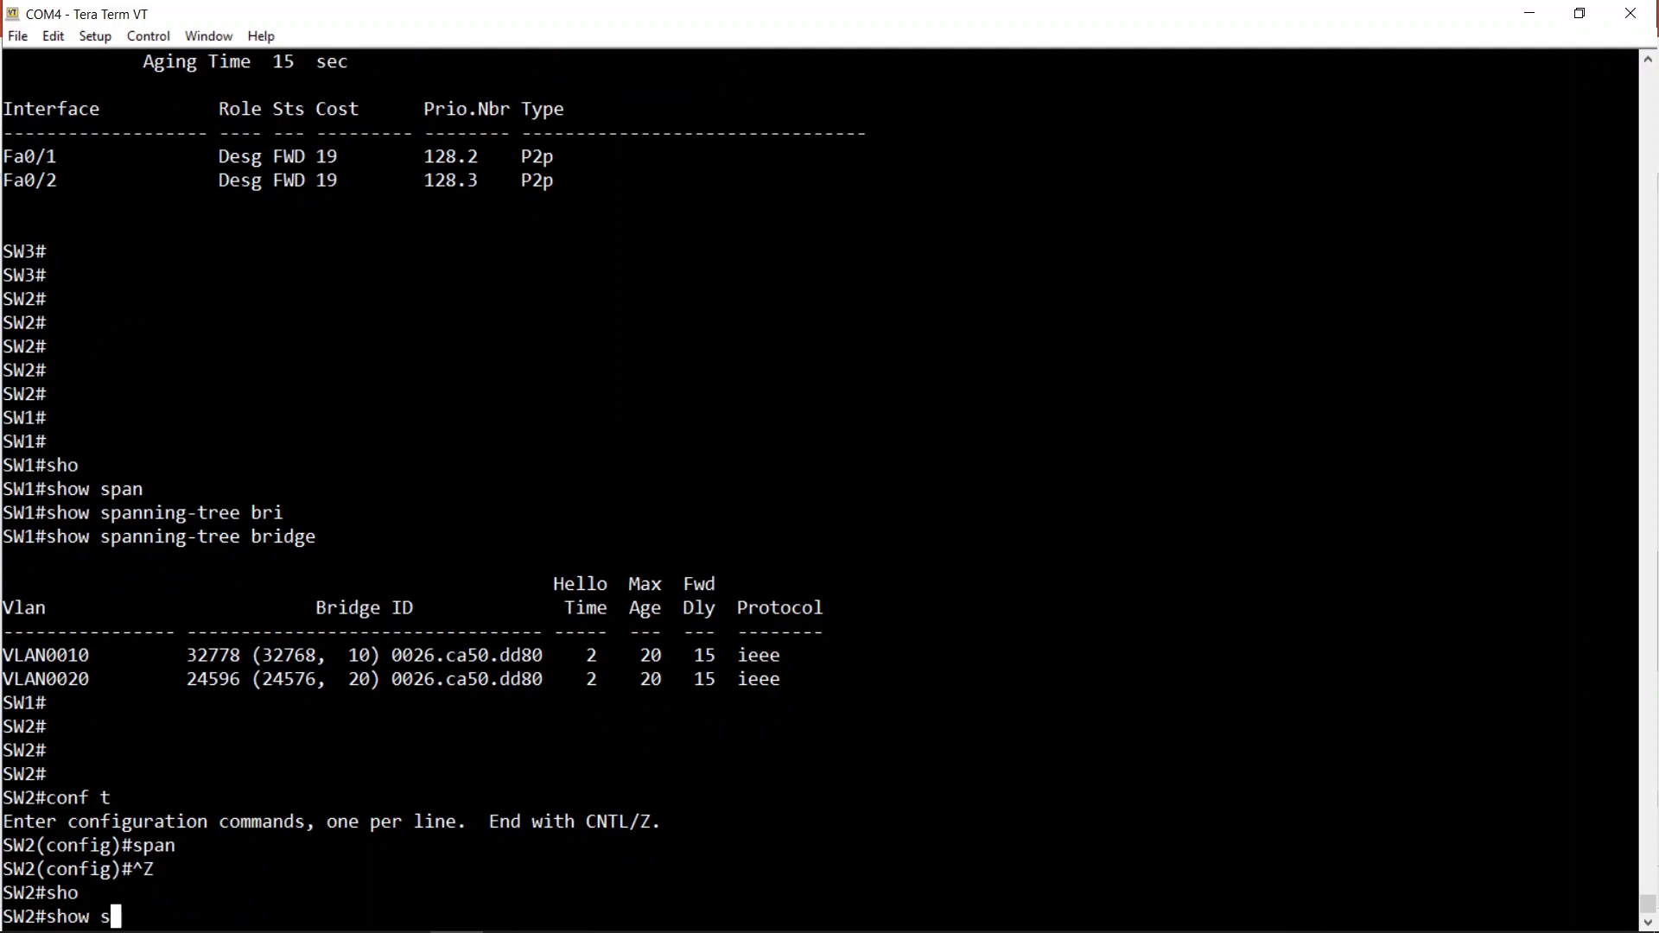
text(pan)
key(Tab)
text(bri)
key(Tab)
key(Return)
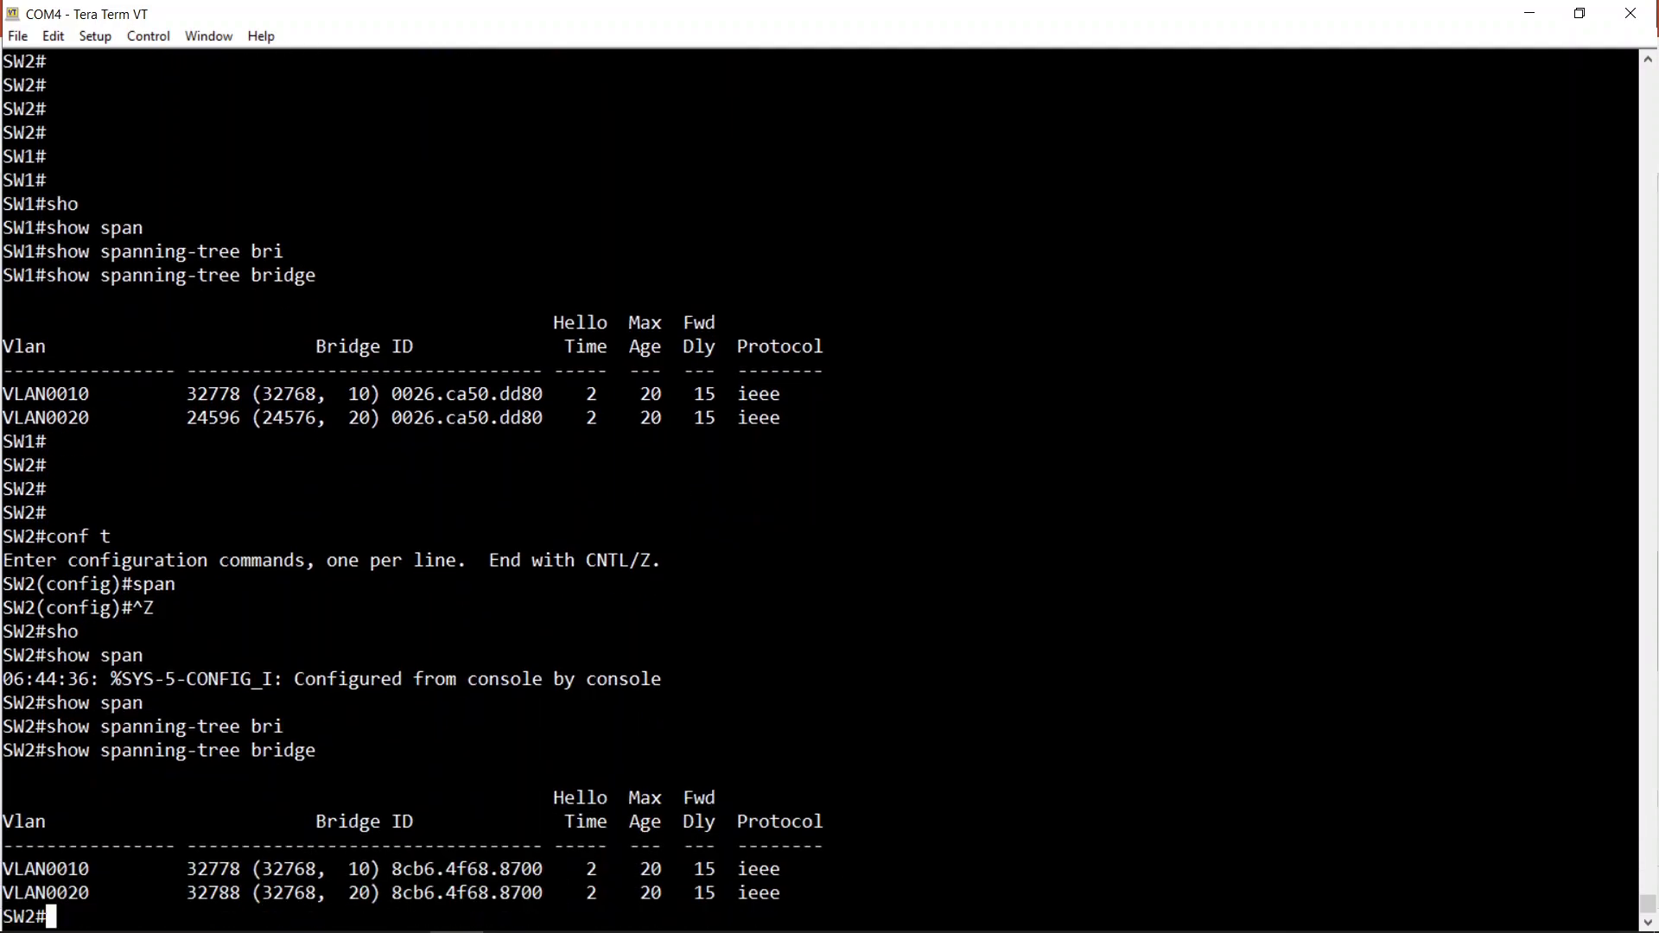
key(Return)
key(Return)
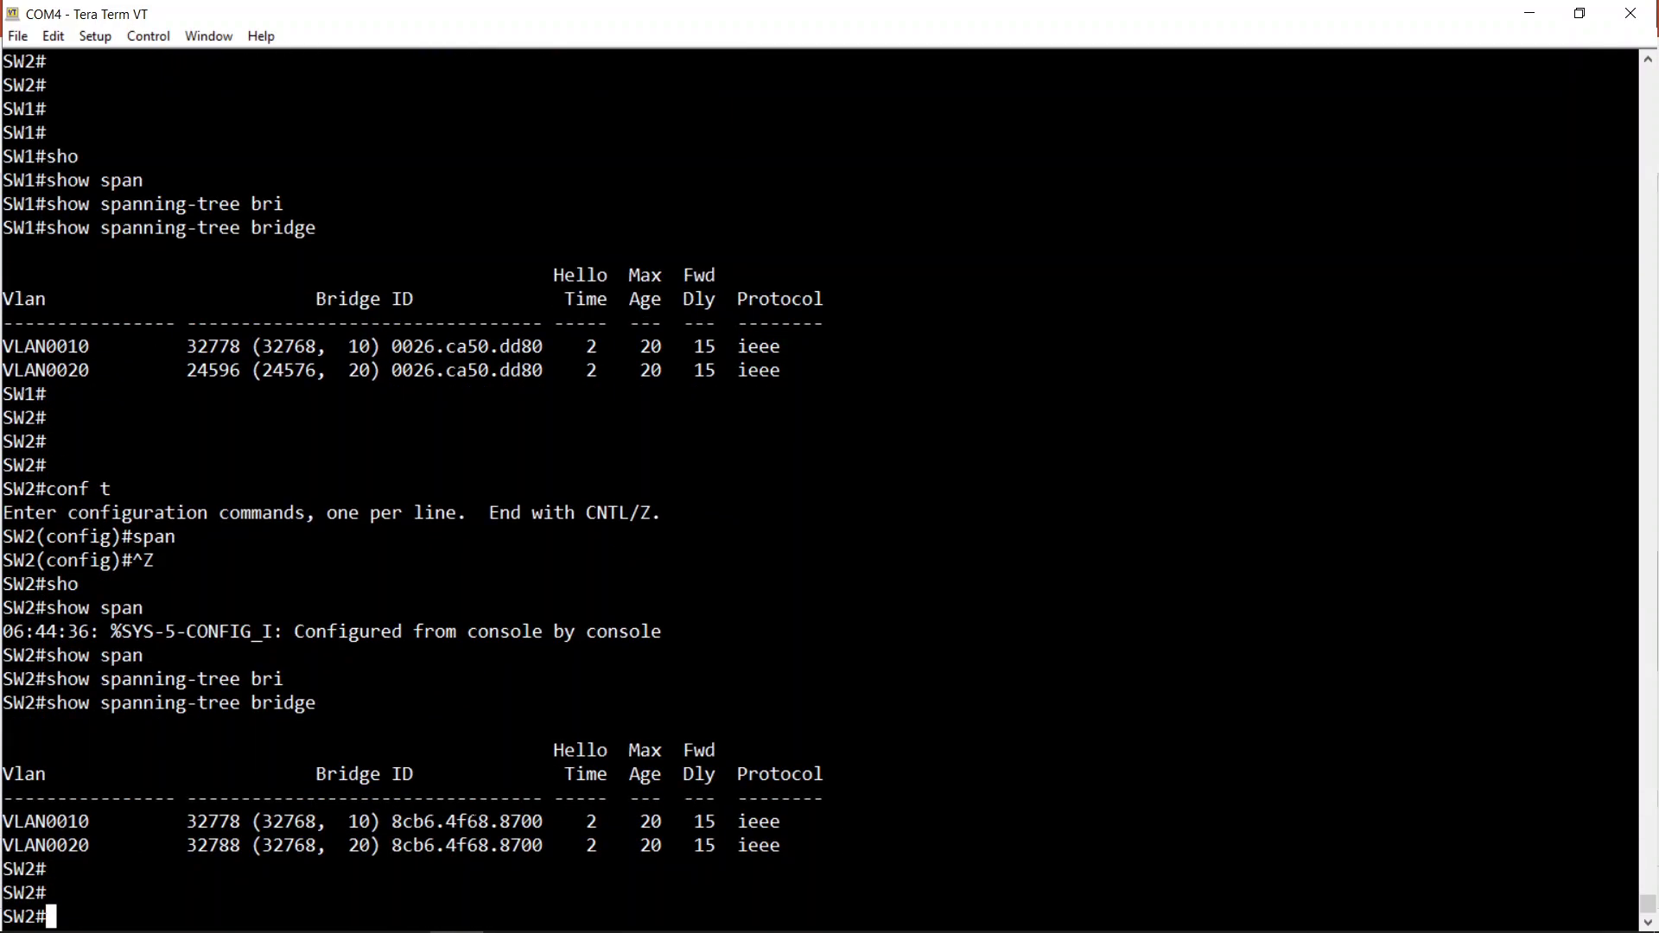
Enter global configuration mode on SW2 and make it the backup root for VLAN 20 with spanning-tree vlan 20 root secondary
text(conf t)
key(Return)
text(span)
key(Tab)
text(vla)
key(Tab)
text(20 roo)
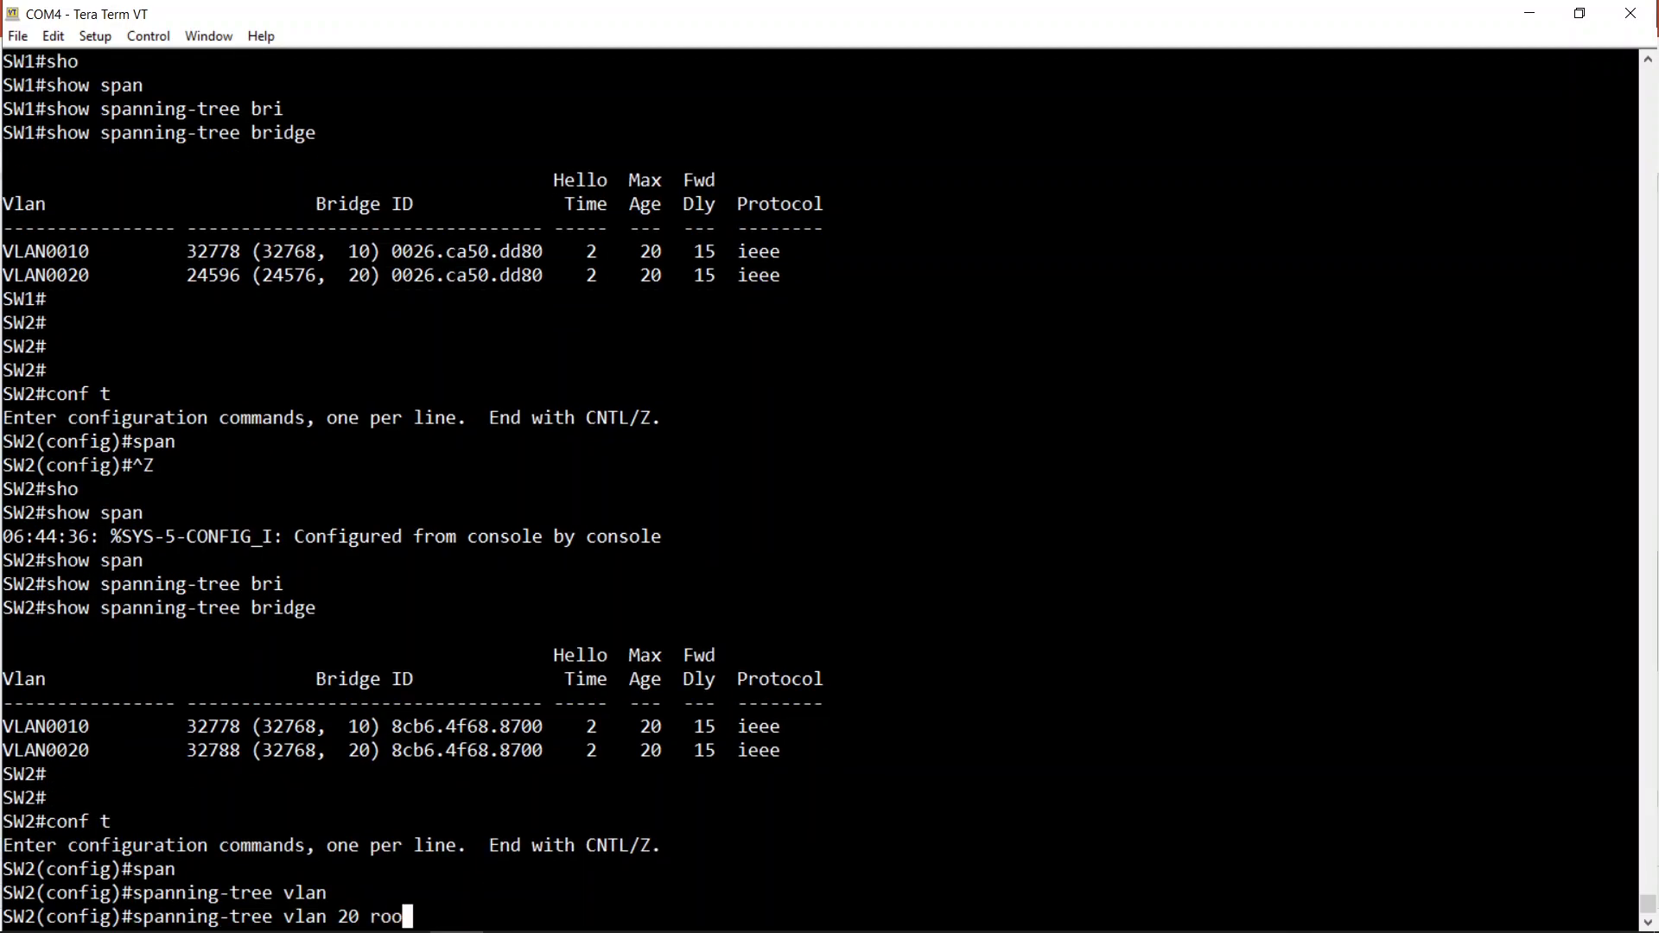
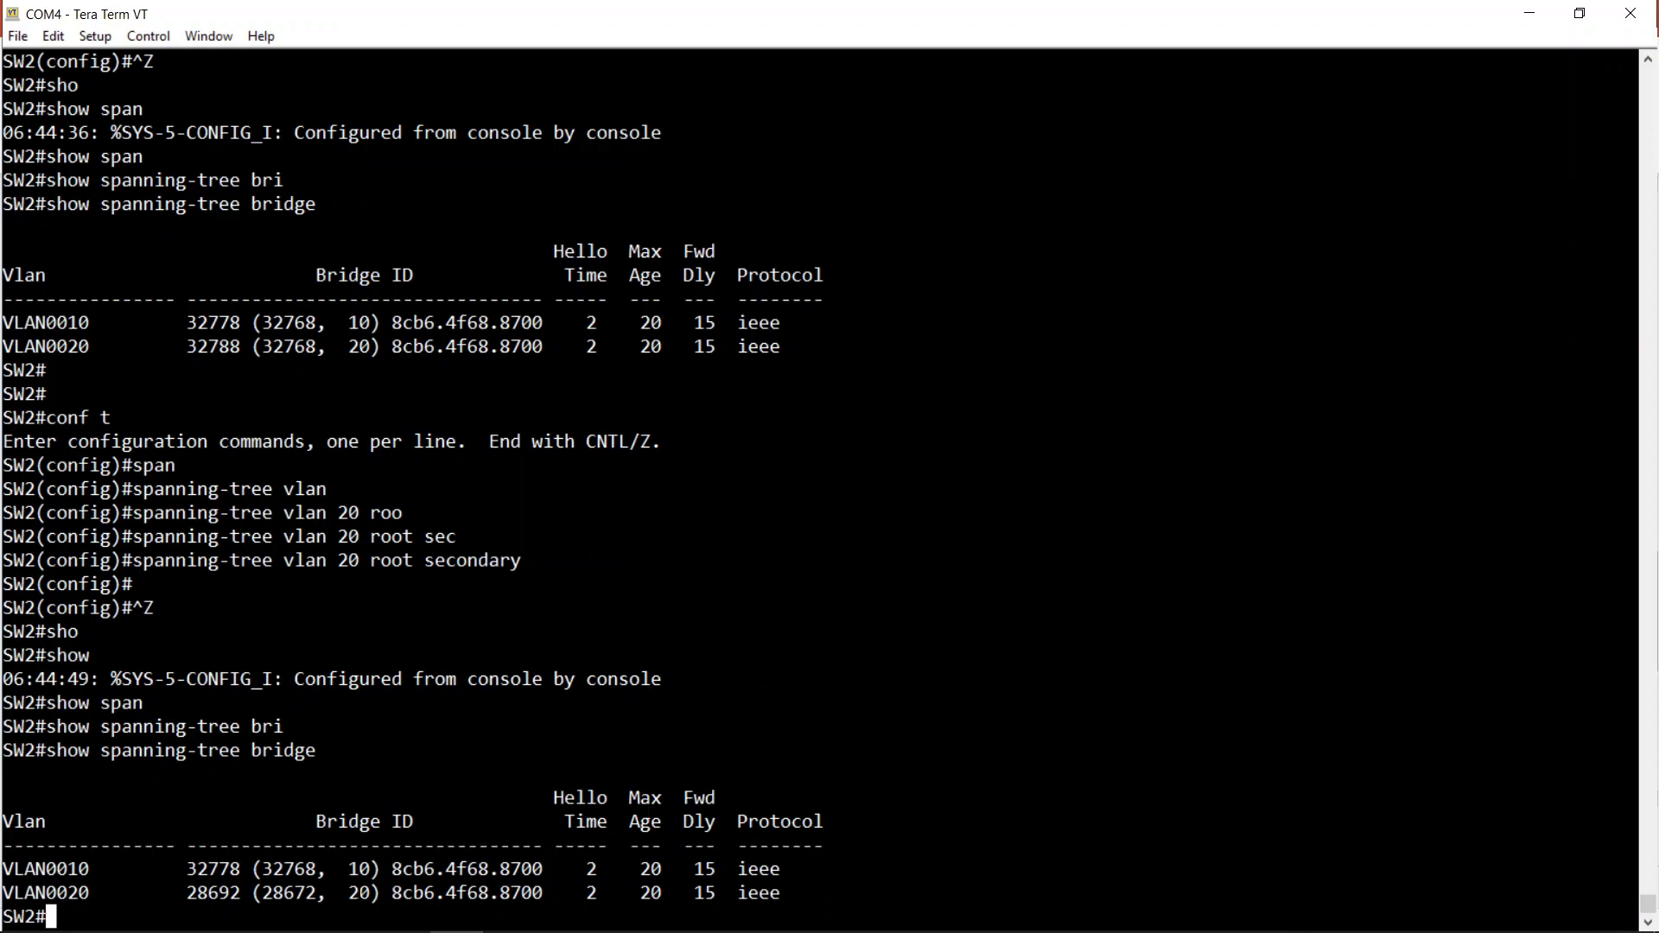
In SW2's global configuration mode, look up the allowed values for spanning-tree vlan 20 priority, and clear the unfinished command
text(conf t)
key(Return)
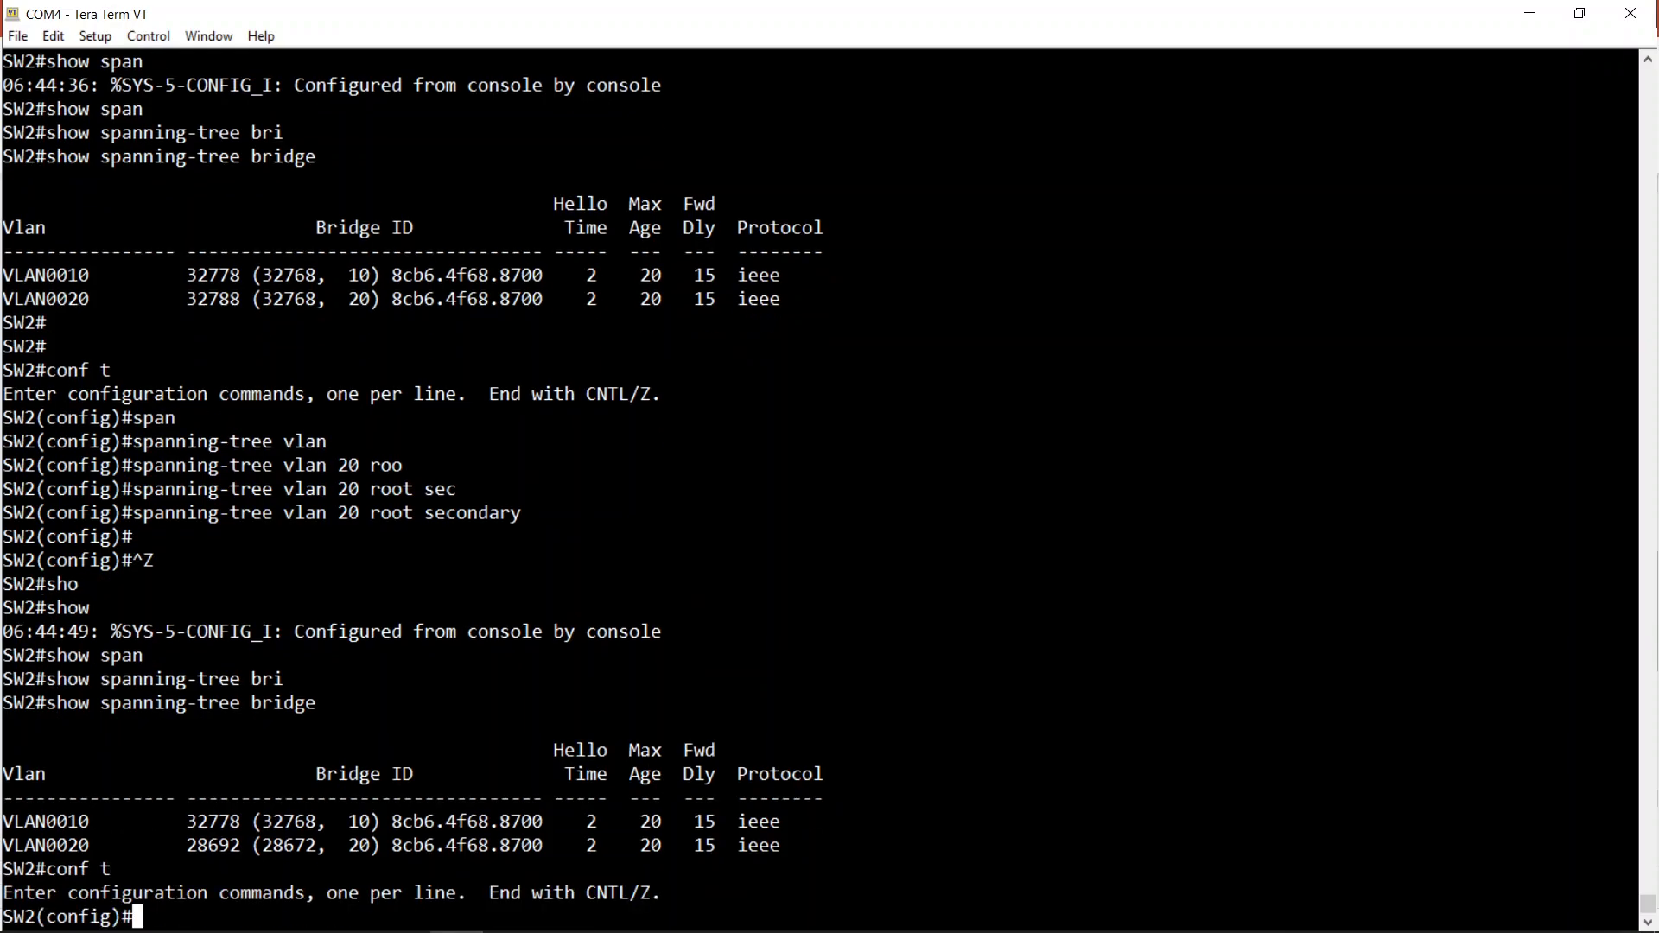
text(span)
key(Tab)
text(vlan)
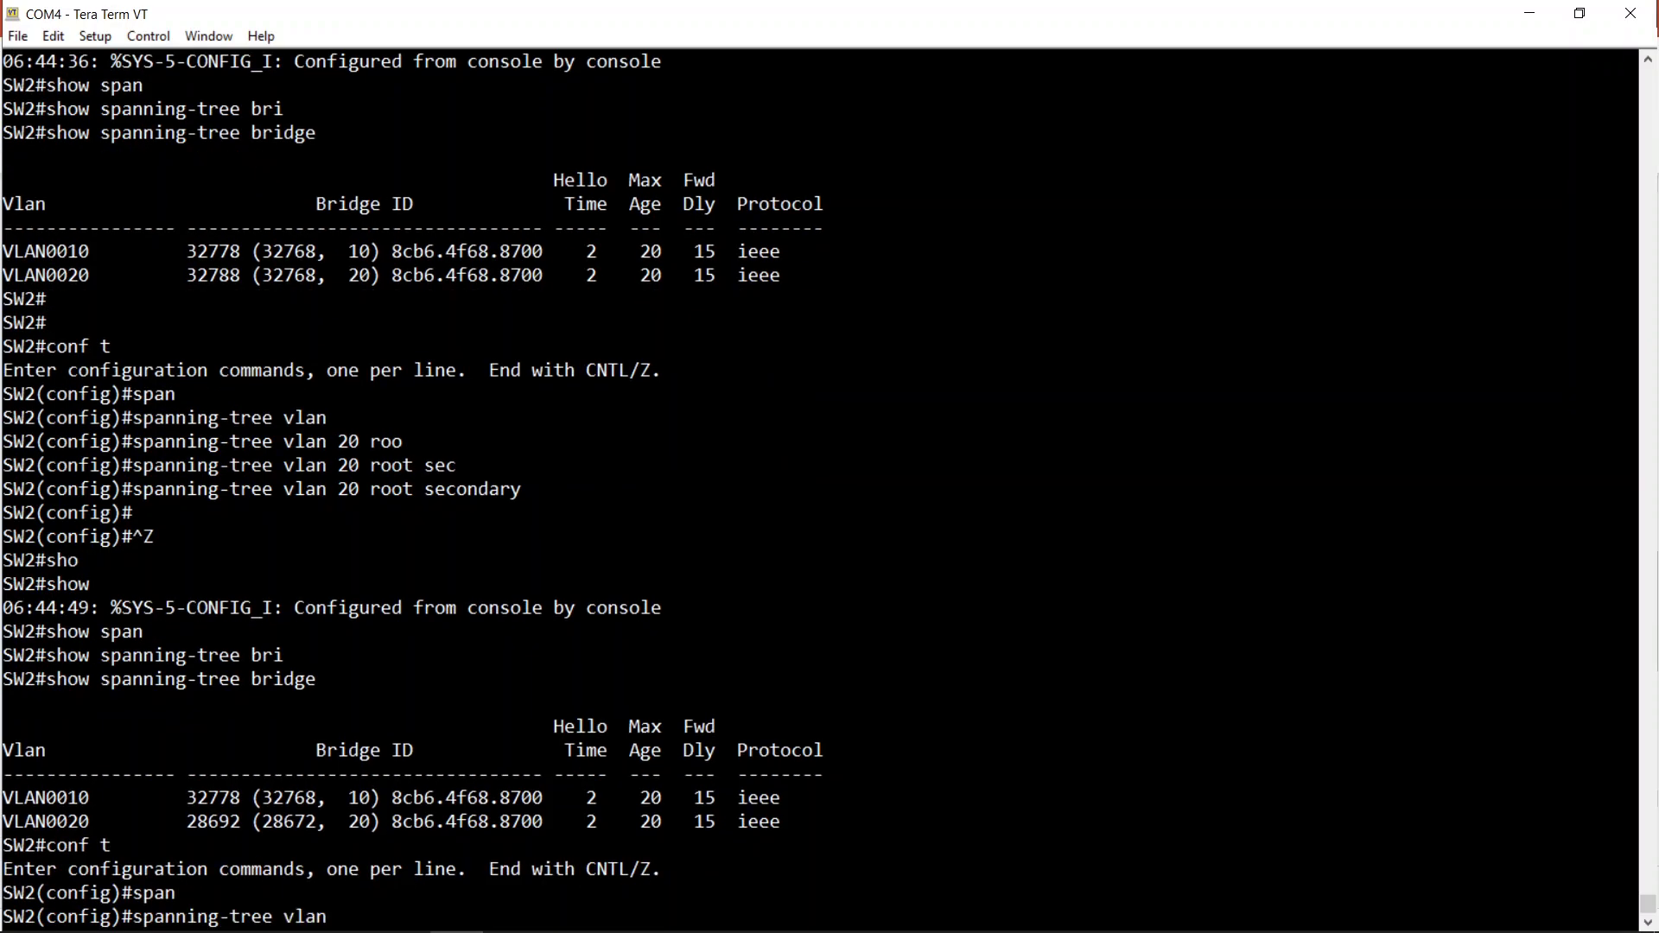
key(Tab)
text(20 pri)
key(Tab)
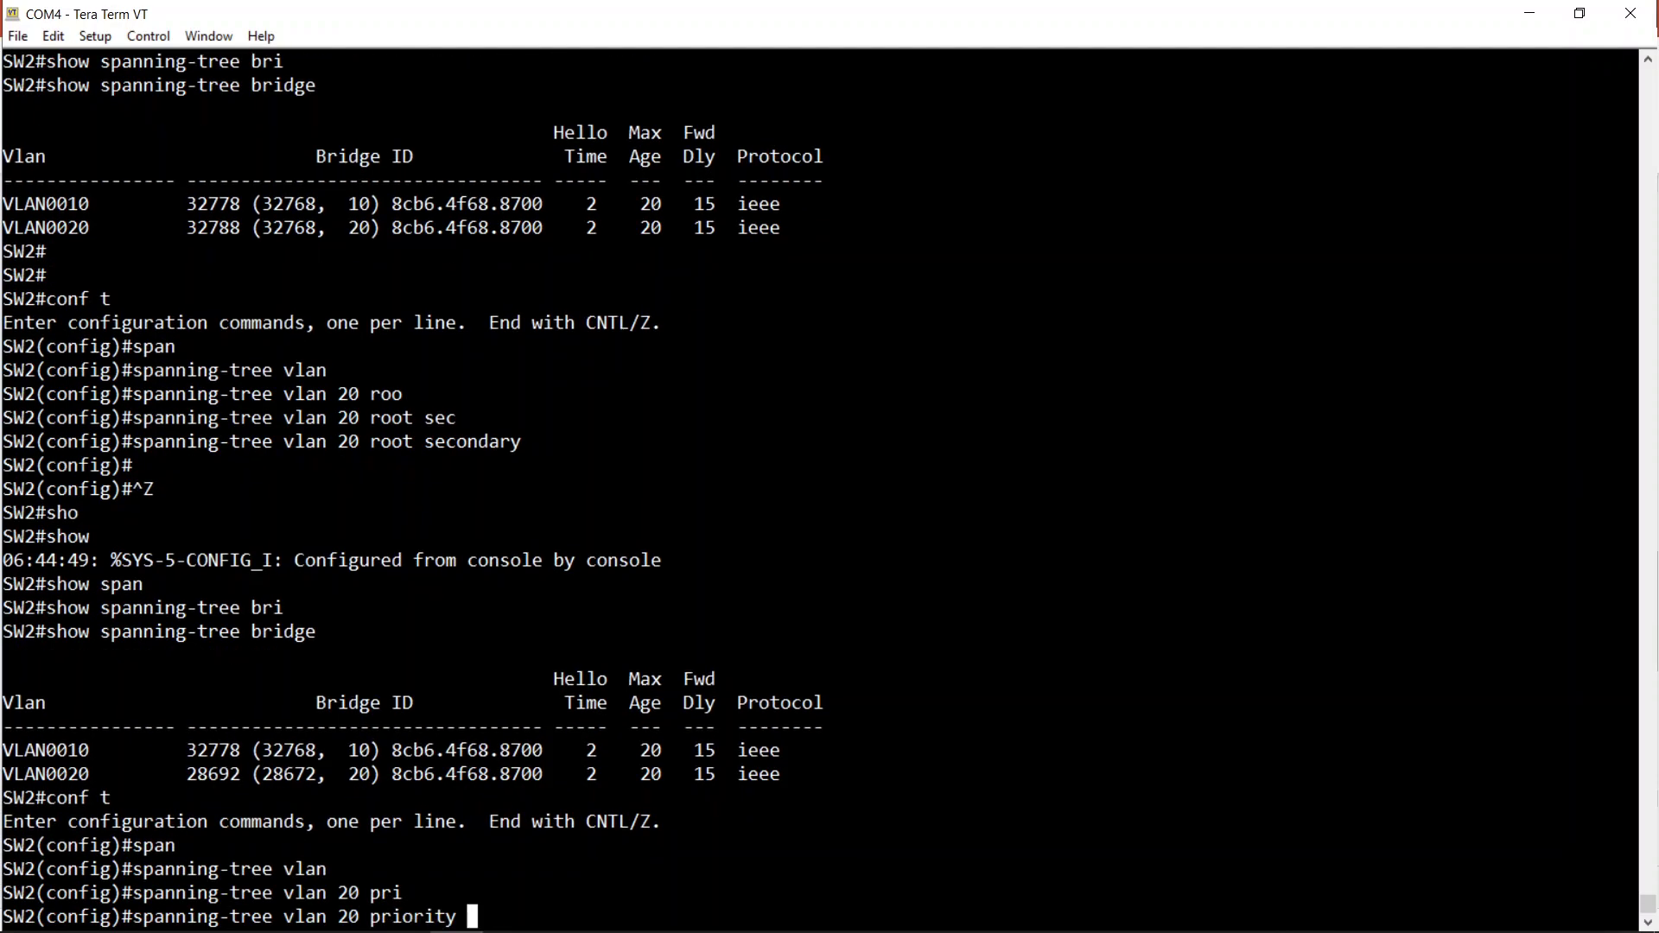
text(?)
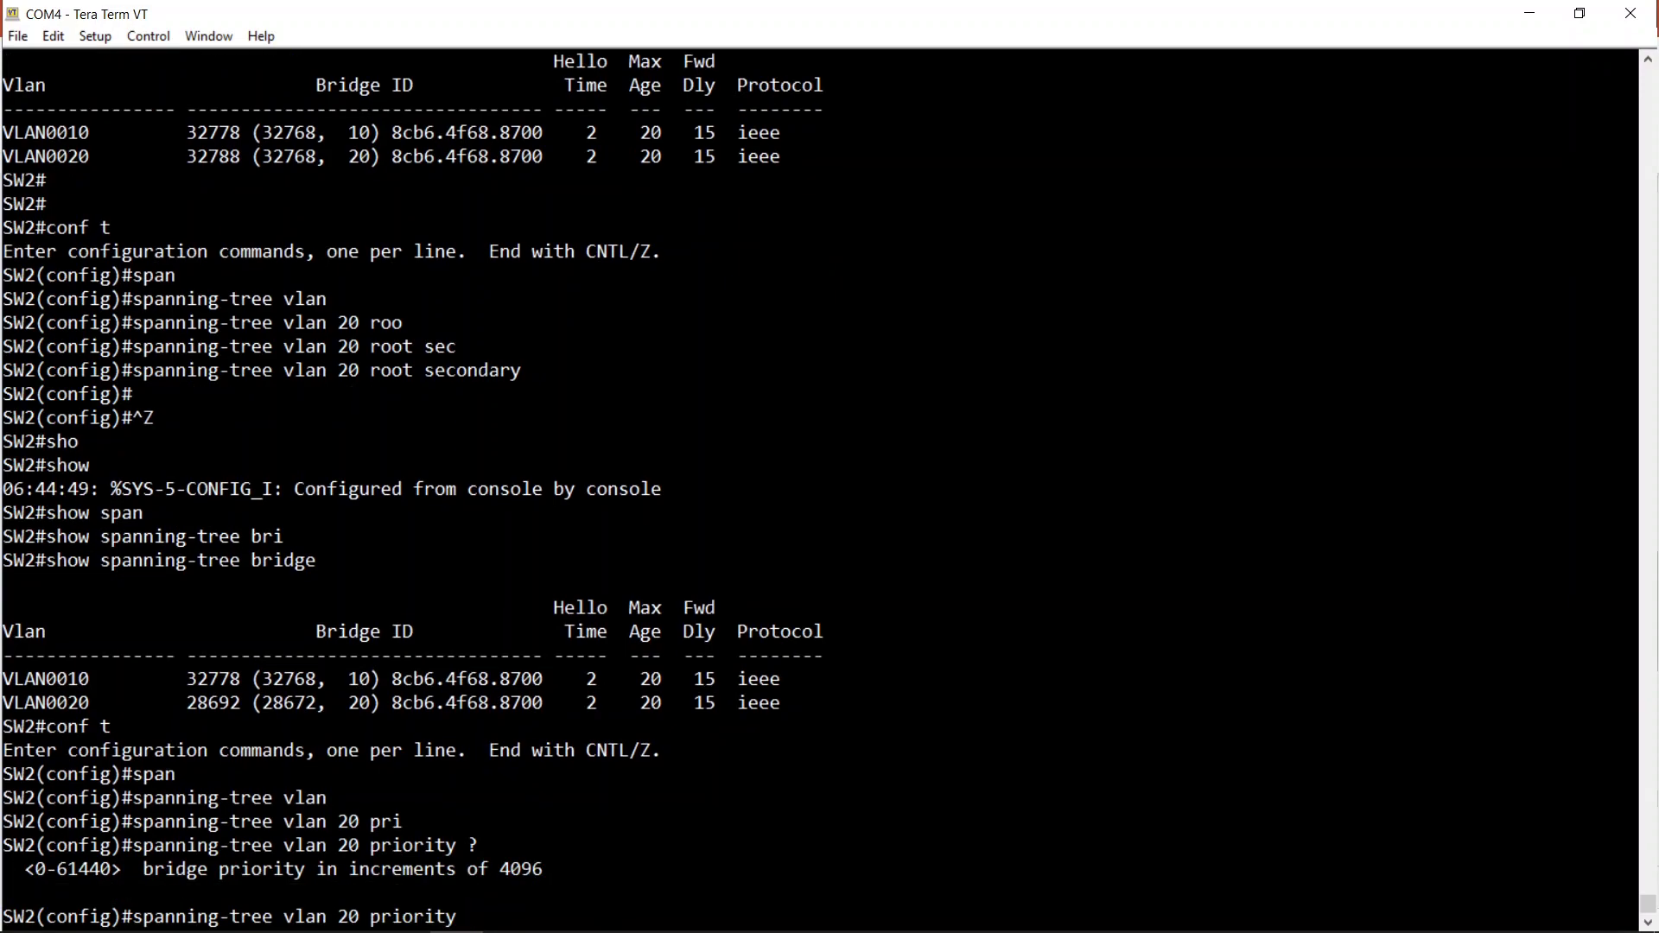
key(BackSpace)
key(BackSpace)
key(BackSpace)
key(BackSpace)
key(BackSpace)
key(BackSpace)
key(BackSpace)
key(BackSpace)
key(BackSpace)
key(BackSpace)
key(BackSpace)
key(BackSpace)
key(BackSpace)
key(BackSpace)
key(BackSpace)
key(BackSpace)
key(BackSpace)
key(BackSpace)
key(BackSpace)
key(BackSpace)
key(BackSpace)
key(BackSpace)
key(BackSpace)
key(BackSpace)
key(BackSpace)
key(BackSpace)
key(BackSpace)
key(BackSpace)
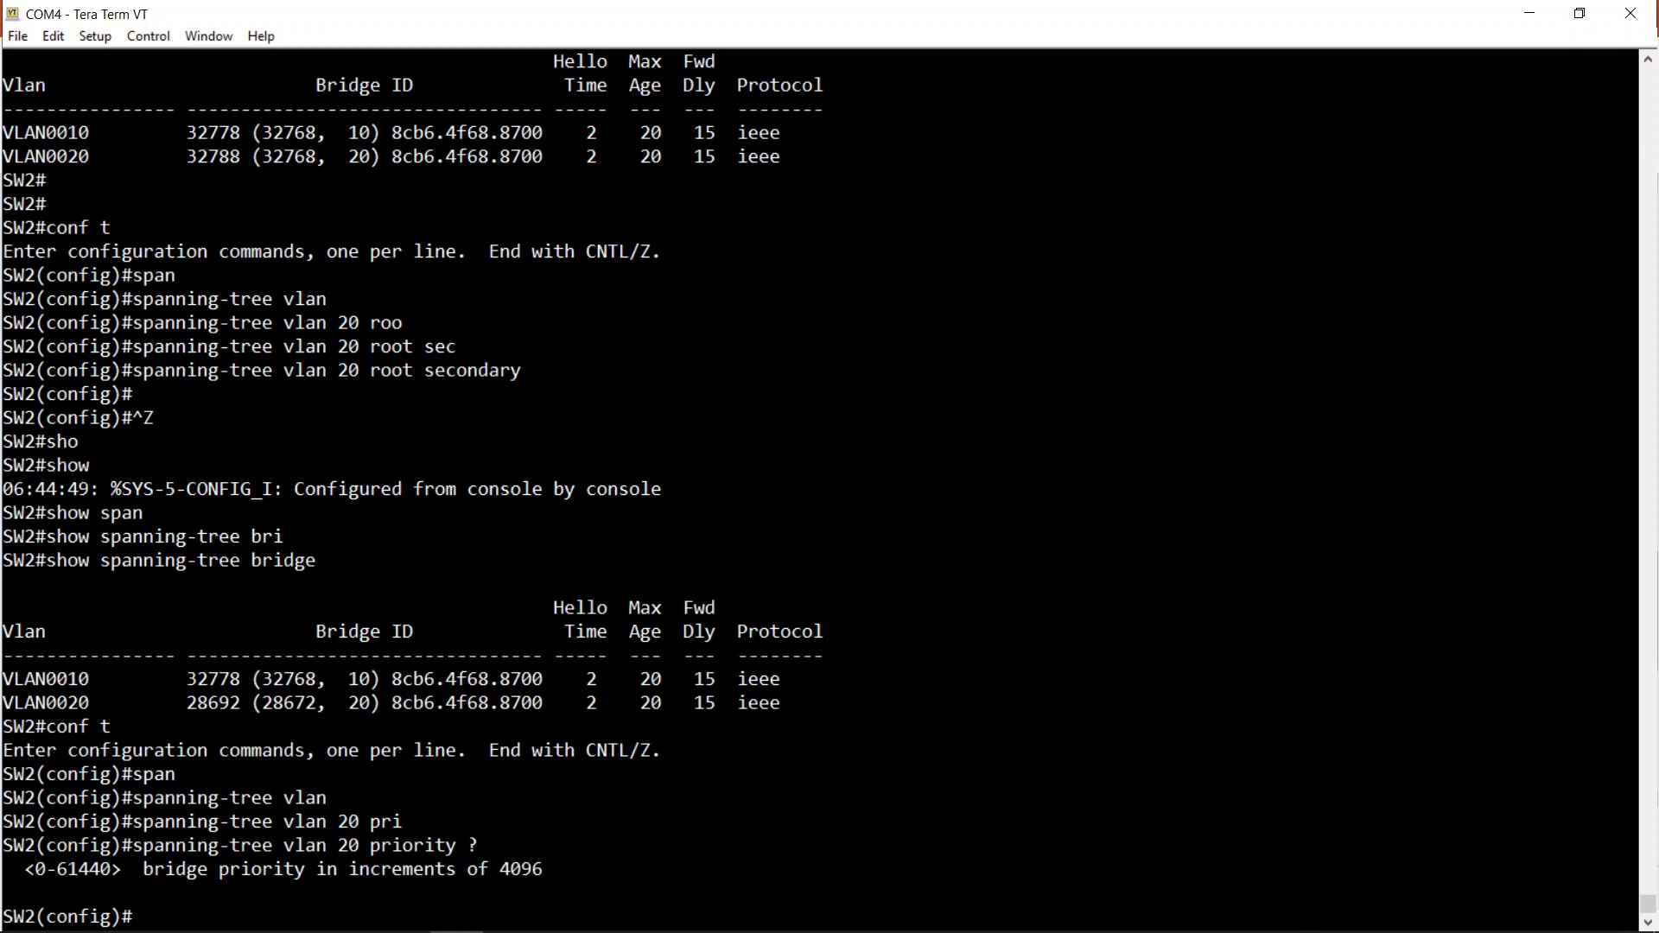
Switch the console from SW2 to SW3 and enter global configuration mode with conf t
key(Return)
key(Return)
key(Return)
key(Return)
text(conf t)
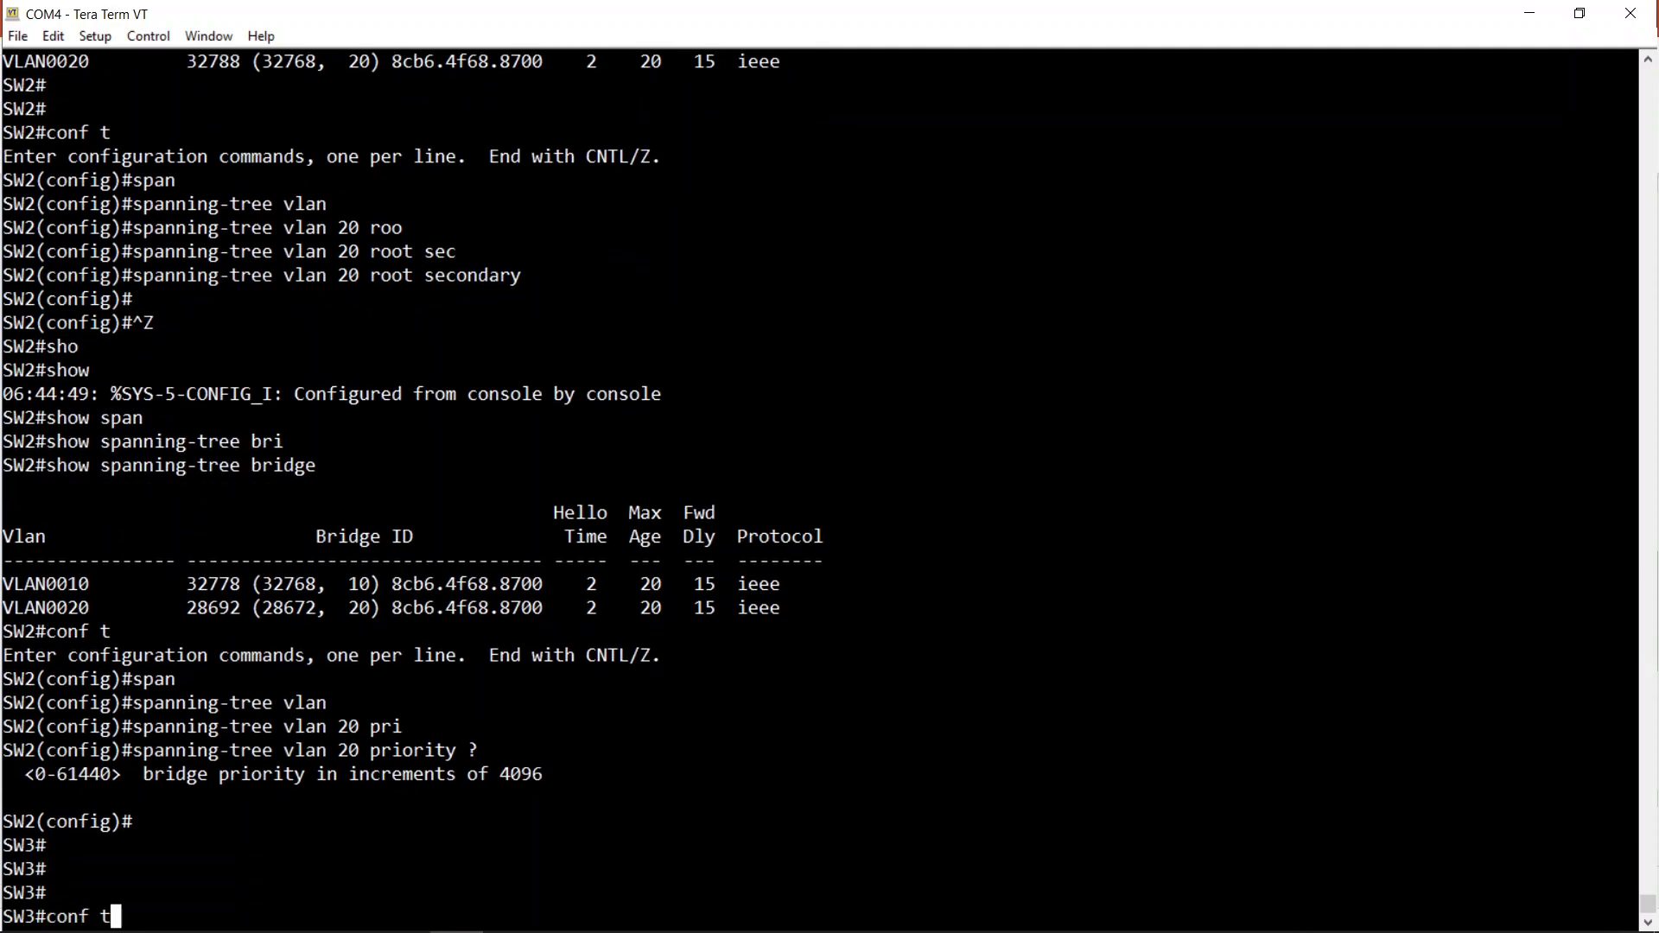
key(Return)
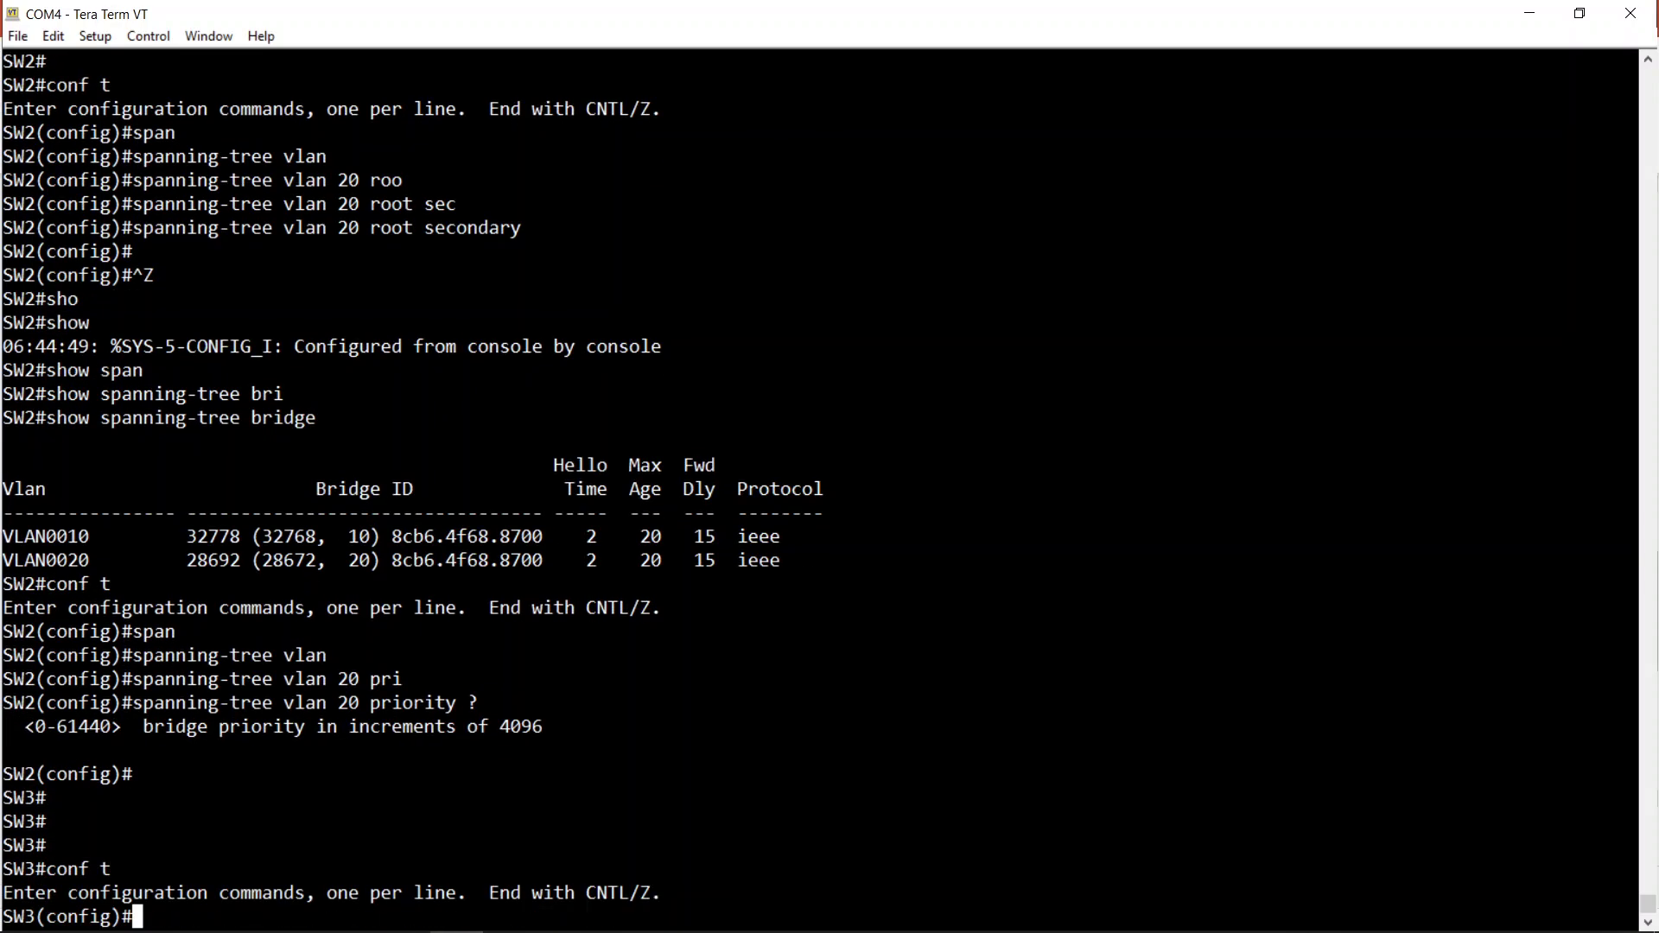
Set SW3's bridge priority for VLAN 20 to 0 with the spanning-tree vlan 20 priority command
text(span)
key(Tab)
text(vlan)
key(Tab)
text(20 pri)
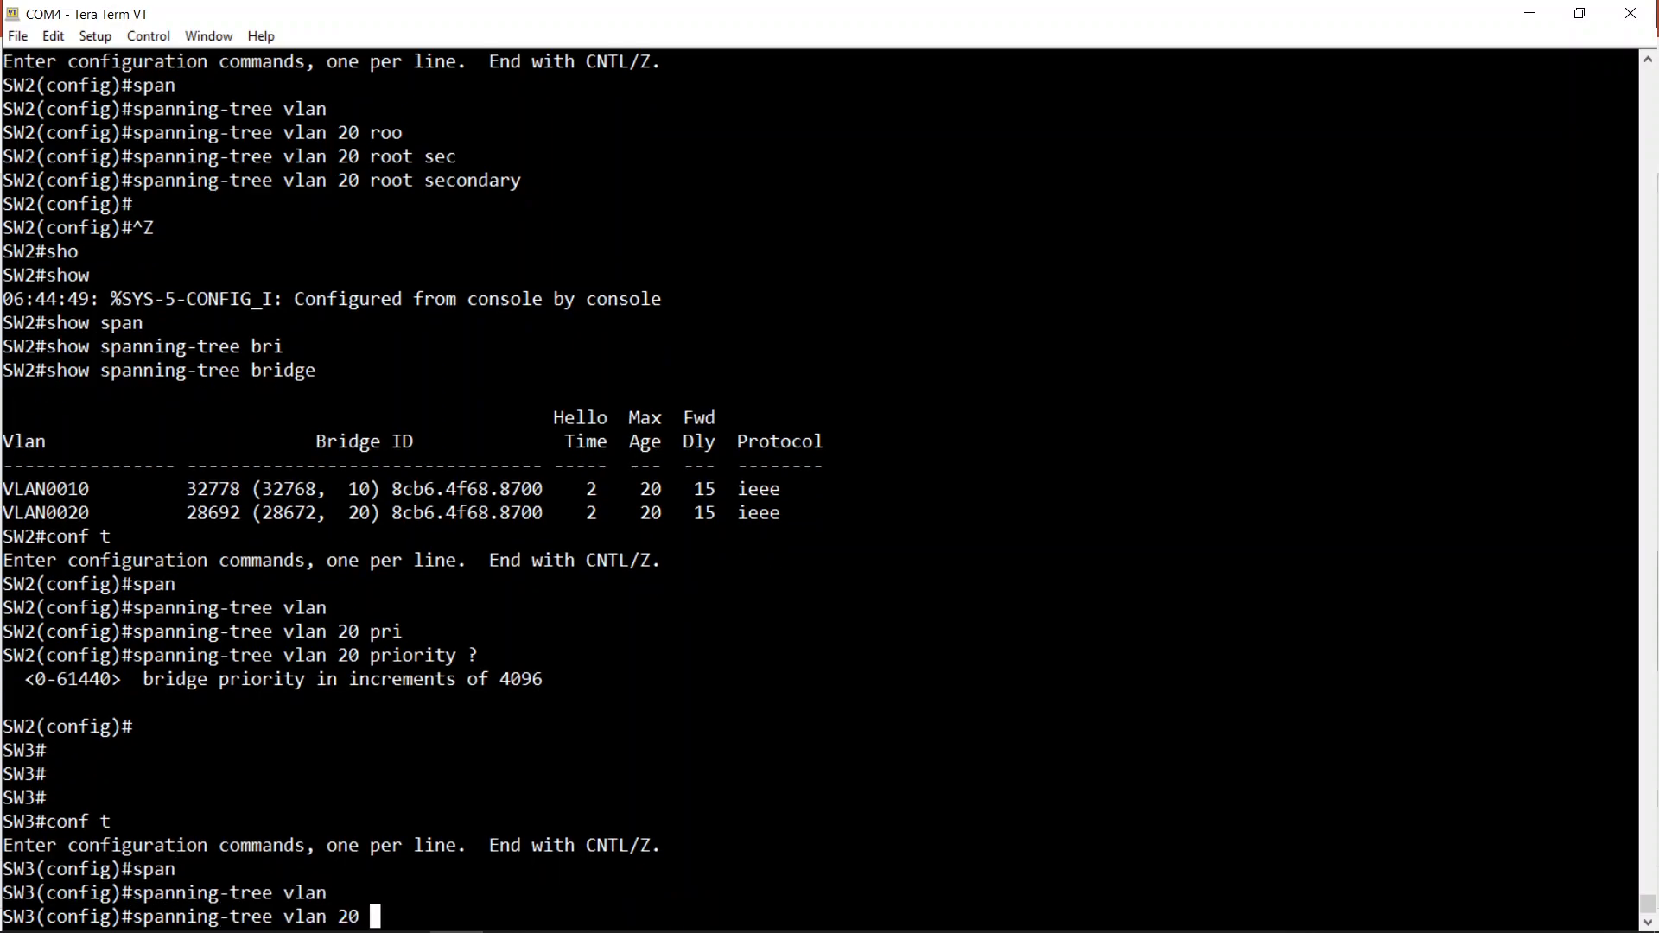
key(Tab)
text(0)
key(Return)
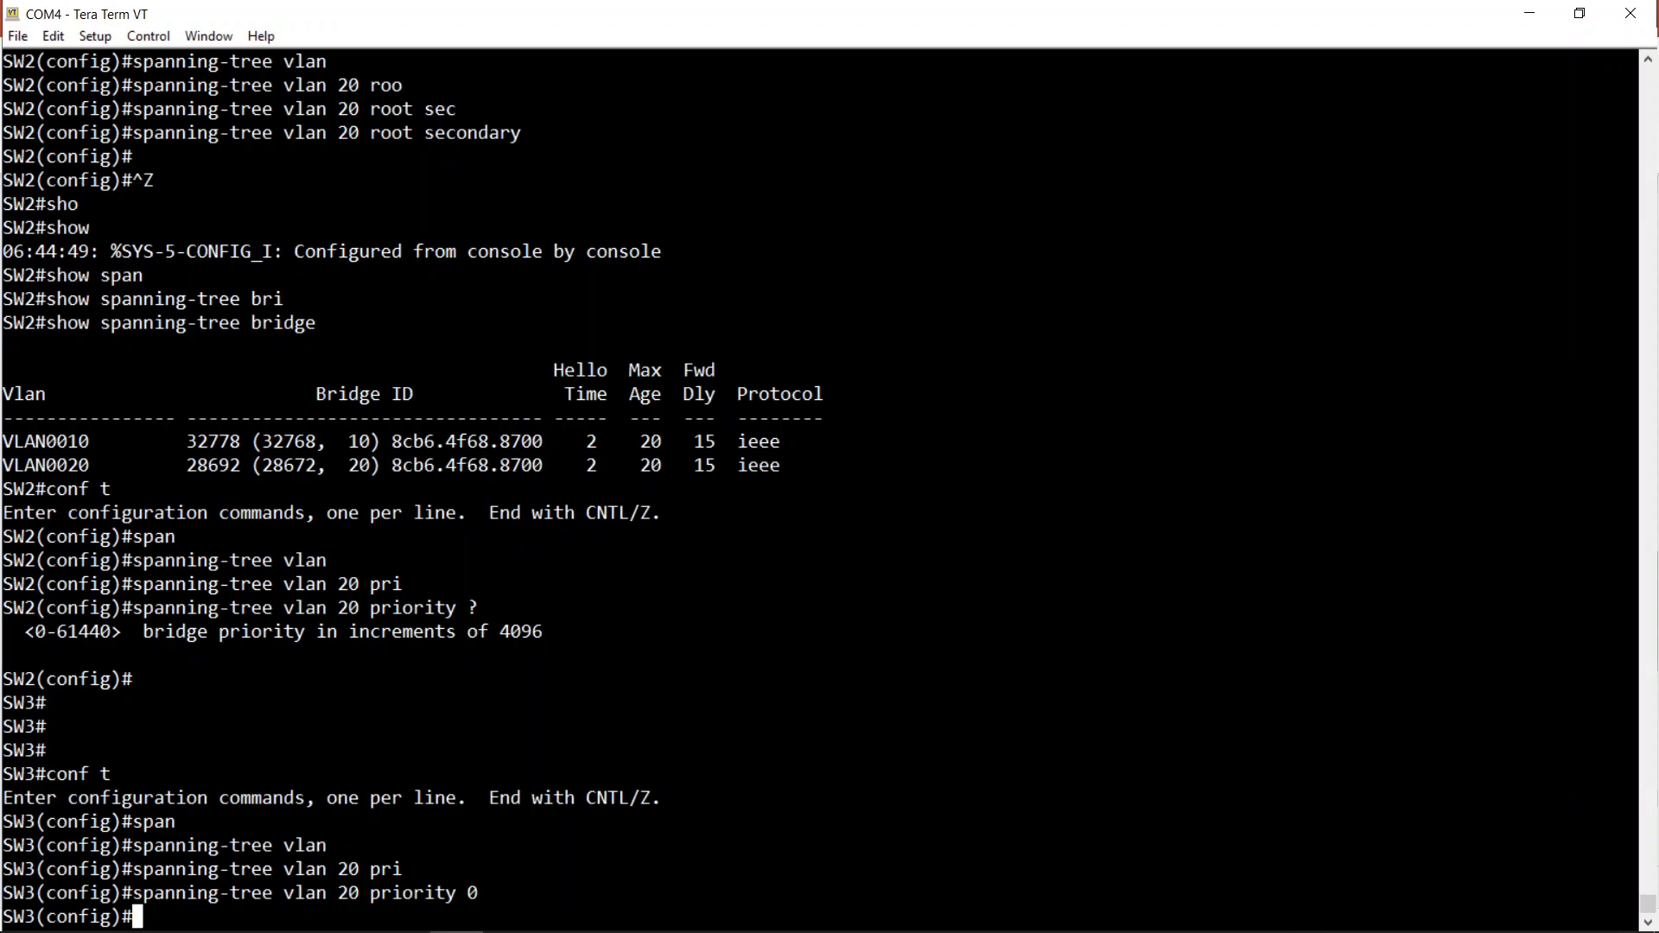
Switch the console back to SW2 and set its VLAN 20 bridge priority to 4096
key(Return)
key(Return)
key(Return)
text(span)
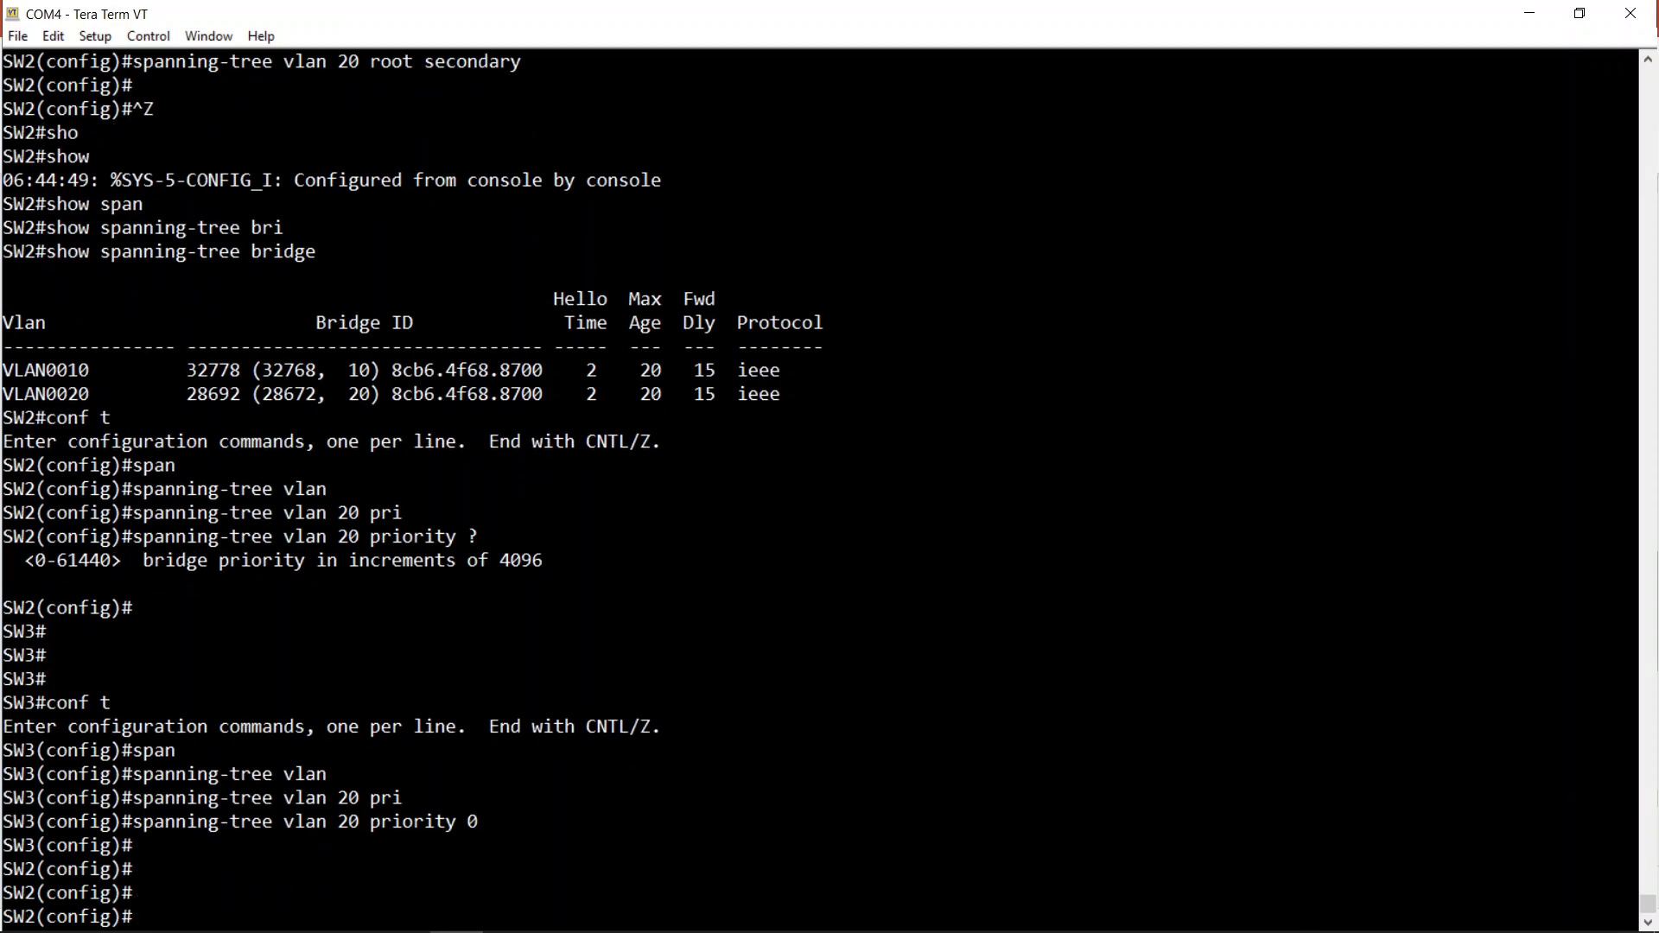
key(Tab)
text(vlan)
key(Tab)
text(20 pri)
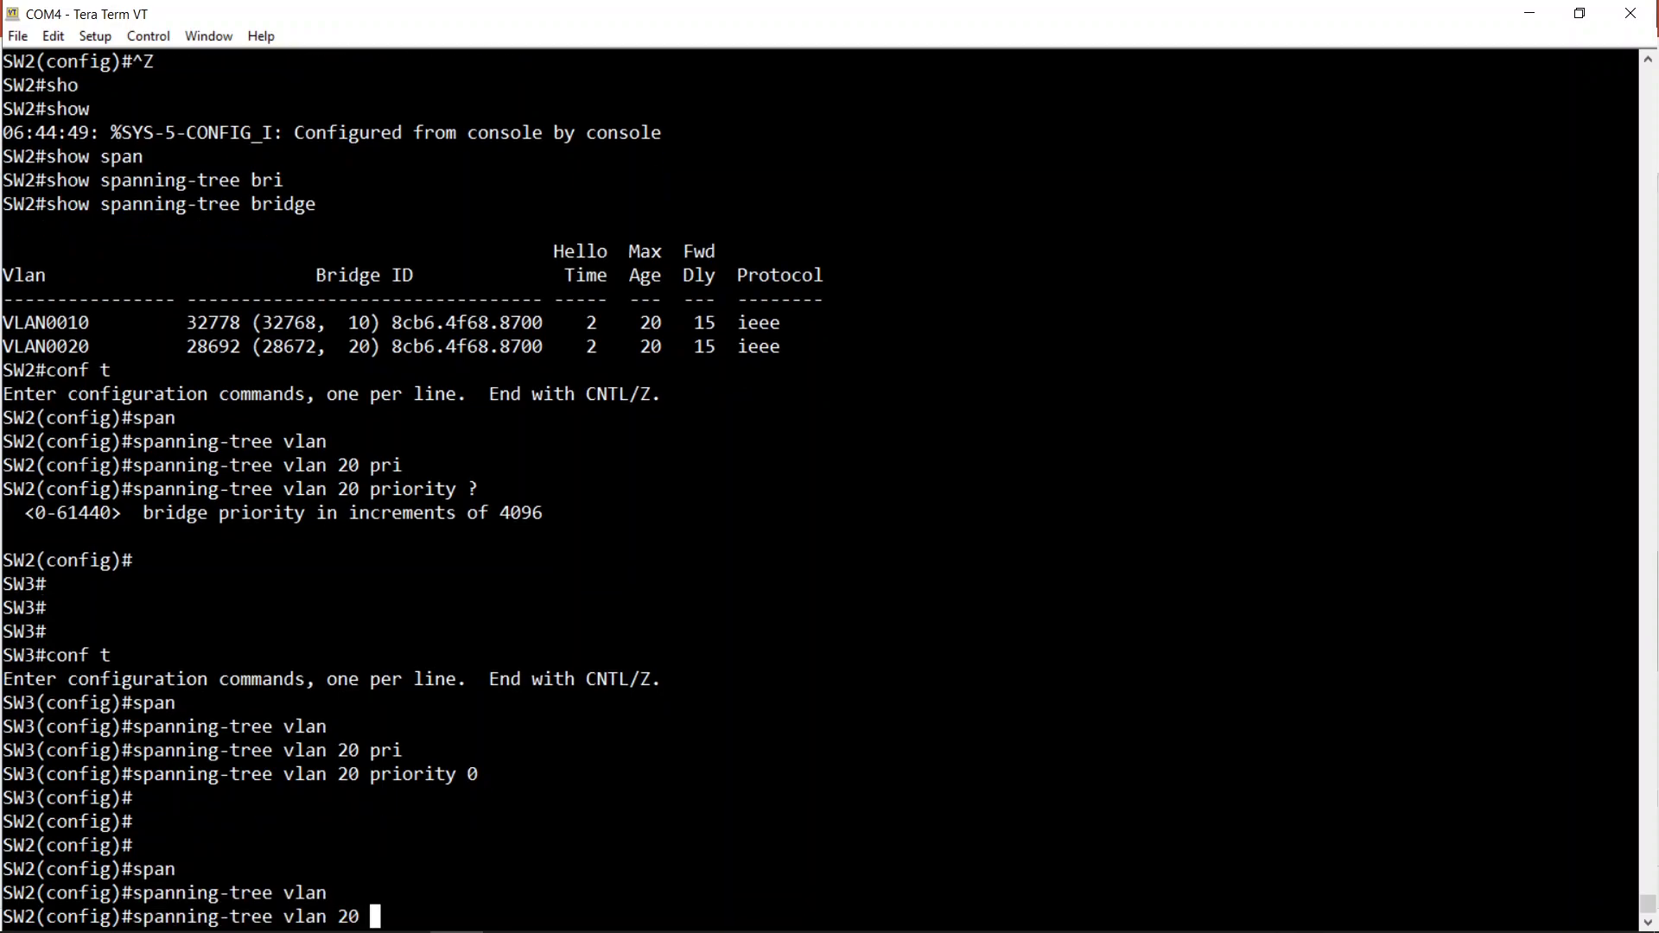
key(Tab)
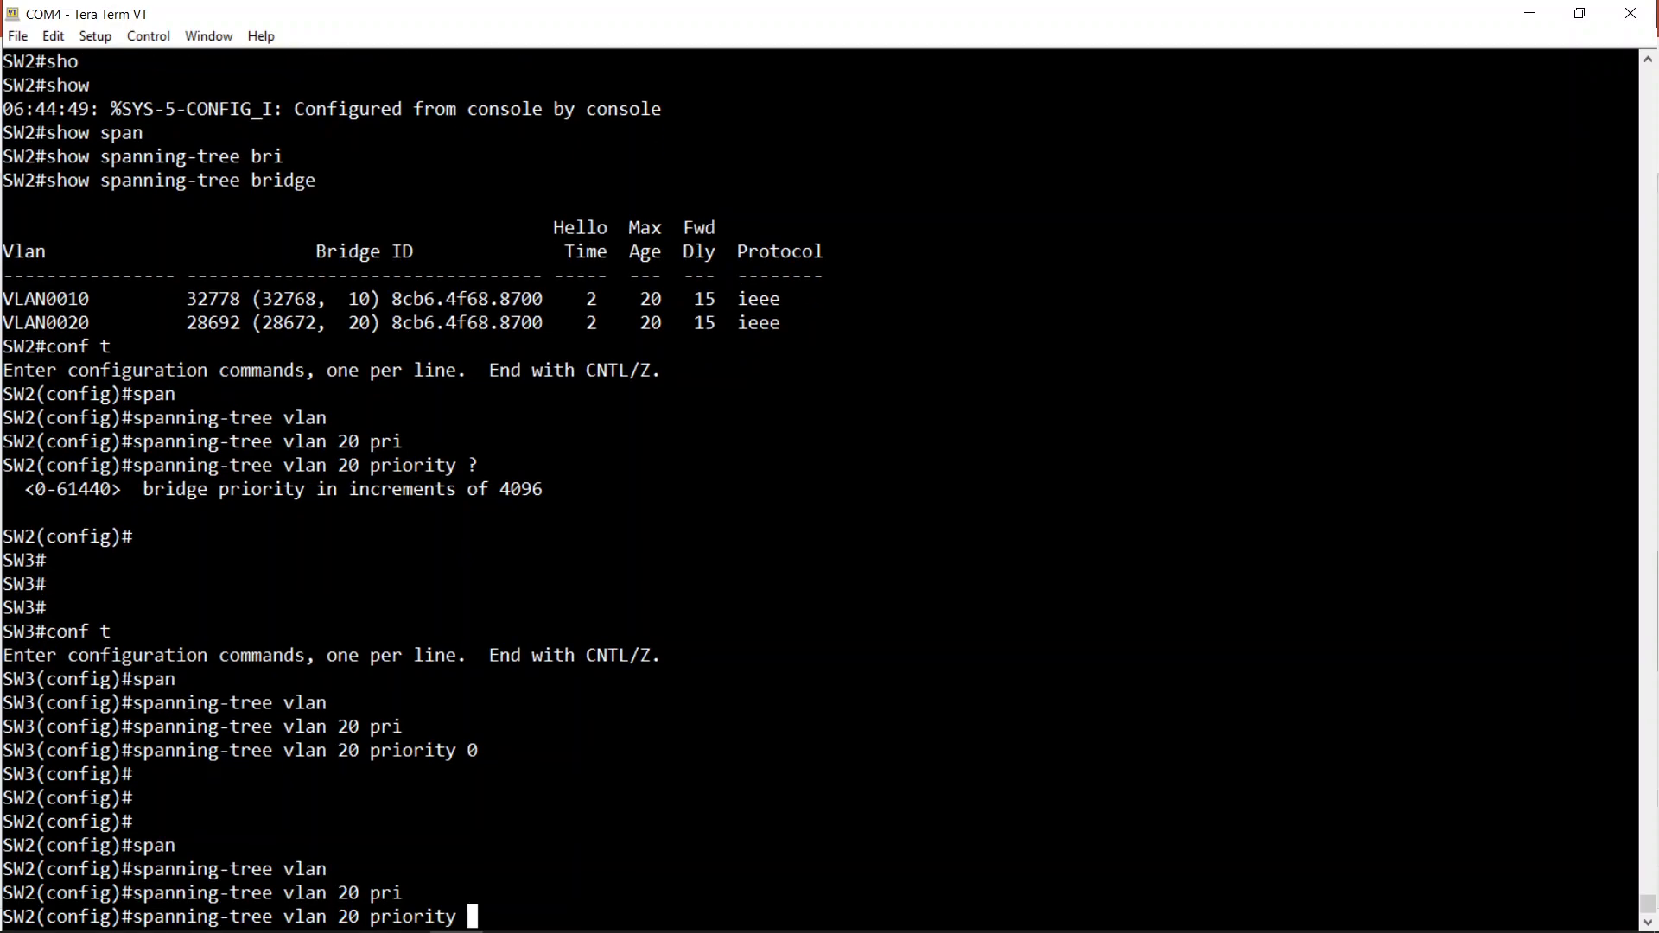
text(4096)
key(Return)
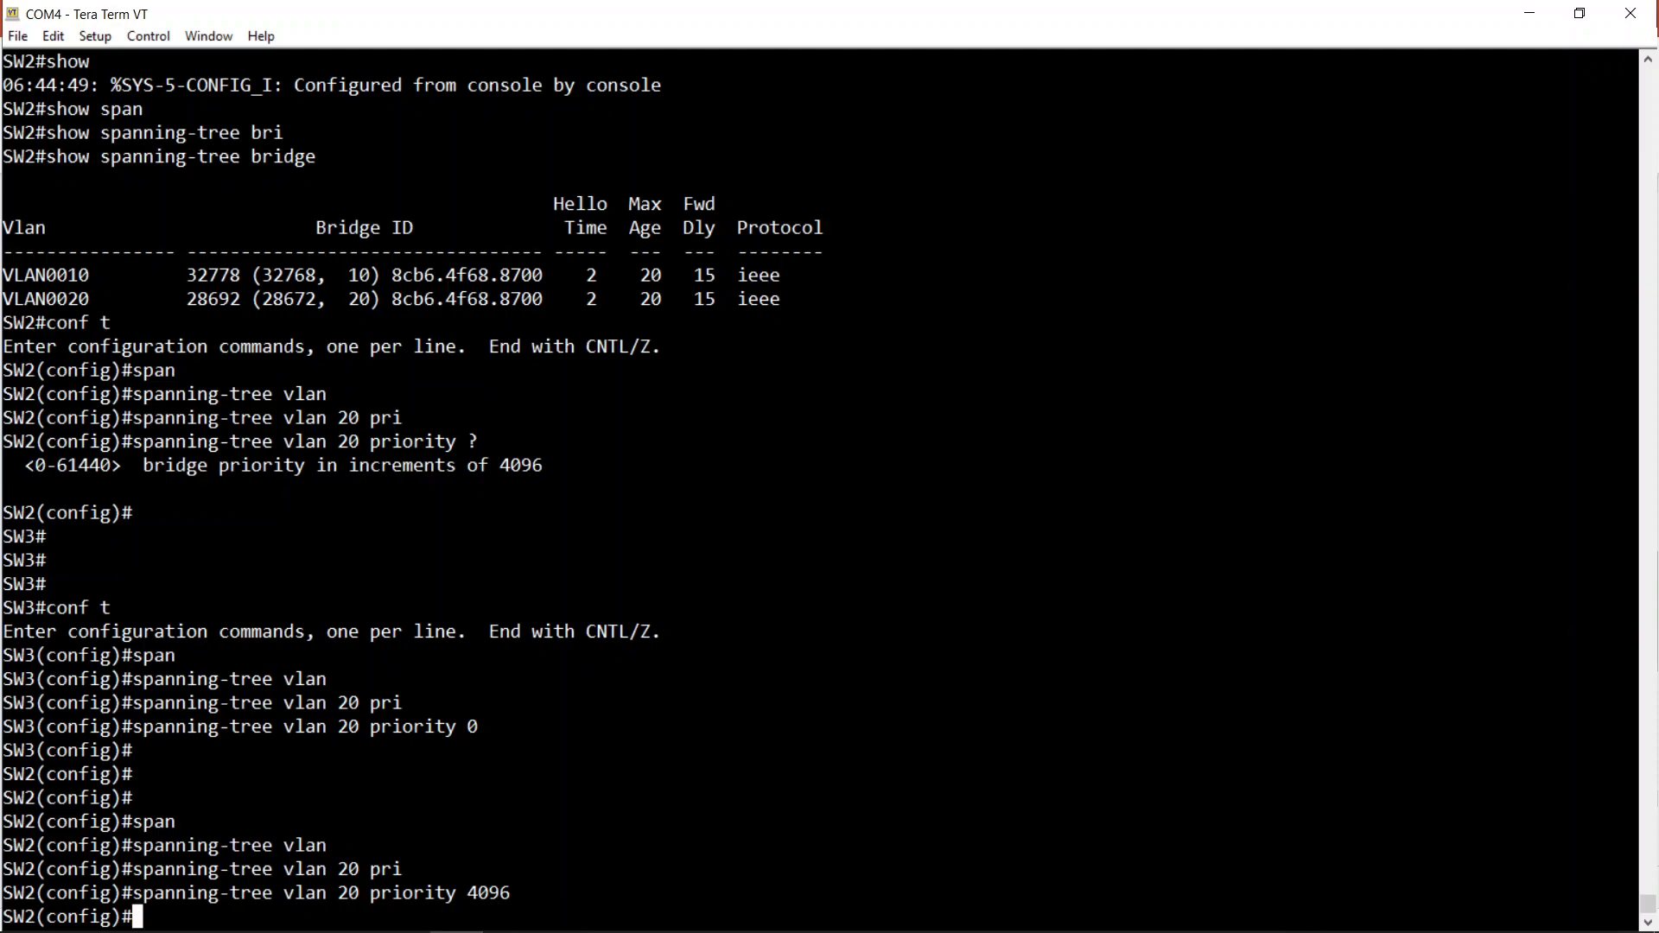
key(Return)
key(Return)
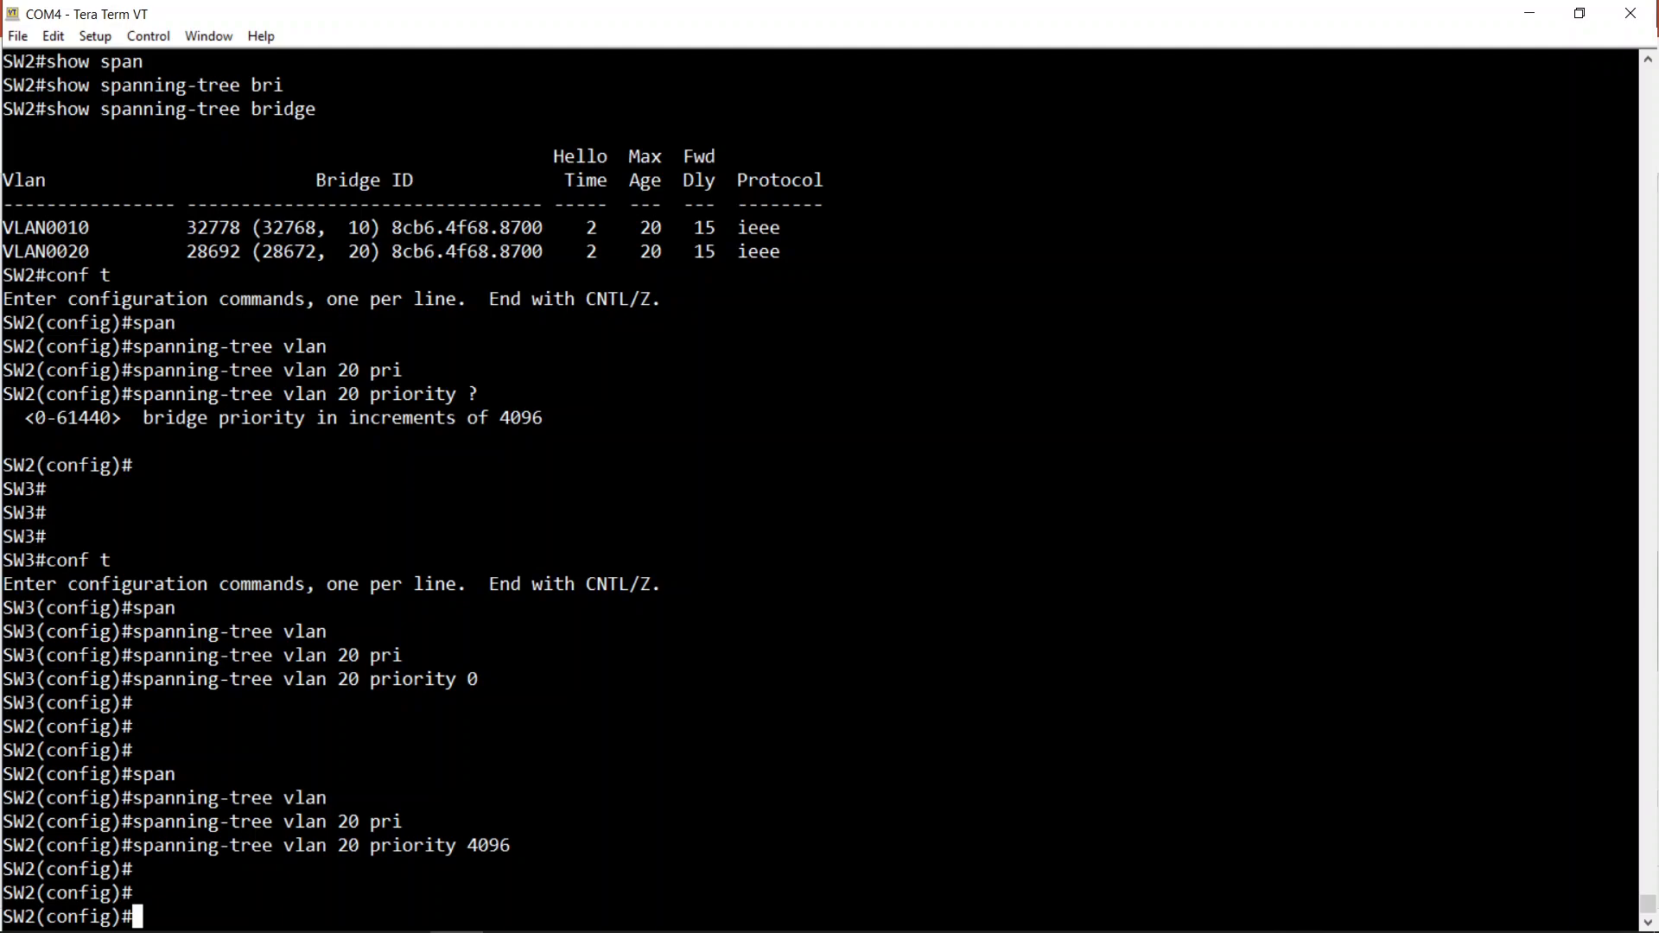
key(Return)
key(Return)
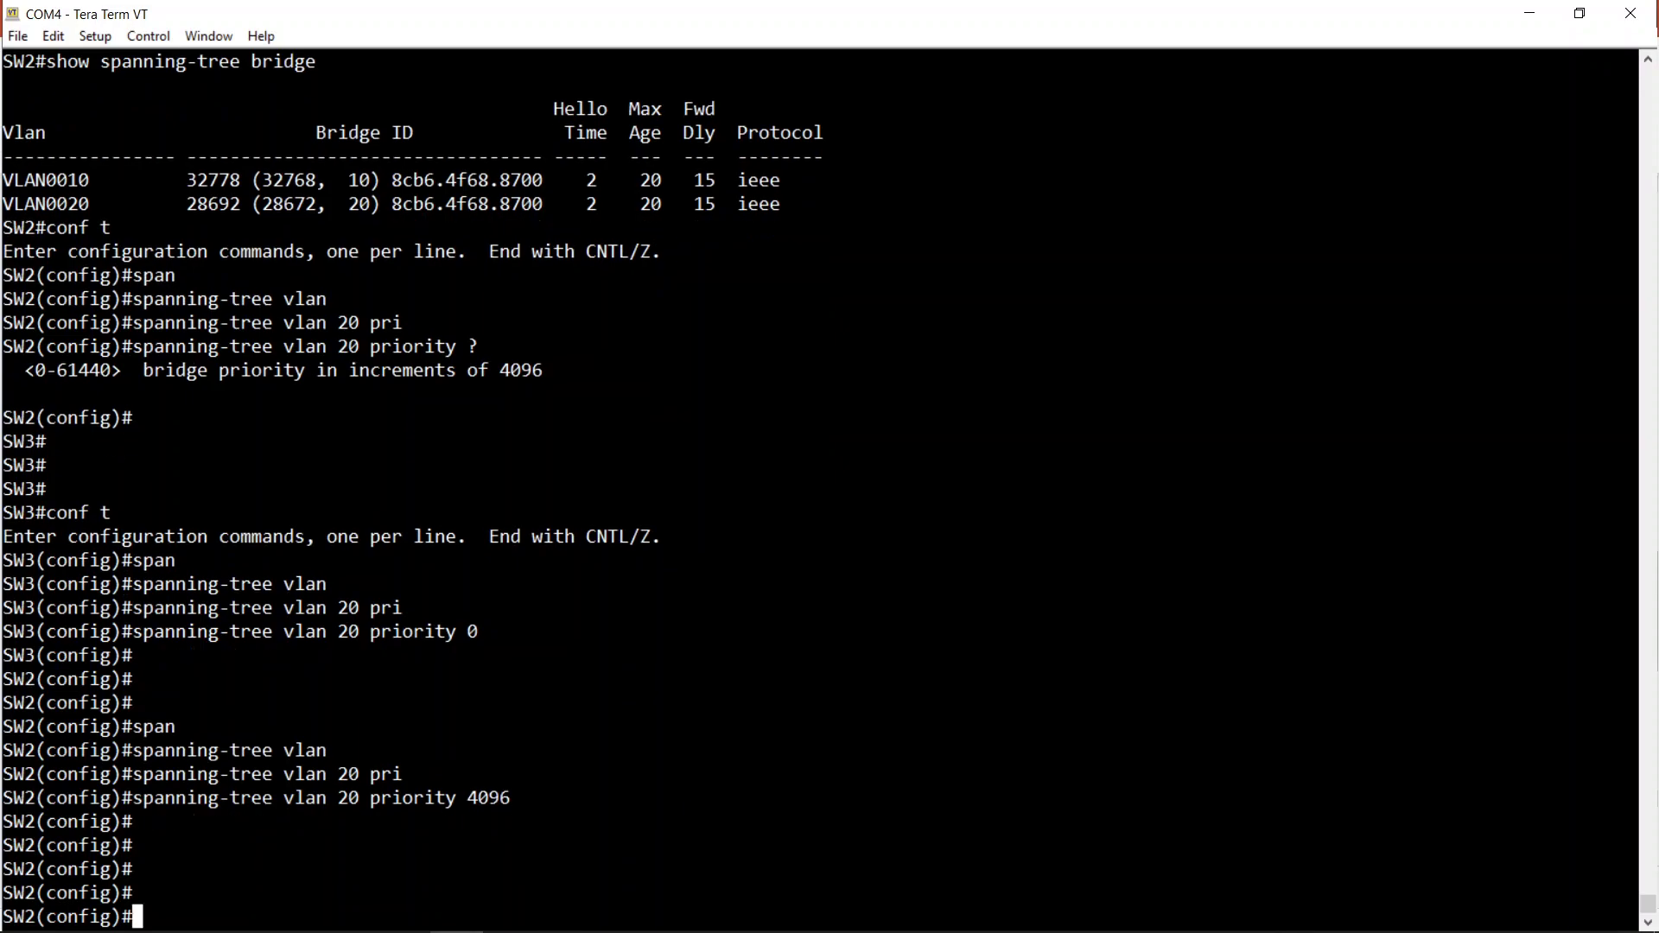
key(Return)
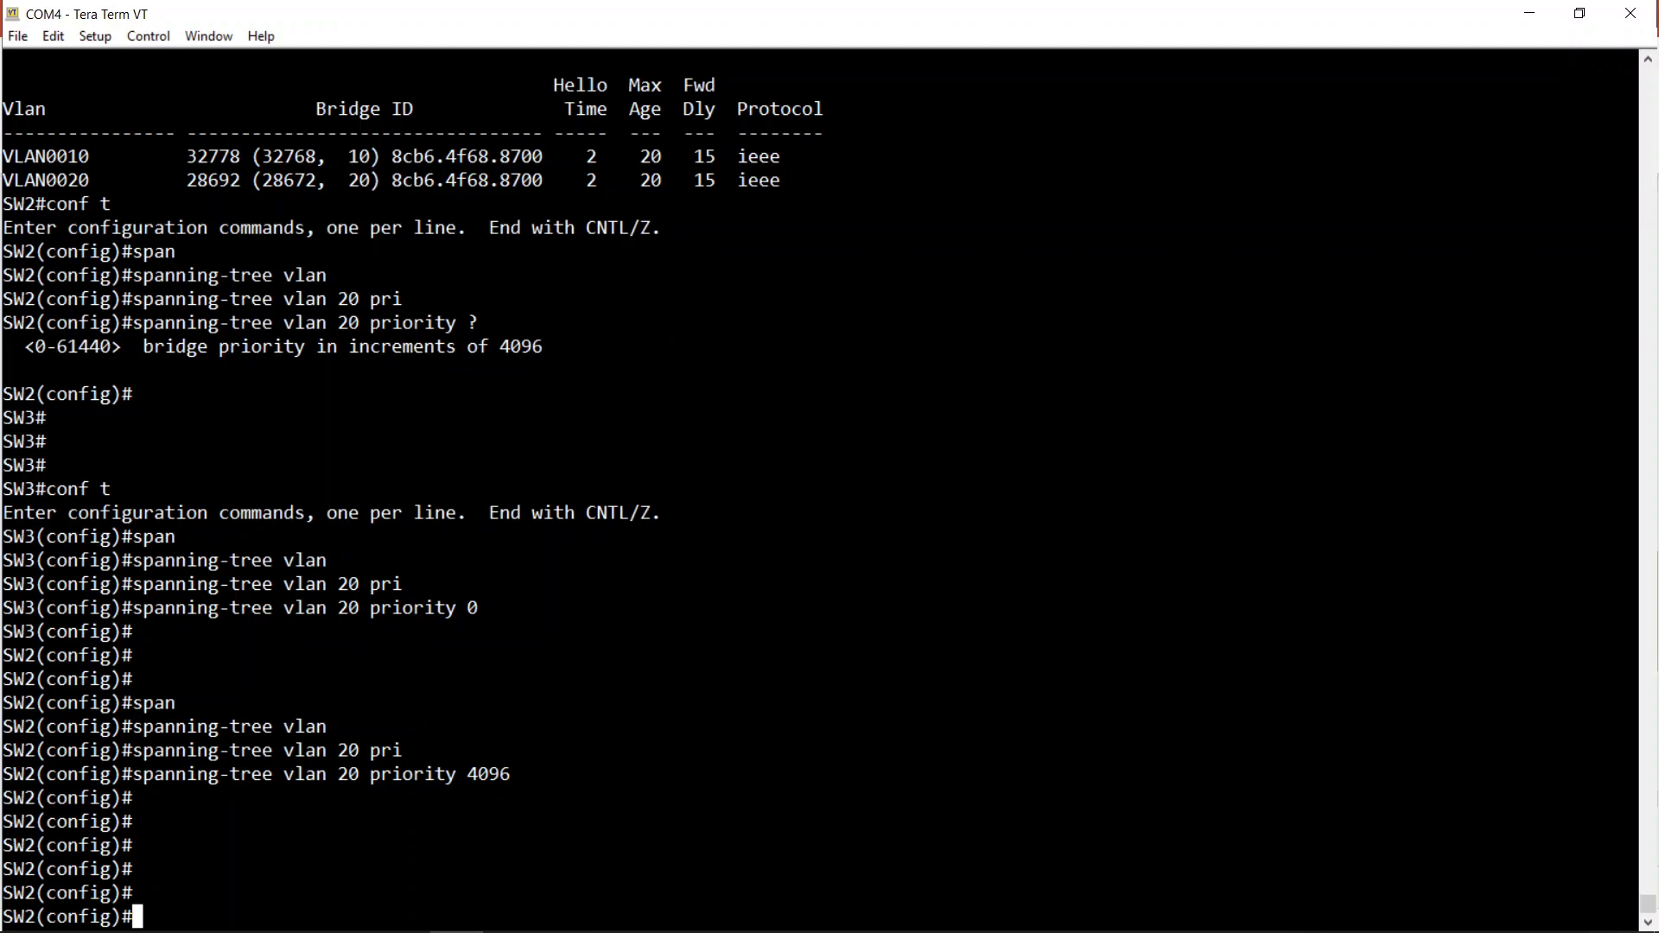
key(Return)
key(Return)
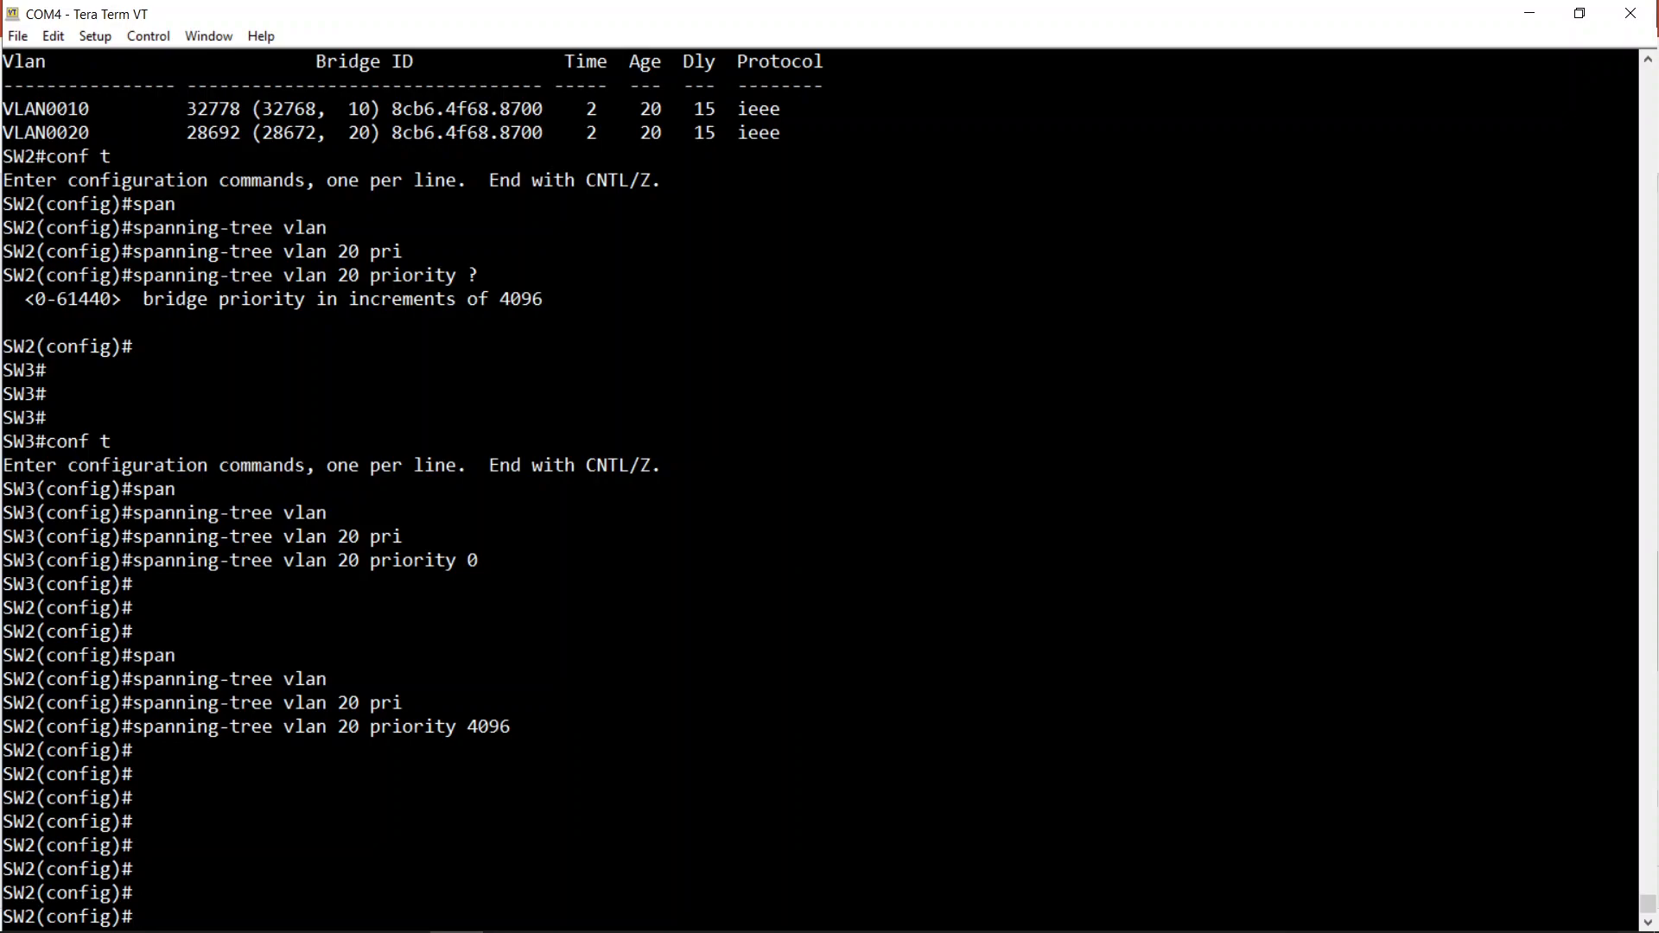
Switch the console to SW1 and examine its VLAN 10 port roles and states with show spanning-tree vlan 10
key(Return)
key(Return)
key(Return)
text(sho)
key(Tab)
text(span)
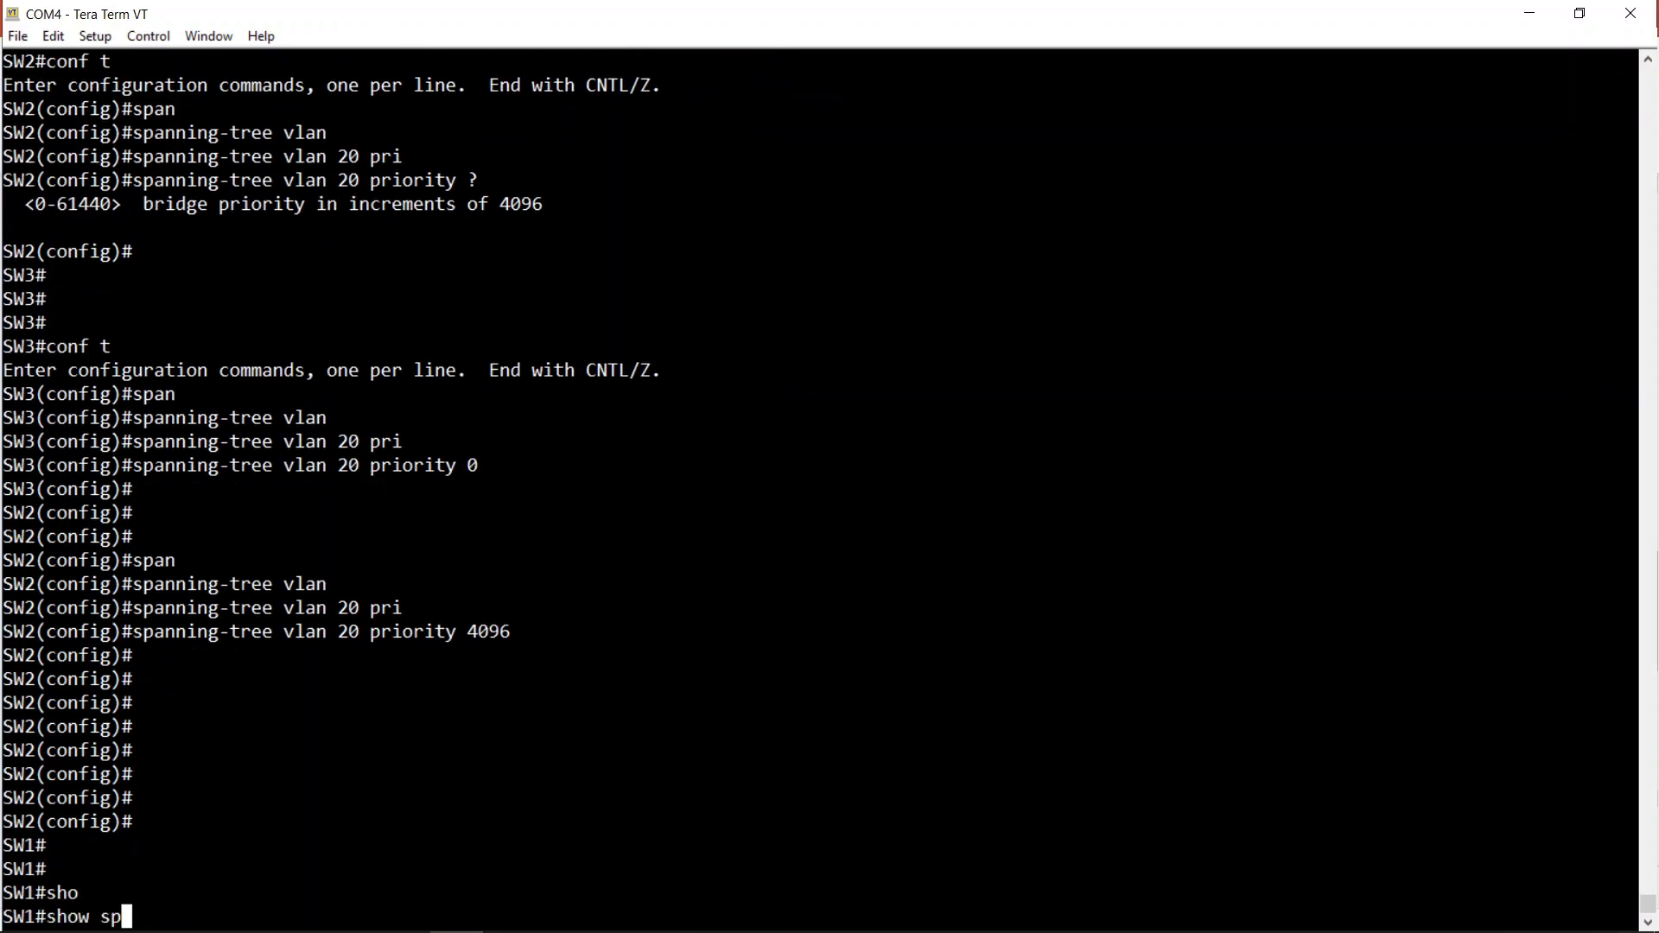
key(Tab)
text(vlan)
key(Tab)
text(10)
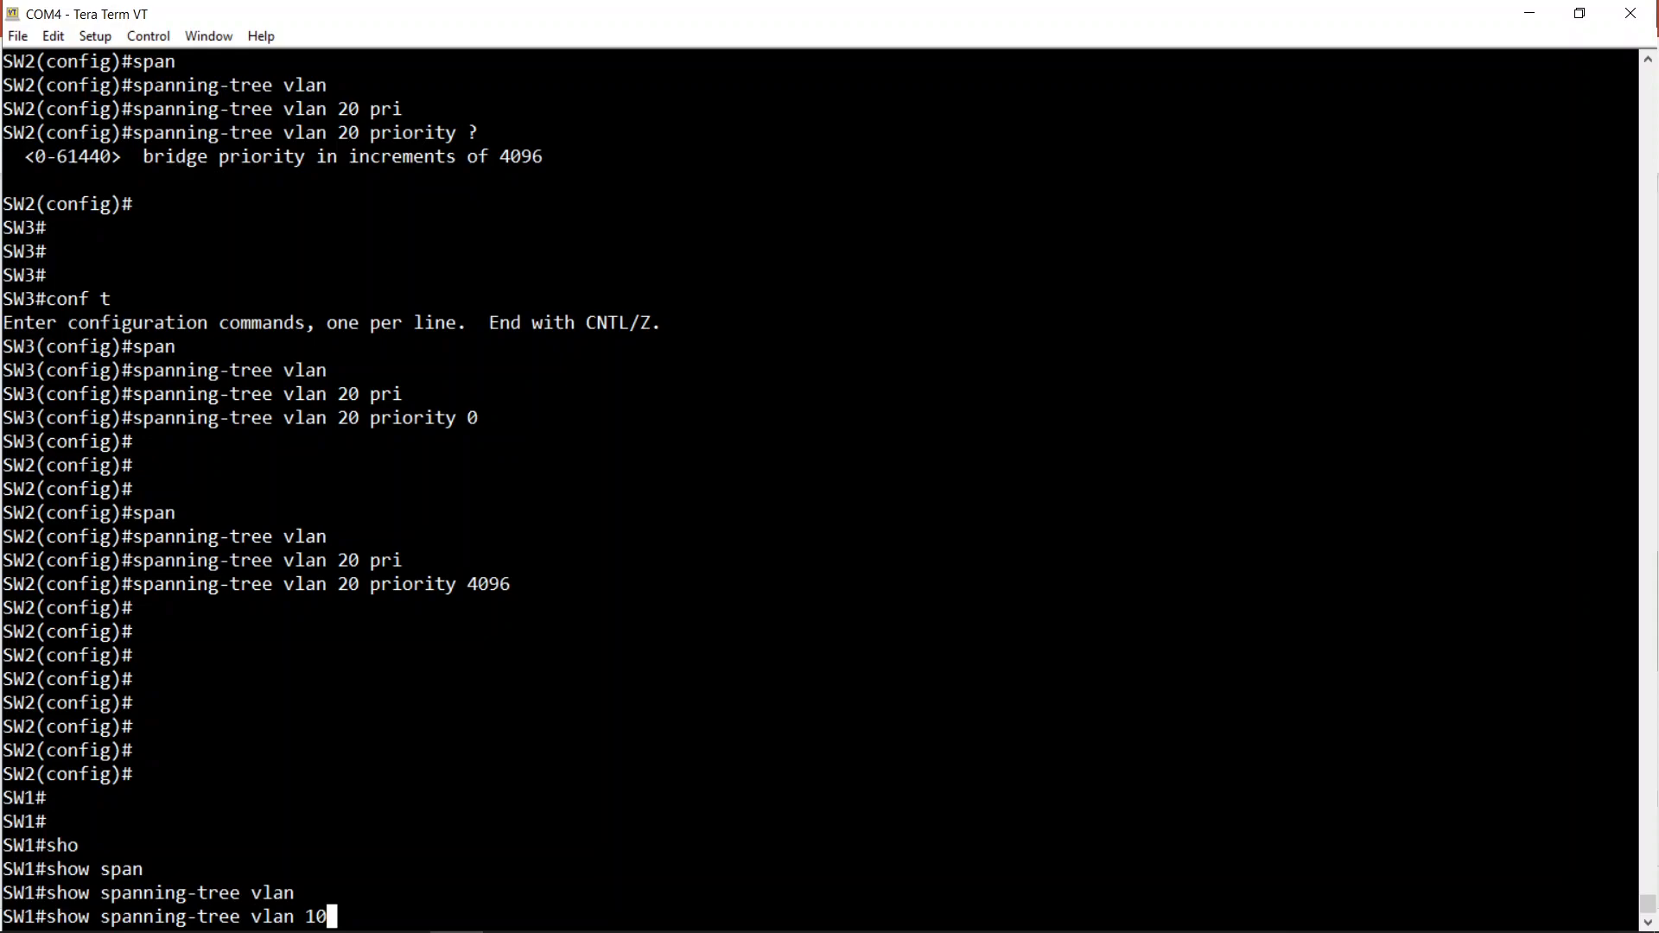
key(Return)
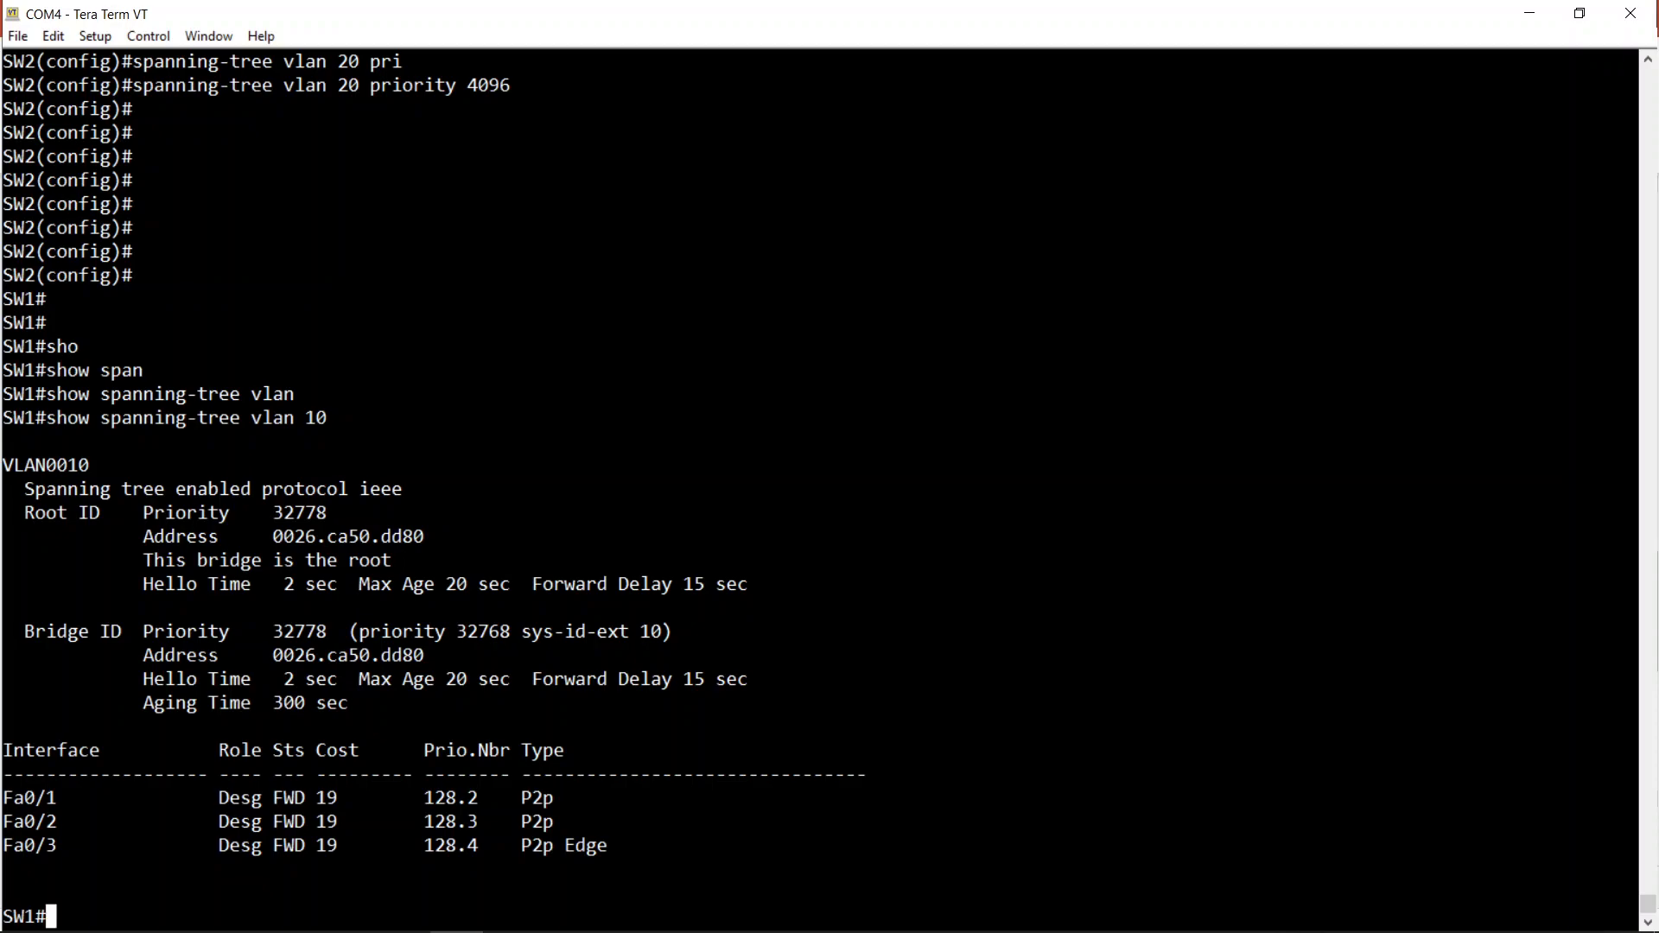
Enter configuration mode on SW1 and open interface fa0/3 for configuration
key(Return)
key(Return)
text(conf t)
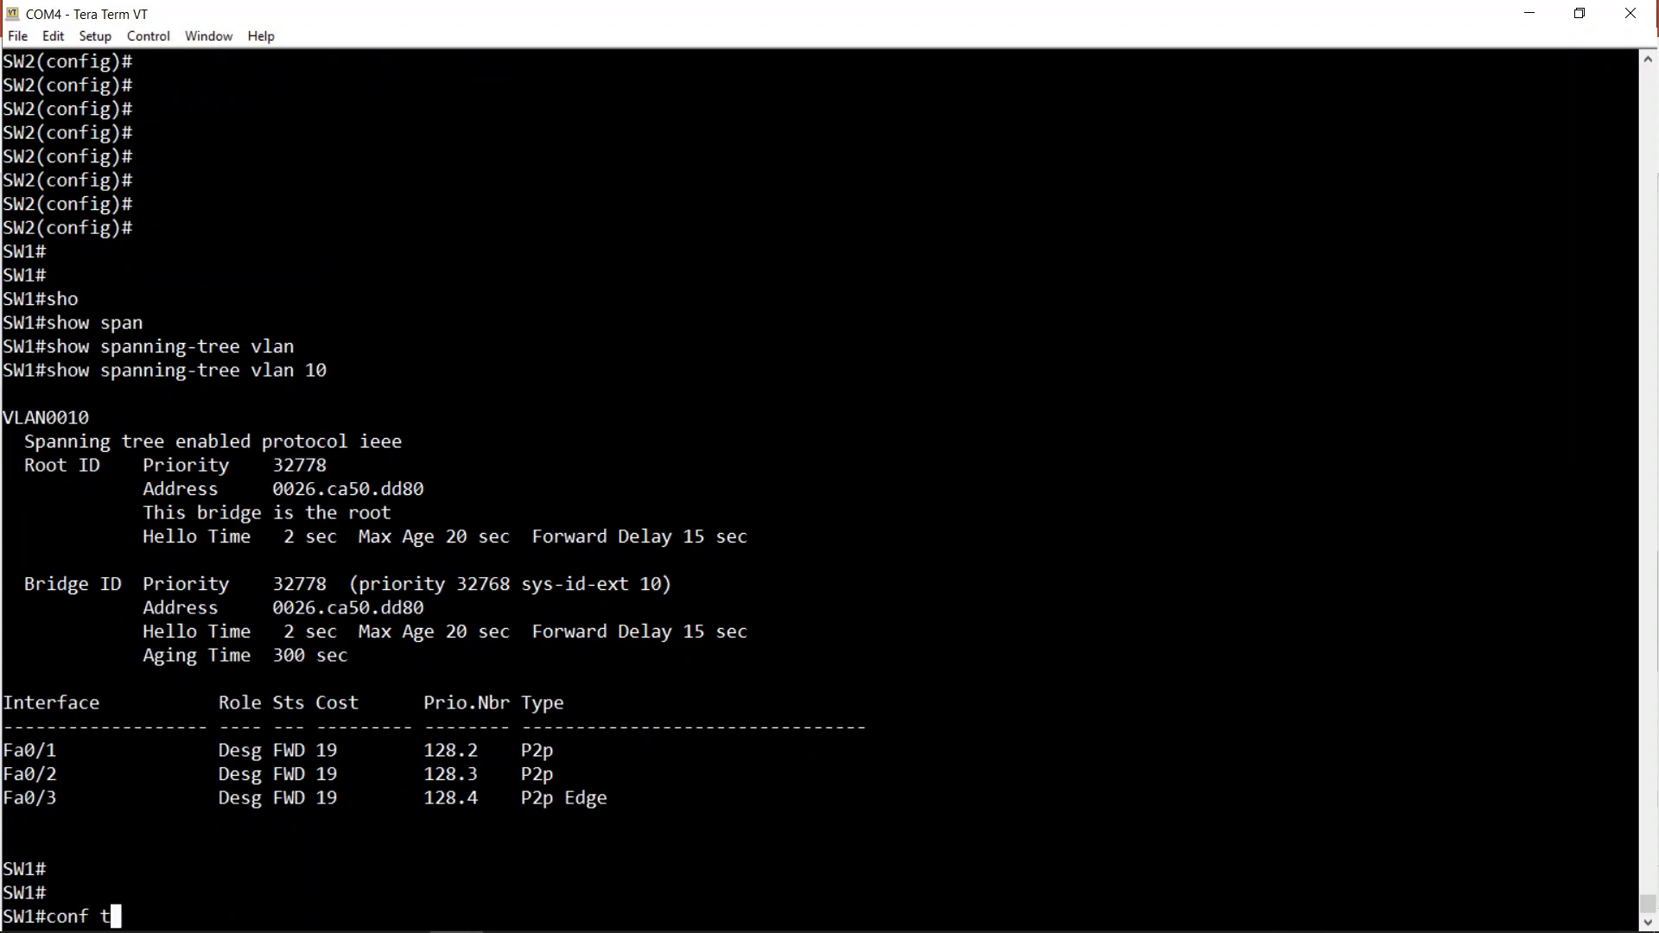
key(Return)
text(int )
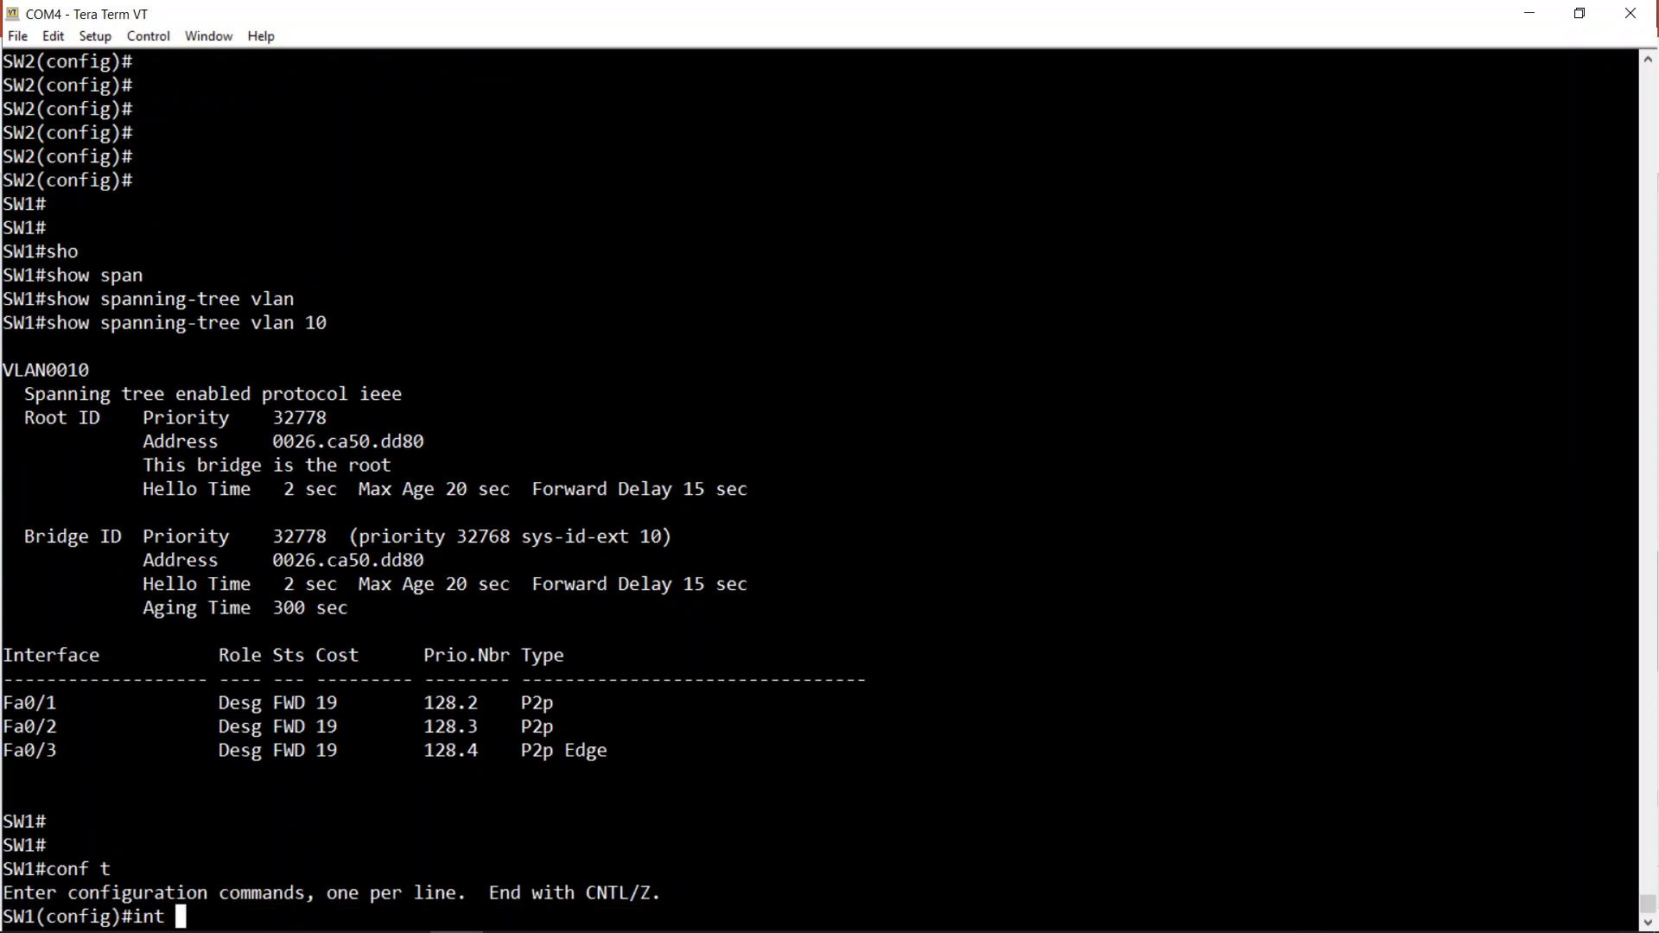
text(fa0/3)
key(Return)
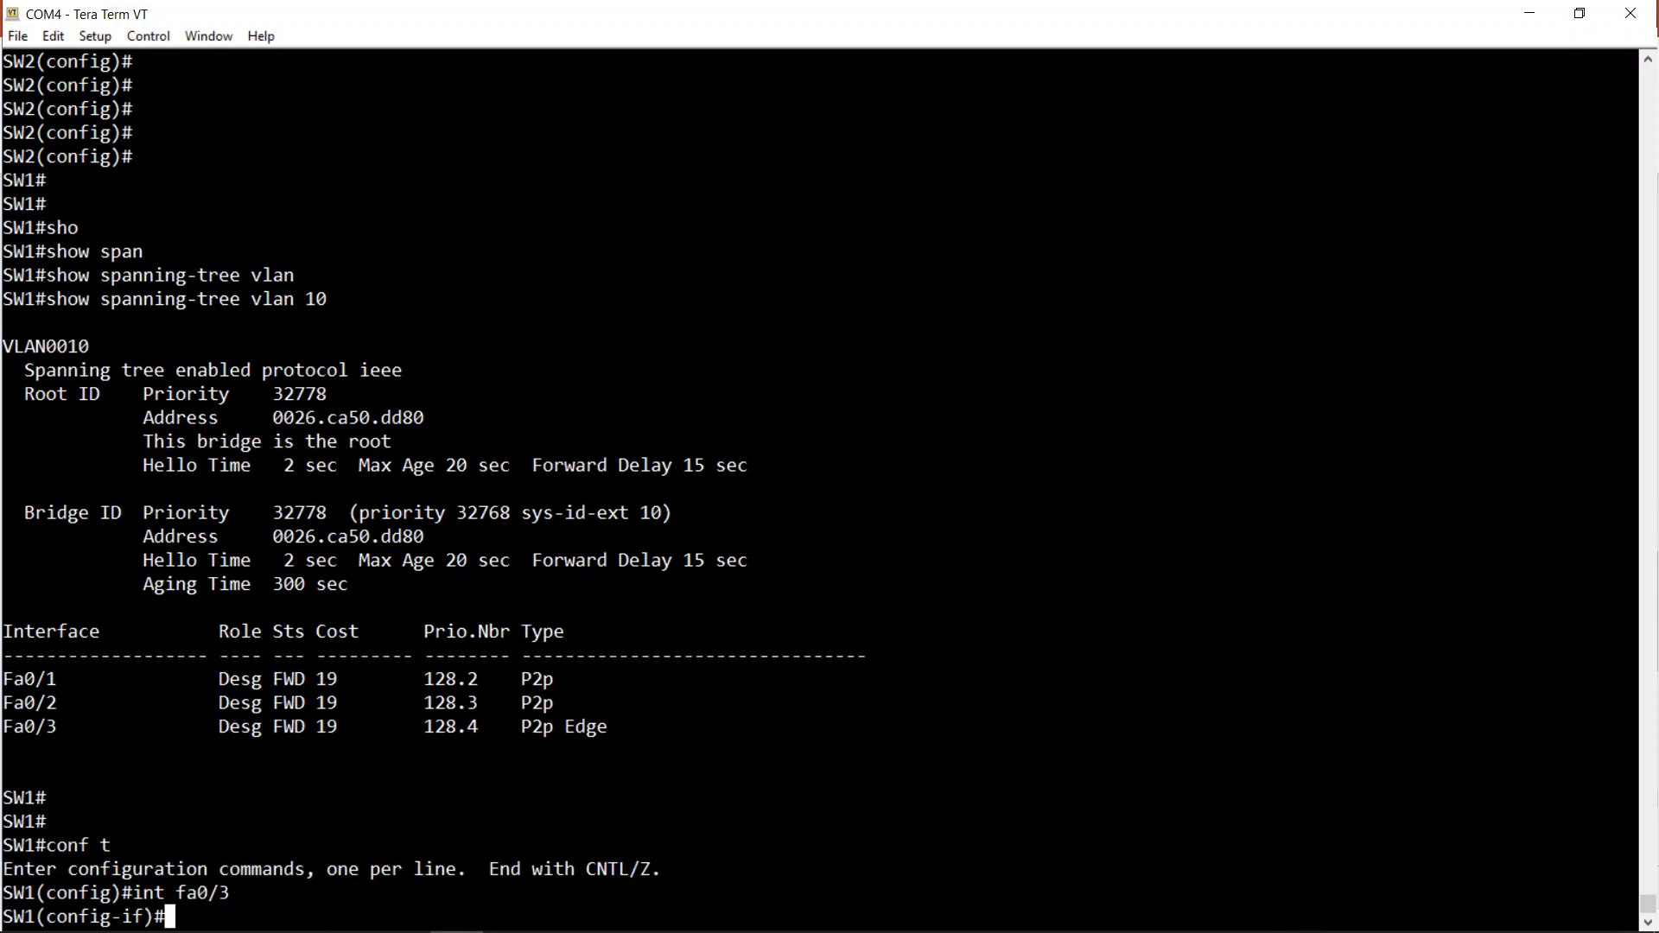
Display the running configuration of fa0/3 from interface configuration mode with do sho run int fa0/3
text(do sho run int fa)
text(0/3)
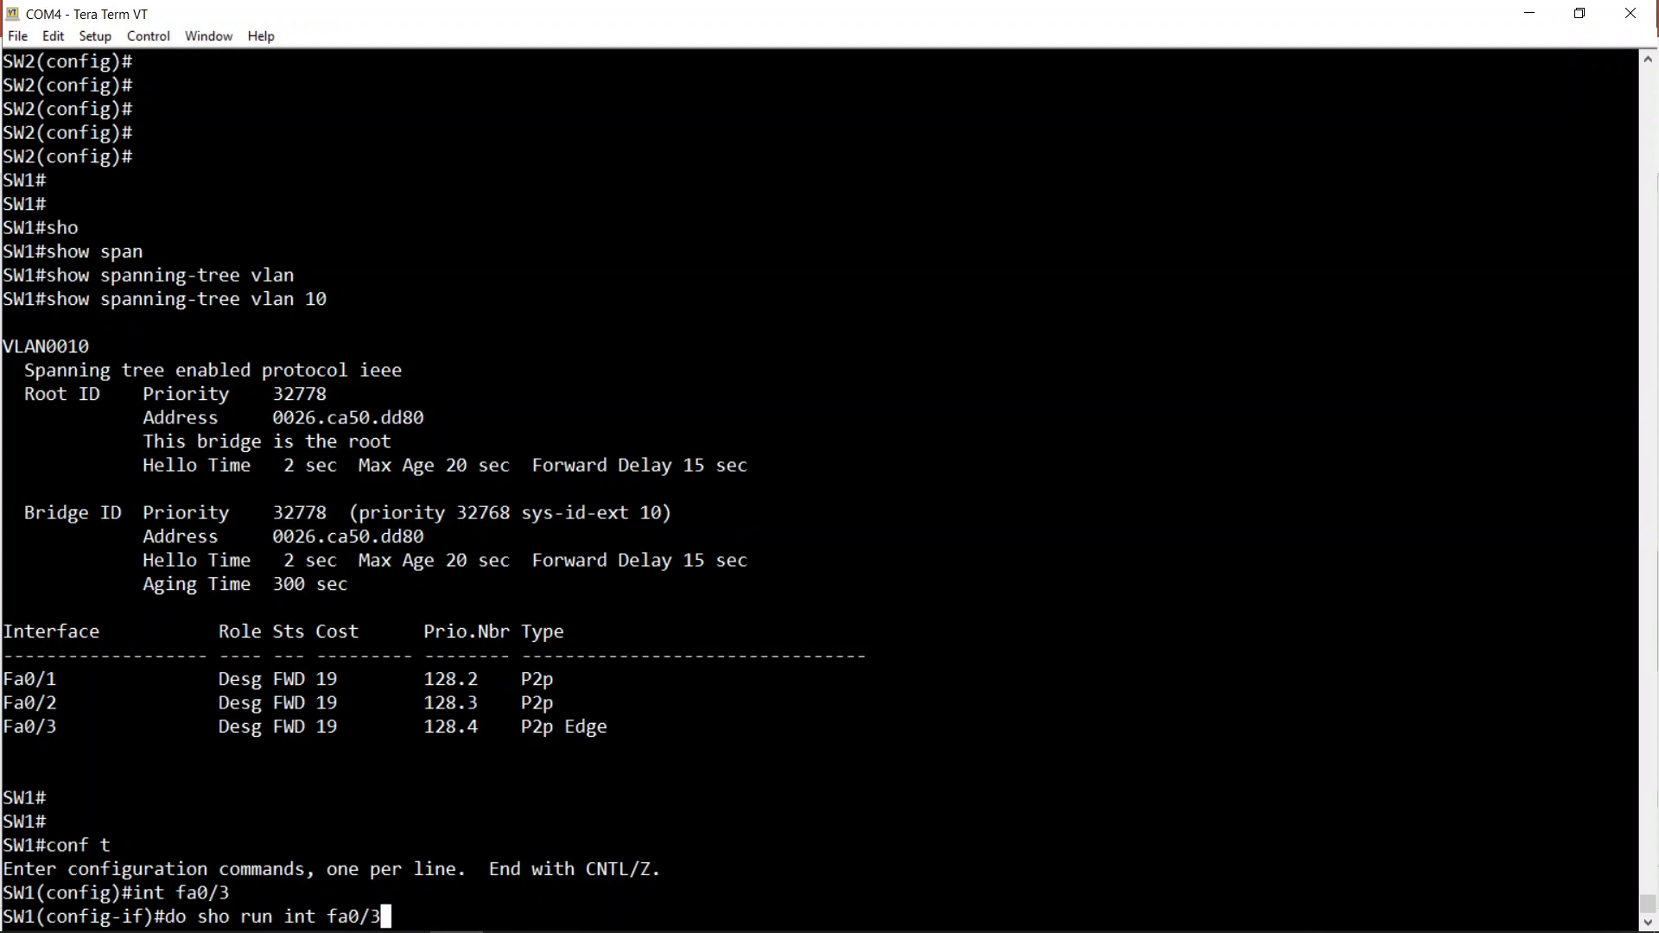
key(Return)
key(Return)
Bounce interface fa0/3 on SW1 by issuing shutdown followed by no shutdown
text(shu)
key(Tab)
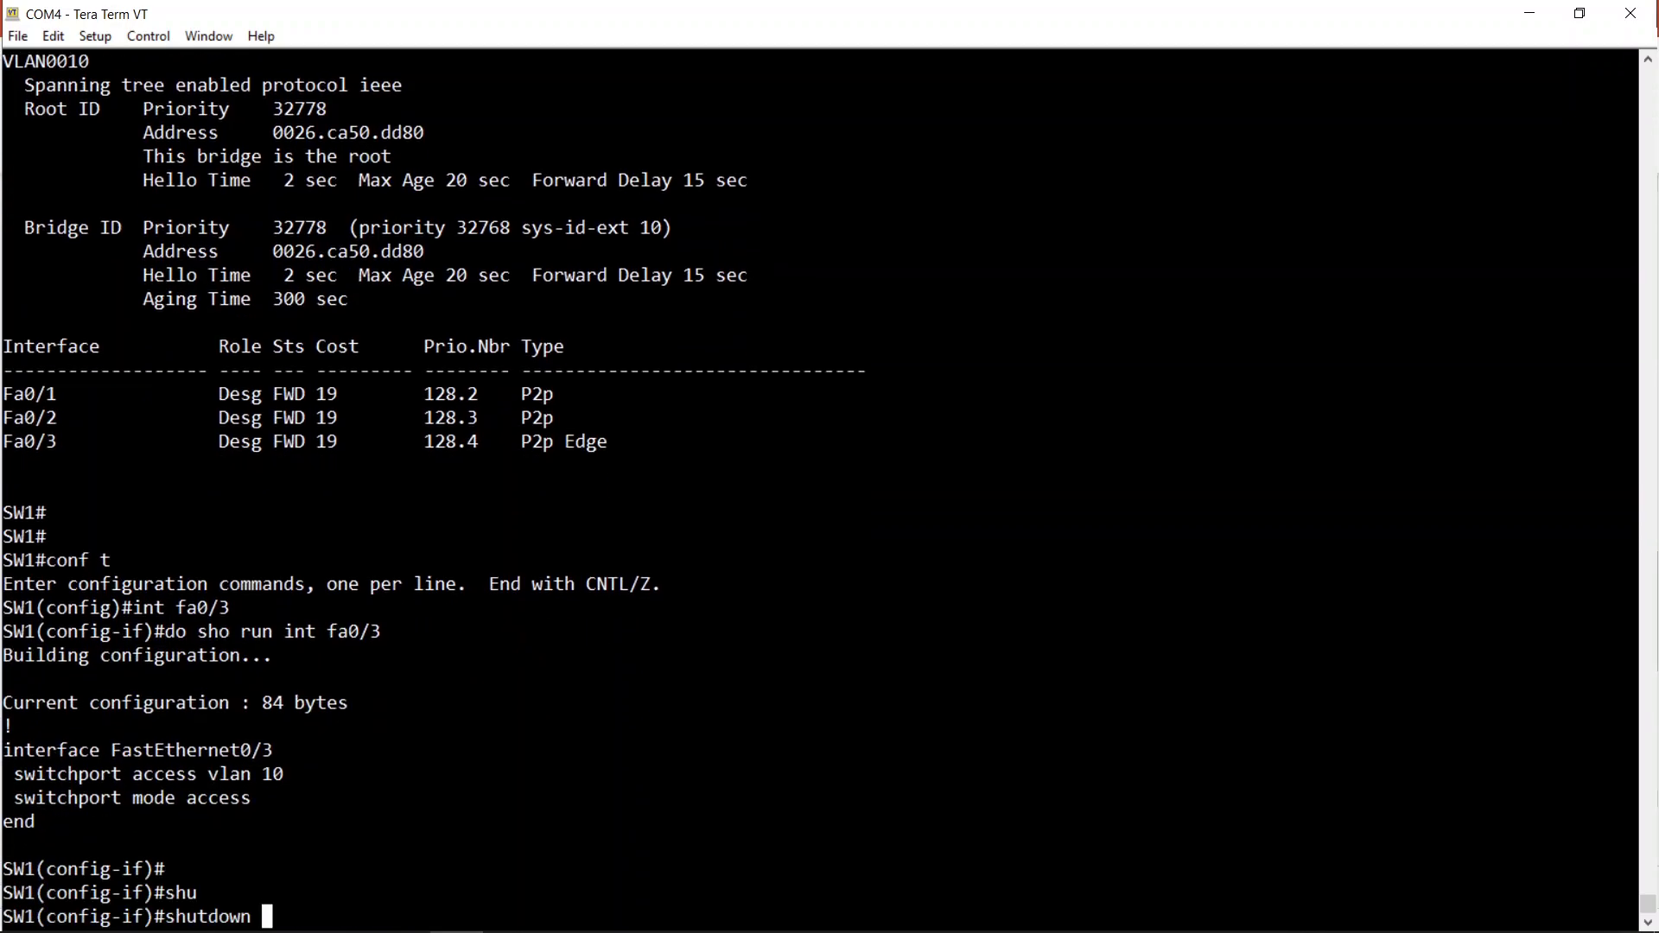
key(Return)
text(no shu)
key(Tab)
key(Return)
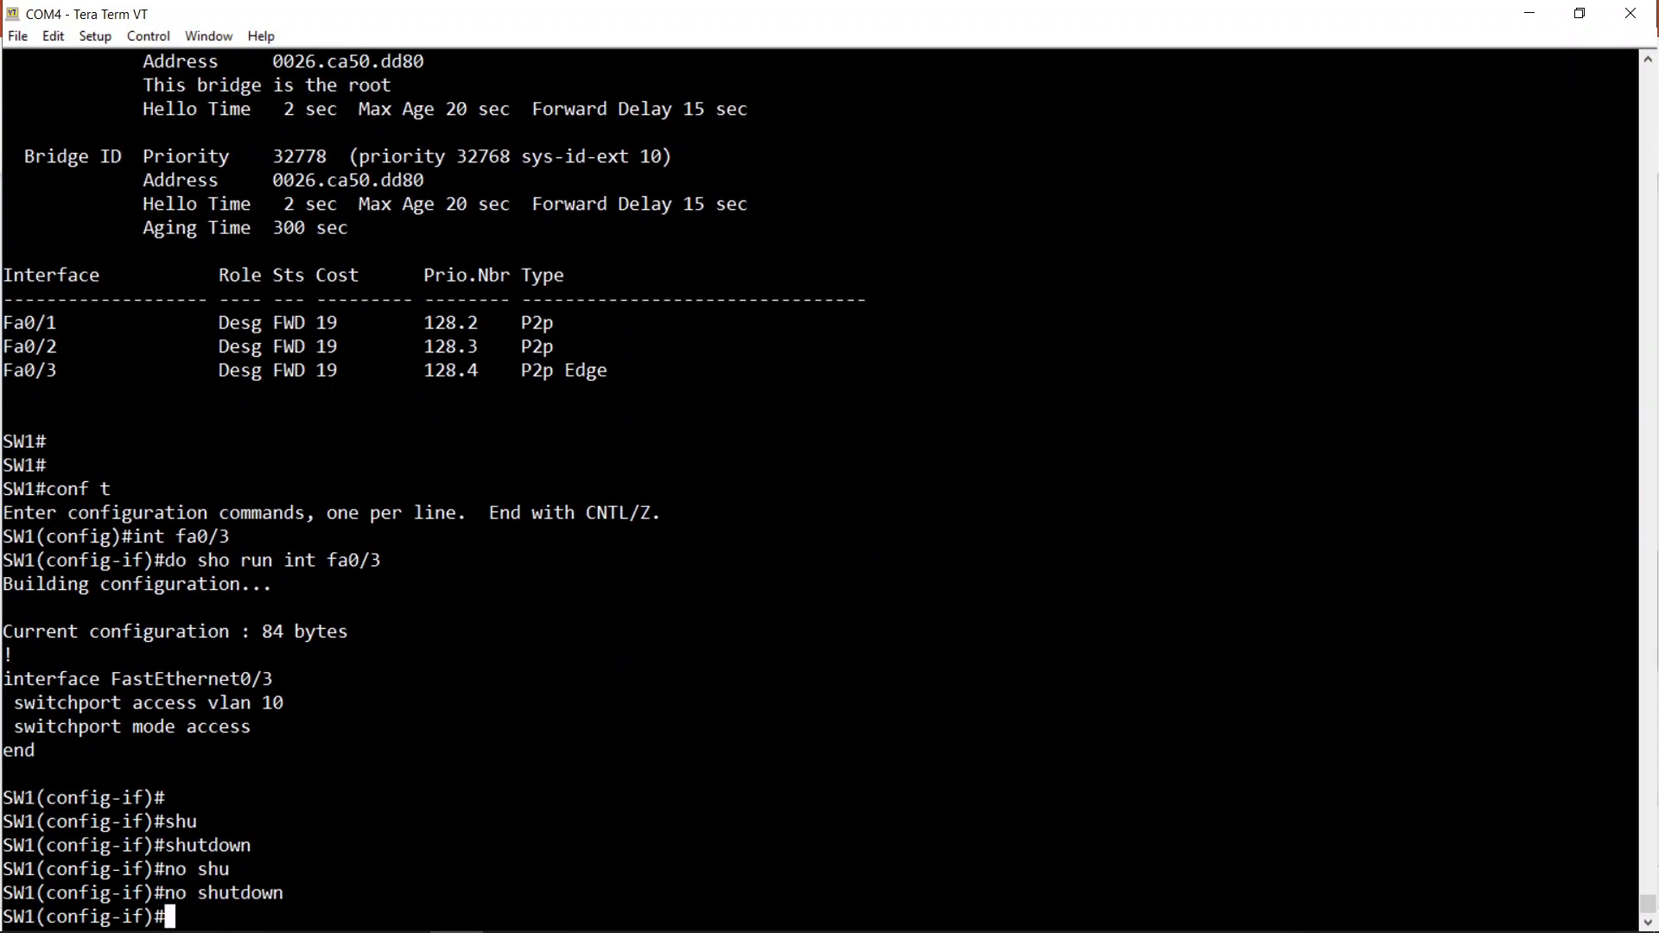
Exit configuration mode and recheck the state of SW1's ports after the fa0/3 bounce with show spanning-tree vlan 10
key(ctrl+z)
text(sho)
key(Tab)
text(span)
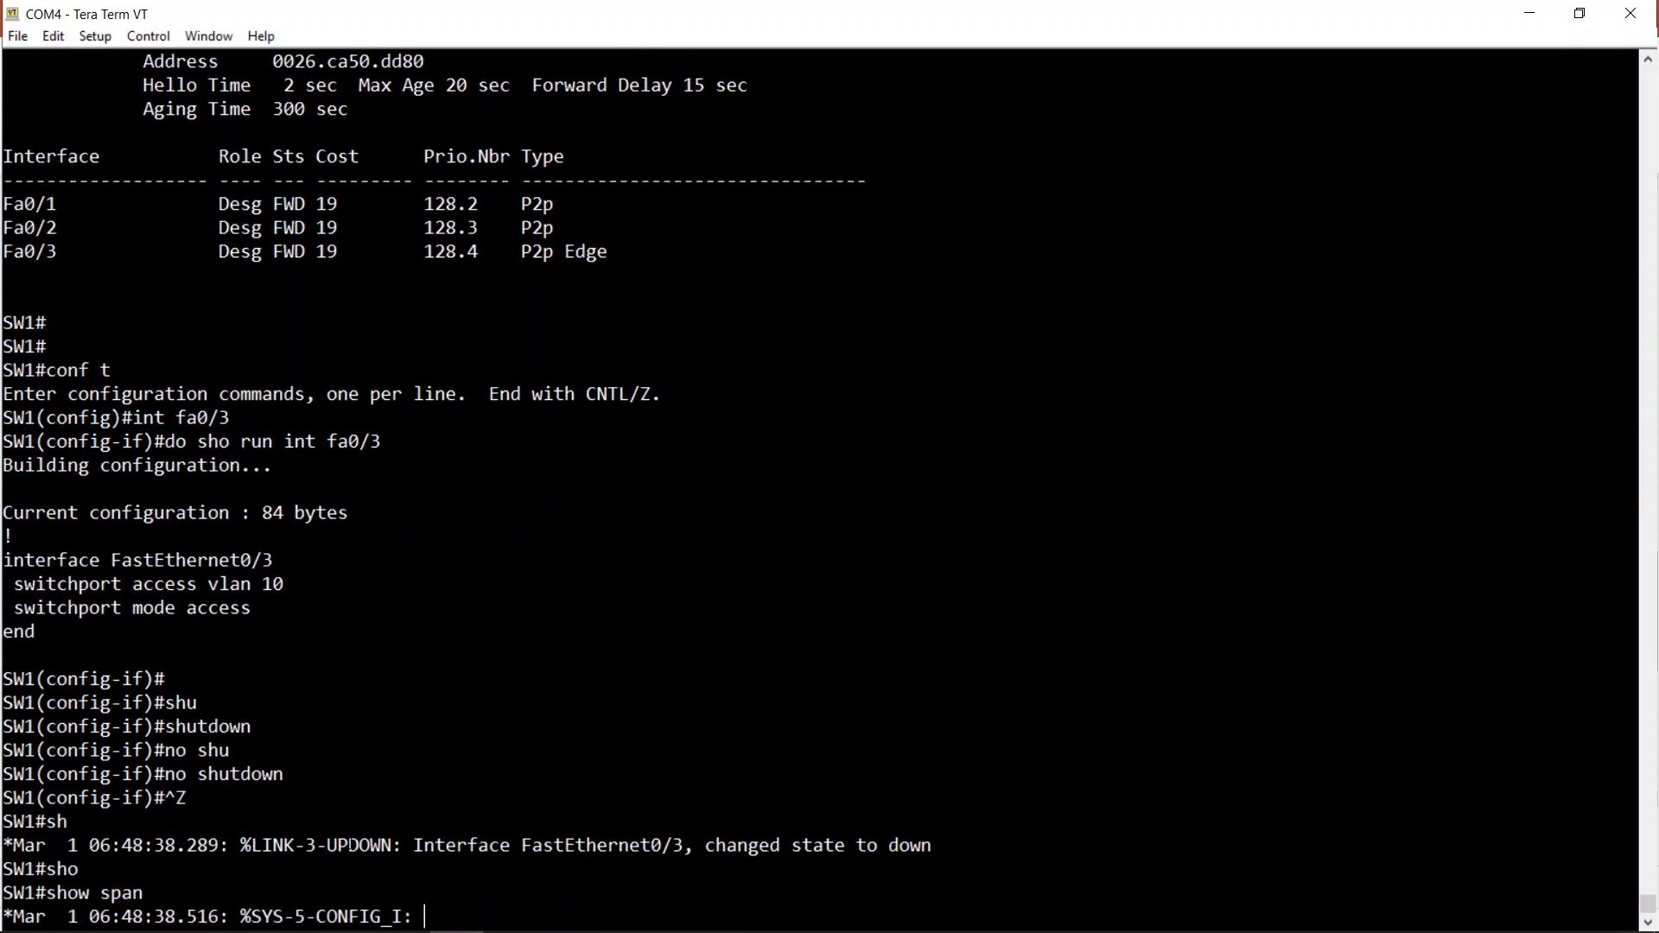
key(Tab)
text(vlan 10)
key(Return)
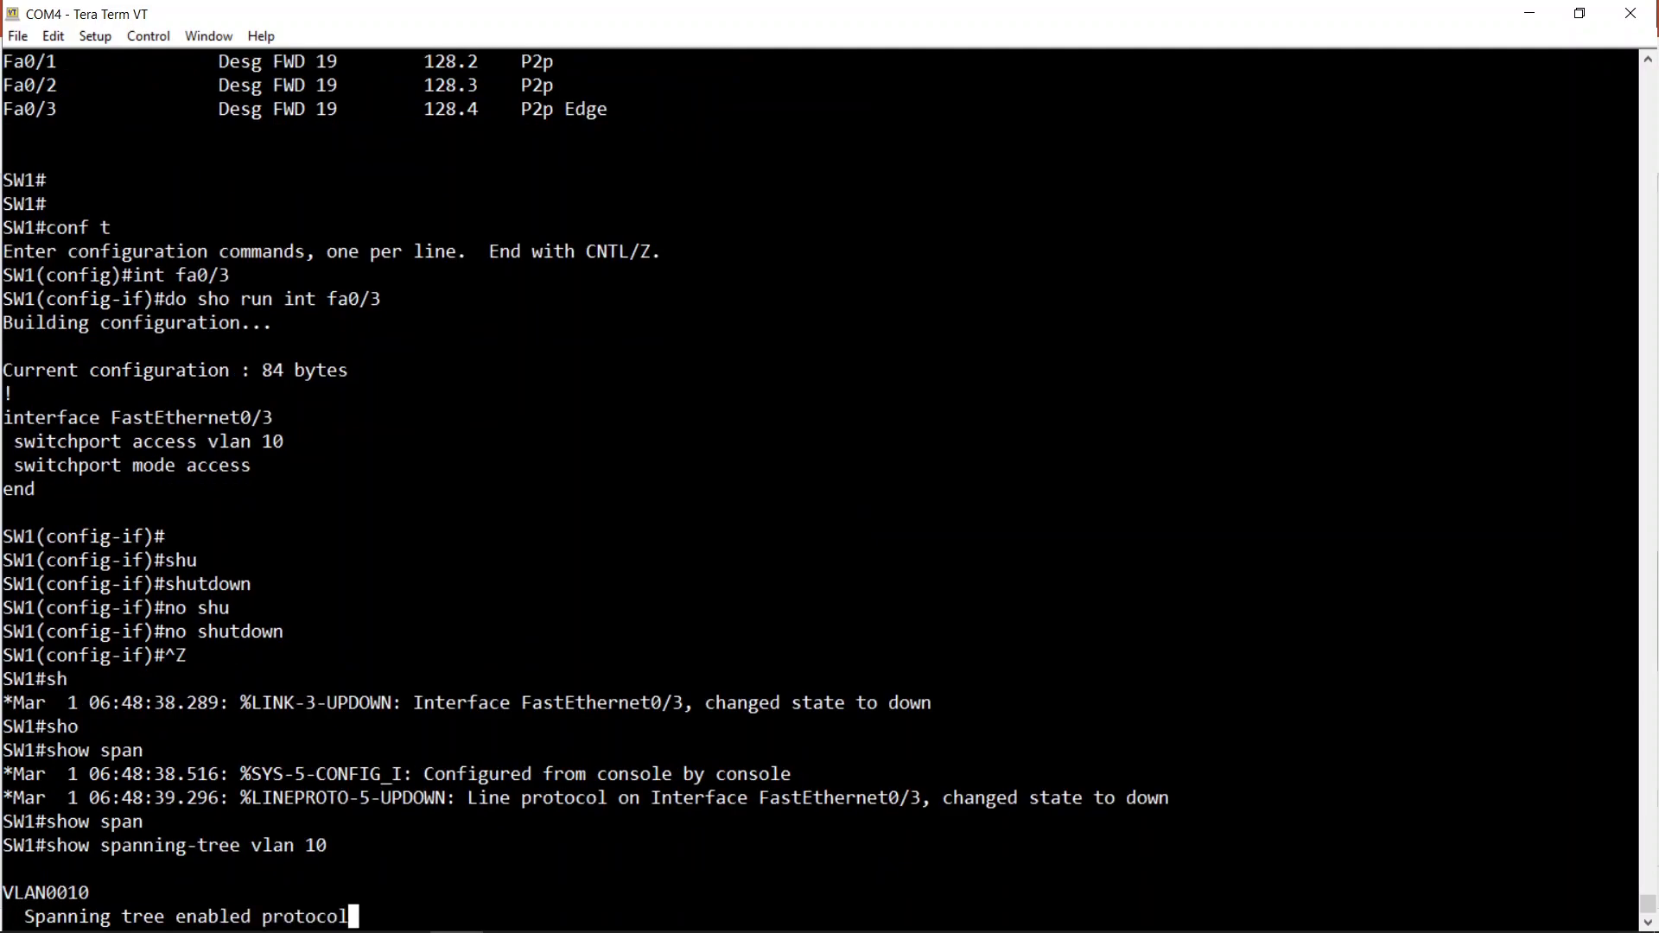
key(Return)
key(Return)
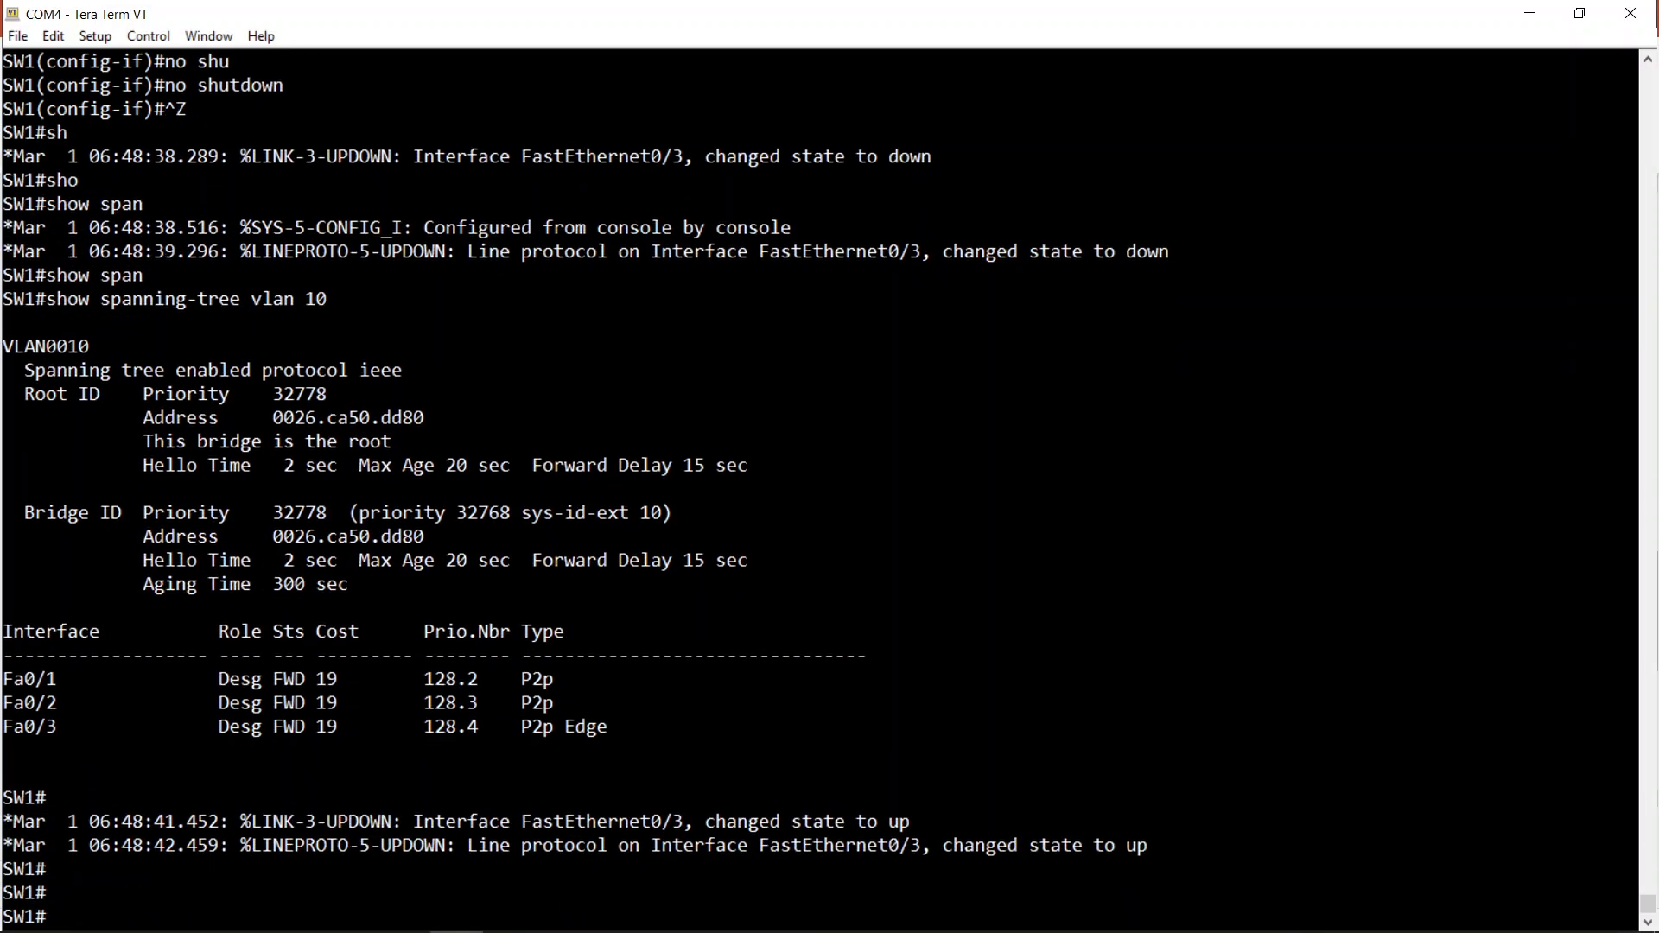
key(Return)
key(Return)
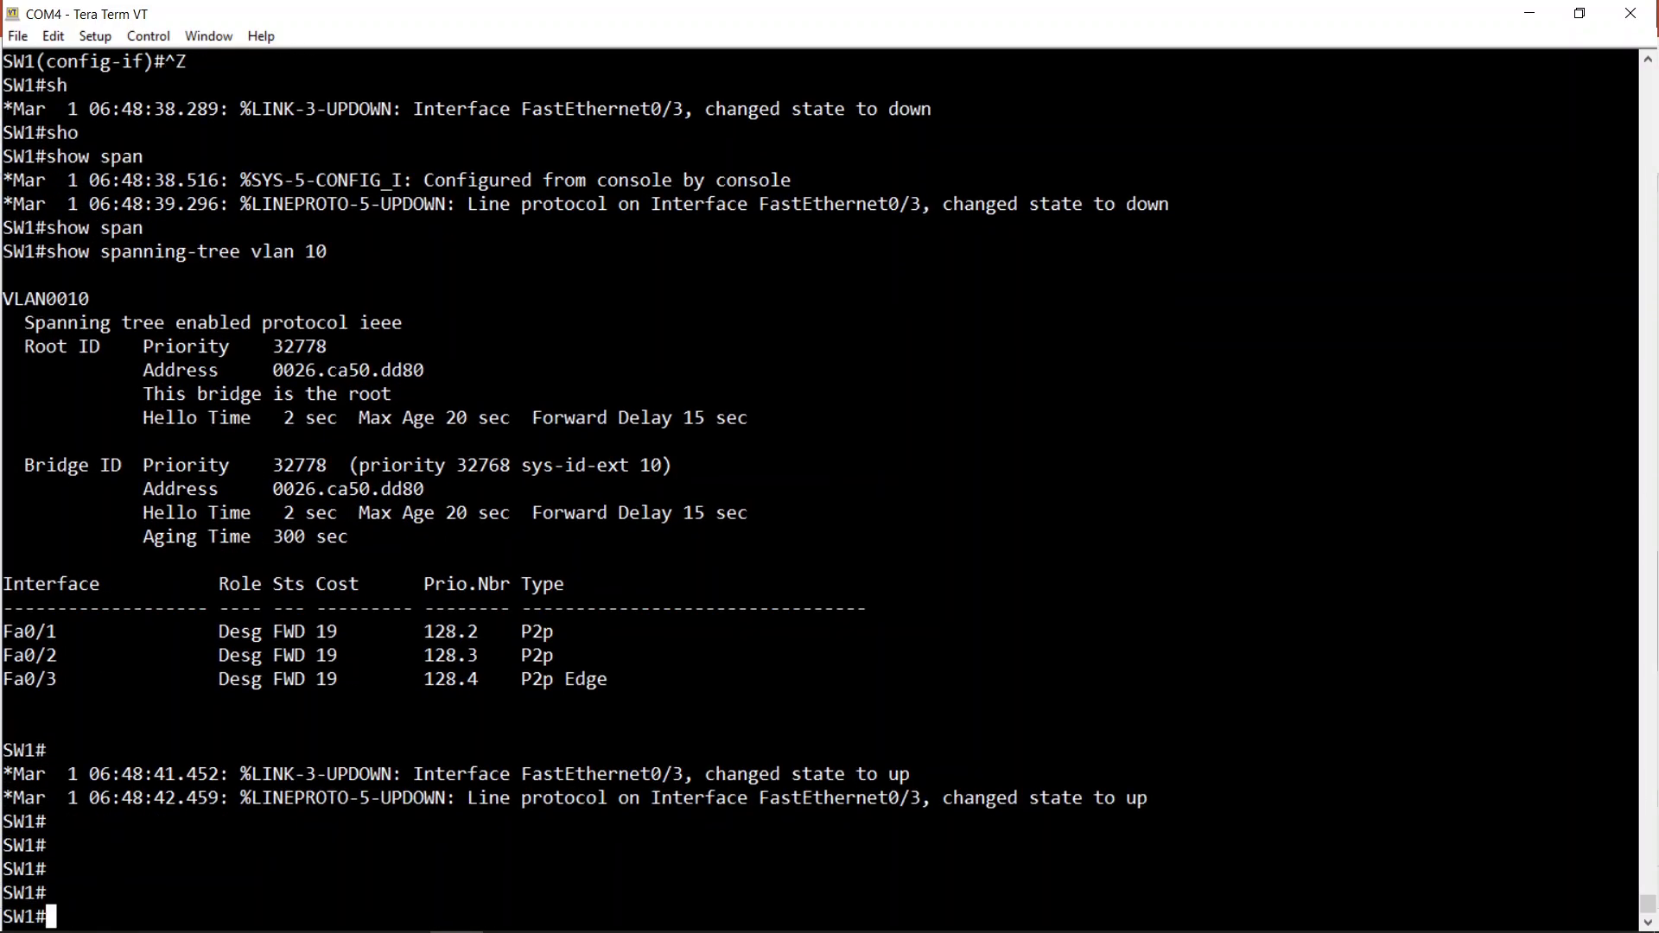
Rerun show spanning-tree vlan 10 on SW1 to check the state and type of fa0/3
key(Return)
key(Up)
key(Return)
key(Return)
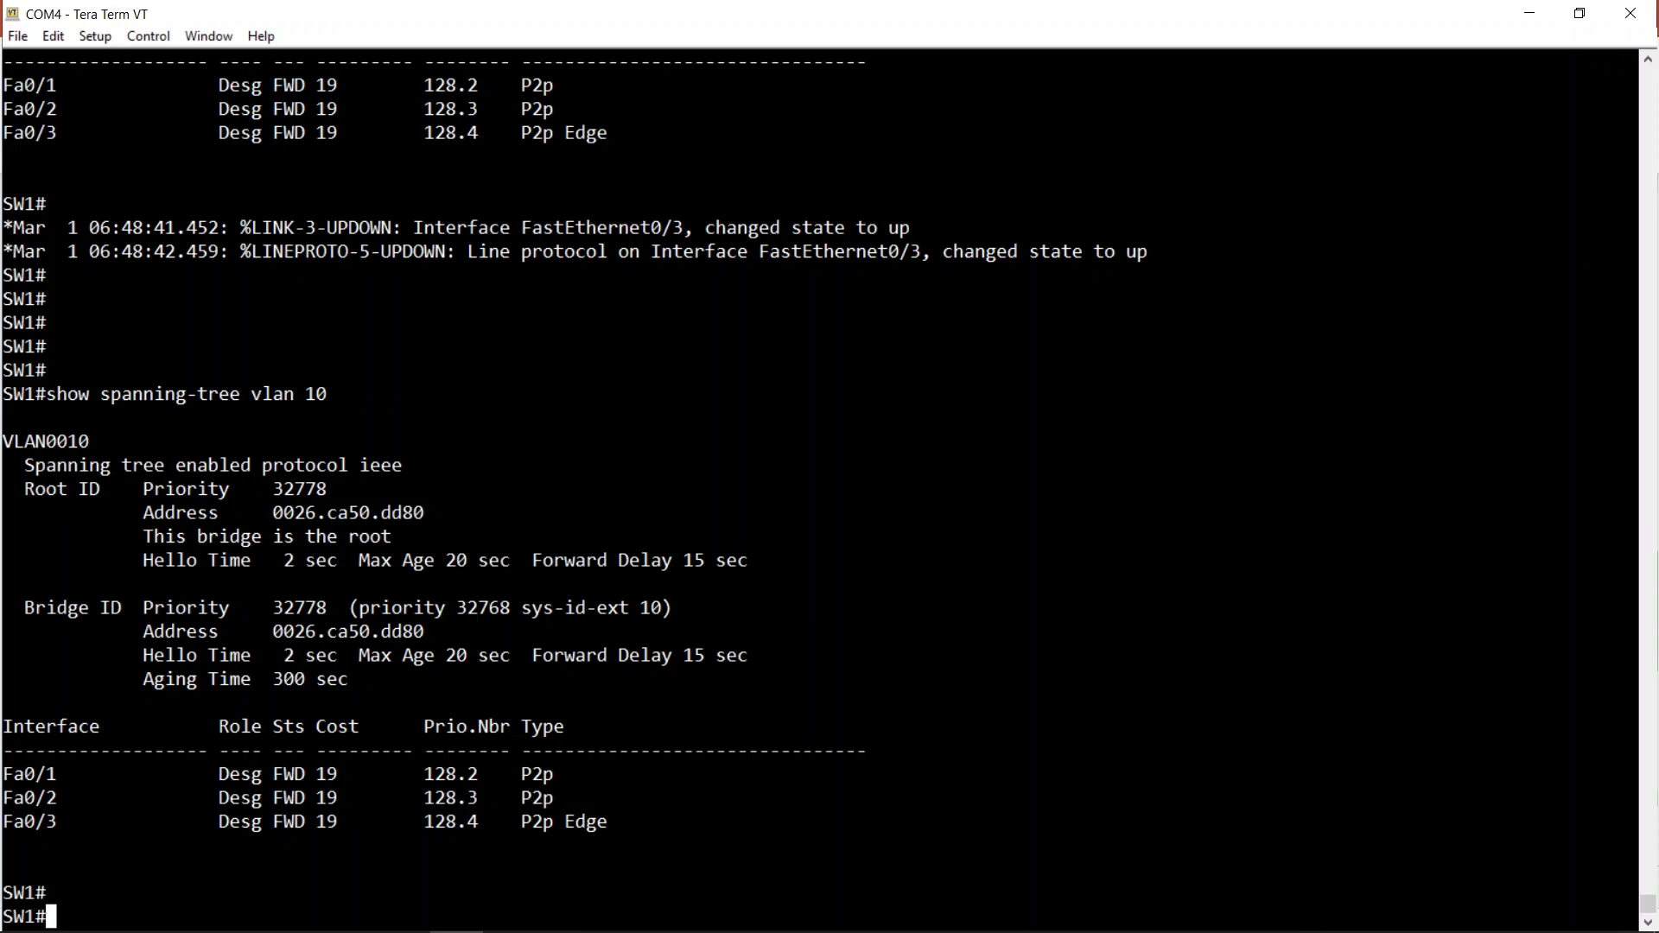
Enter configuration mode on SW1 and disable PortFast globally with no spanning-tree portfast default
text(conf t)
key(Return)
text(no span)
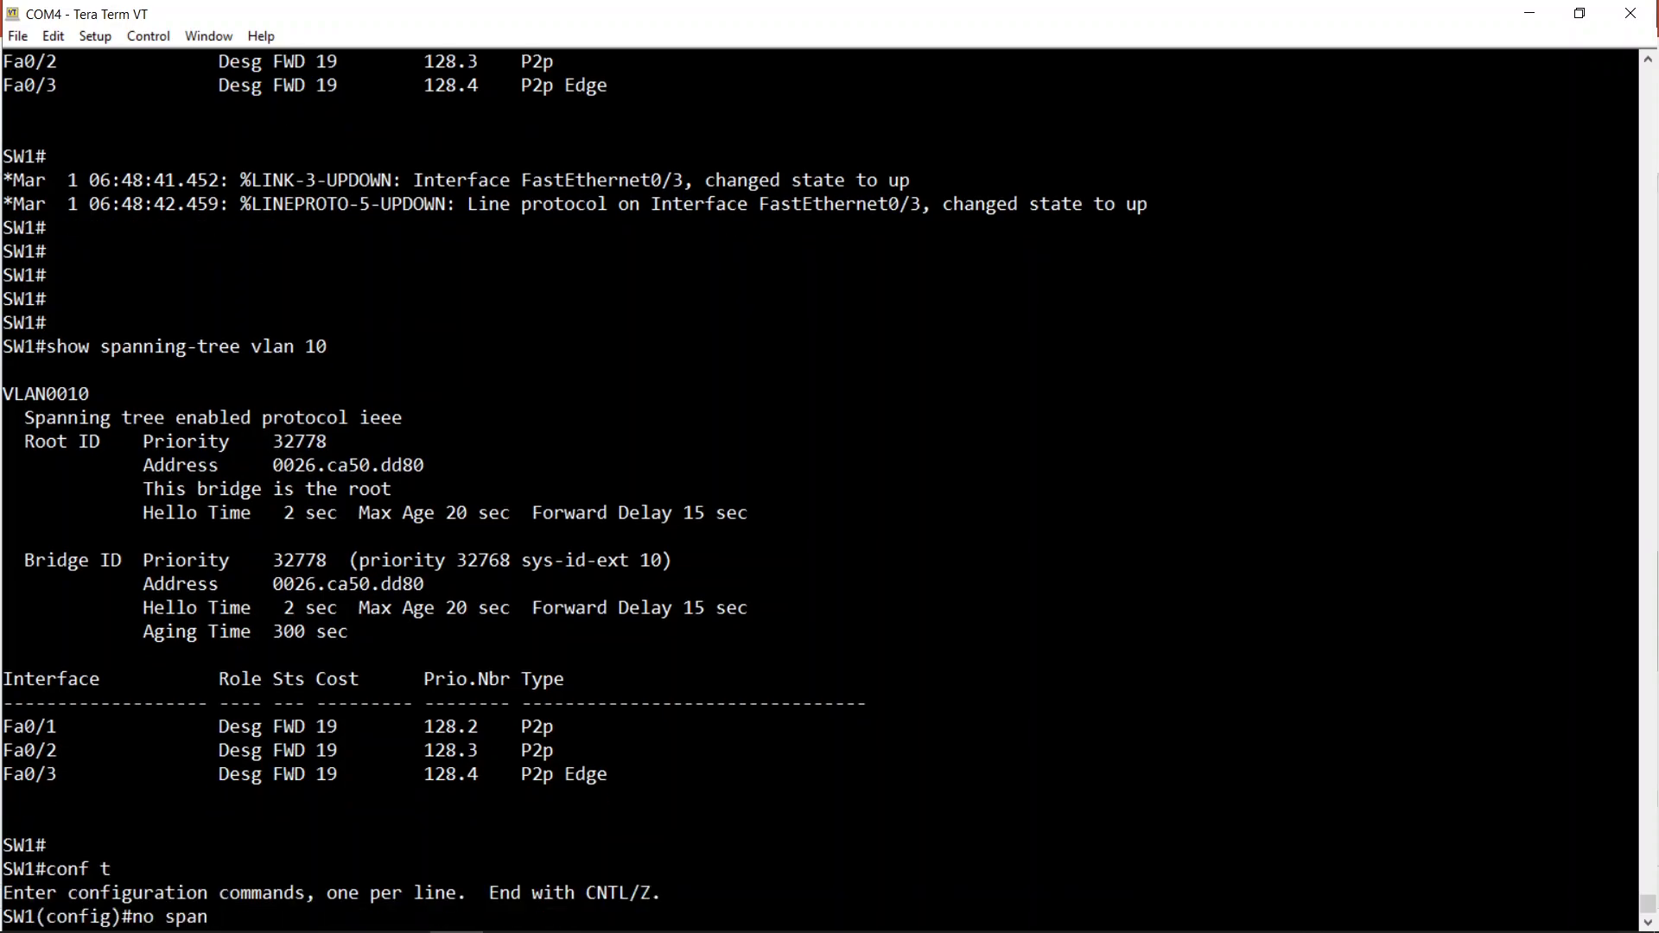
key(Tab)
text(portfast)
key(Tab)
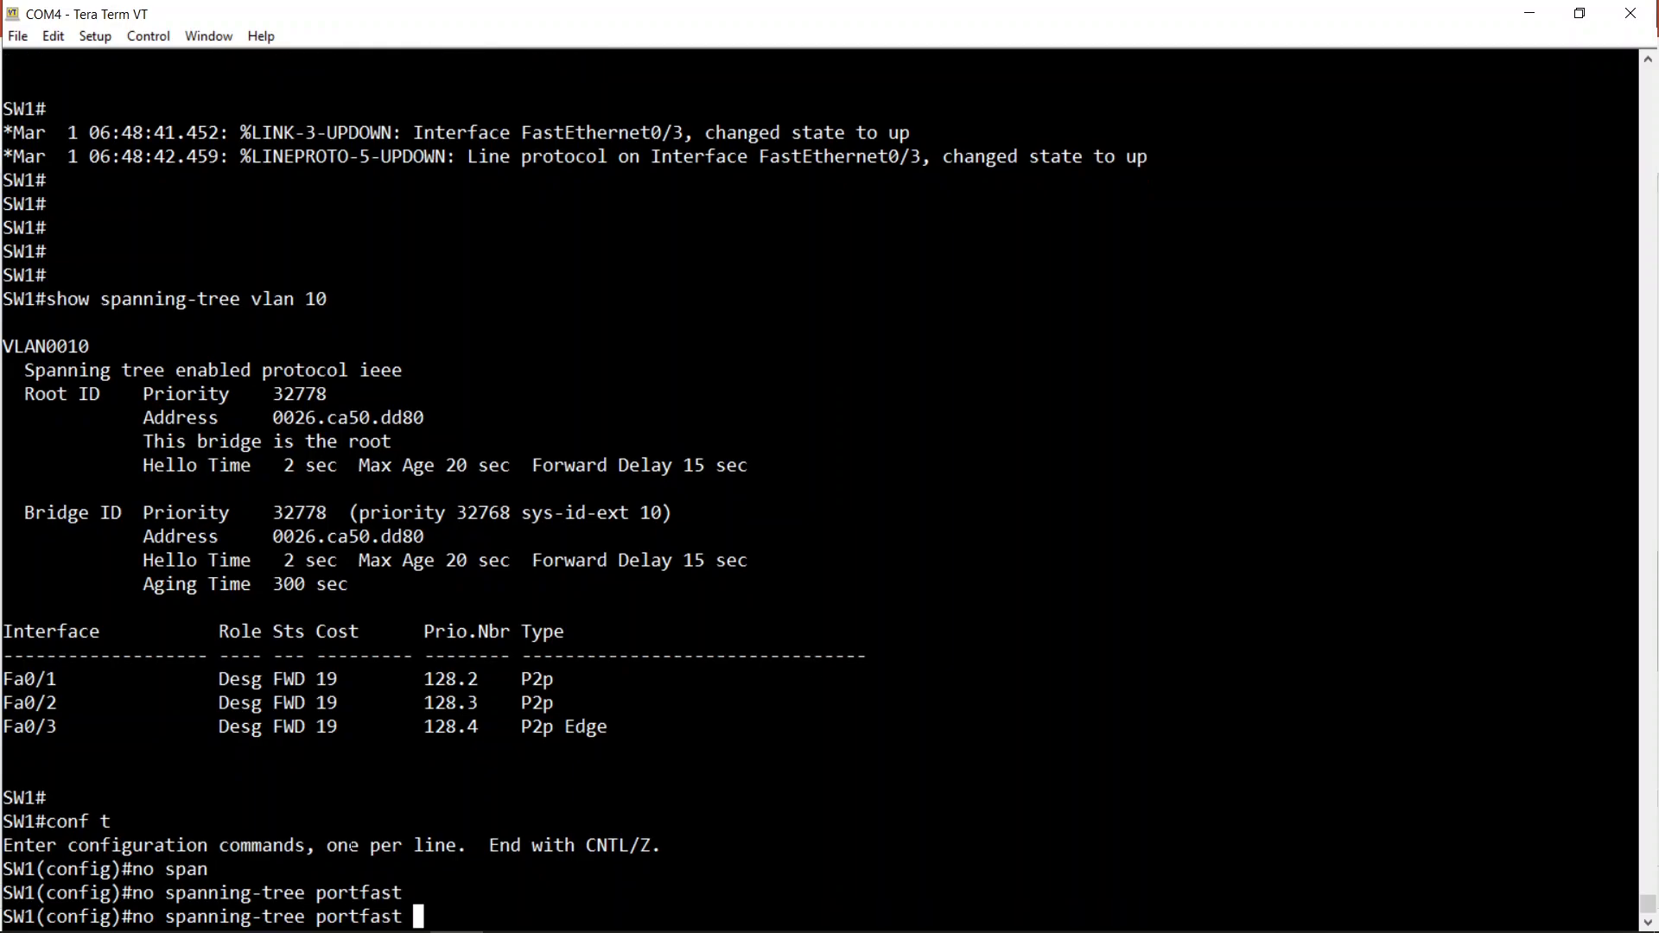
text(def)
key(Tab)
key(Return)
key(Return)
key(Return)
key(Return)
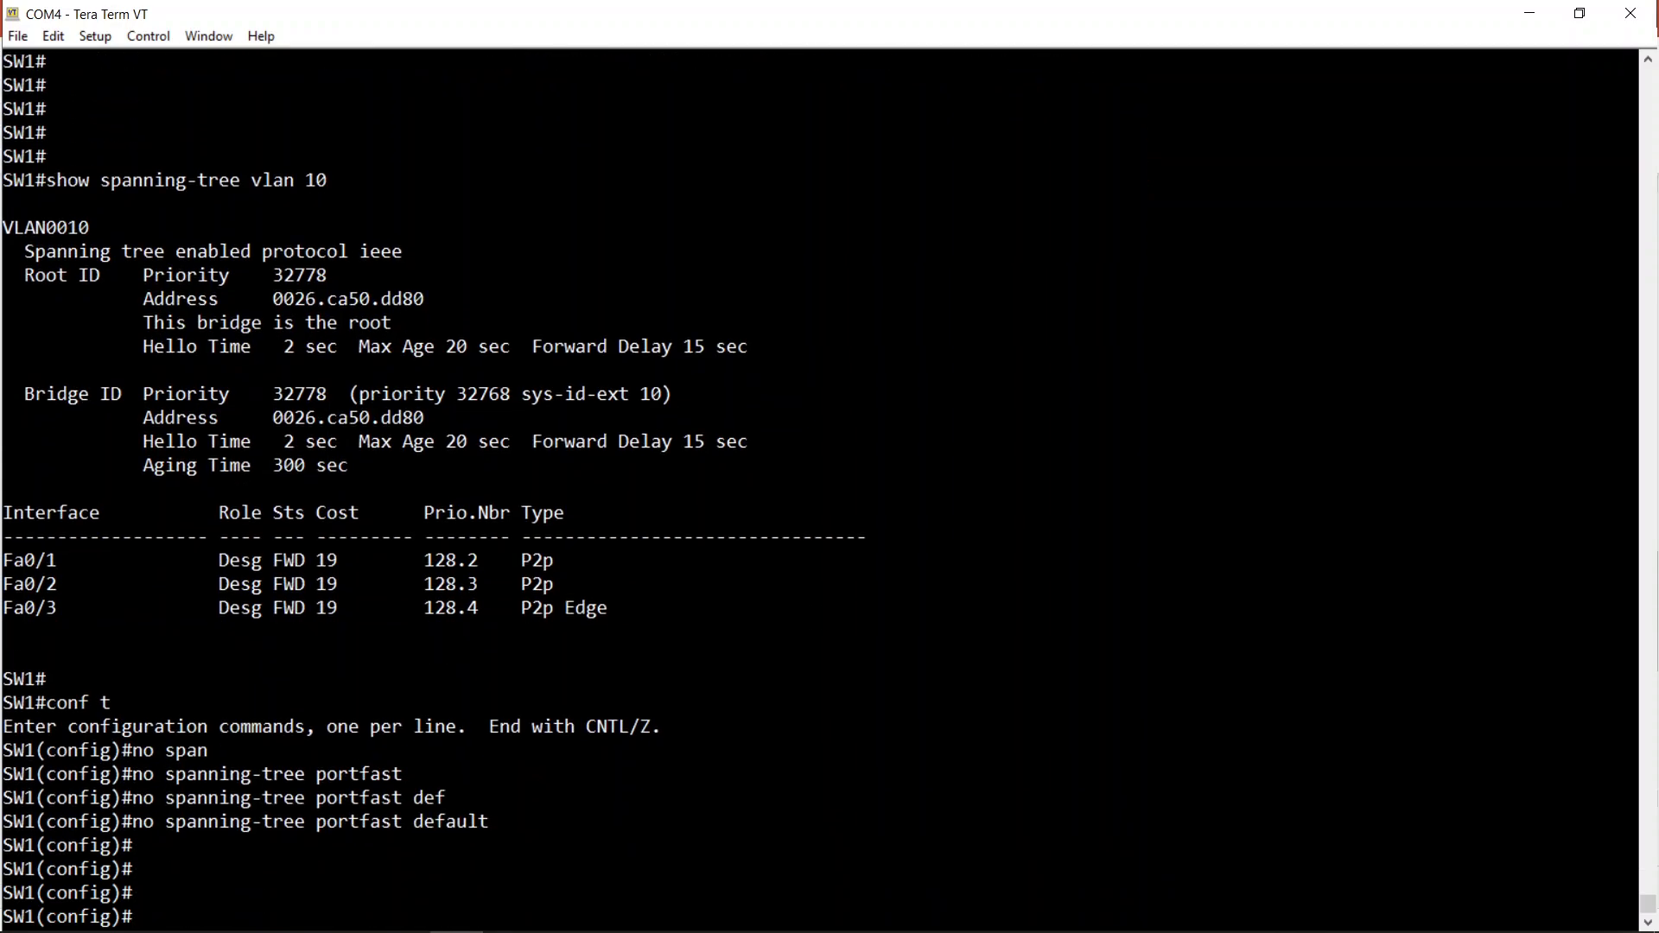
Open interface fa0/3 and bounce it by issuing shutdown followed by no shutdown
text(int fa0/3)
key(Return)
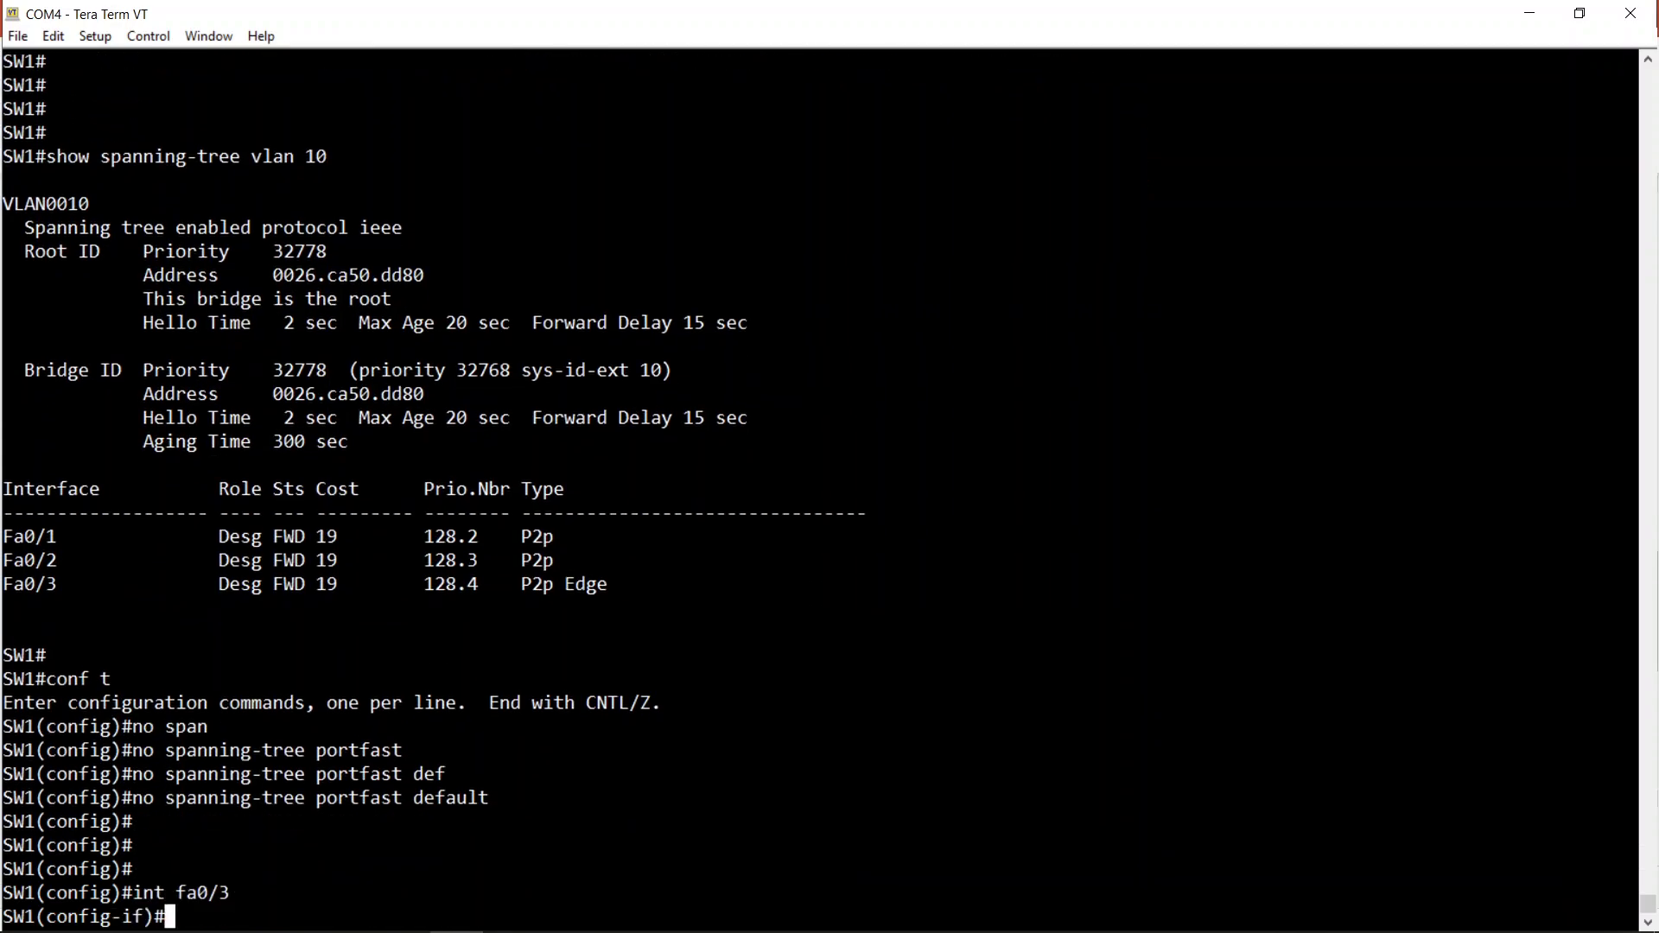
text(sh)
key(BackSpace)
key(BackSpace)
text(shu)
key(Tab)
key(Return)
text(no shu)
key(Tab)
key(Return)
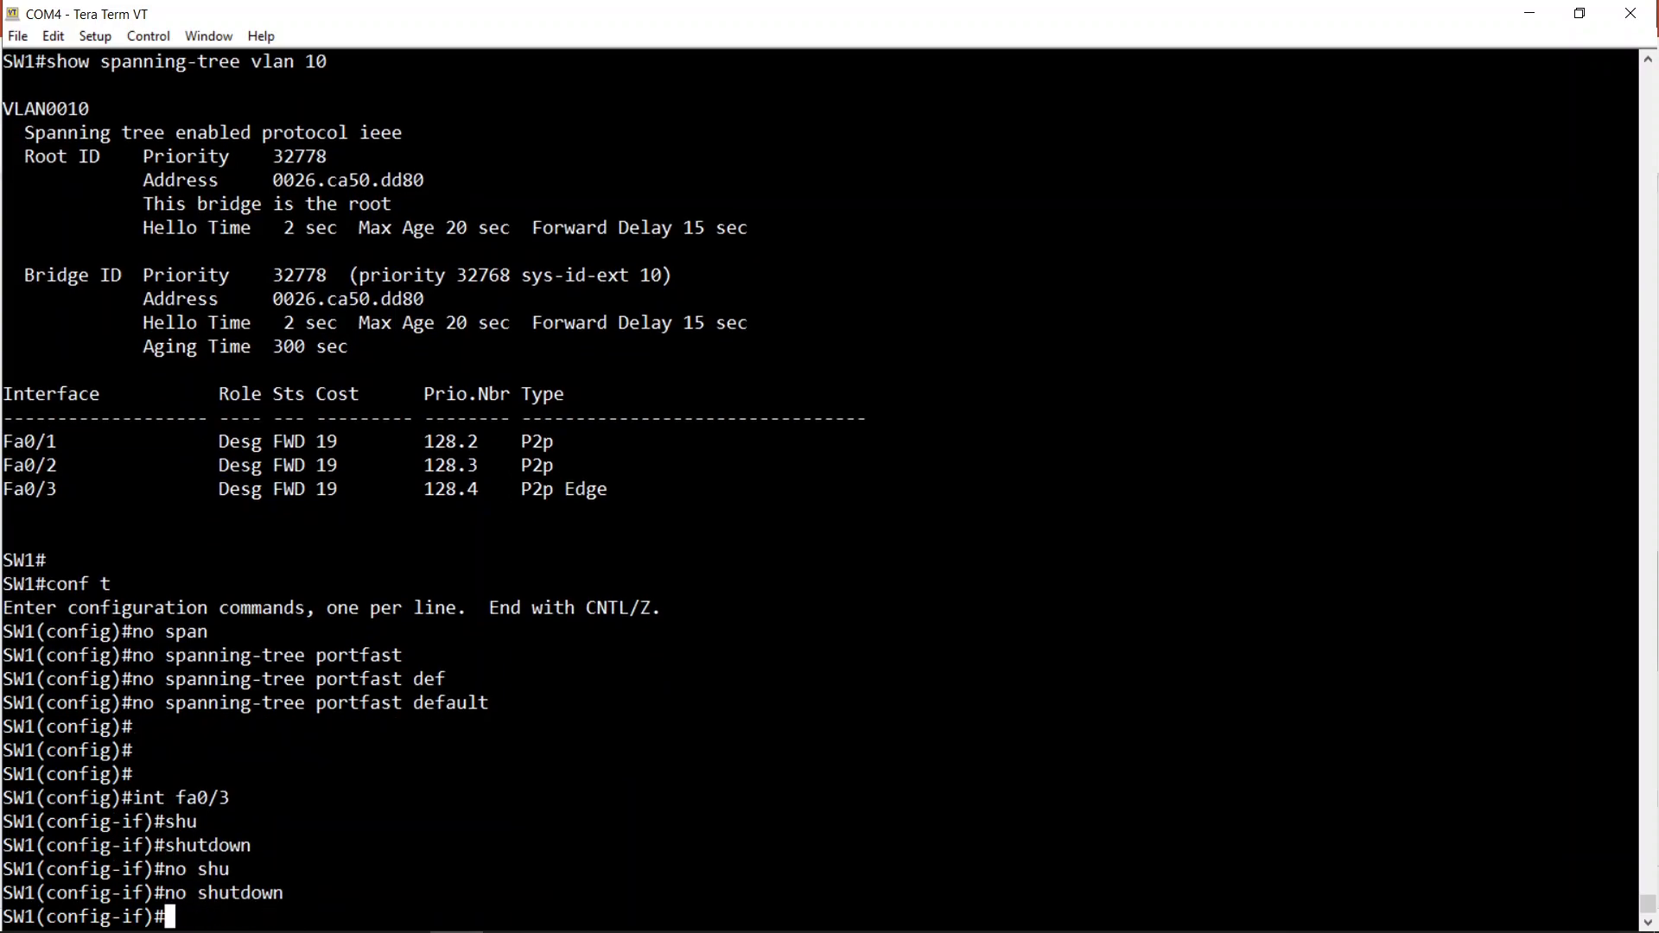
key(Return)
key(Return)
Exit configuration mode and display SW1's port states without global PortFast using show spanning-tree vlan 10
key(ctrl+z)
text(shi)
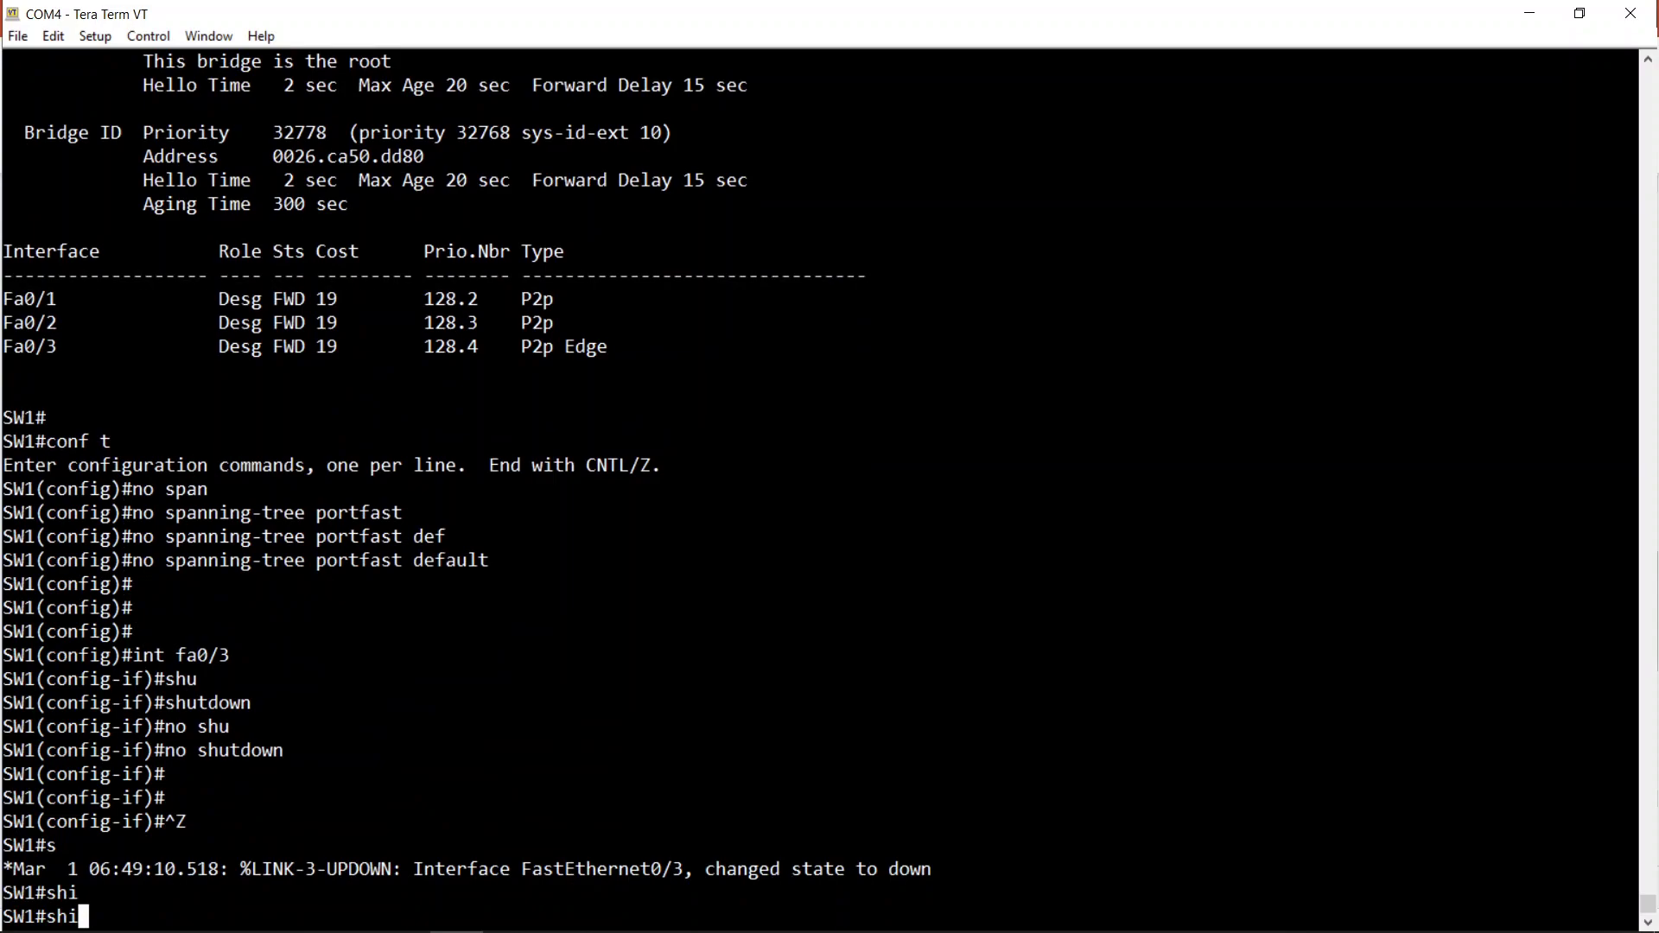
key(BackSpace)
key(Tab)
text(span)
key(Tab)
text(vlan)
key(Tab)
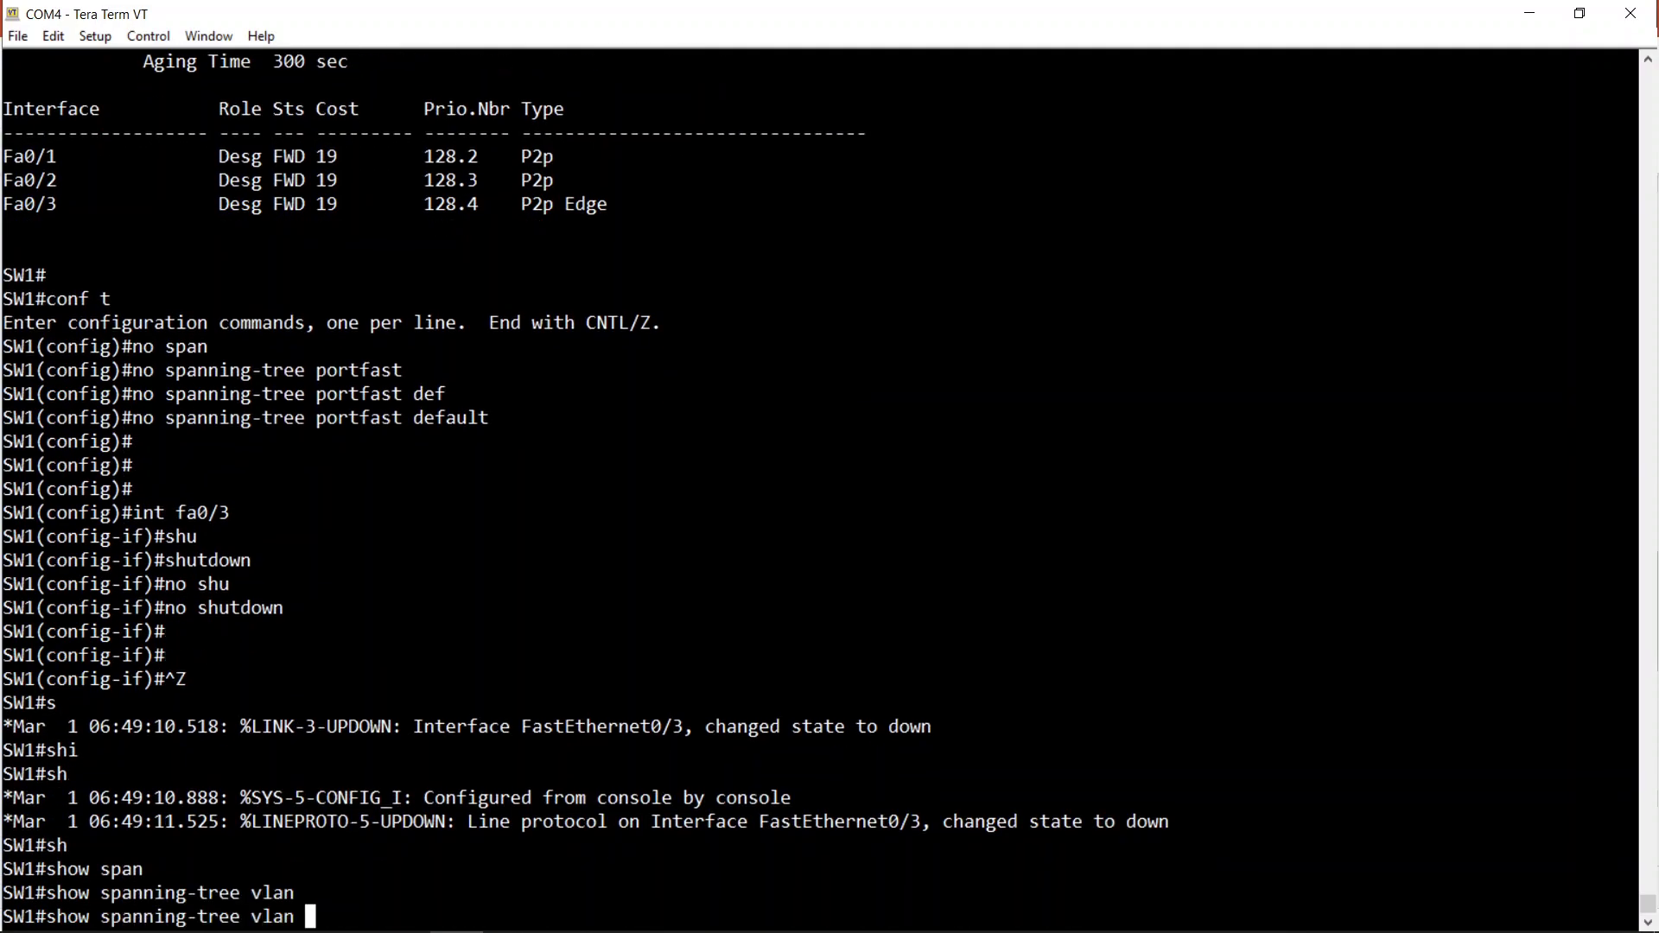
text(10)
key(Return)
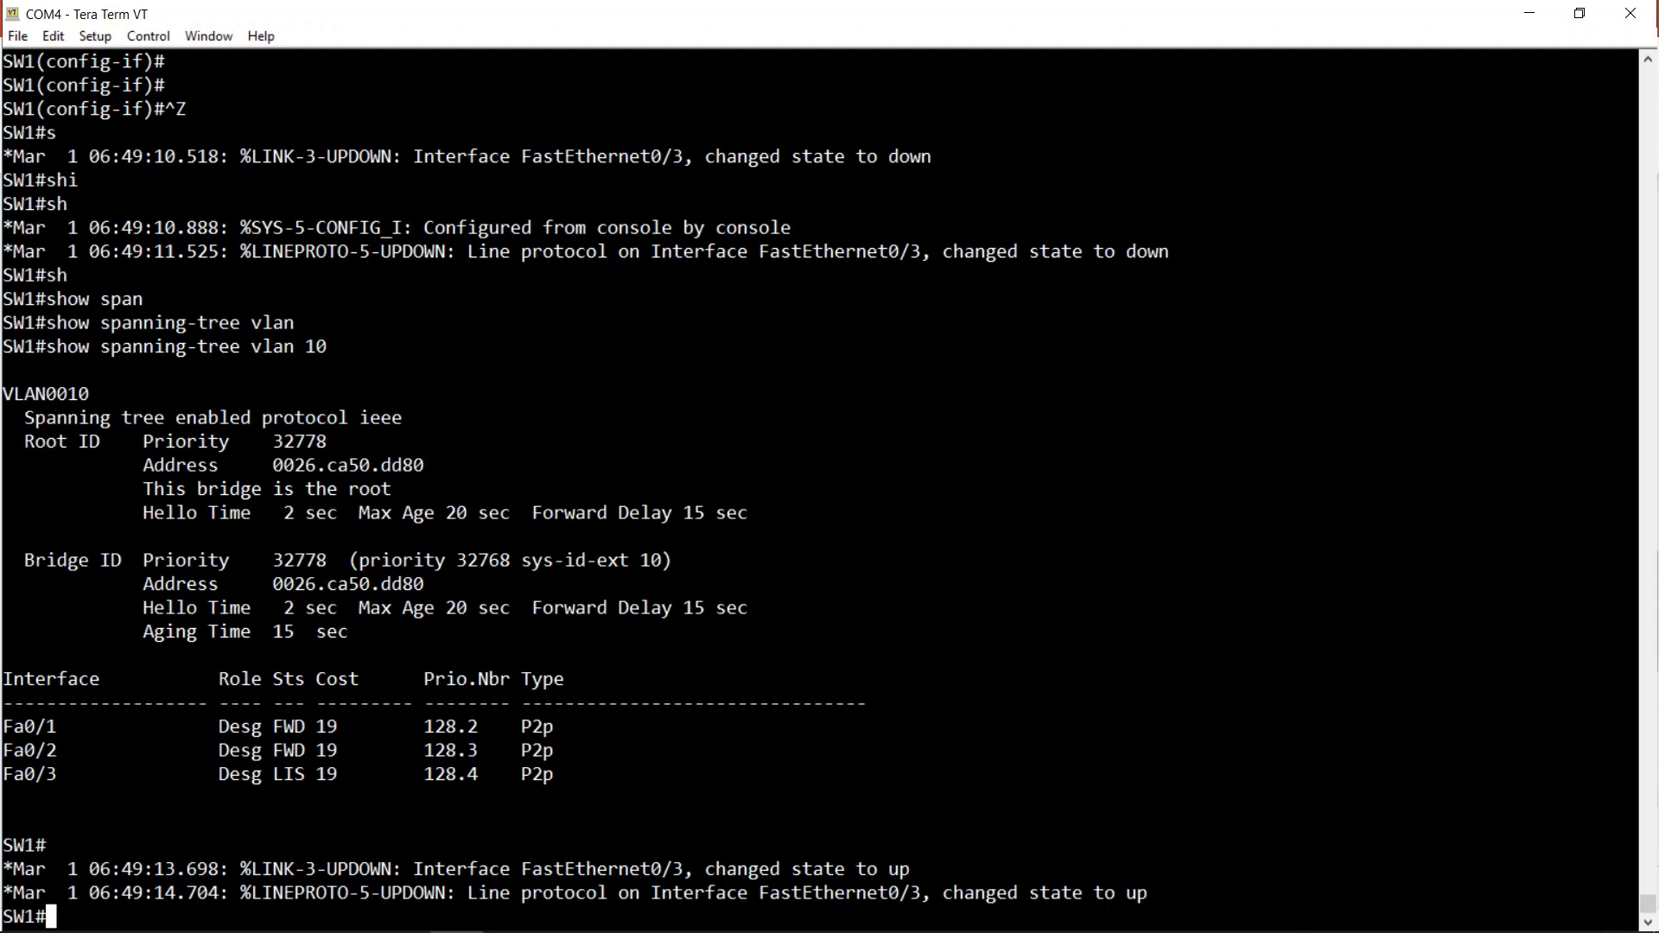
Repeat show spanning-tree vlan 10 to follow fa0/3 through its spanning-tree state transition
key(Return)
key(Return)
key(Return)
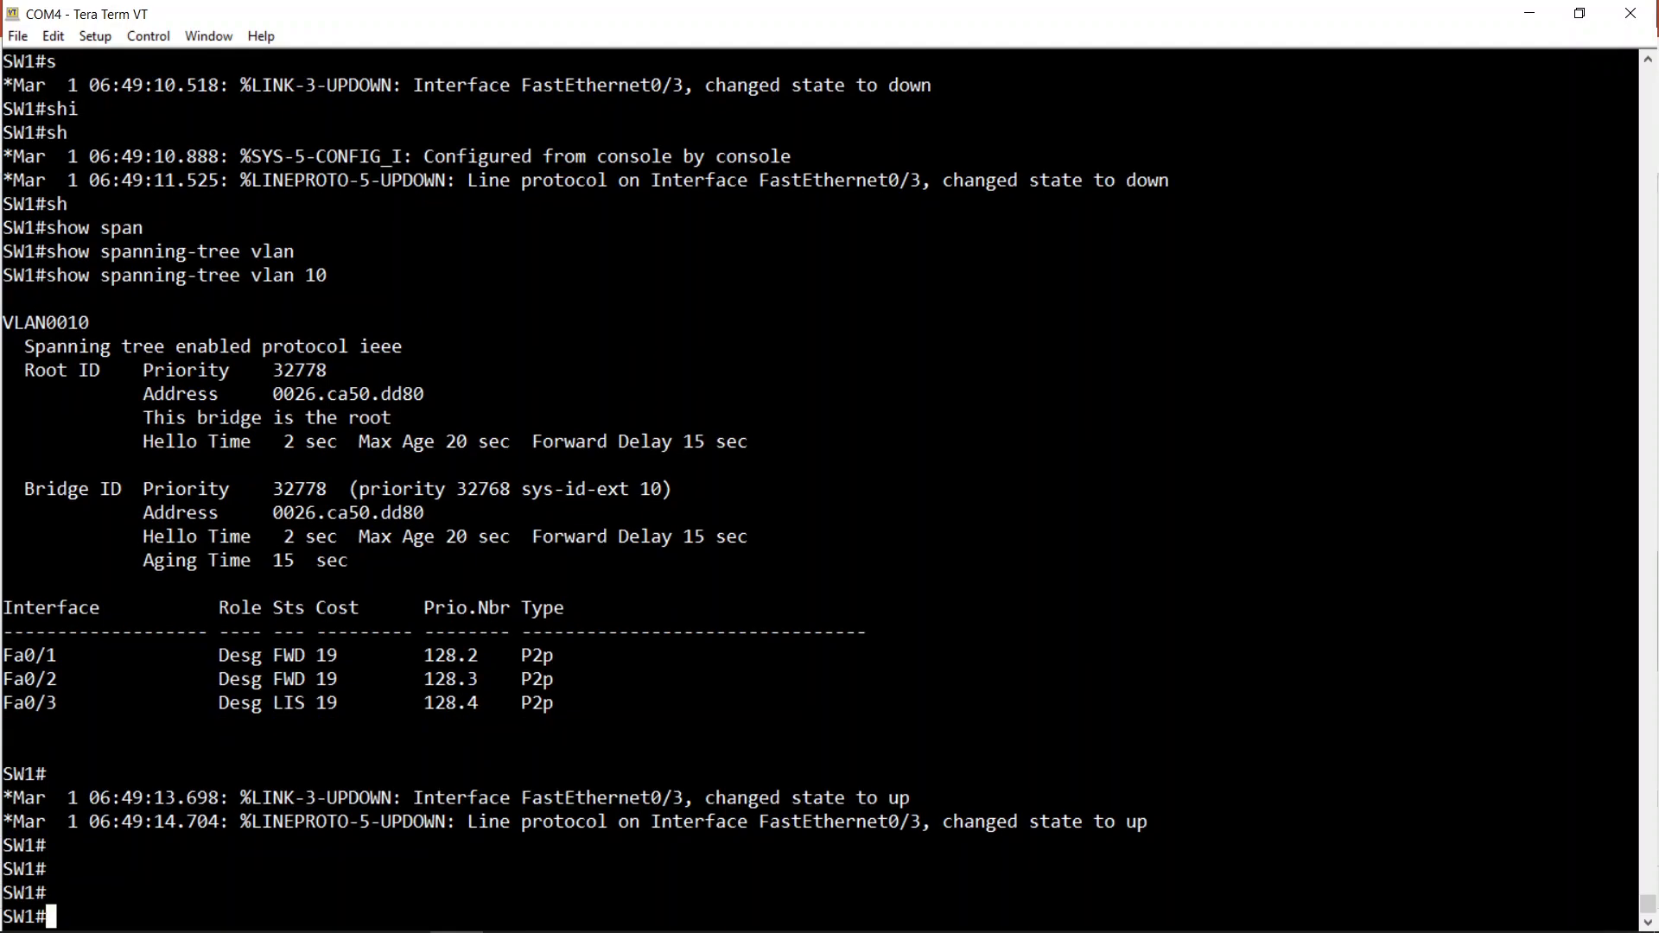
key(Up)
key(Return)
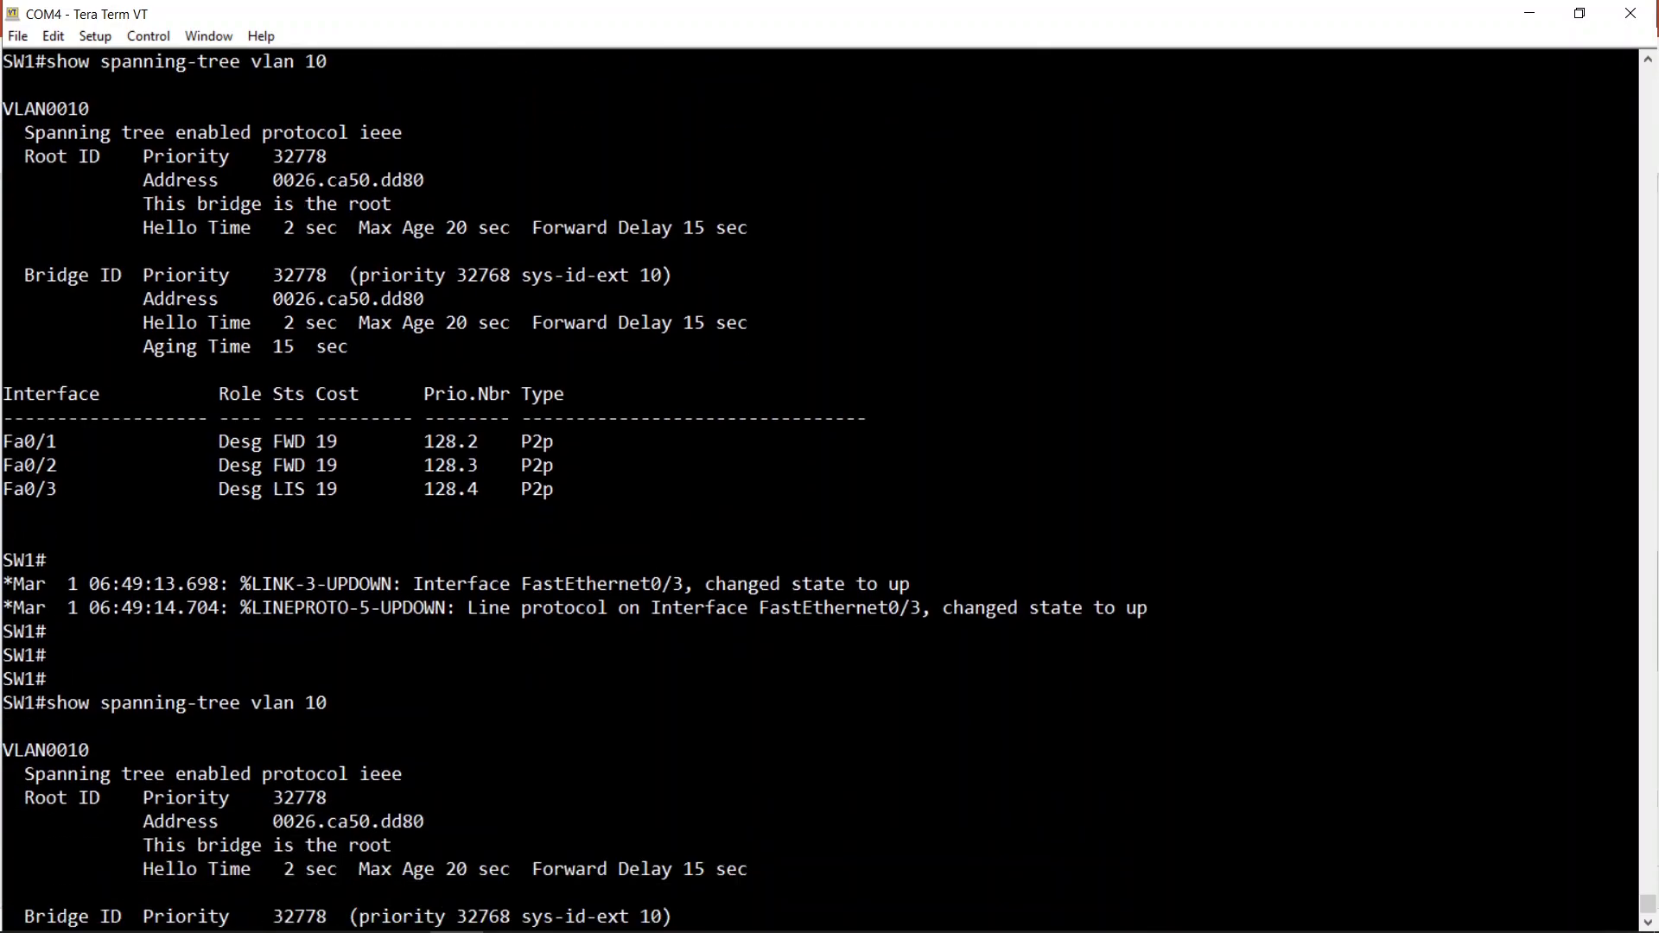
key(Return)
key(Return)
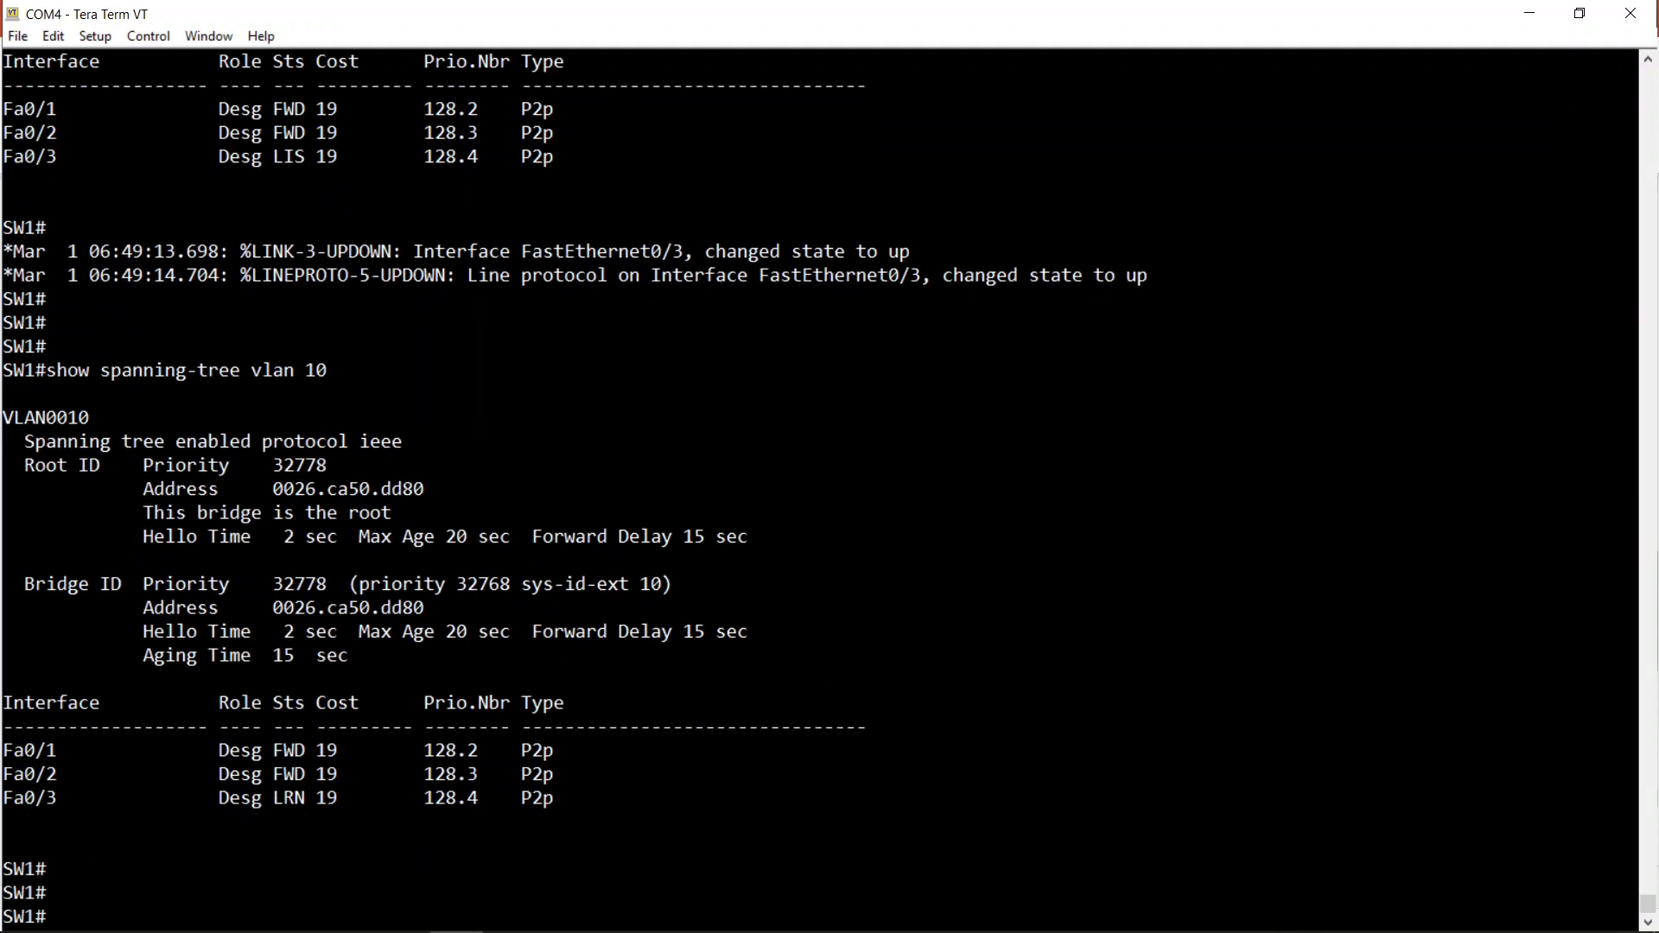
key(Return)
key(Return)
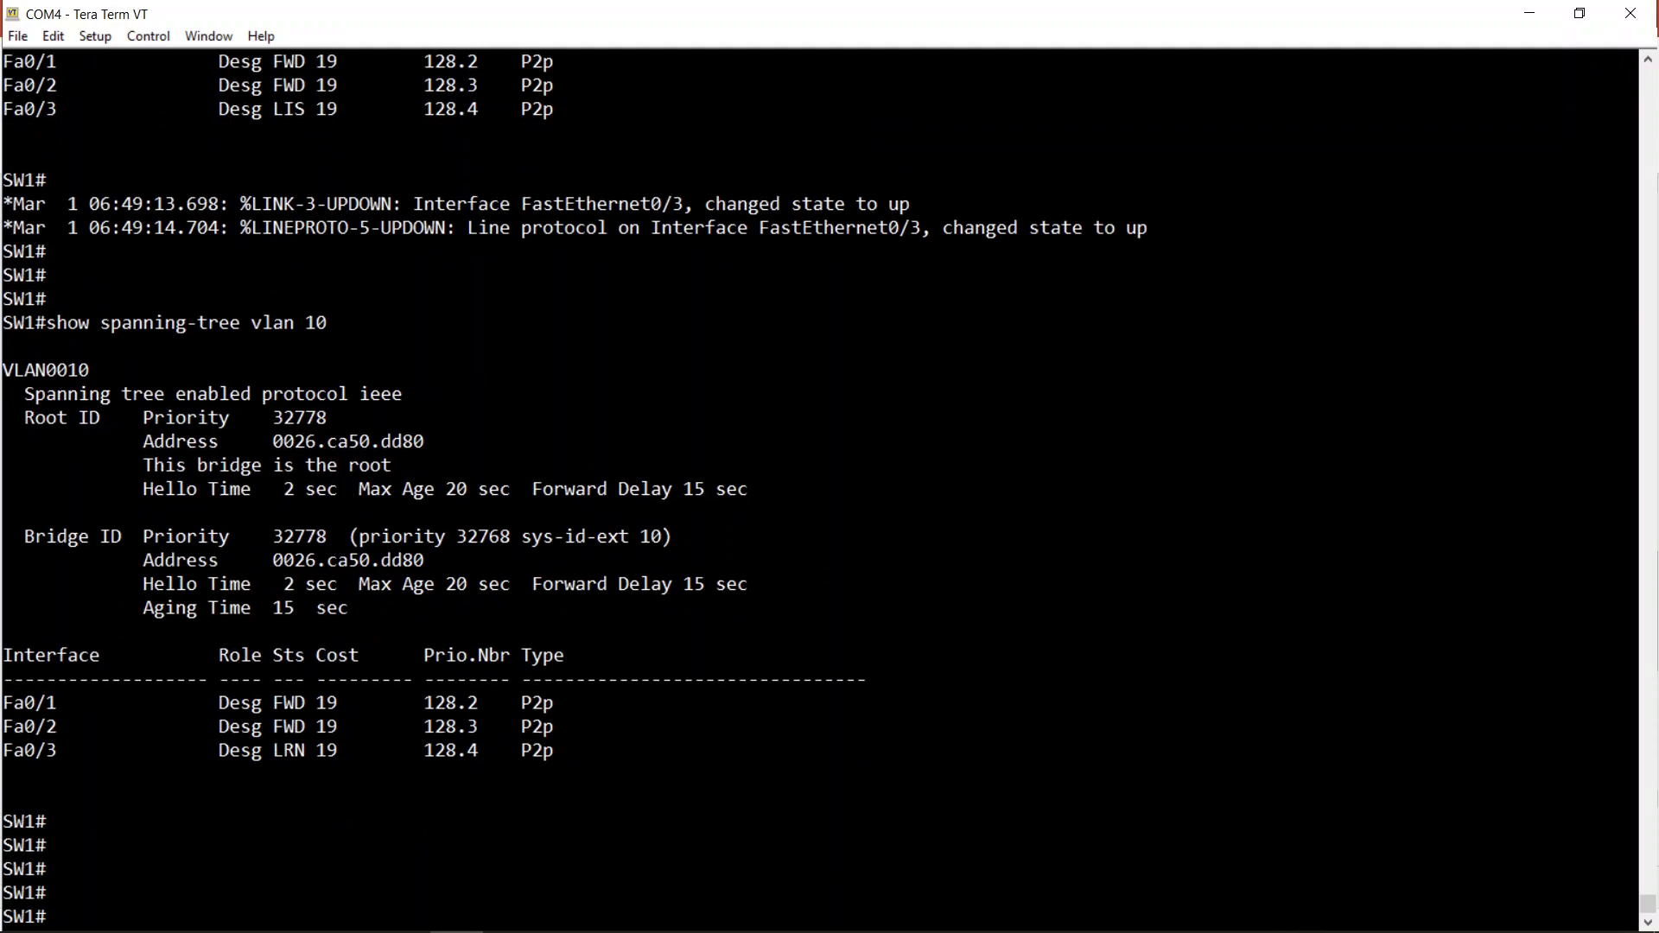
Enter configuration mode on SW1, open interface fa0/3 and shut it down
text(conf t)
key(Return)
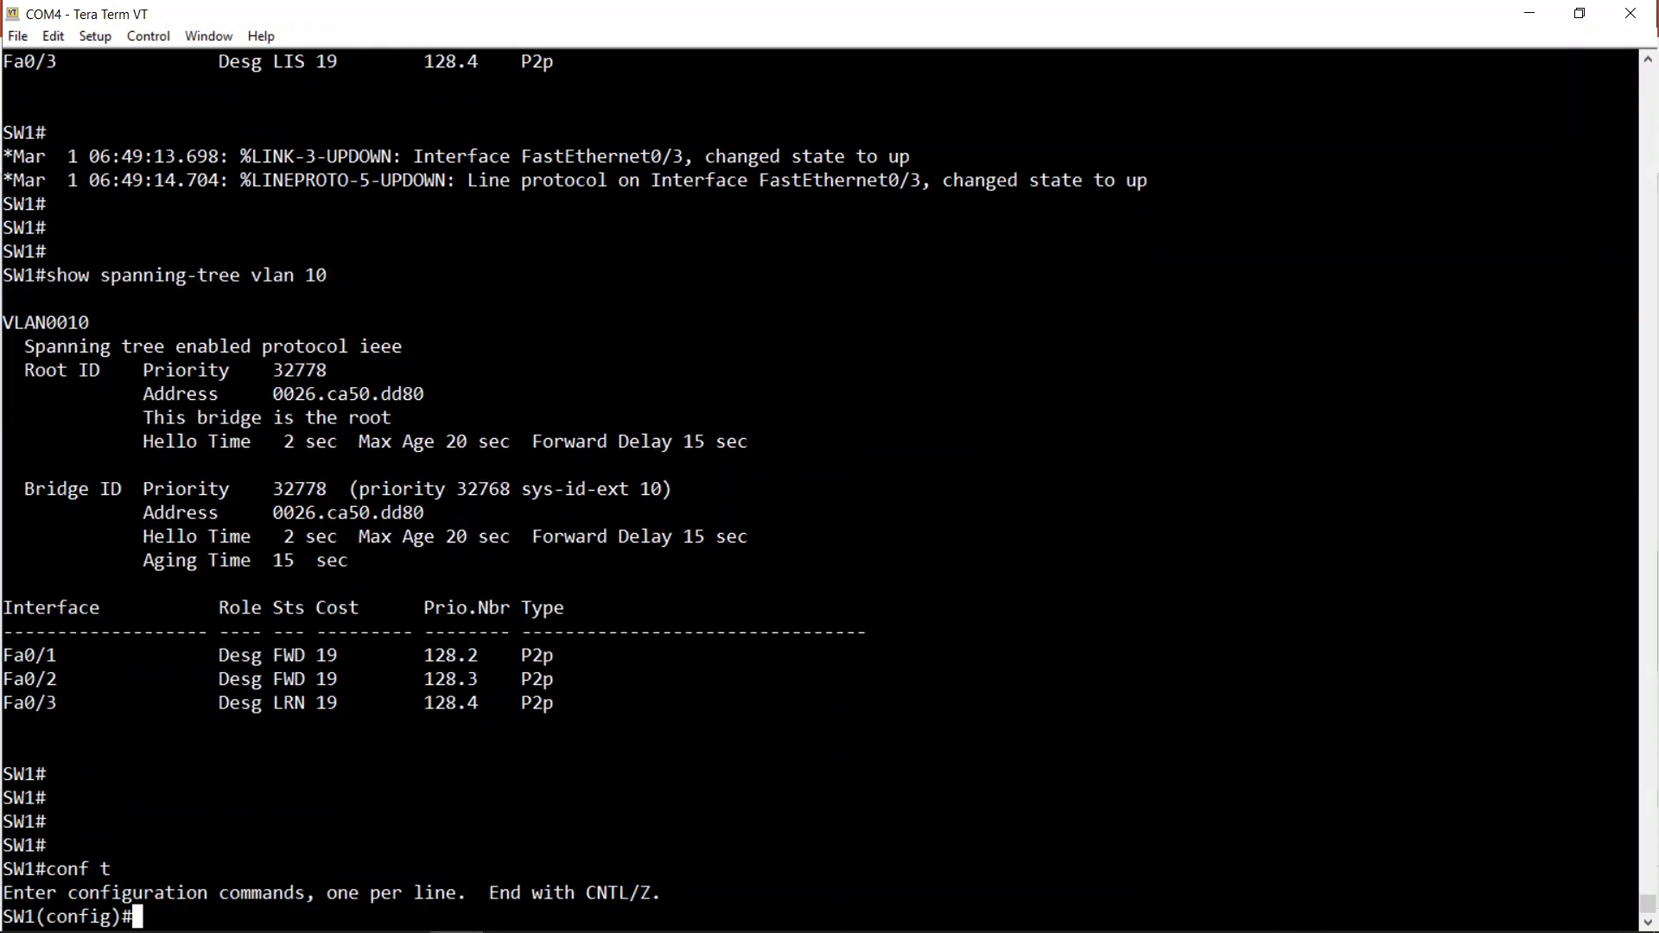
text(int fa)
text(0/3)
key(Return)
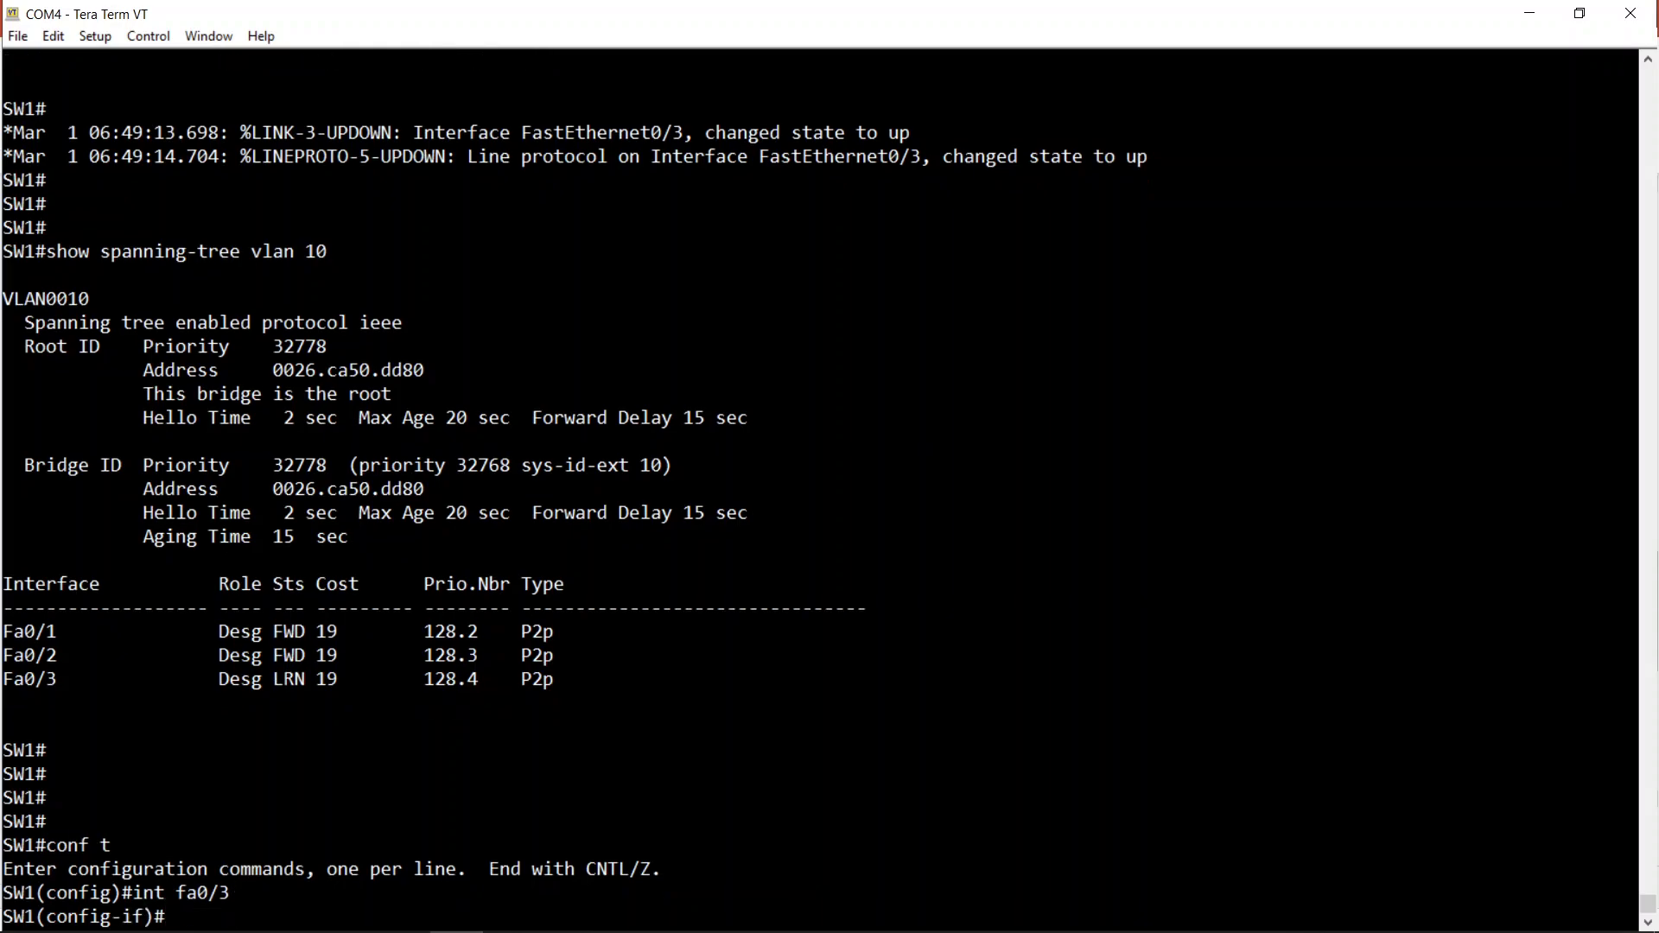
text(shu)
key(Tab)
key(Return)
Enable PortFast directly on interface fa0/3 with the spanning-tree portfast command
text(span)
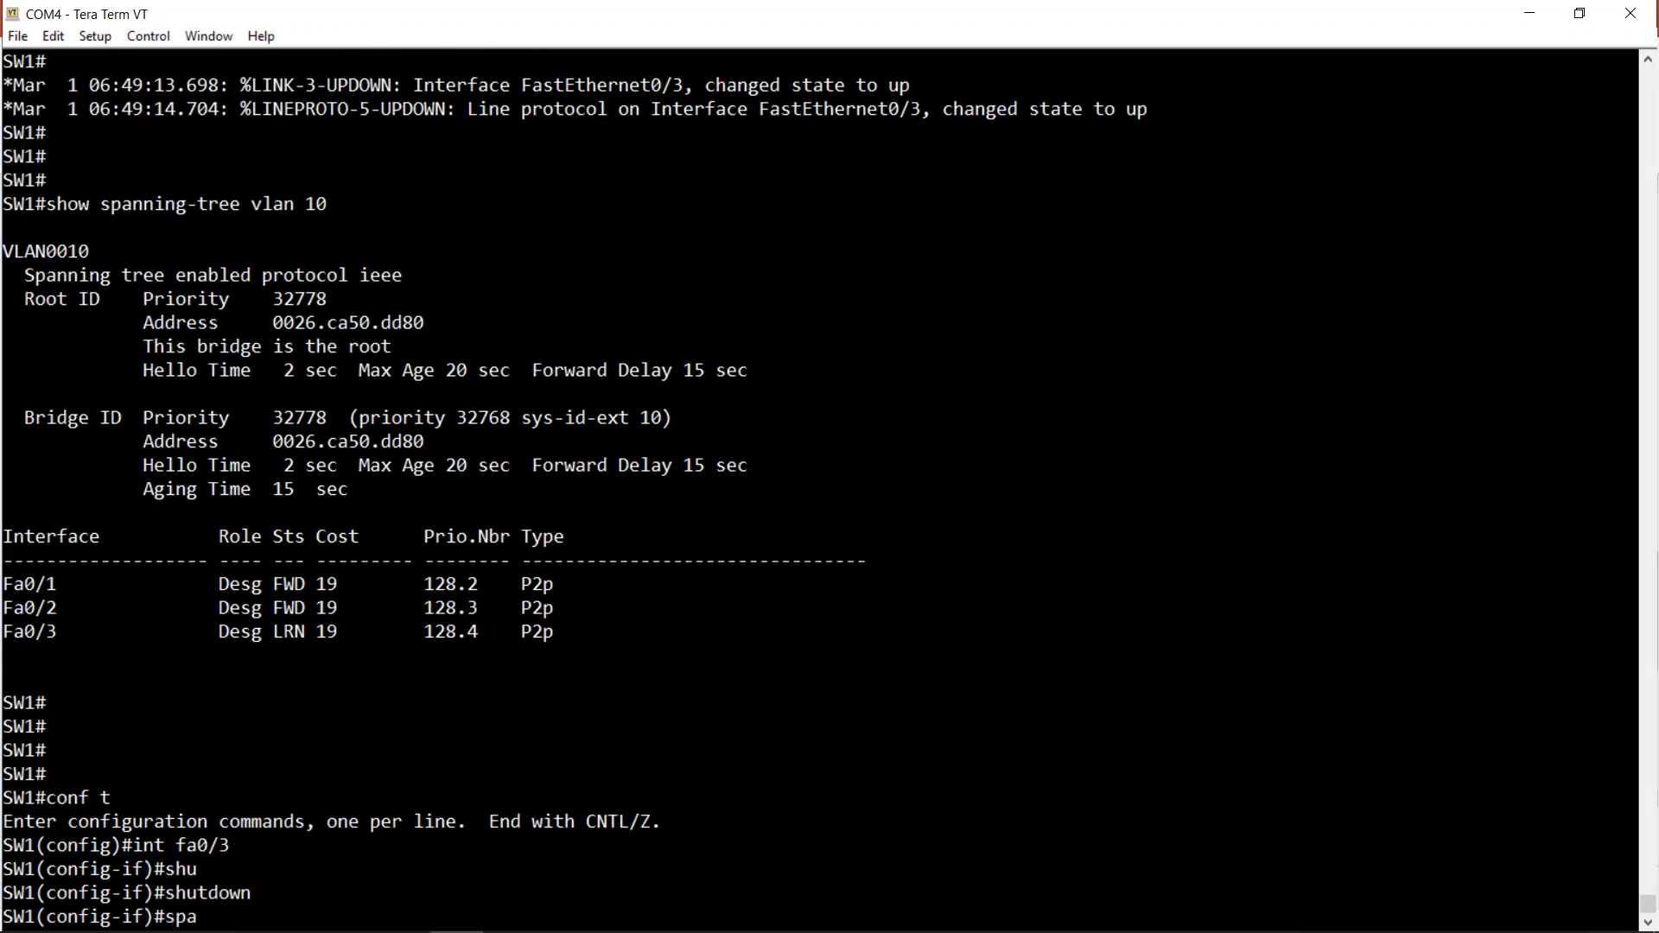
key(Tab)
text(portfa)
key(Tab)
key(Return)
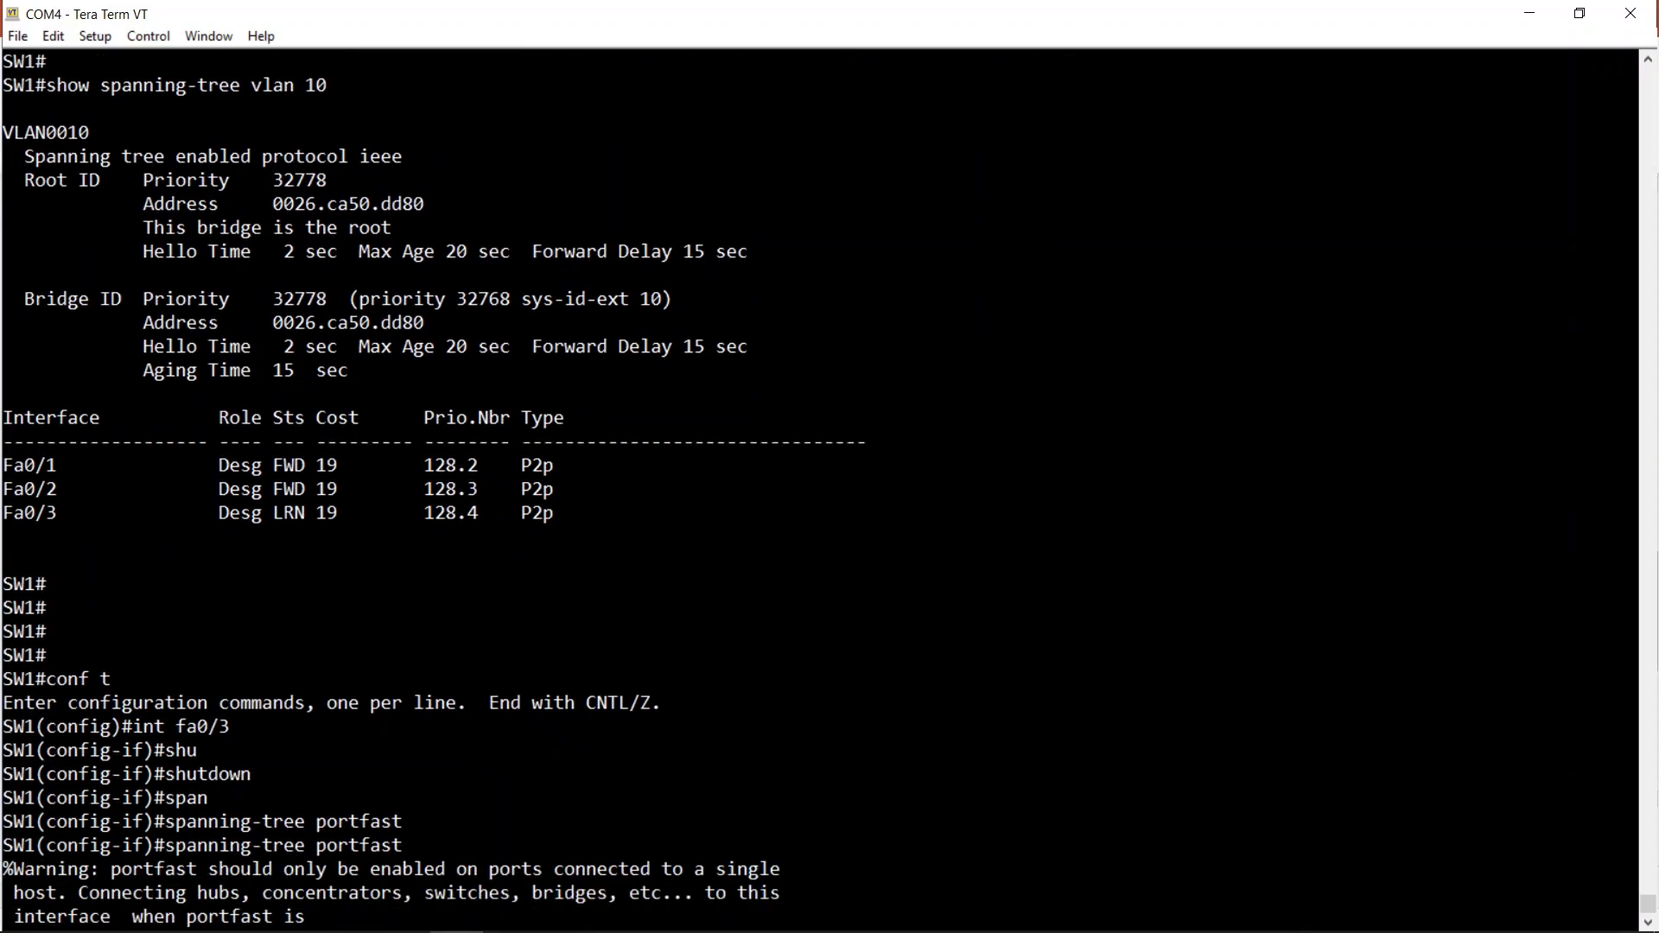
Bring interface fa0/3 back up with no shutdown
text(no shu)
key(Tab)
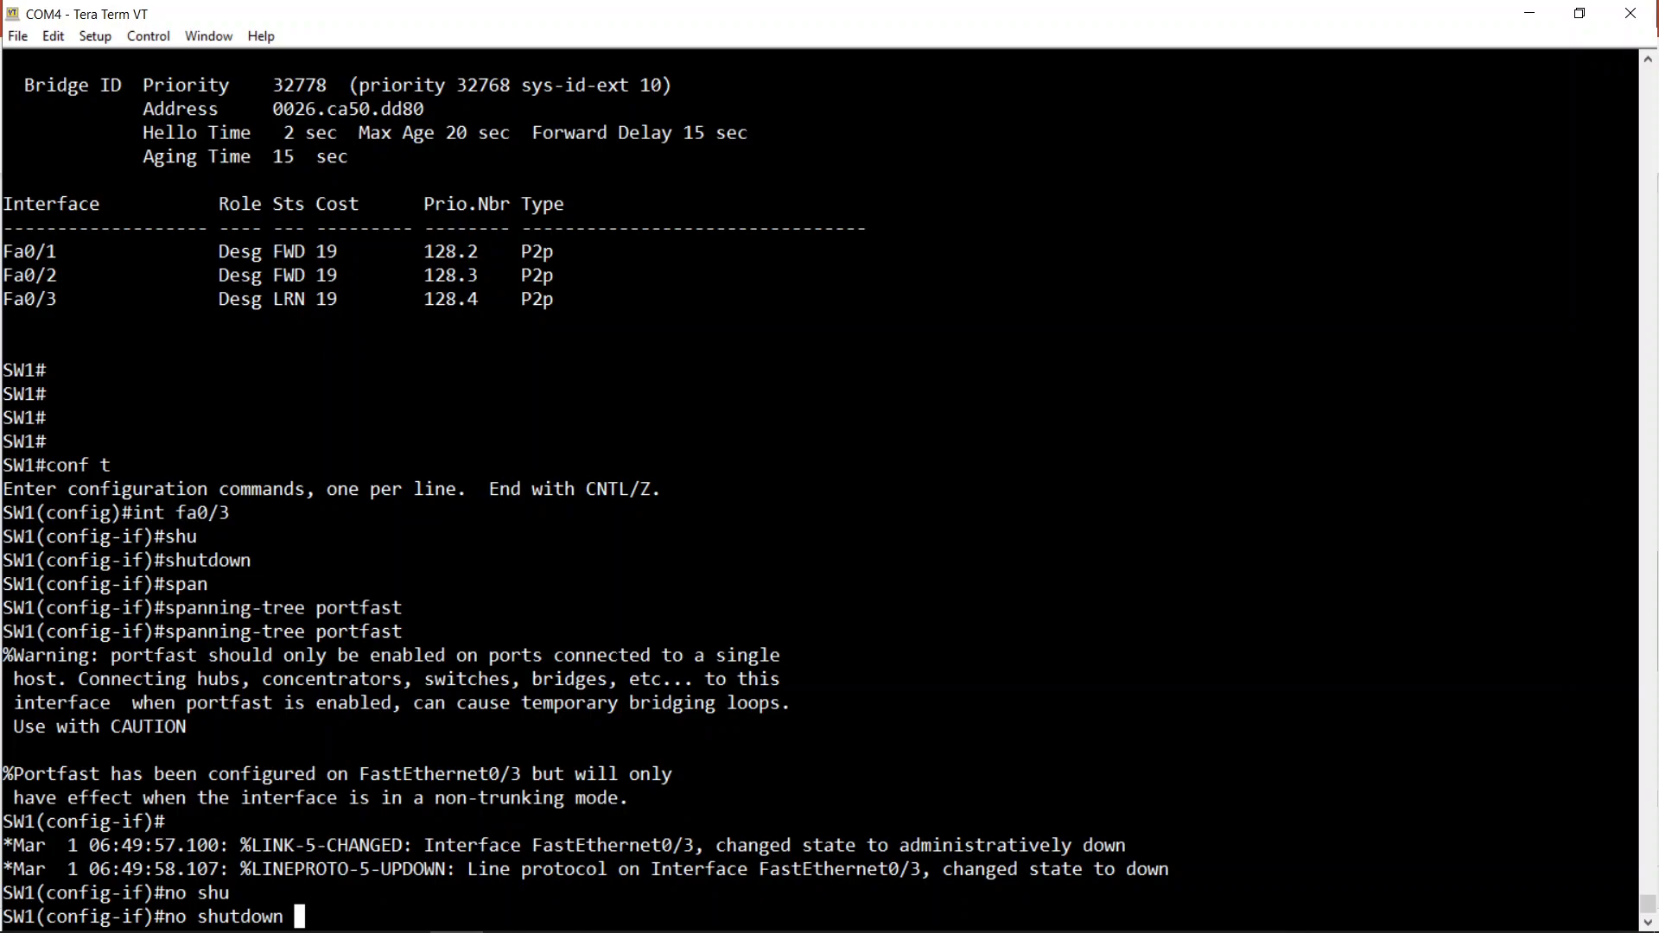
key(Return)
key(Return)
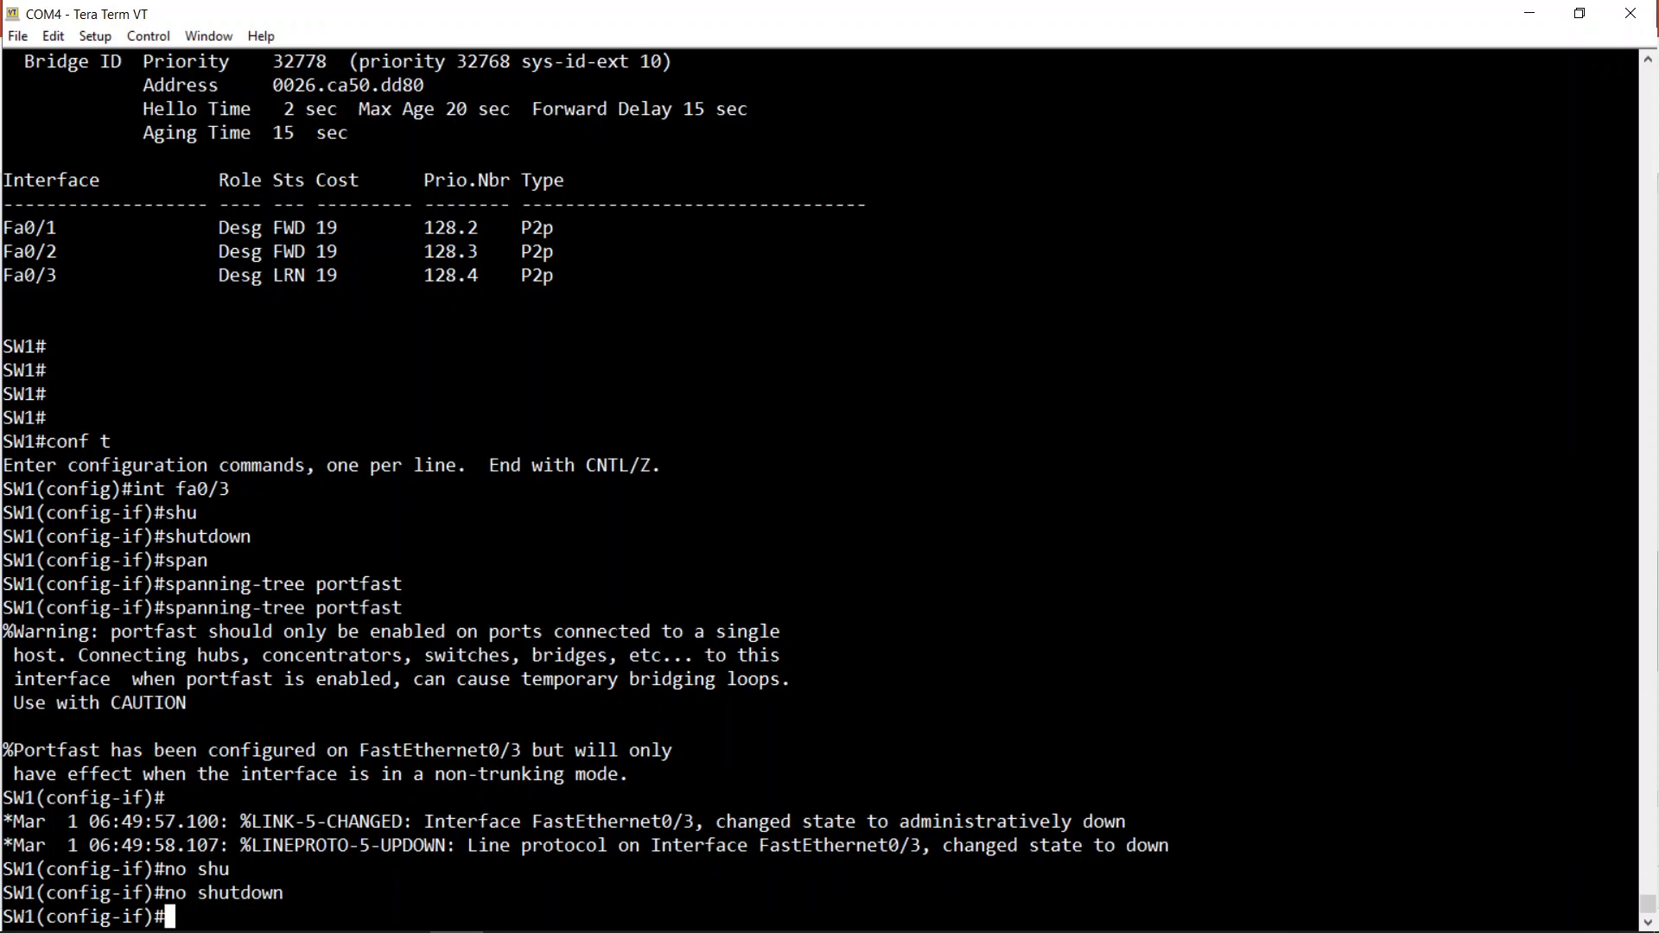
Exit configuration mode and check the VLAN 10 port states on SW1 with show spanning-tree vlan 10
key(ctrl+z)
text(sho)
key(Tab)
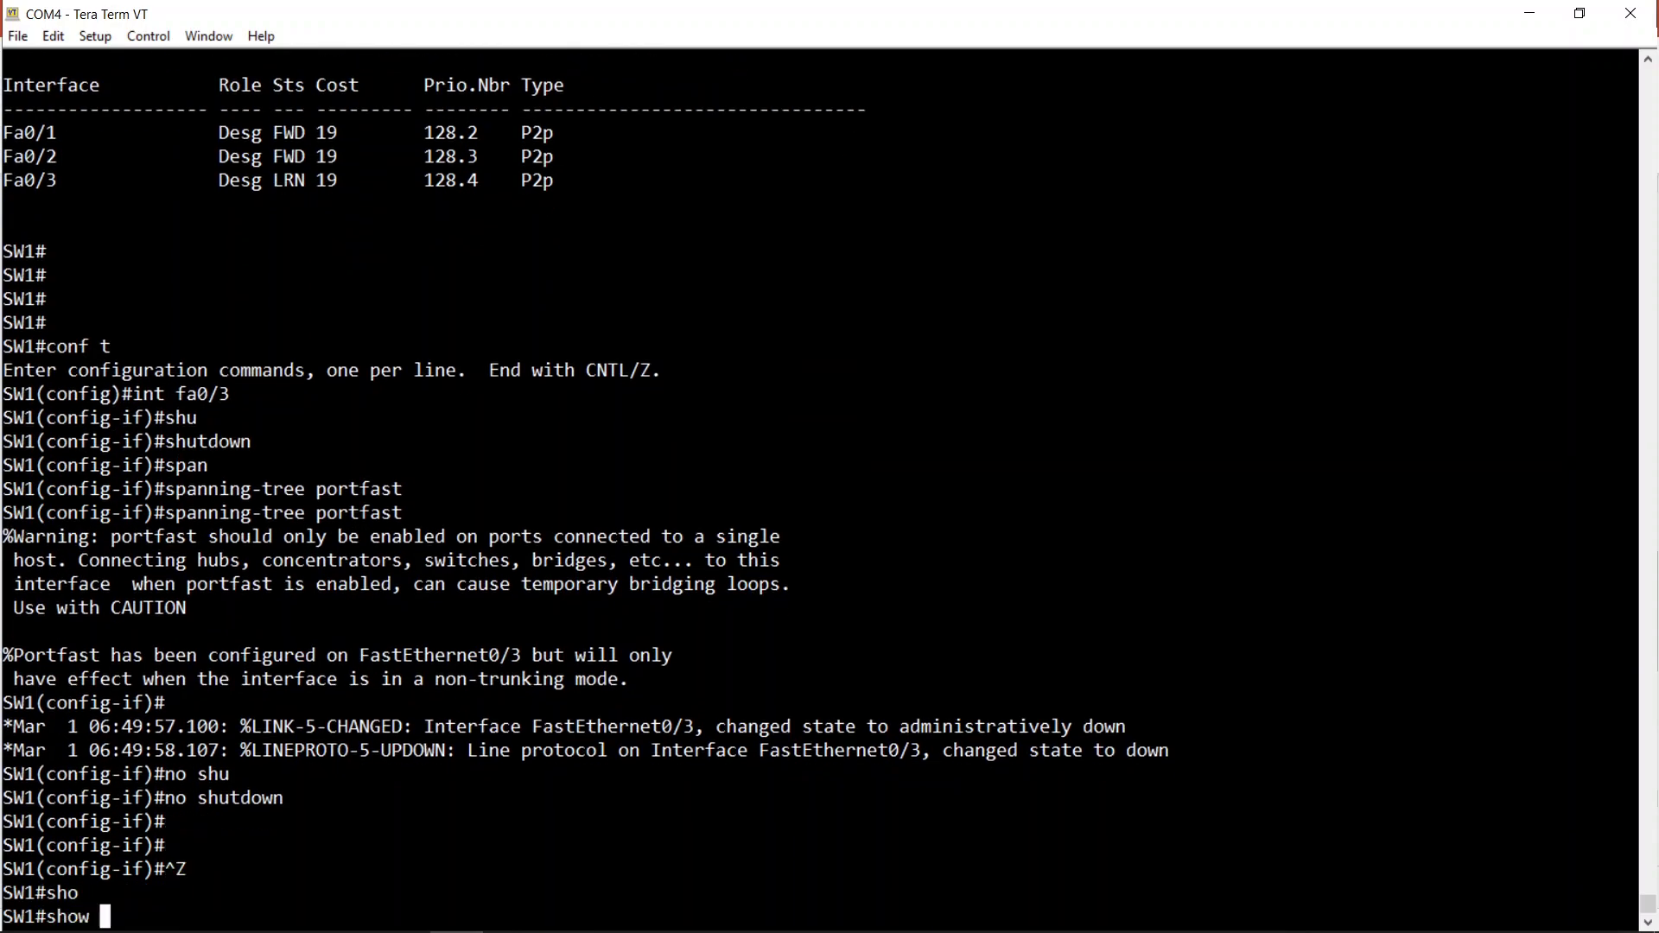
text(span)
key(Tab)
text(vlan)
key(Tab)
text(10)
key(Return)
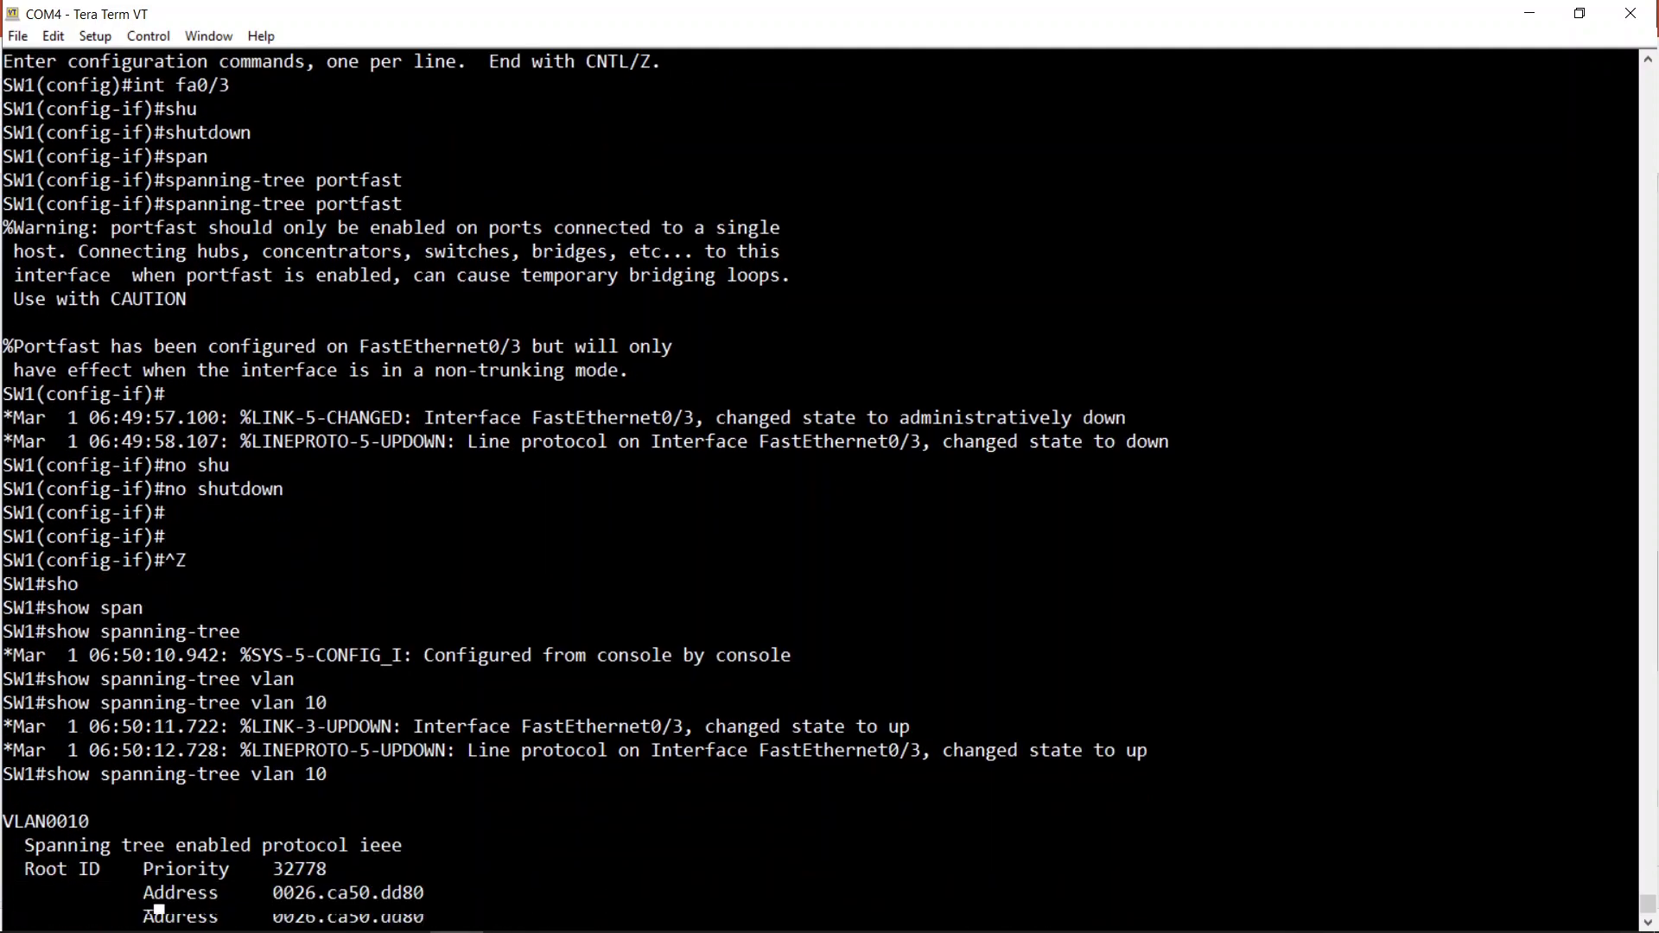
key(Return)
key(Return)
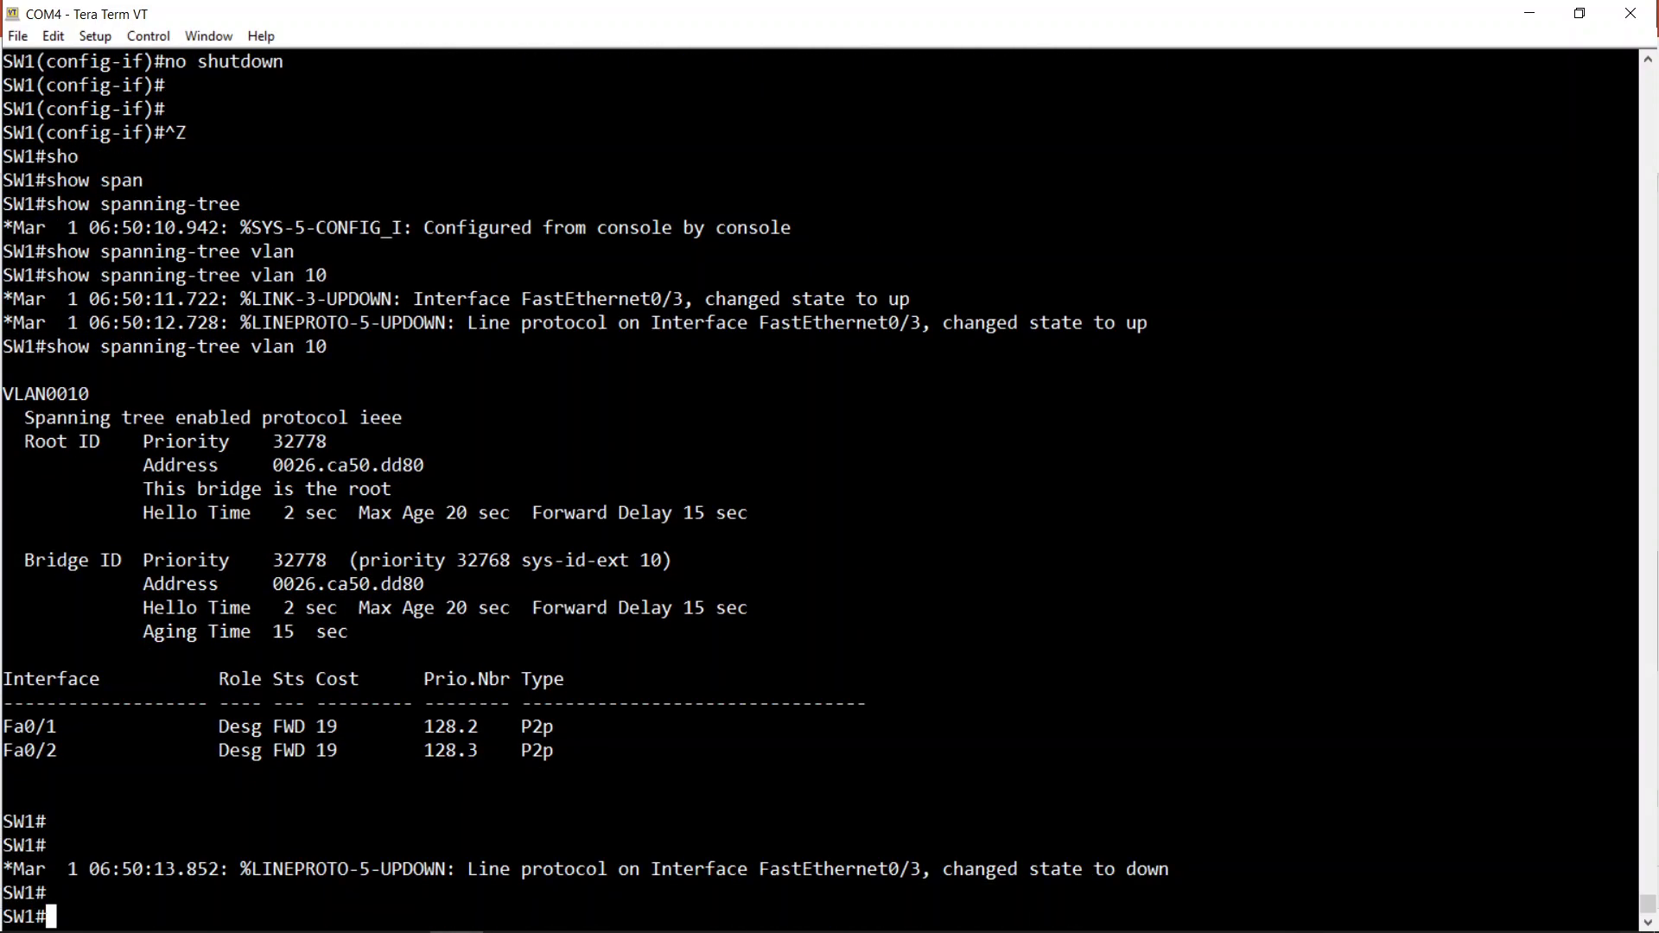
Run show spanning-tree vlan 10 again to recheck fa0/3 as its link comes up
key(Up)
key(Return)
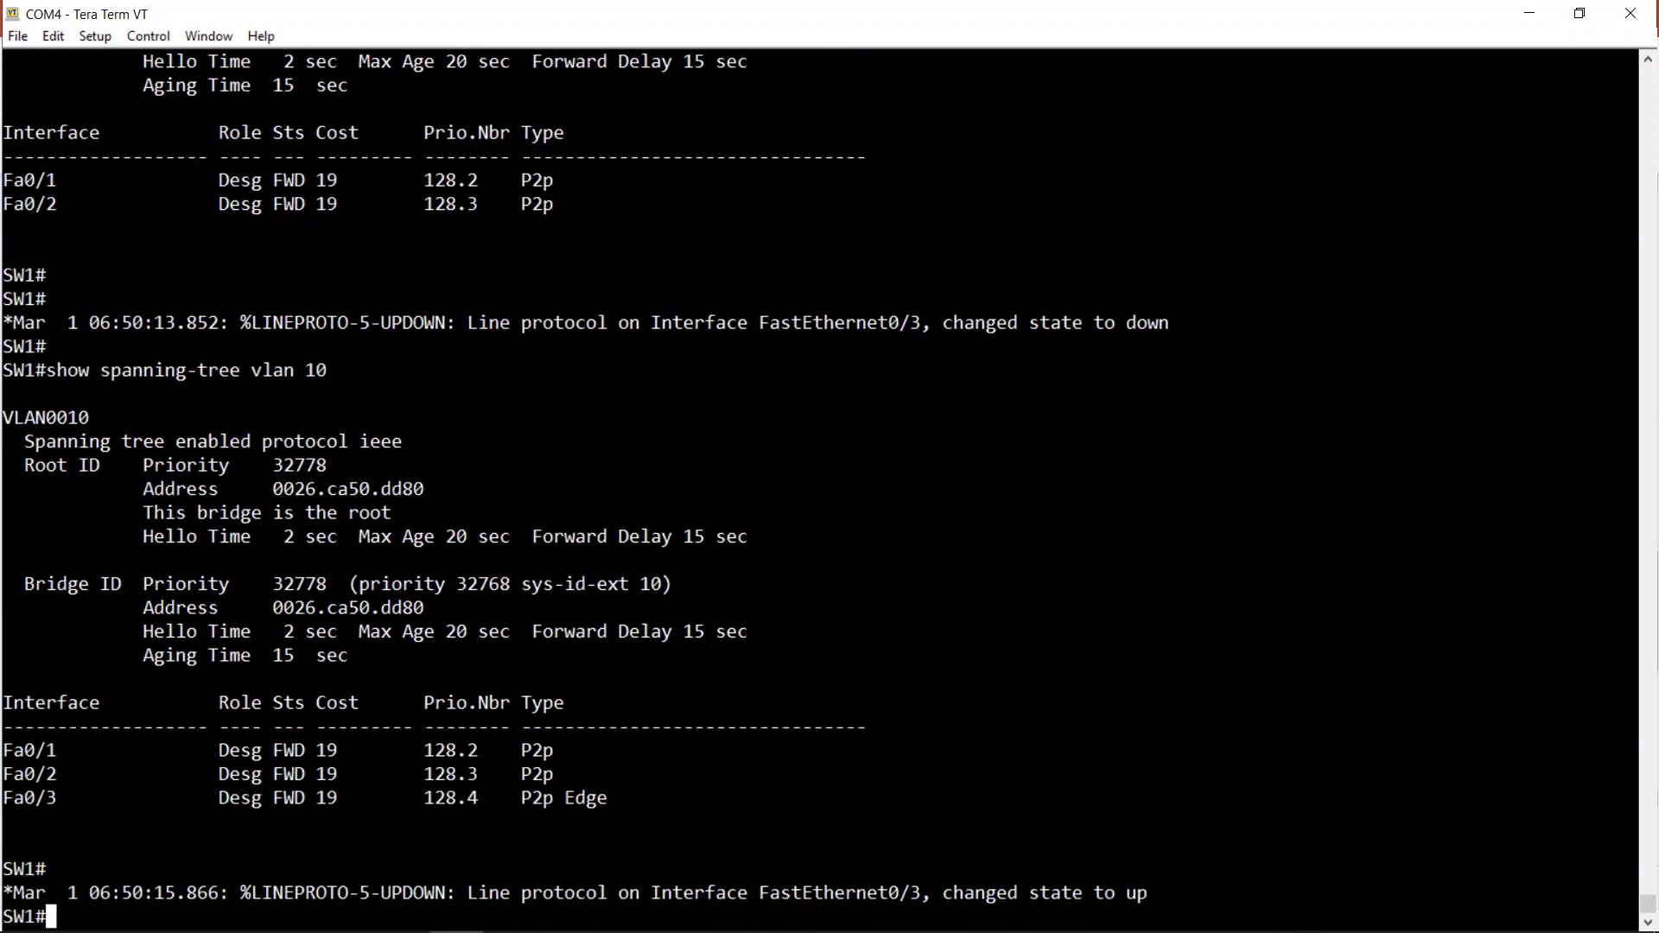
key(Return)
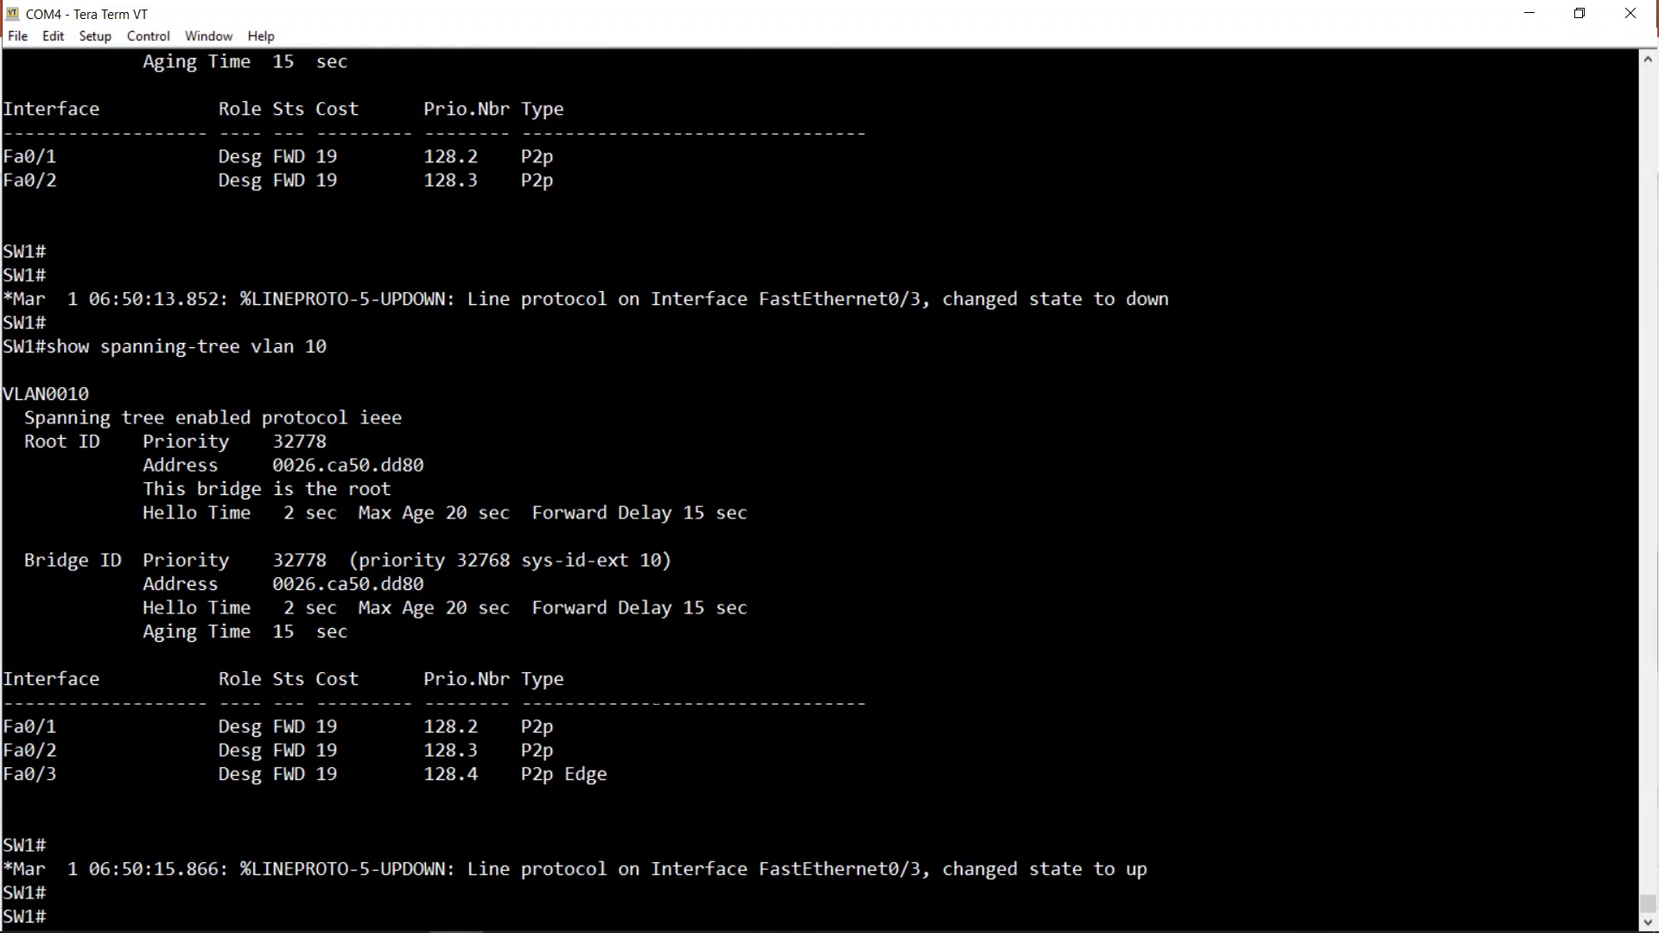
Check the PortFast status of fa0/3 with show spanning-tree vlan 10 interface fa0/3 portfast, listing the available interface types along the way
text(sho)
key(Tab)
text(span)
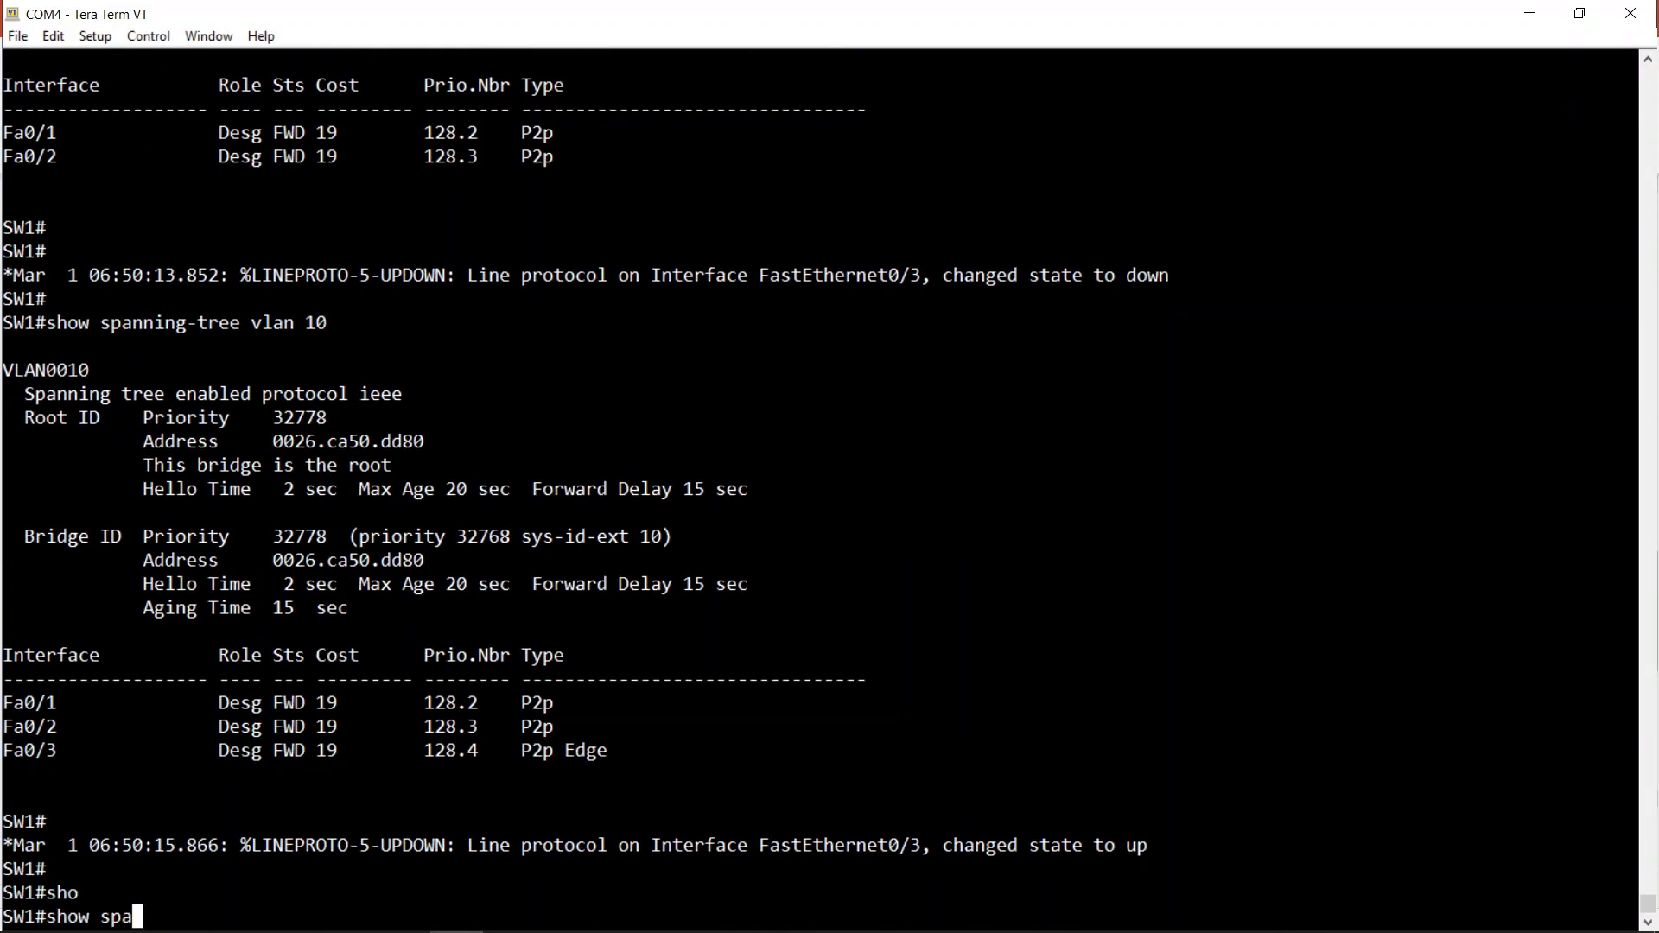
key(Tab)
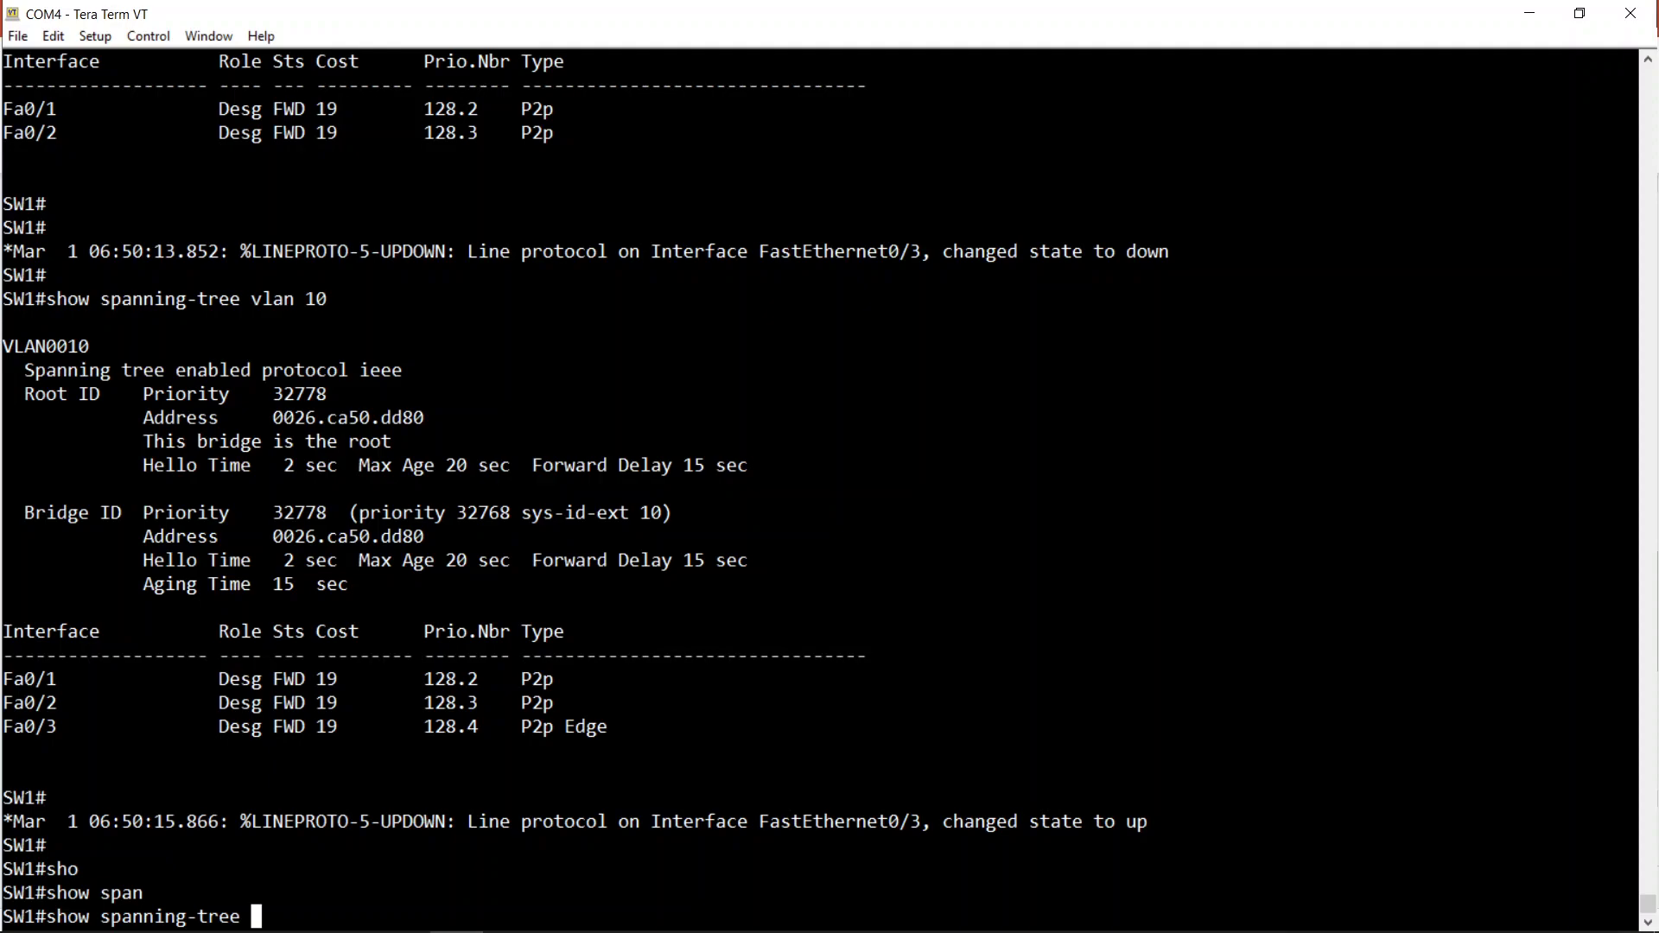
text(vlan)
key(Tab)
text(10 i)
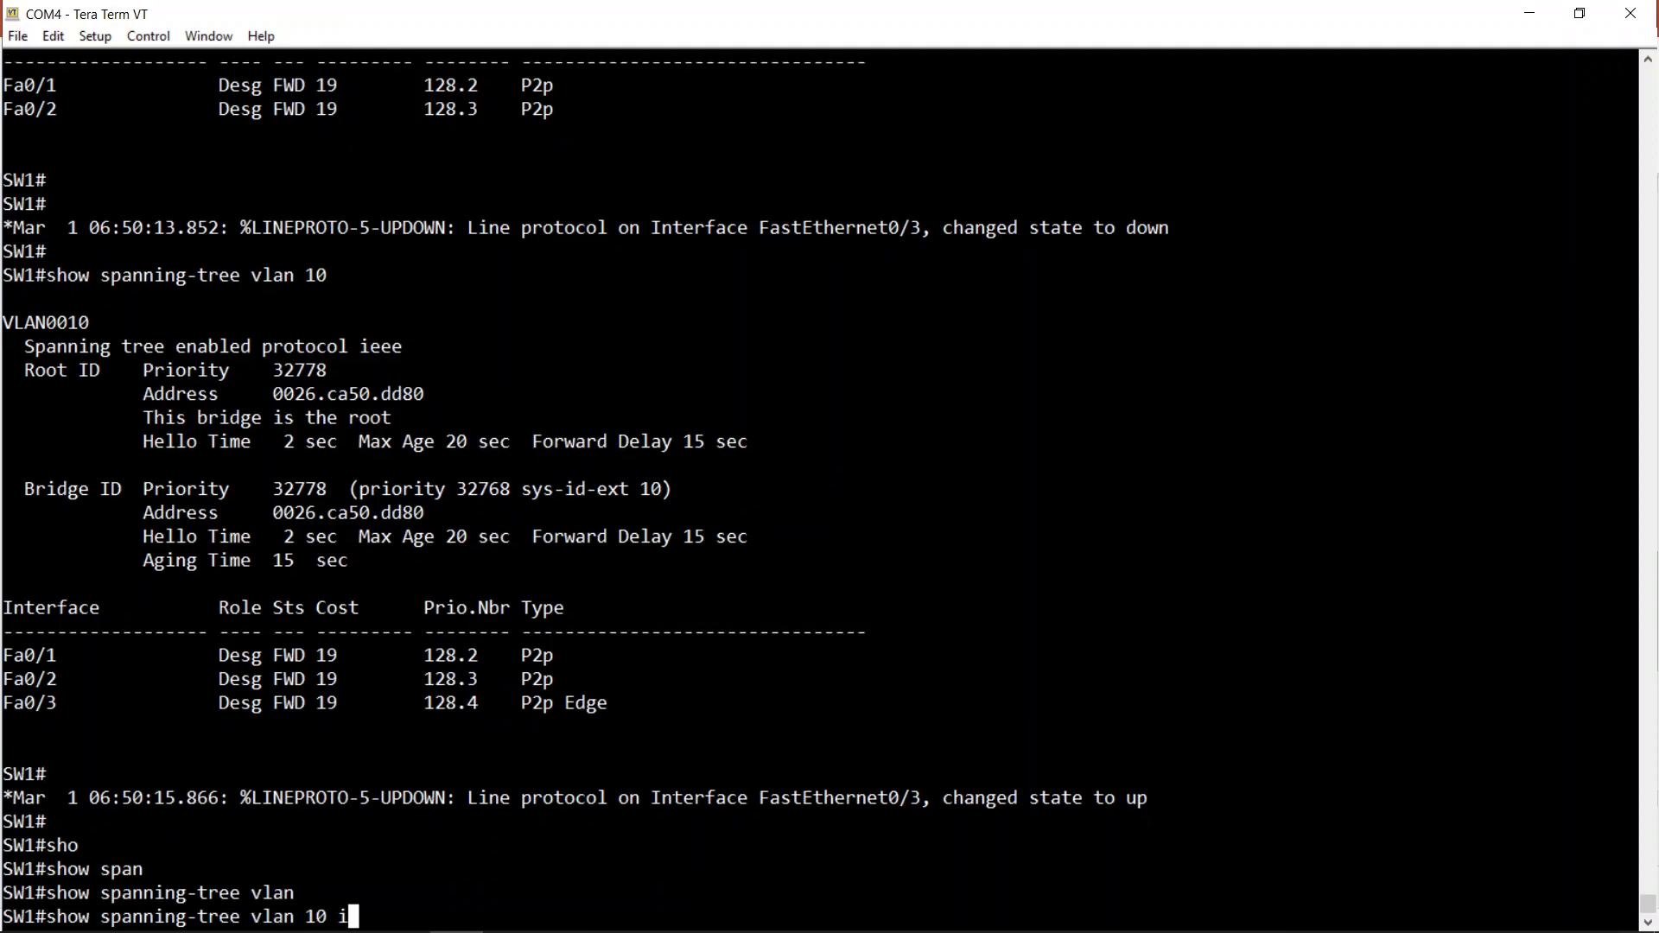
text(nter)
key(Tab)
text(?)
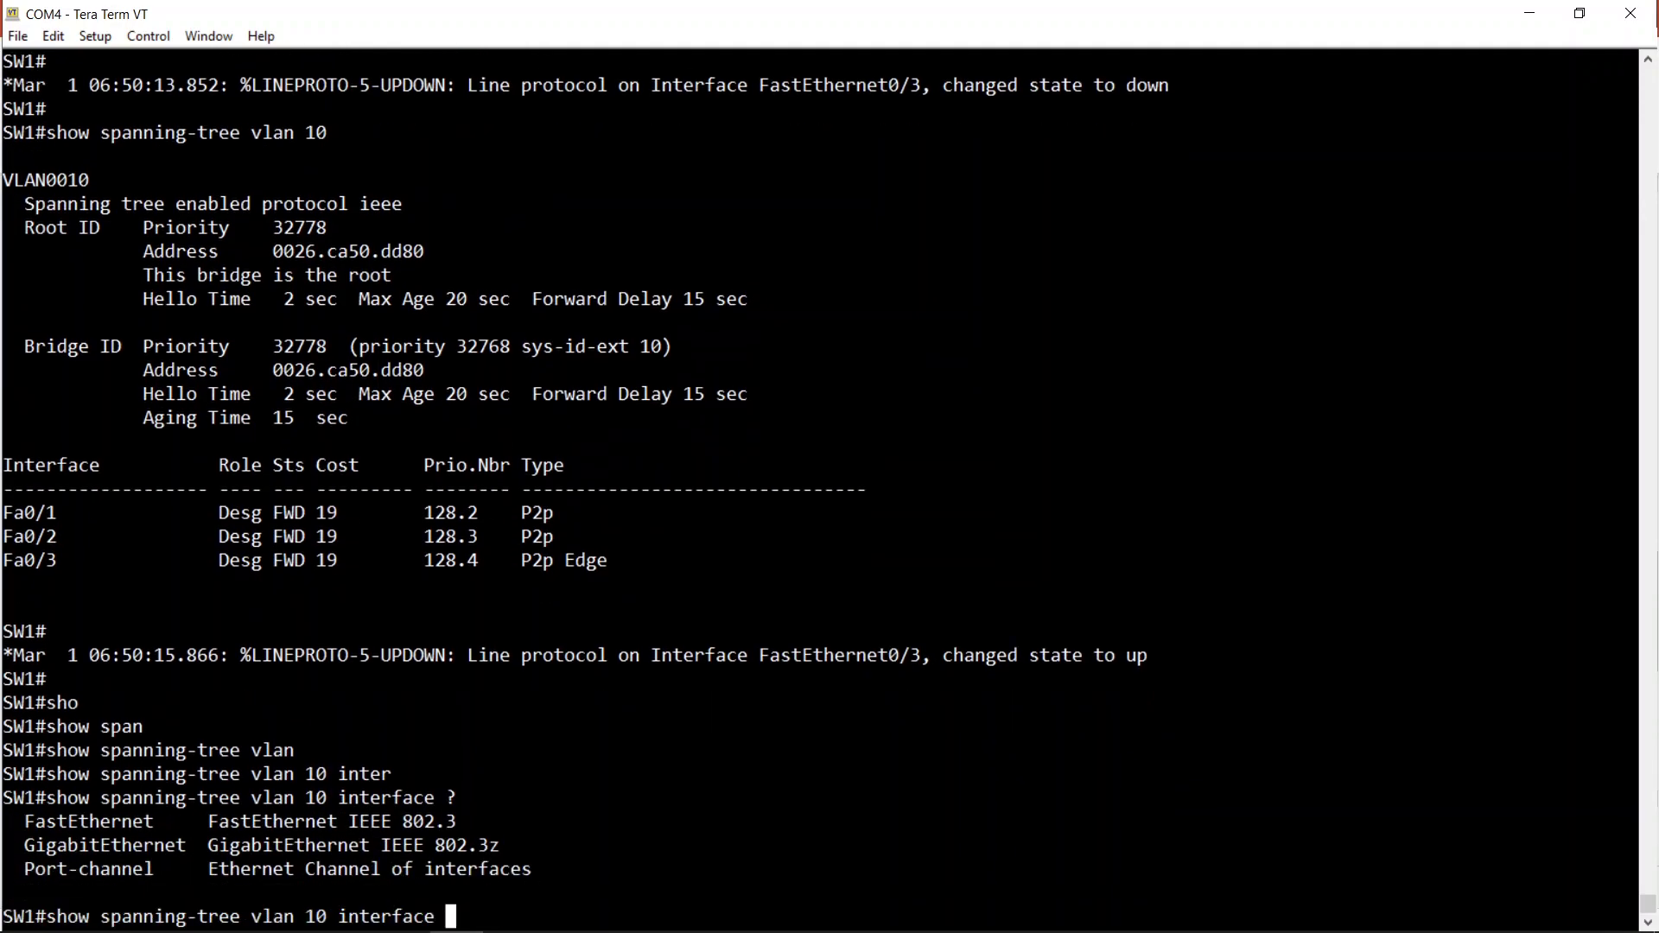
text(fa0/3 portf)
key(Tab)
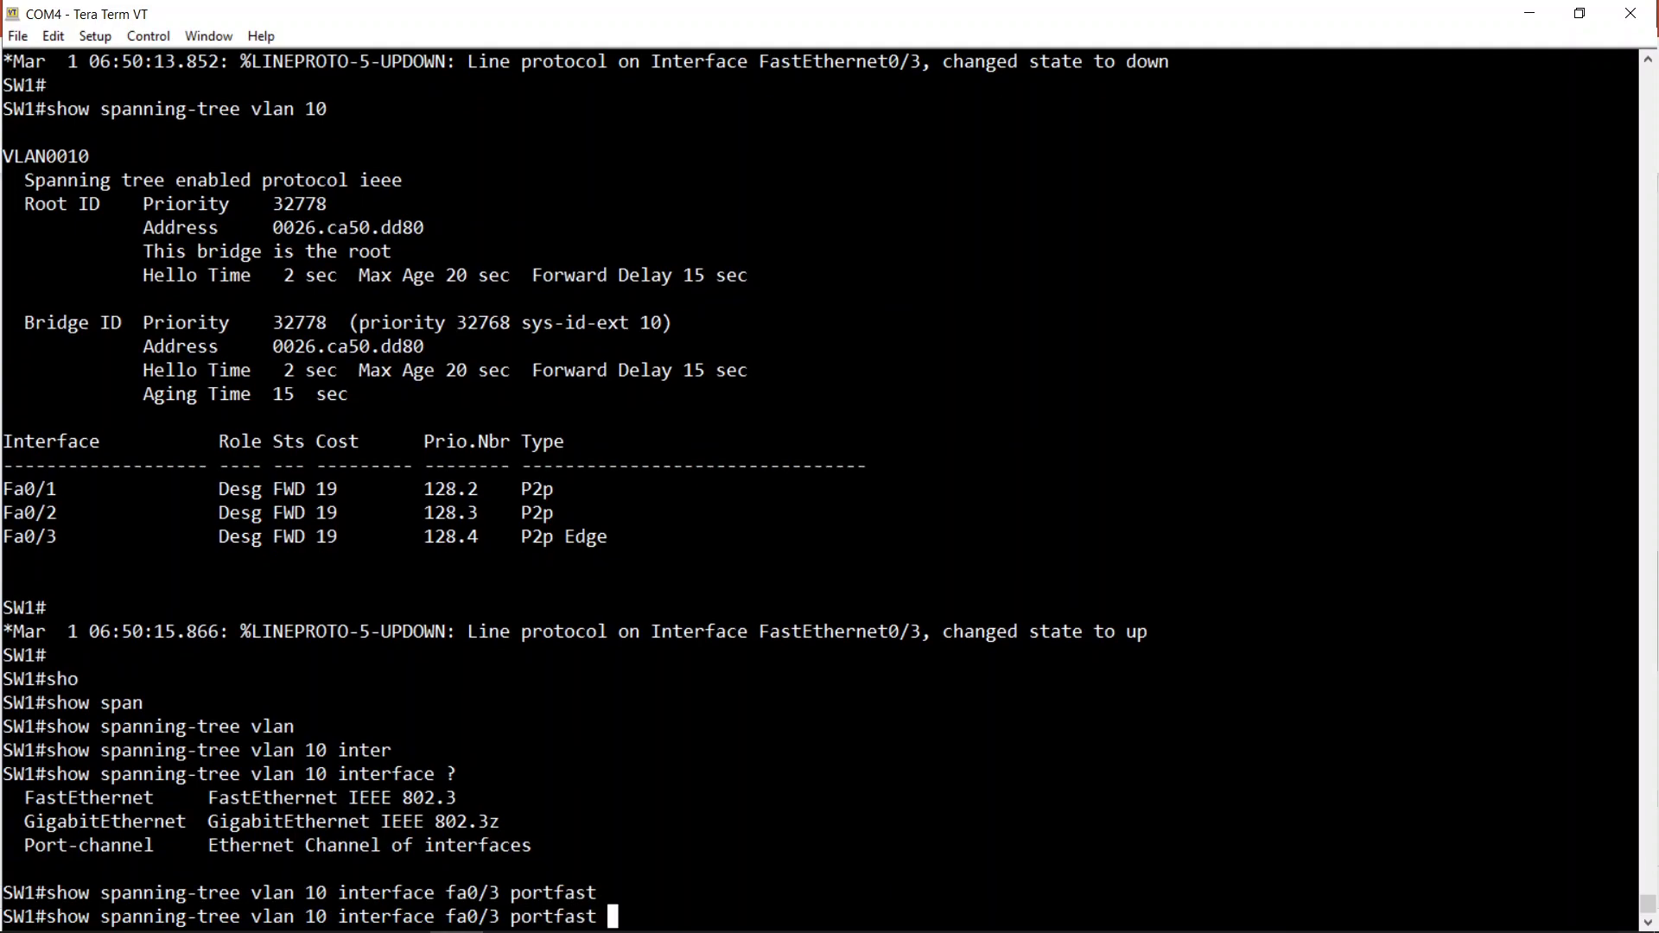
key(Return)
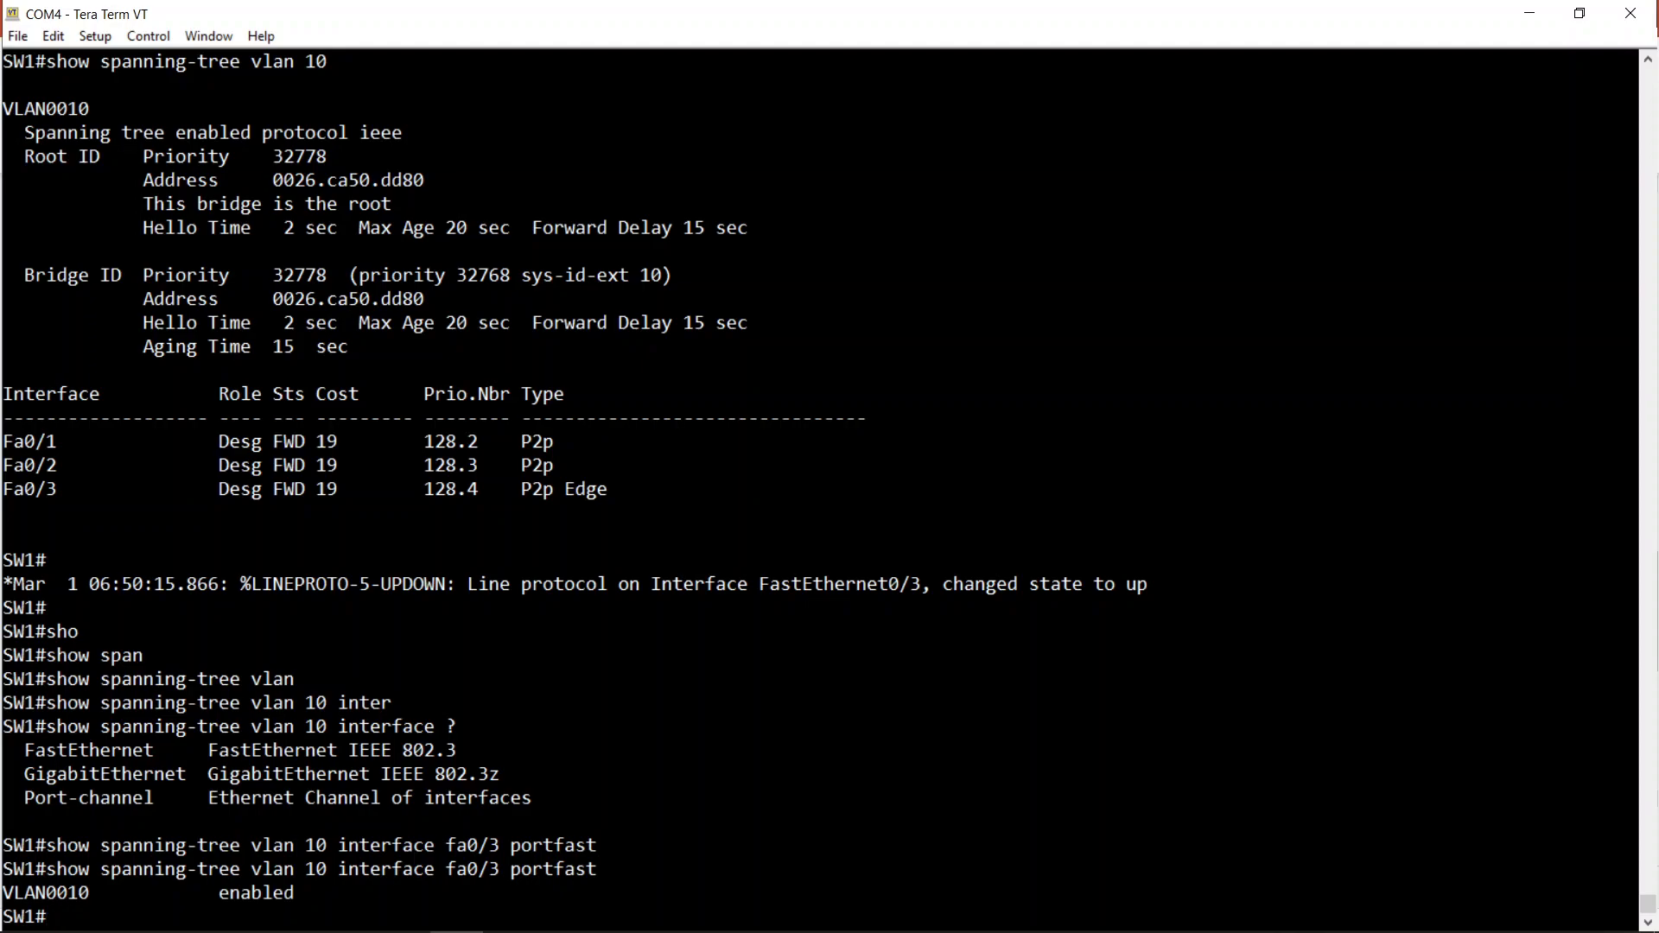
key(Return)
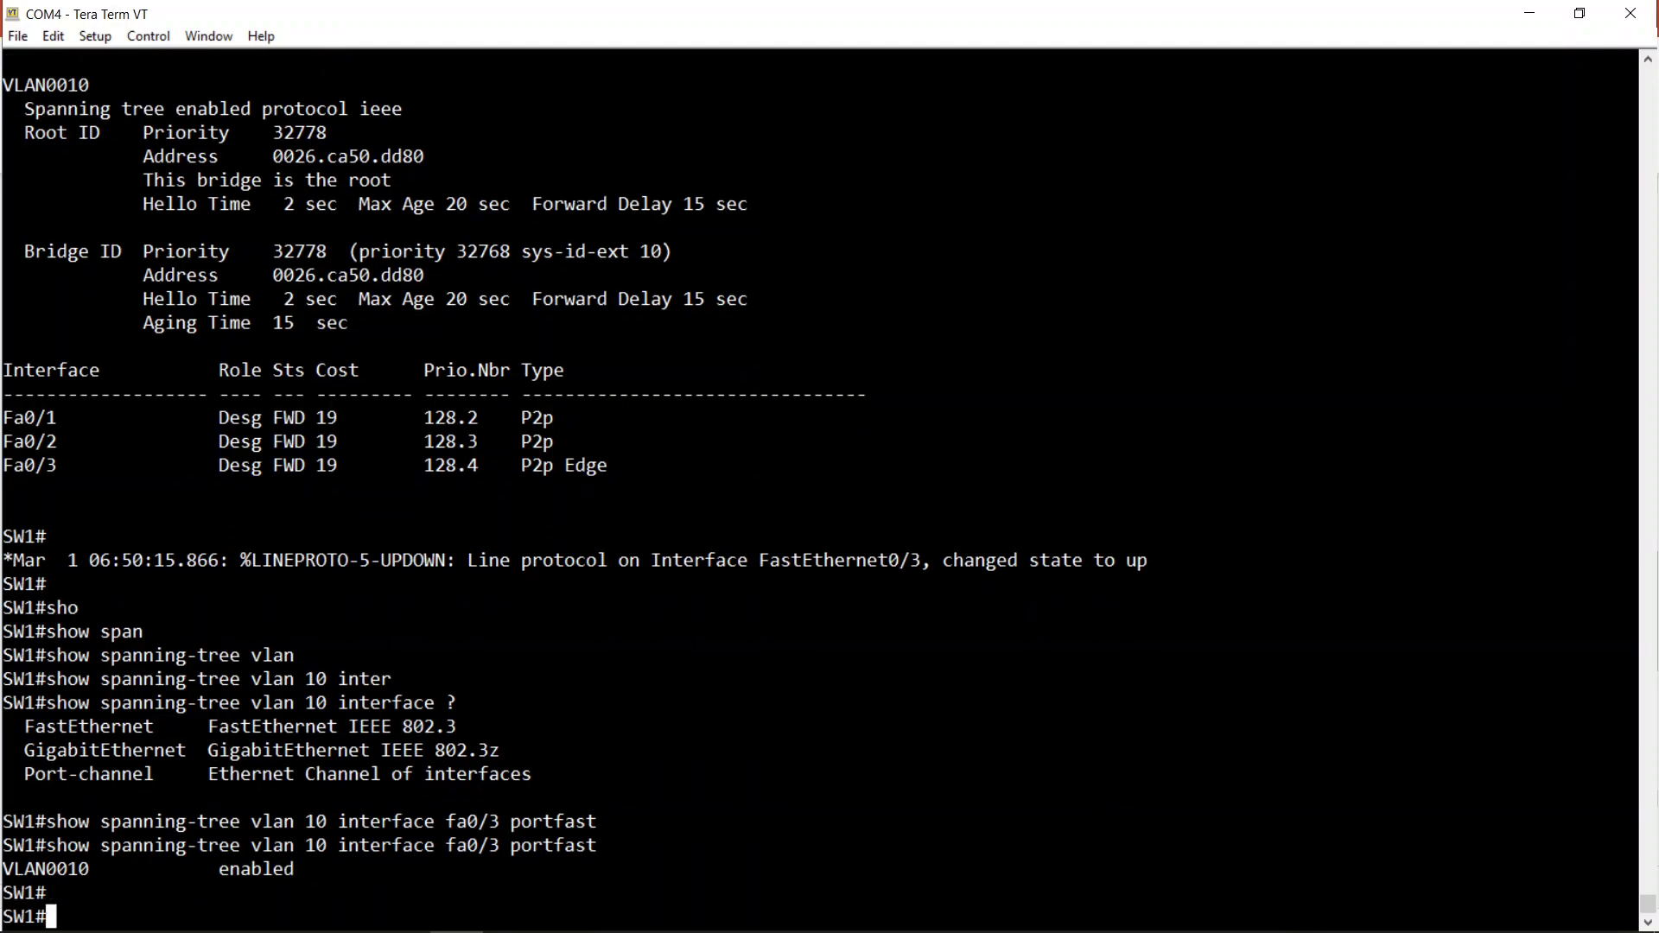
Display SW1's overall spanning-tree mode, feature defaults and per-VLAN port counts with show spanning-tree summary
text(sj)
key(Tab)
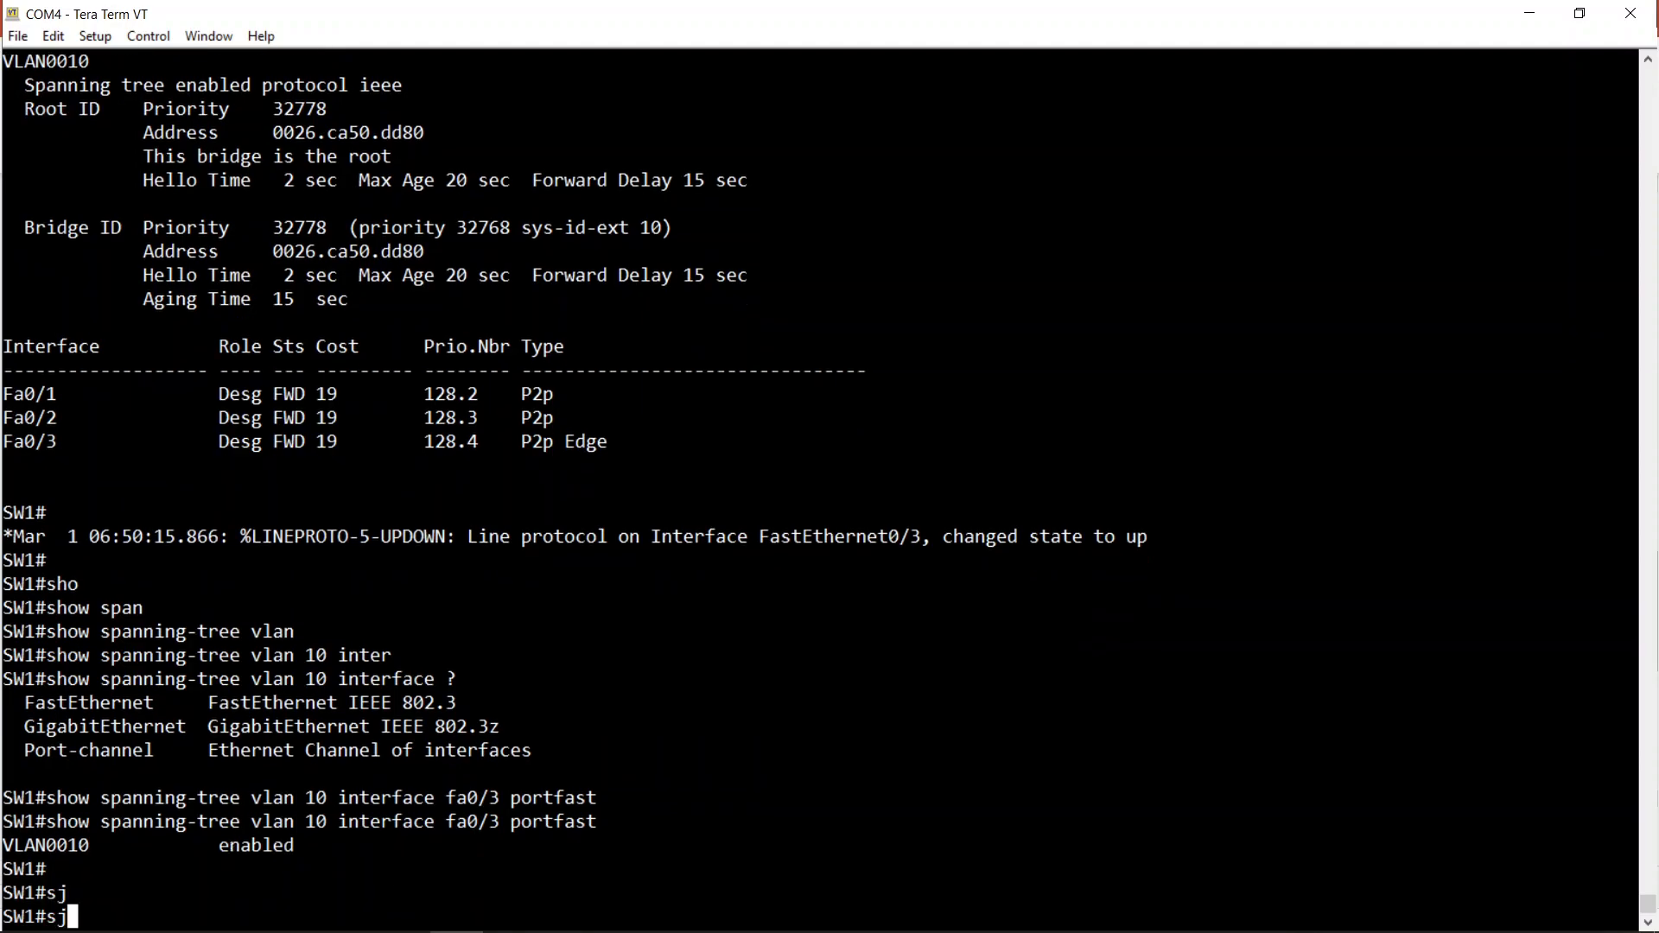
key(BackSpace)
text(o)
key(Left)
text(h)
key(Right)
text(w )
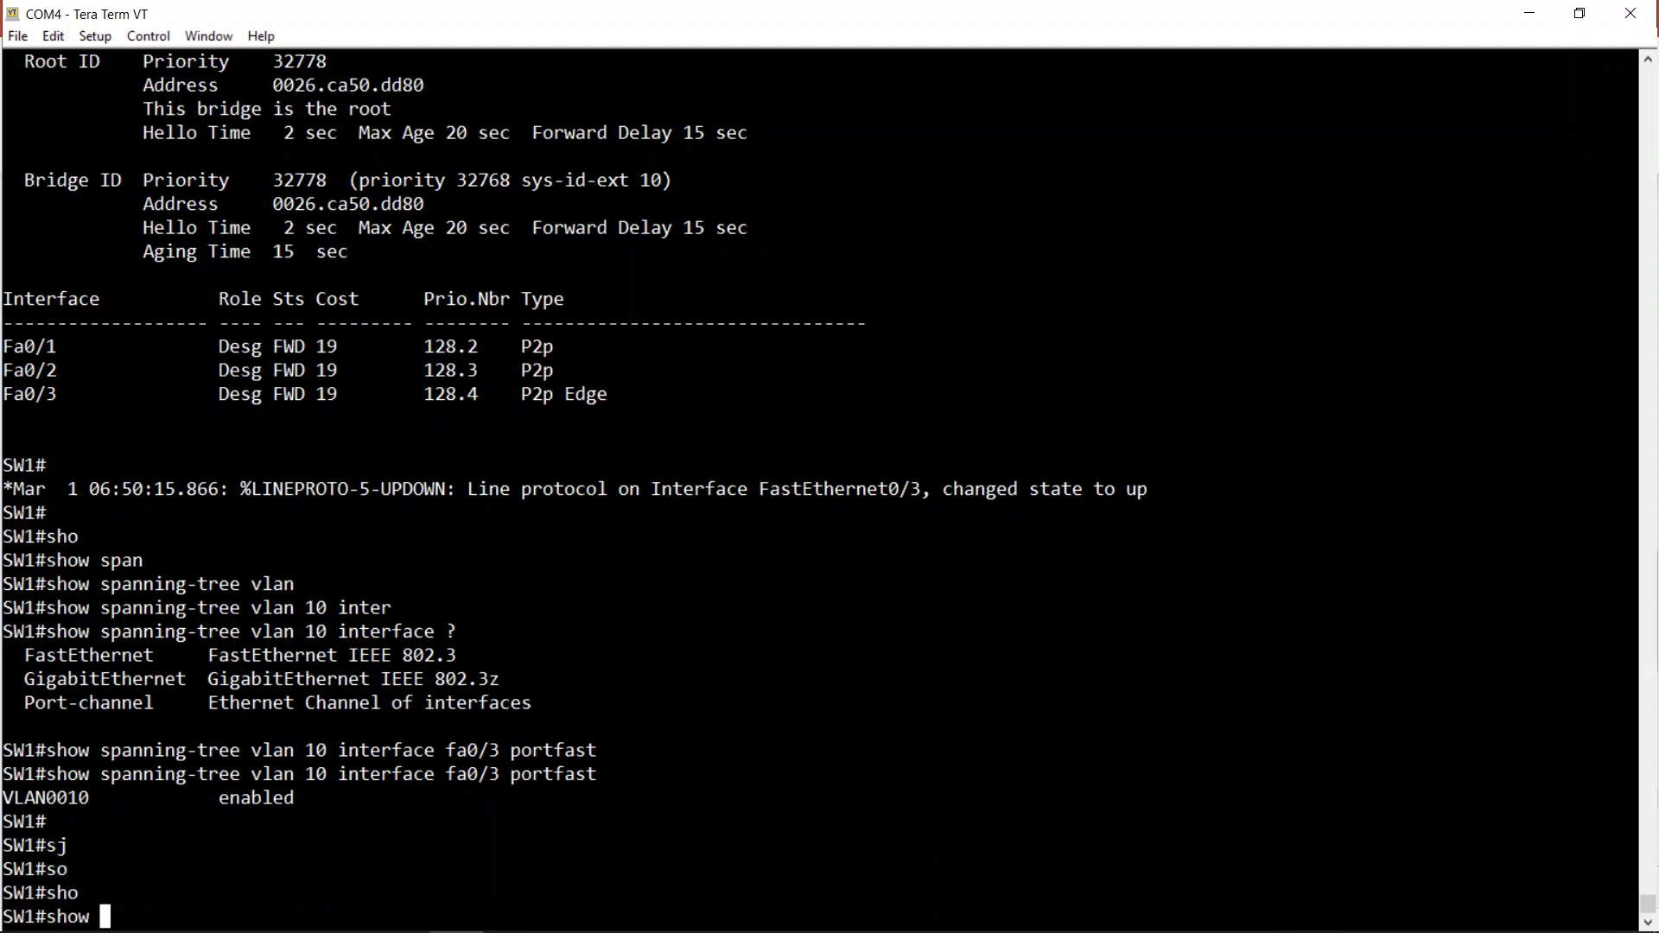
text(span)
key(Tab)
text(sum)
key(Tab)
key(Return)
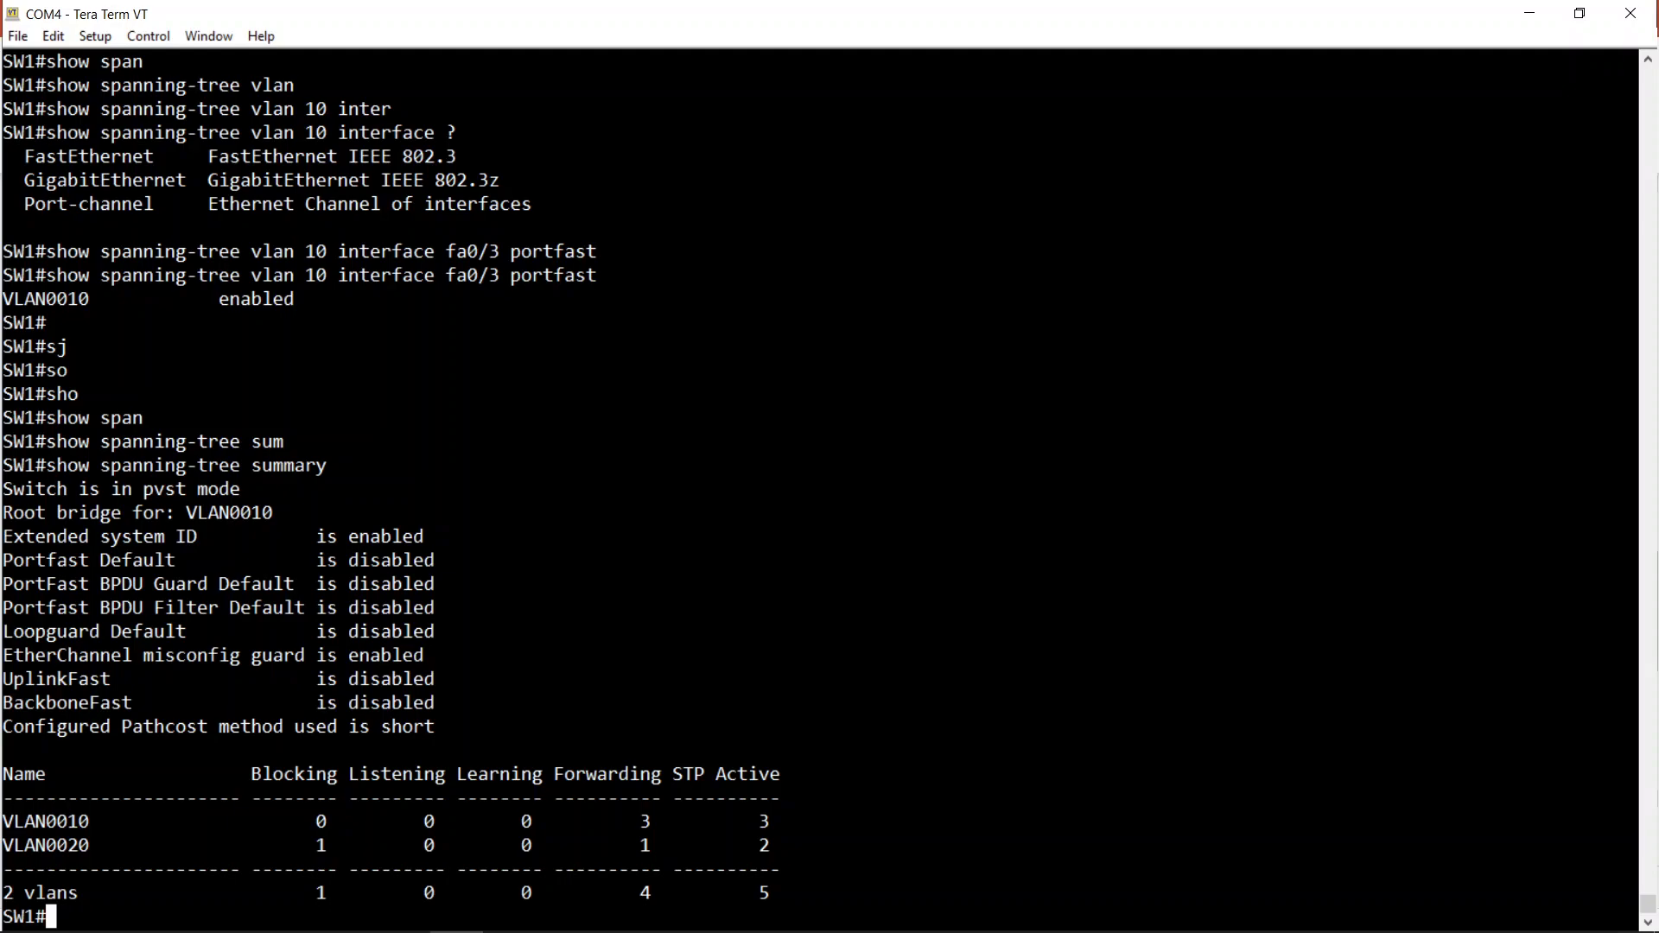
key(Return)
key(Return)
key(Return)
key(Return)
key(Return)
key(Return)
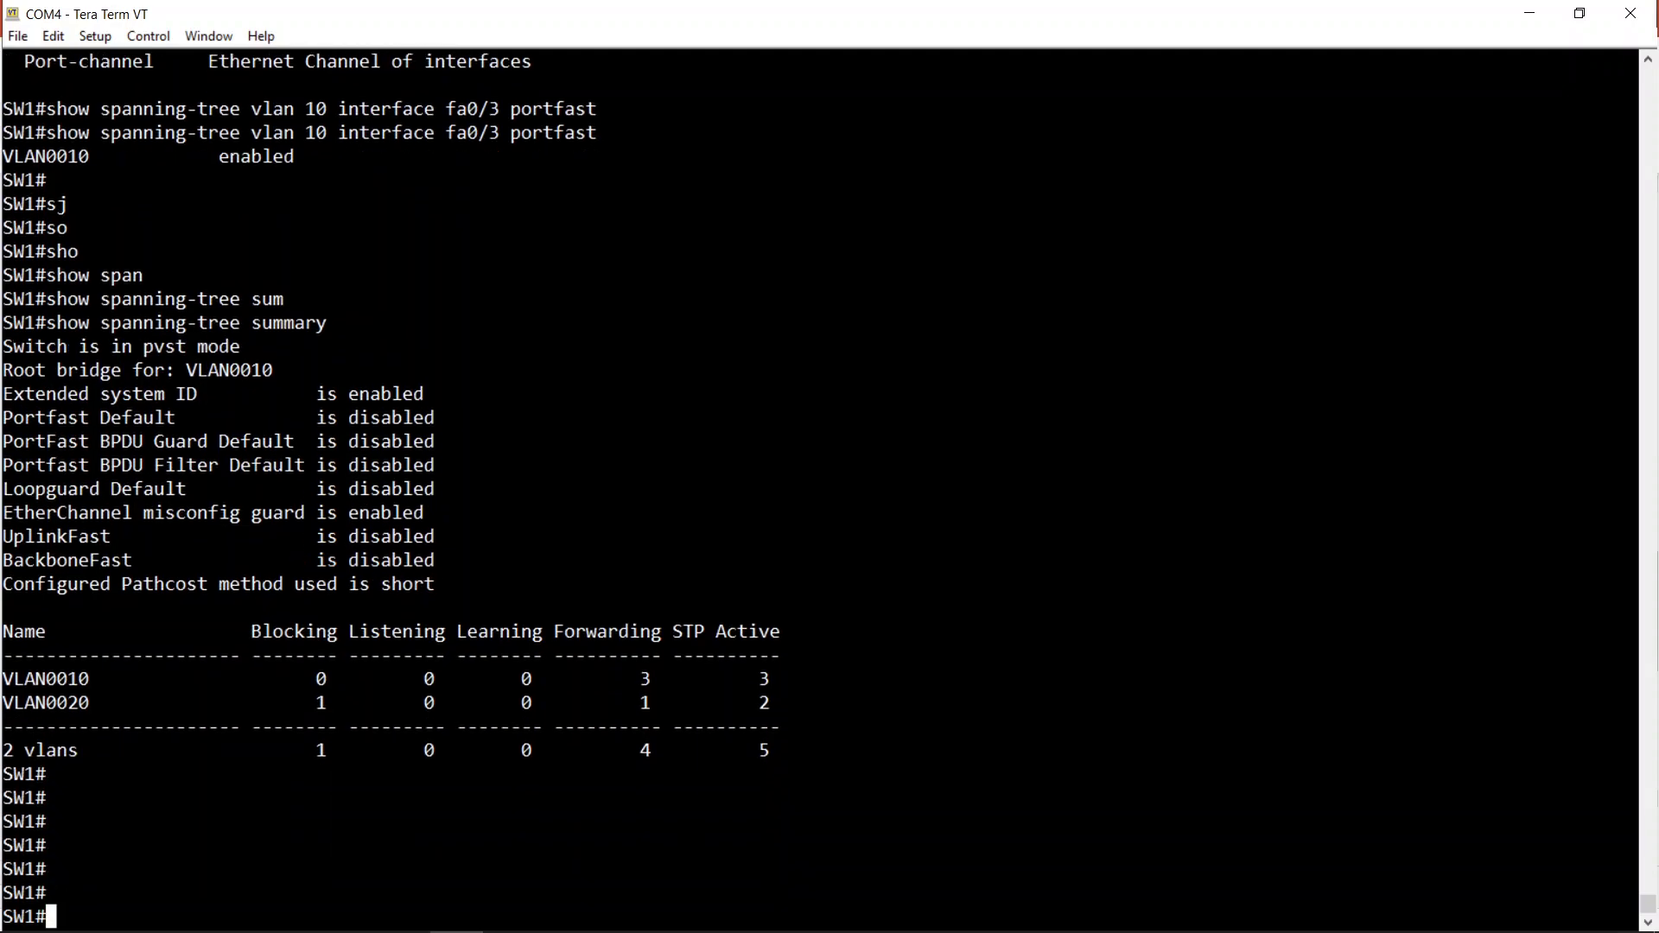
key(Return)
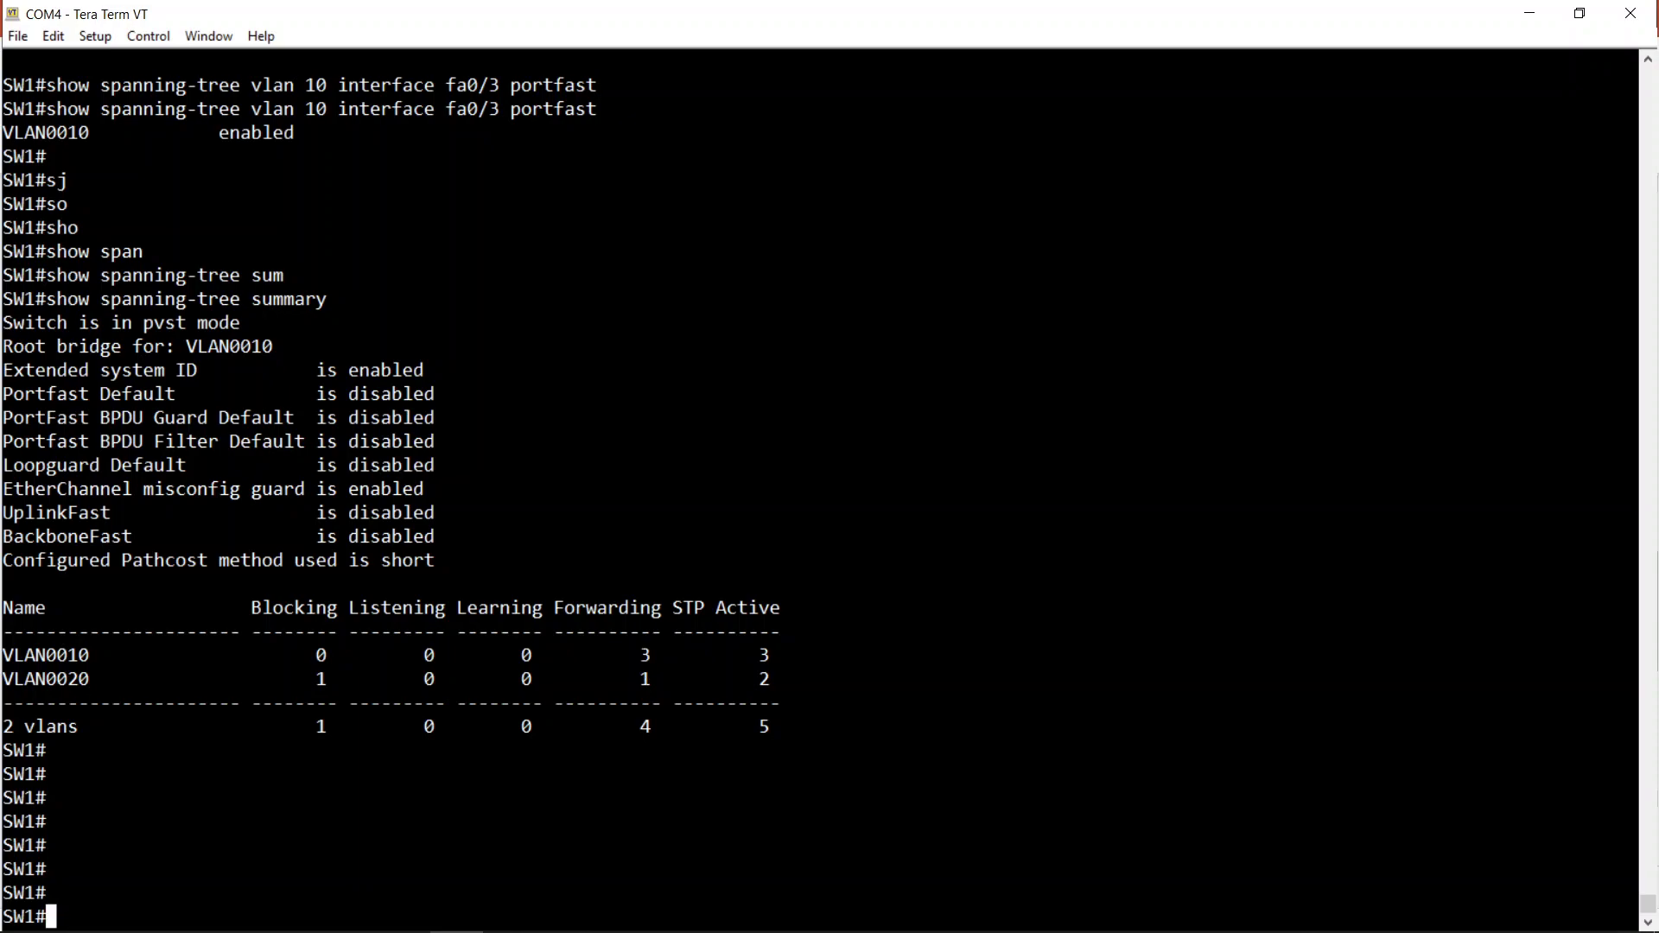
key(Return)
key(Return)
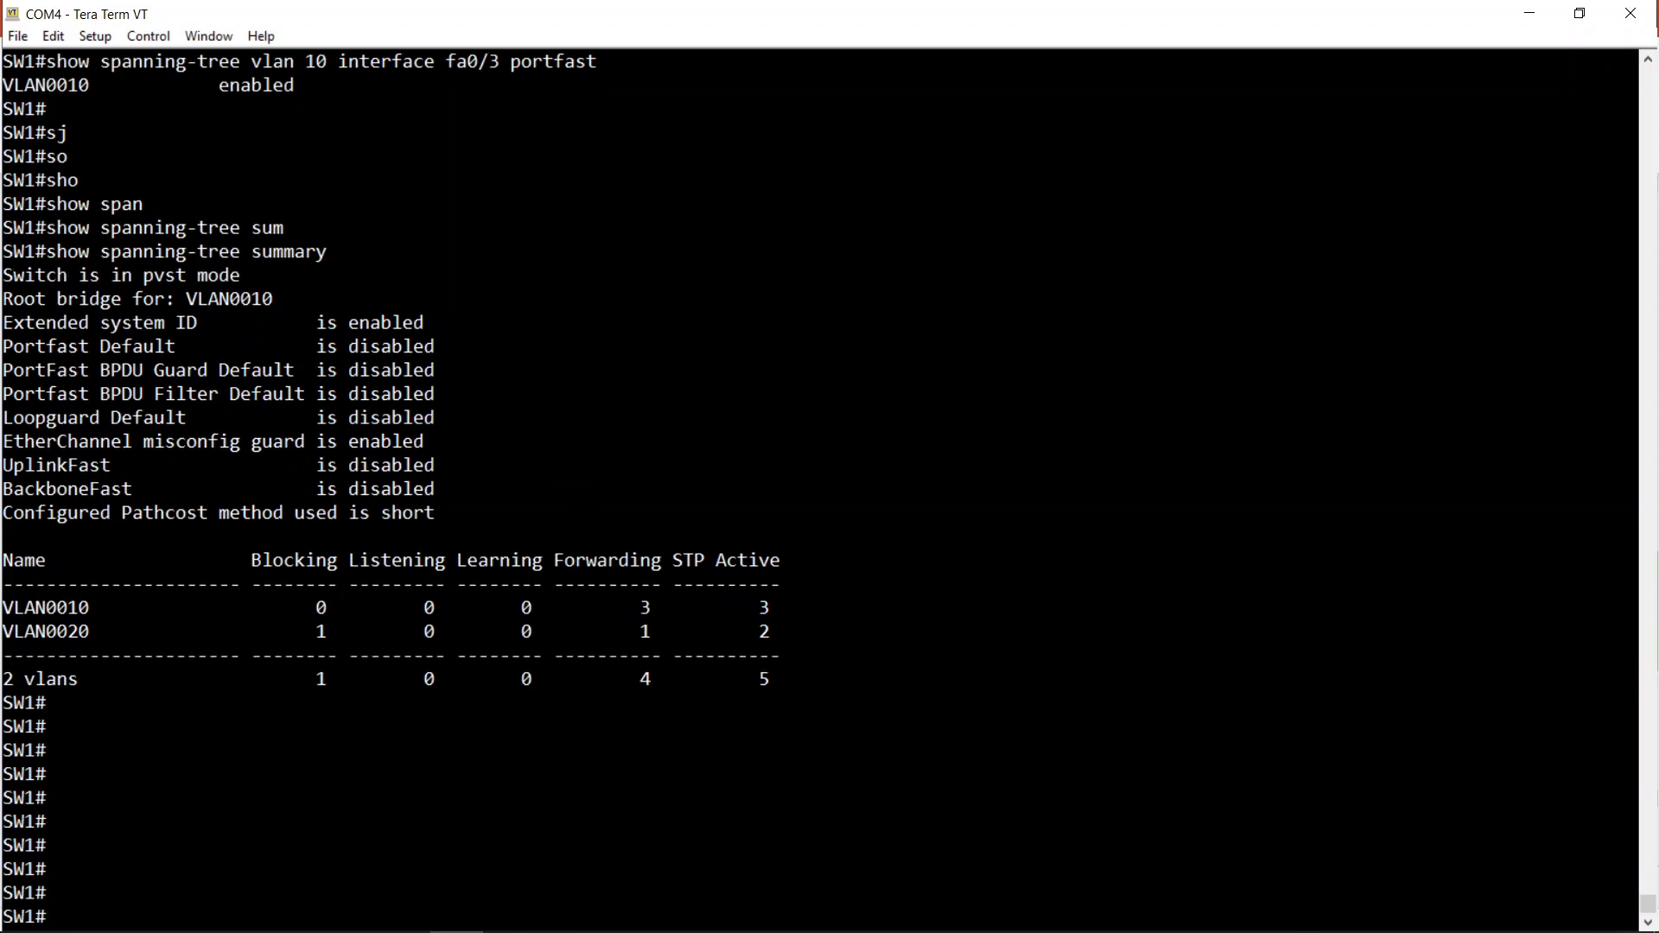
key(Return)
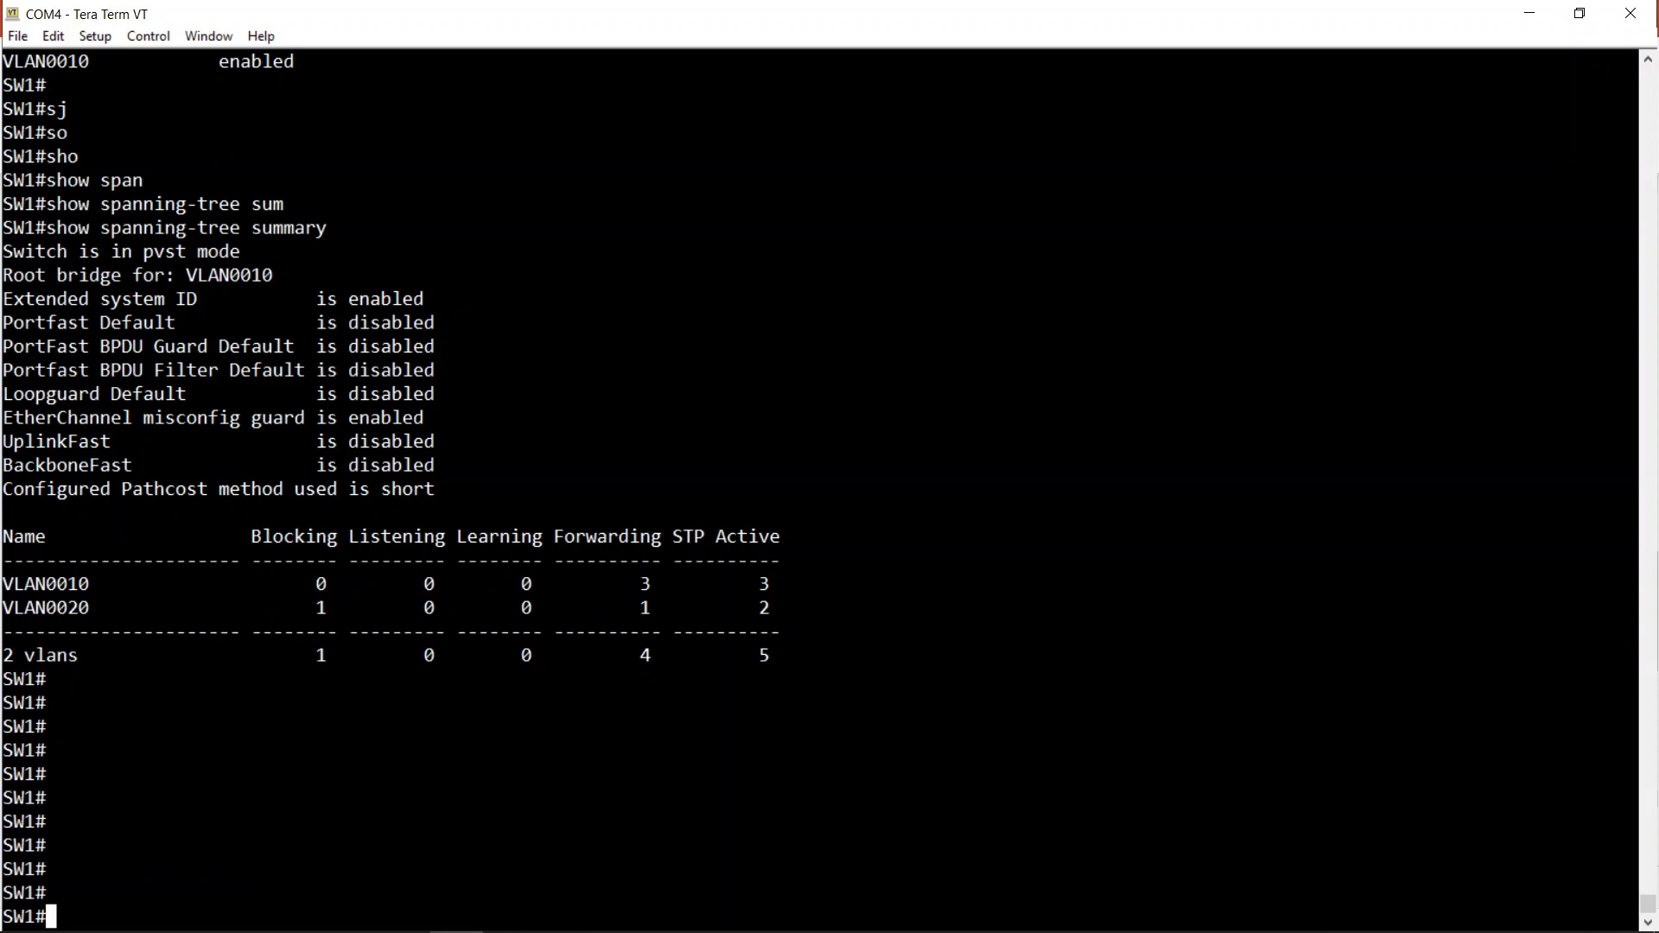
key(Return)
key(Return)
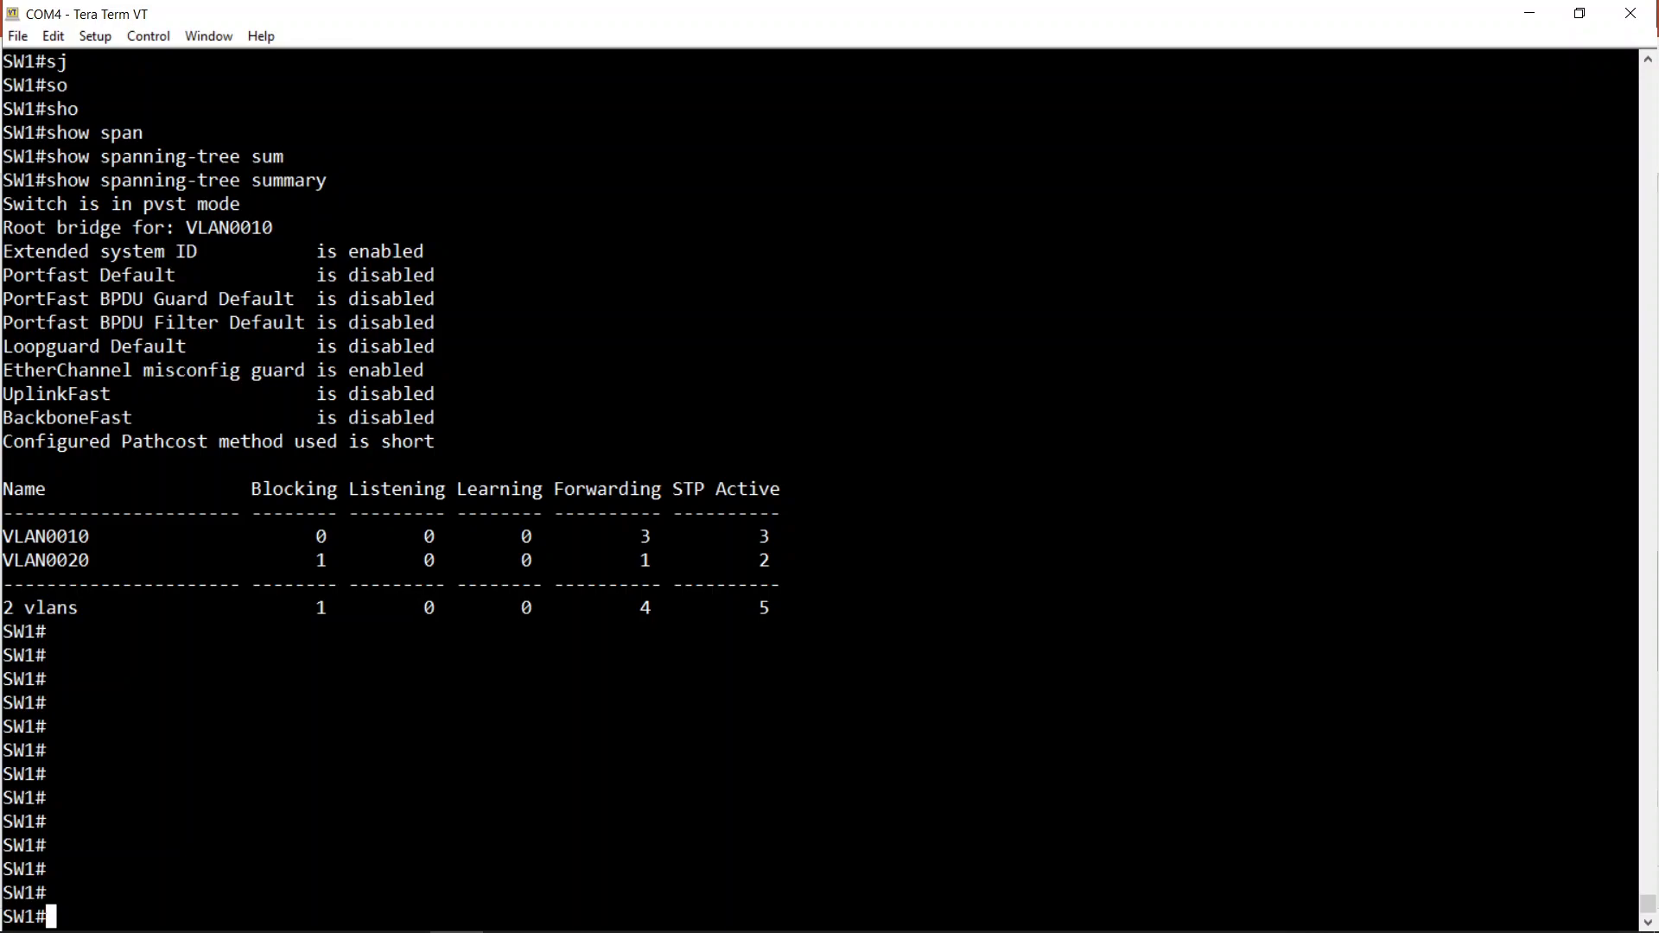
Switch the console session to SW2 and leave its configuration mode
key(Return)
key(Return)
key(Return)
key(Return)
key(ctrl+z)
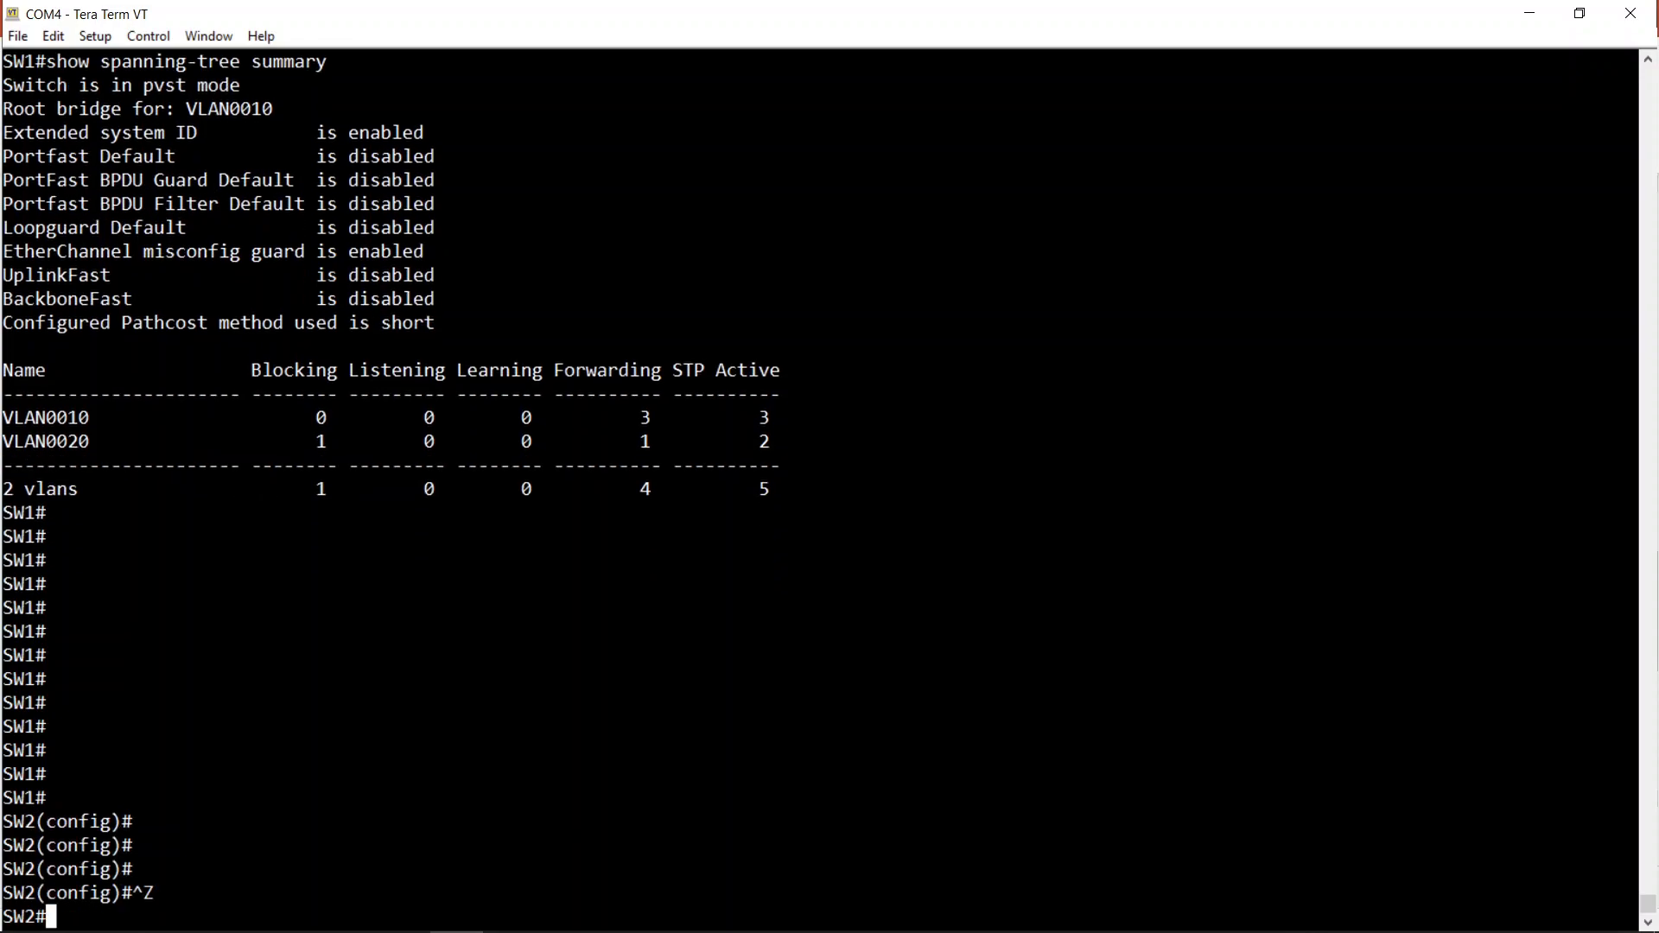
Display the root bridge of each VLAN on SW2 with show spanning-tree root, checking the VLAN argument help along the way
text(sho)
key(Tab)
text(span)
key(Tab)
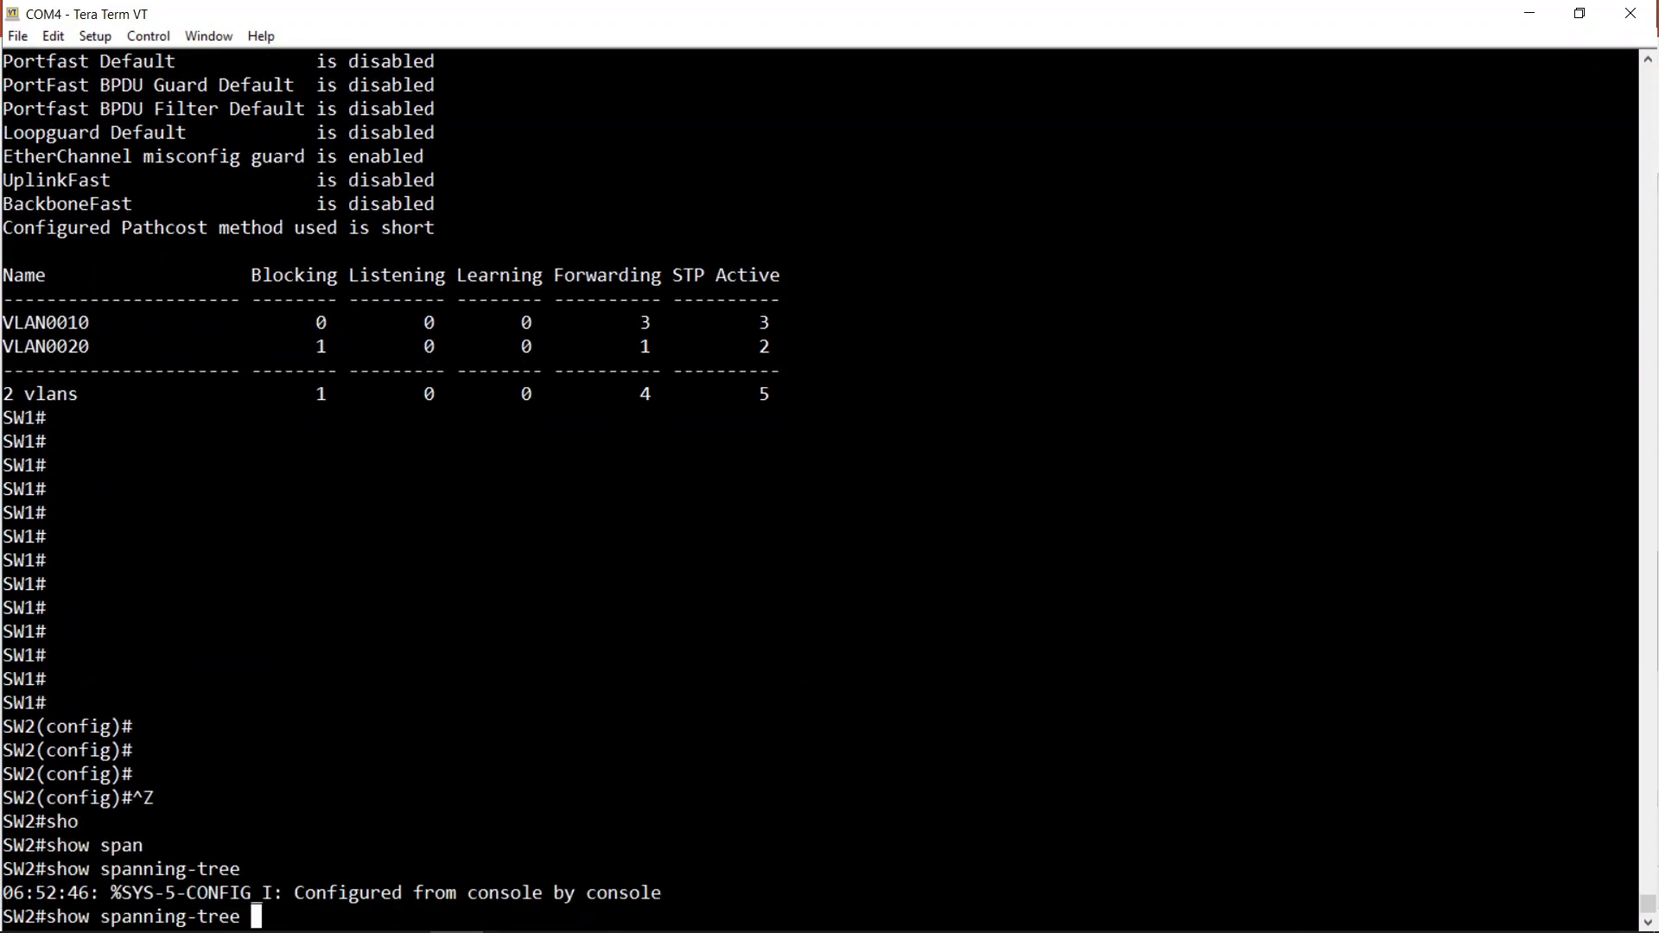
text(vlan)
key(Tab)
text(?10)
key(Tab)
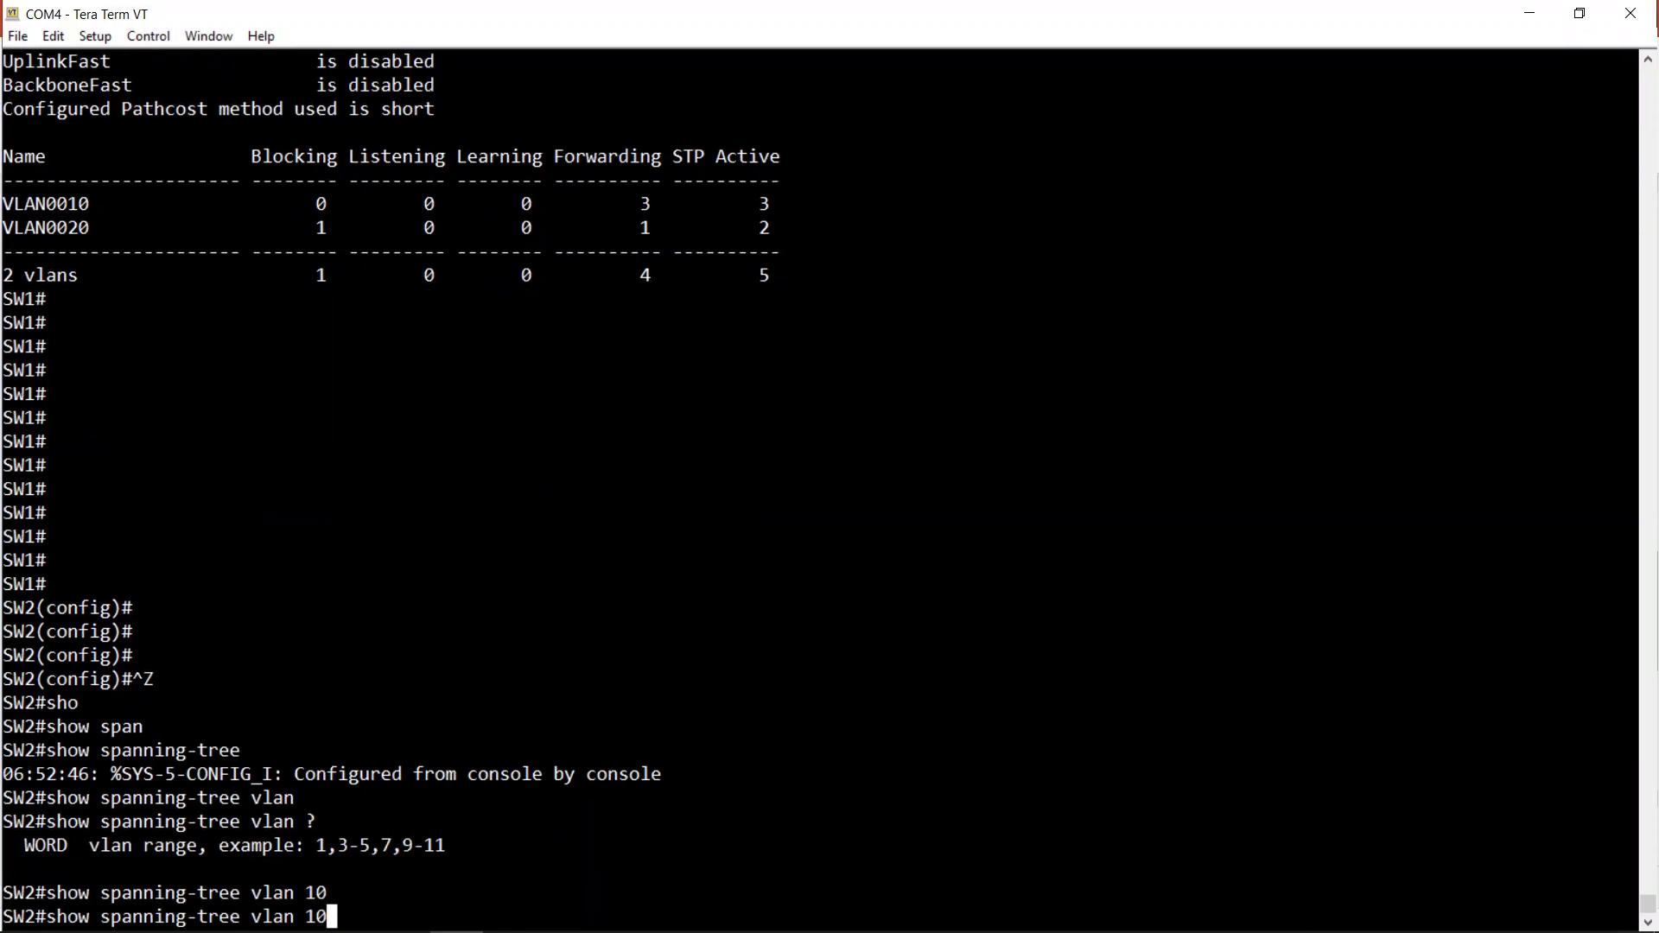
key(BackSpace)
key(BackSpace)
key(BackSpace)
key(BackSpace)
key(BackSpace)
key(BackSpace)
key(BackSpace)
text(roo)
key(Tab)
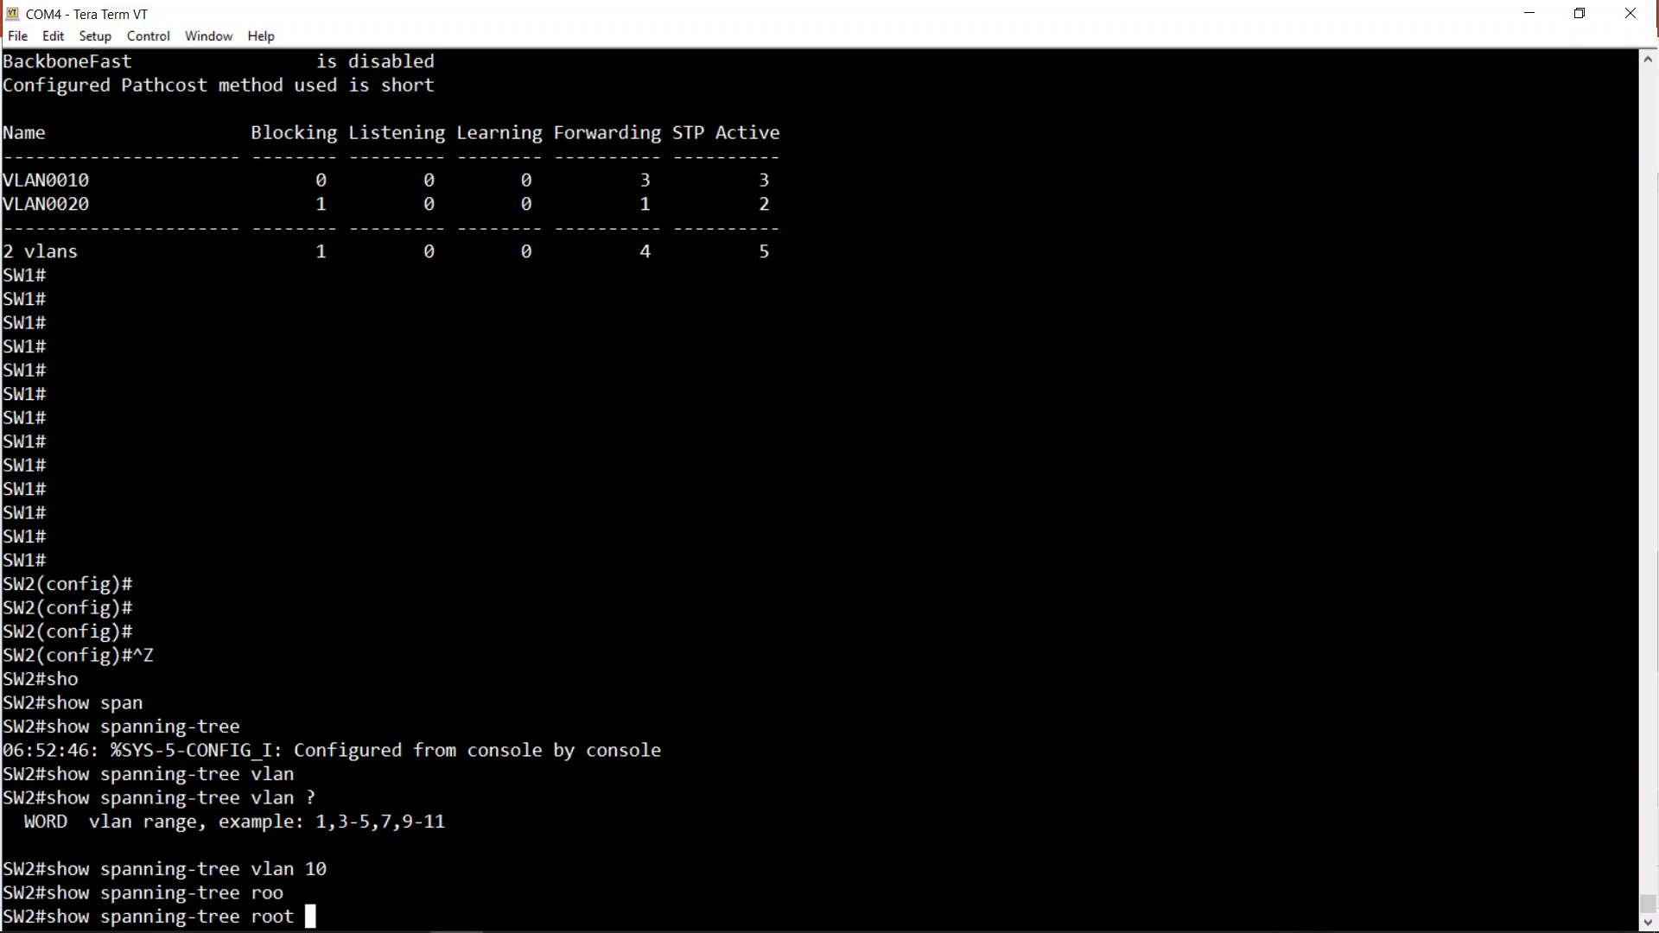
key(Return)
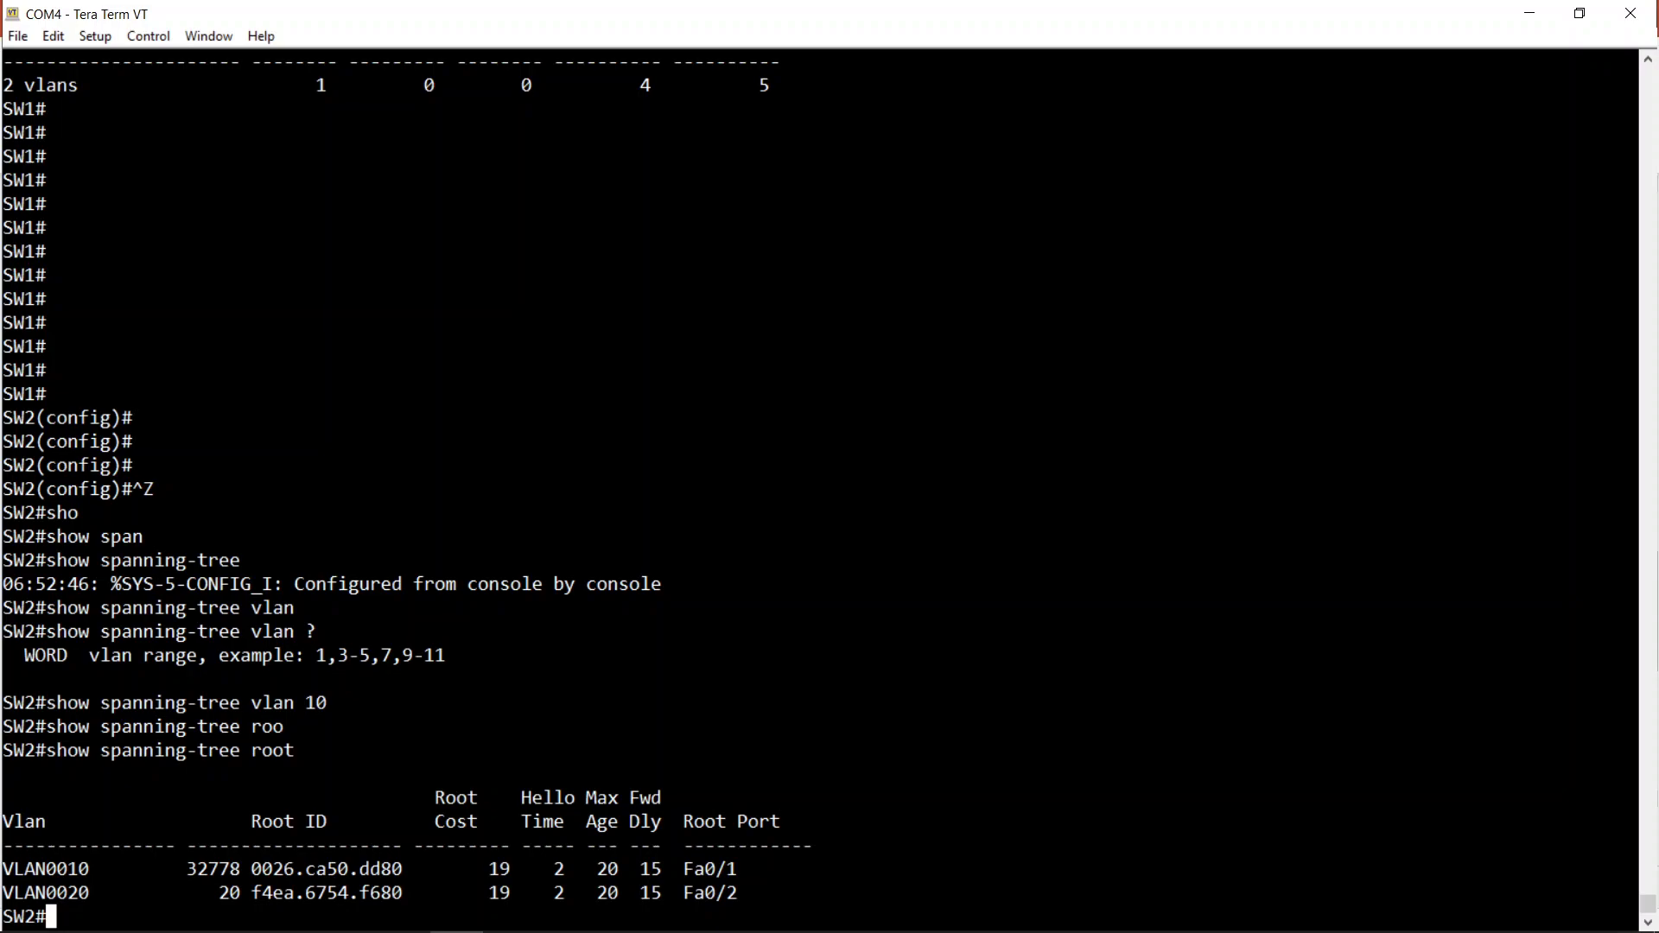
Check SW2's port roles and states for VLAN 10 with show spanning-tree vlan 10
text(sho)
key(Tab)
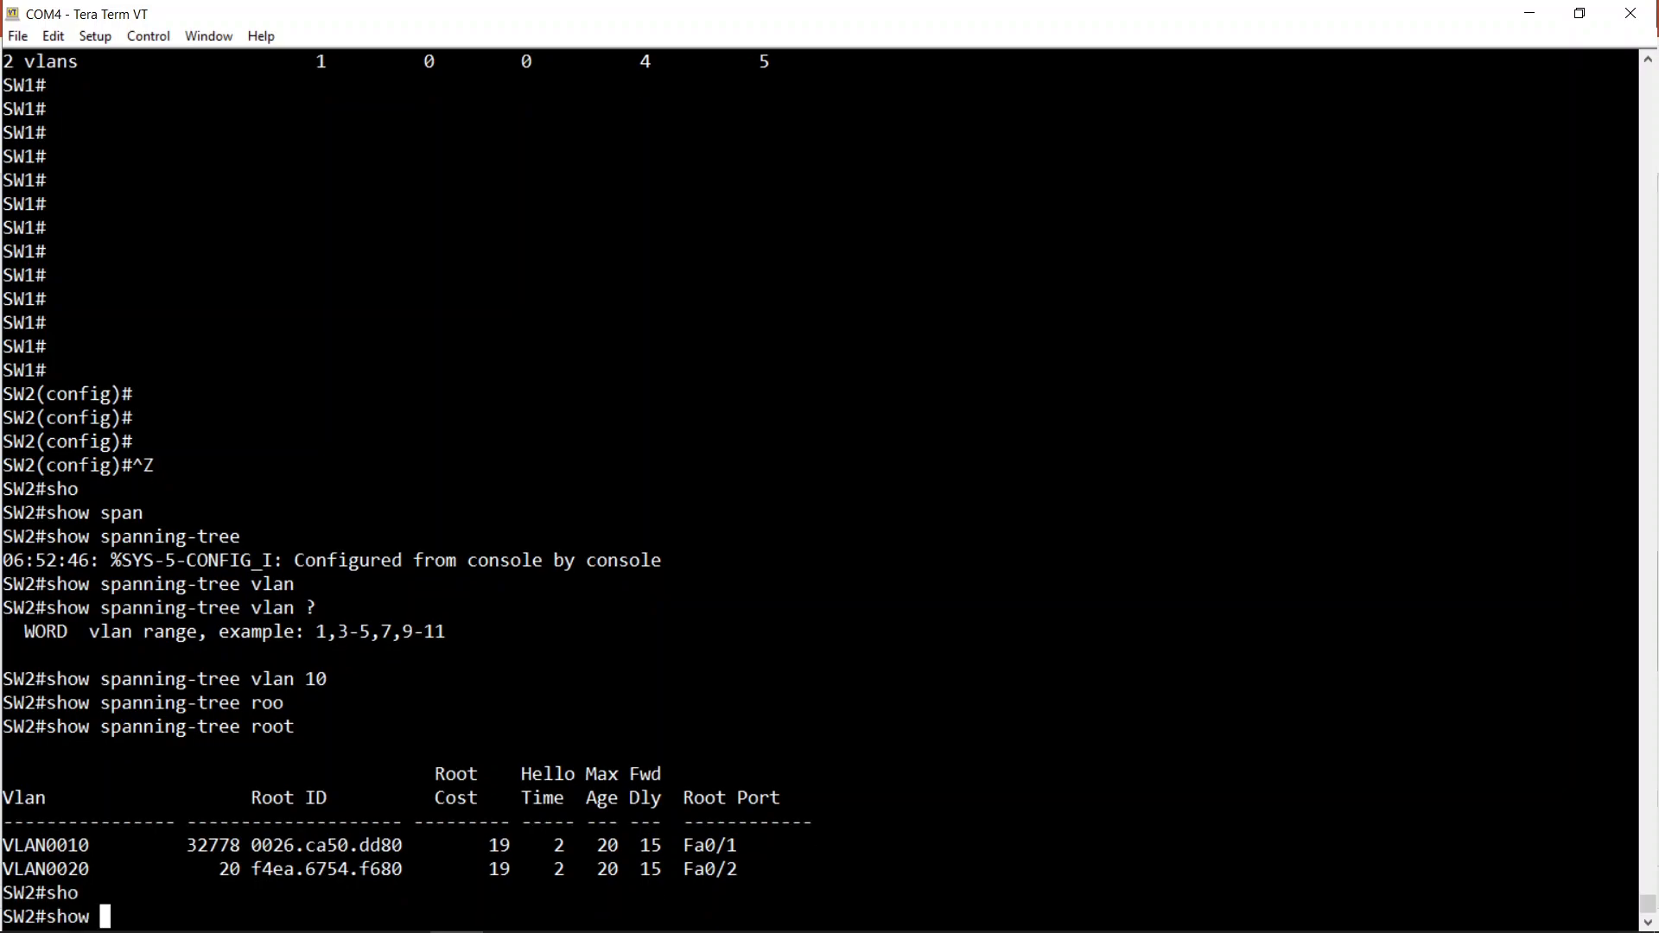
text(span)
key(Tab)
text(vla)
key(Tab)
text(10)
key(Return)
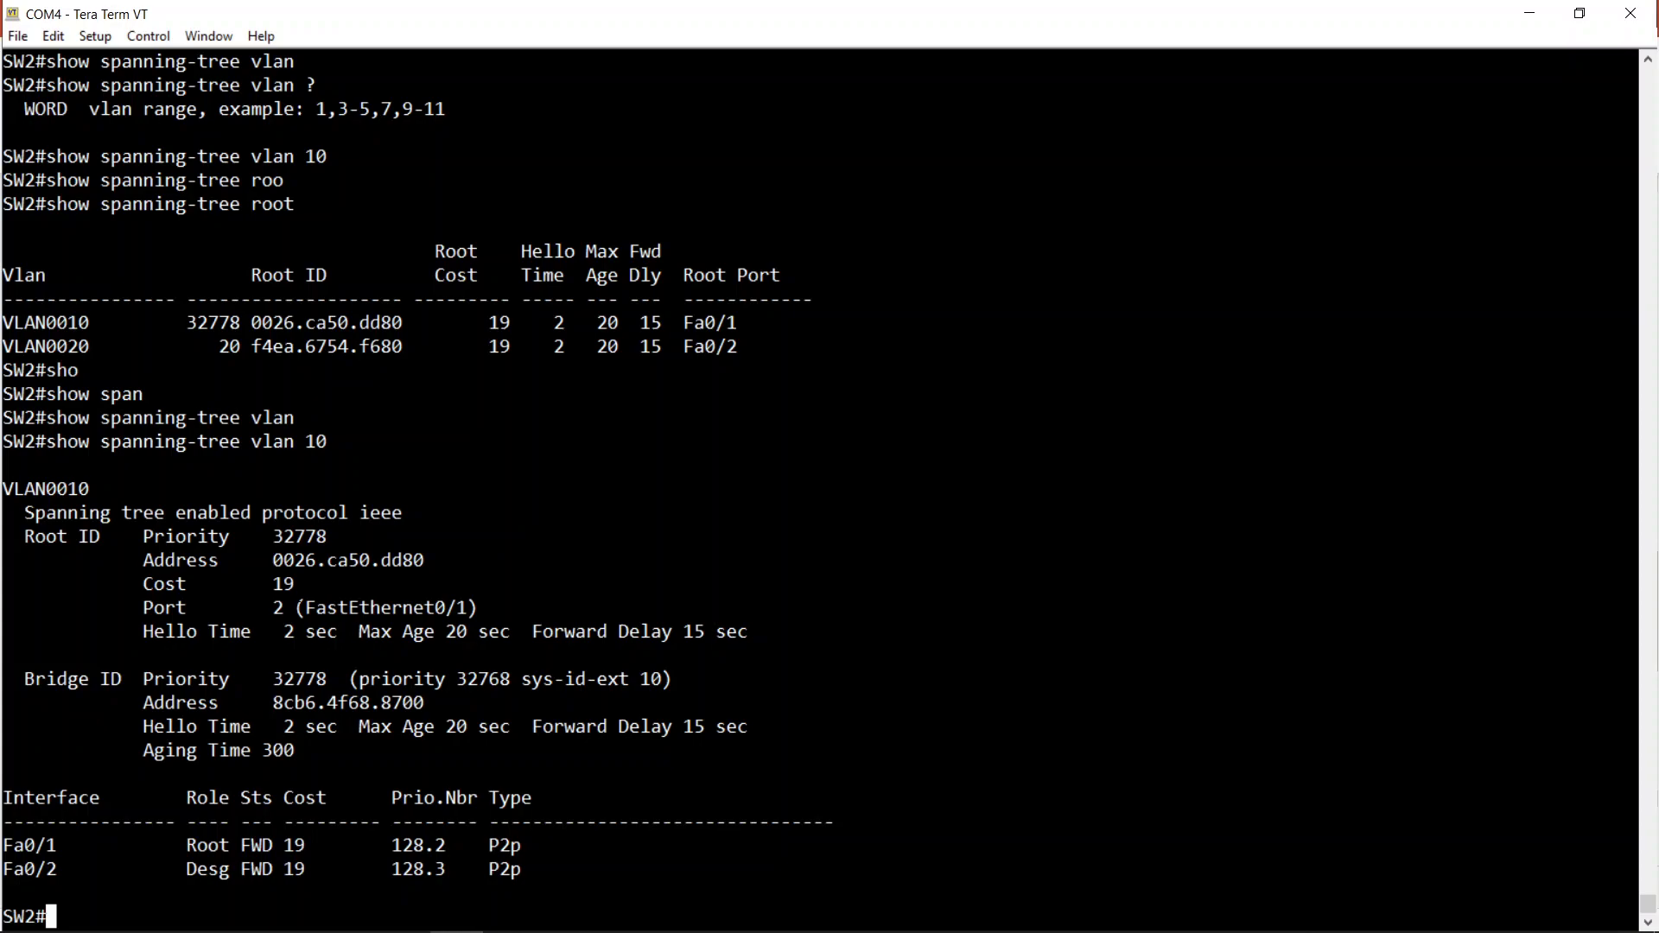
key(Return)
key(Return)
key(Return)
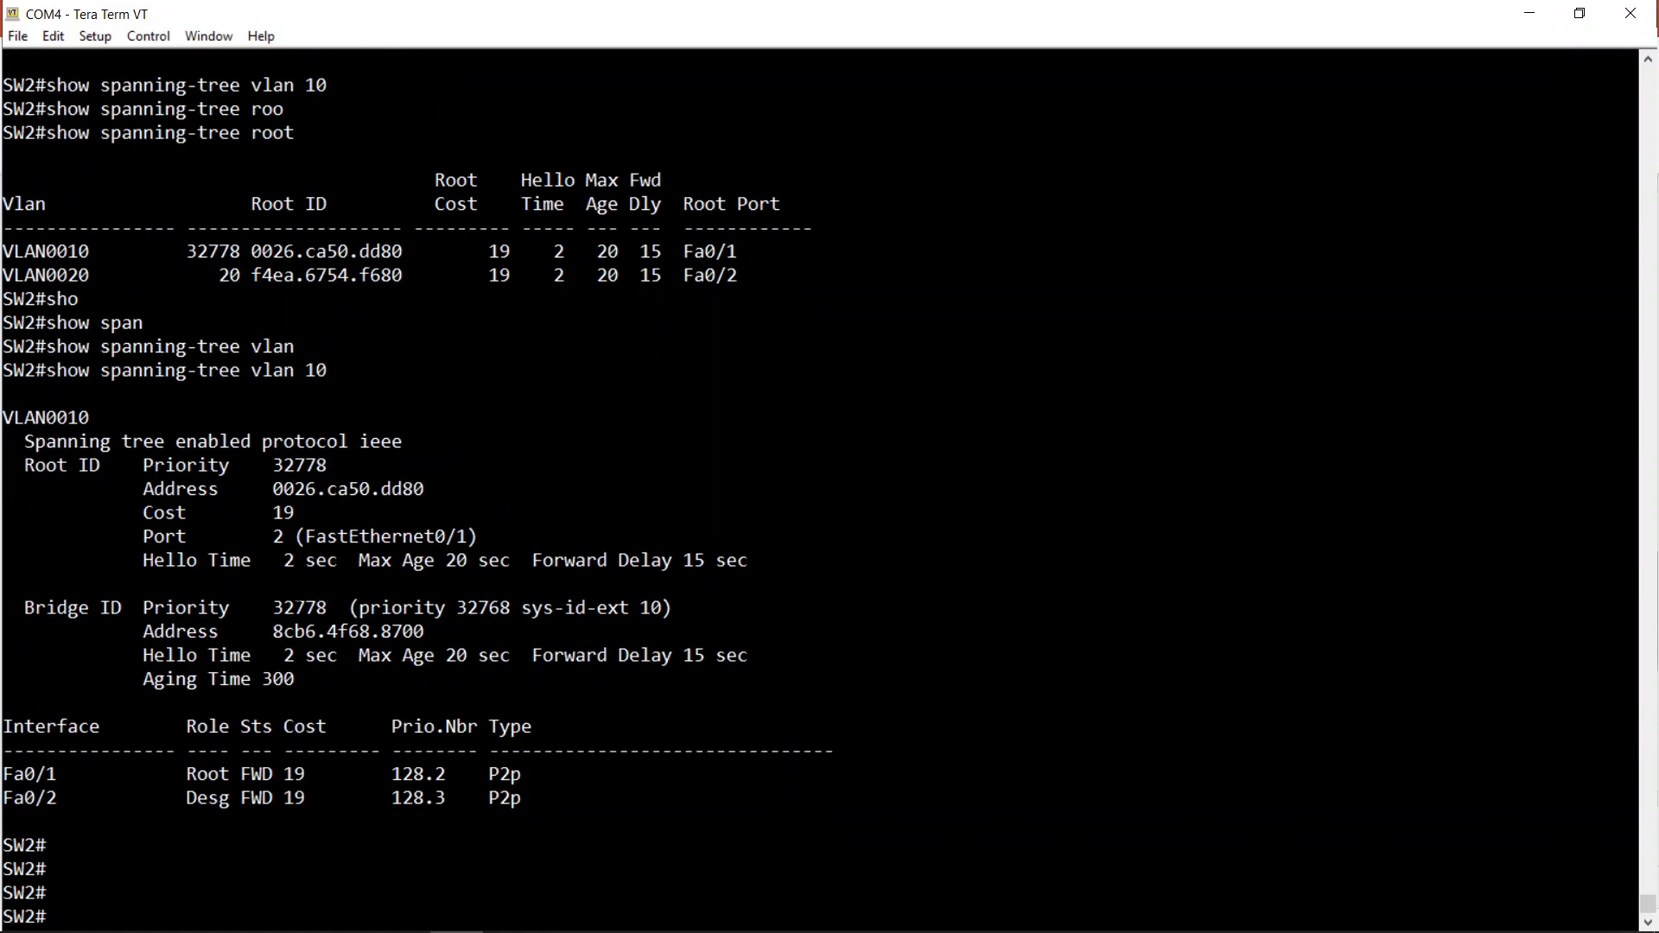
key(Return)
key(Return)
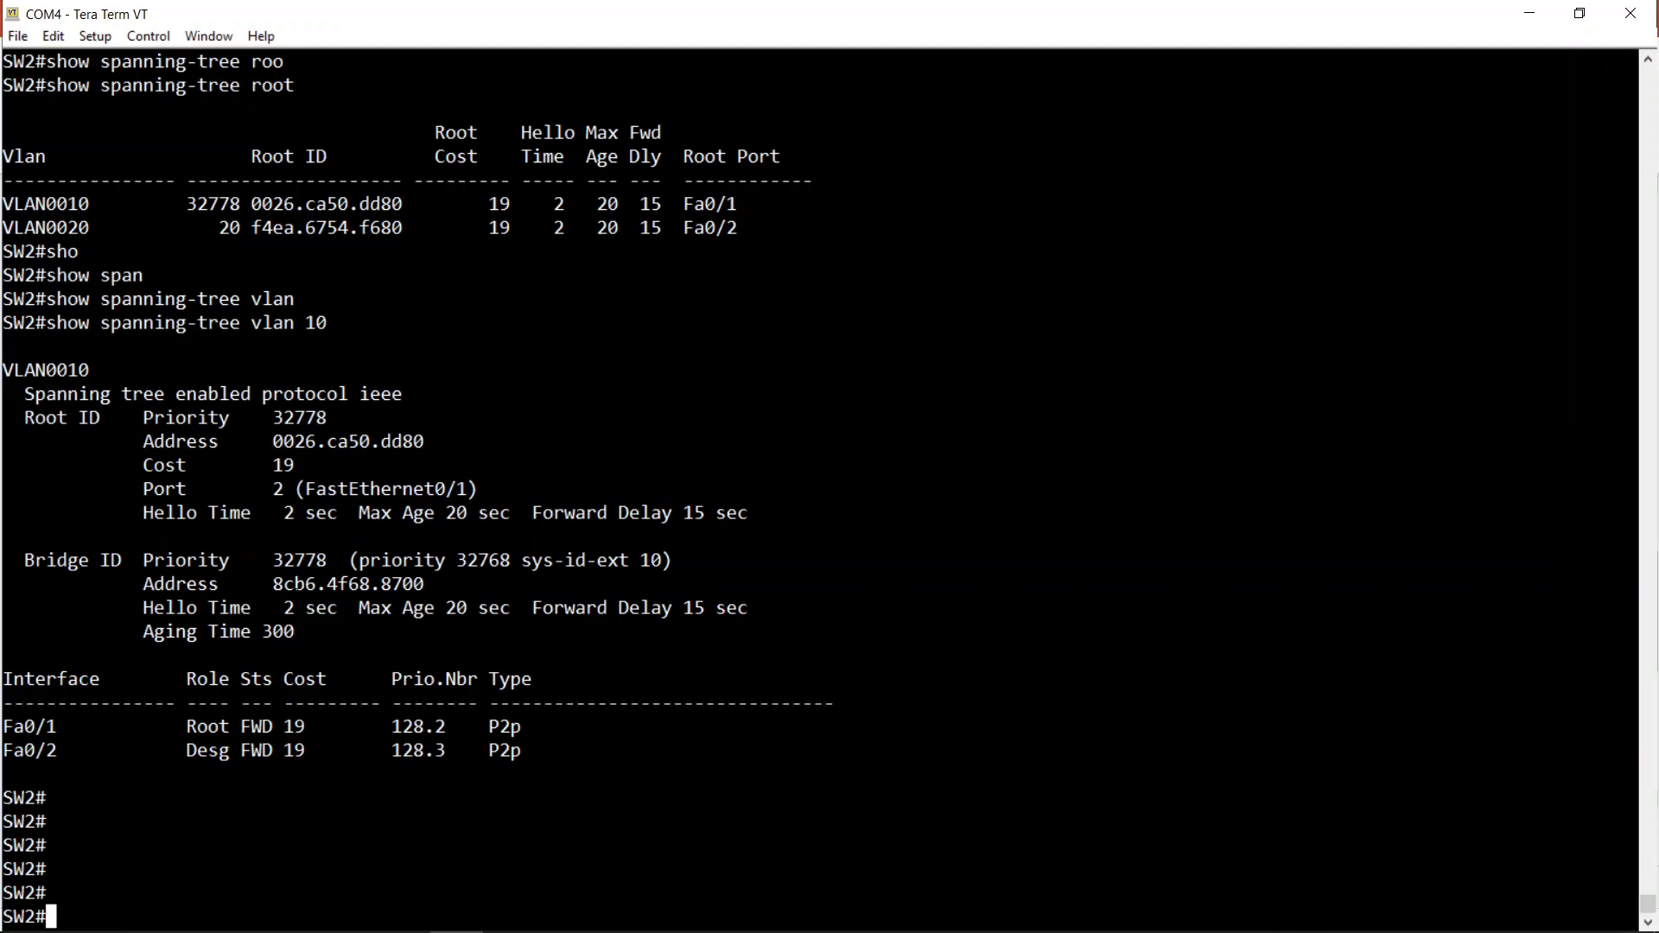
Switch the console session to SW3 and exit its configuration mode
key(Return)
key(Return)
key(Return)
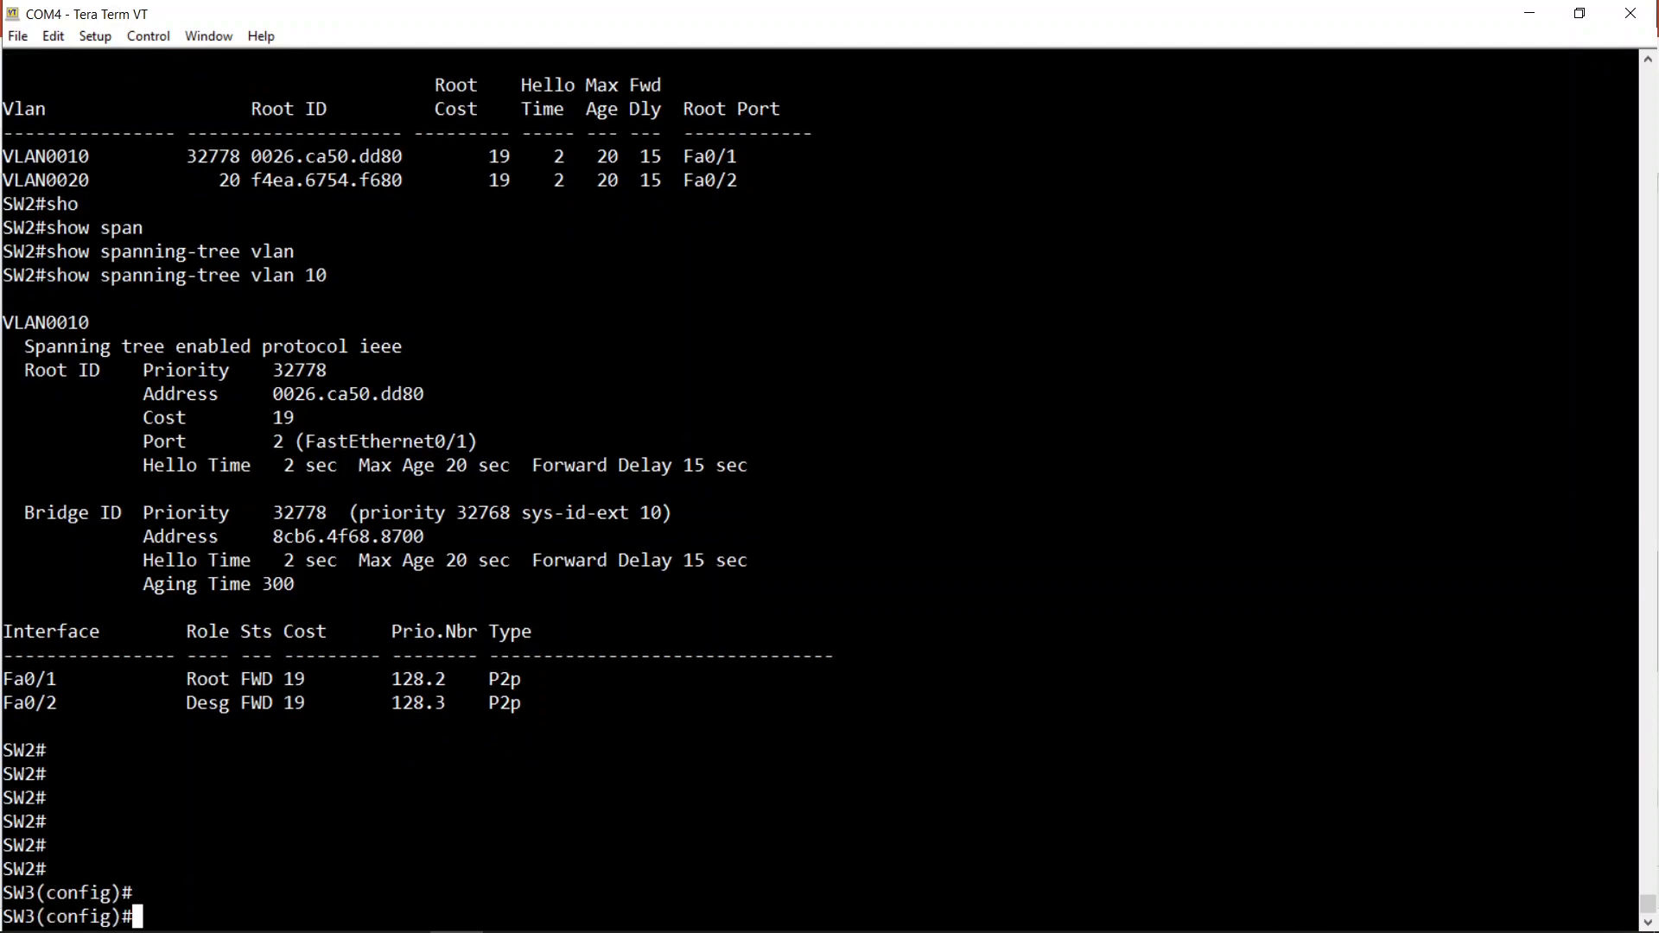
text(exit)
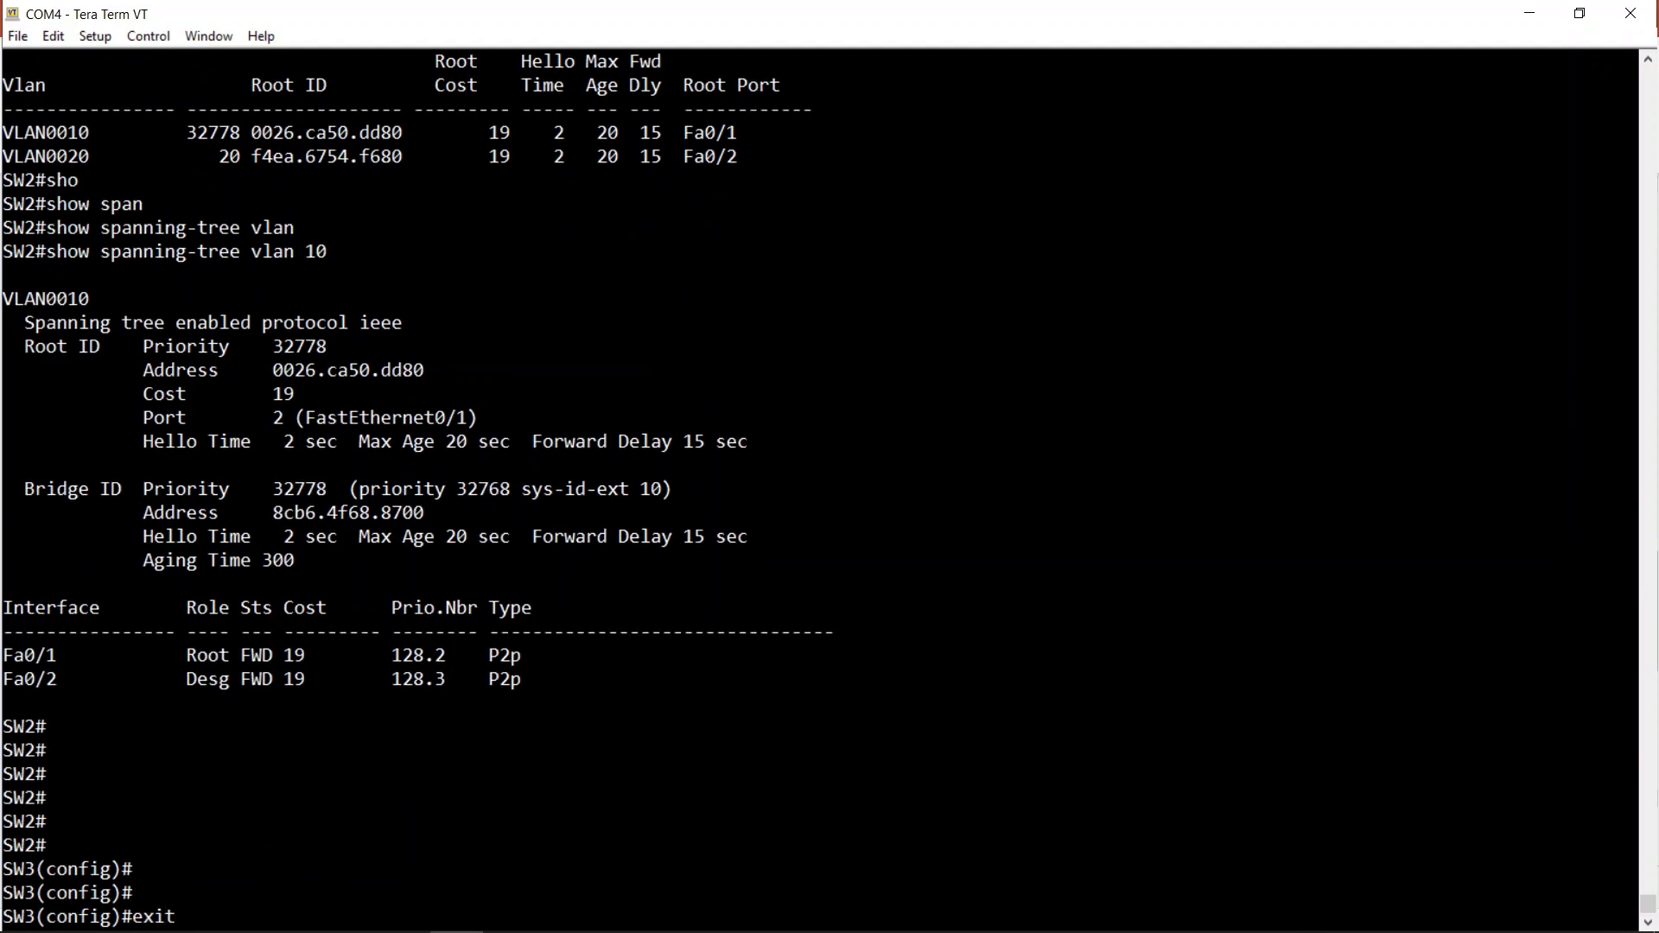
key(Return)
Check SW3's port roles and states for VLAN 10 with show spanning-tree vlan 10
text(s)
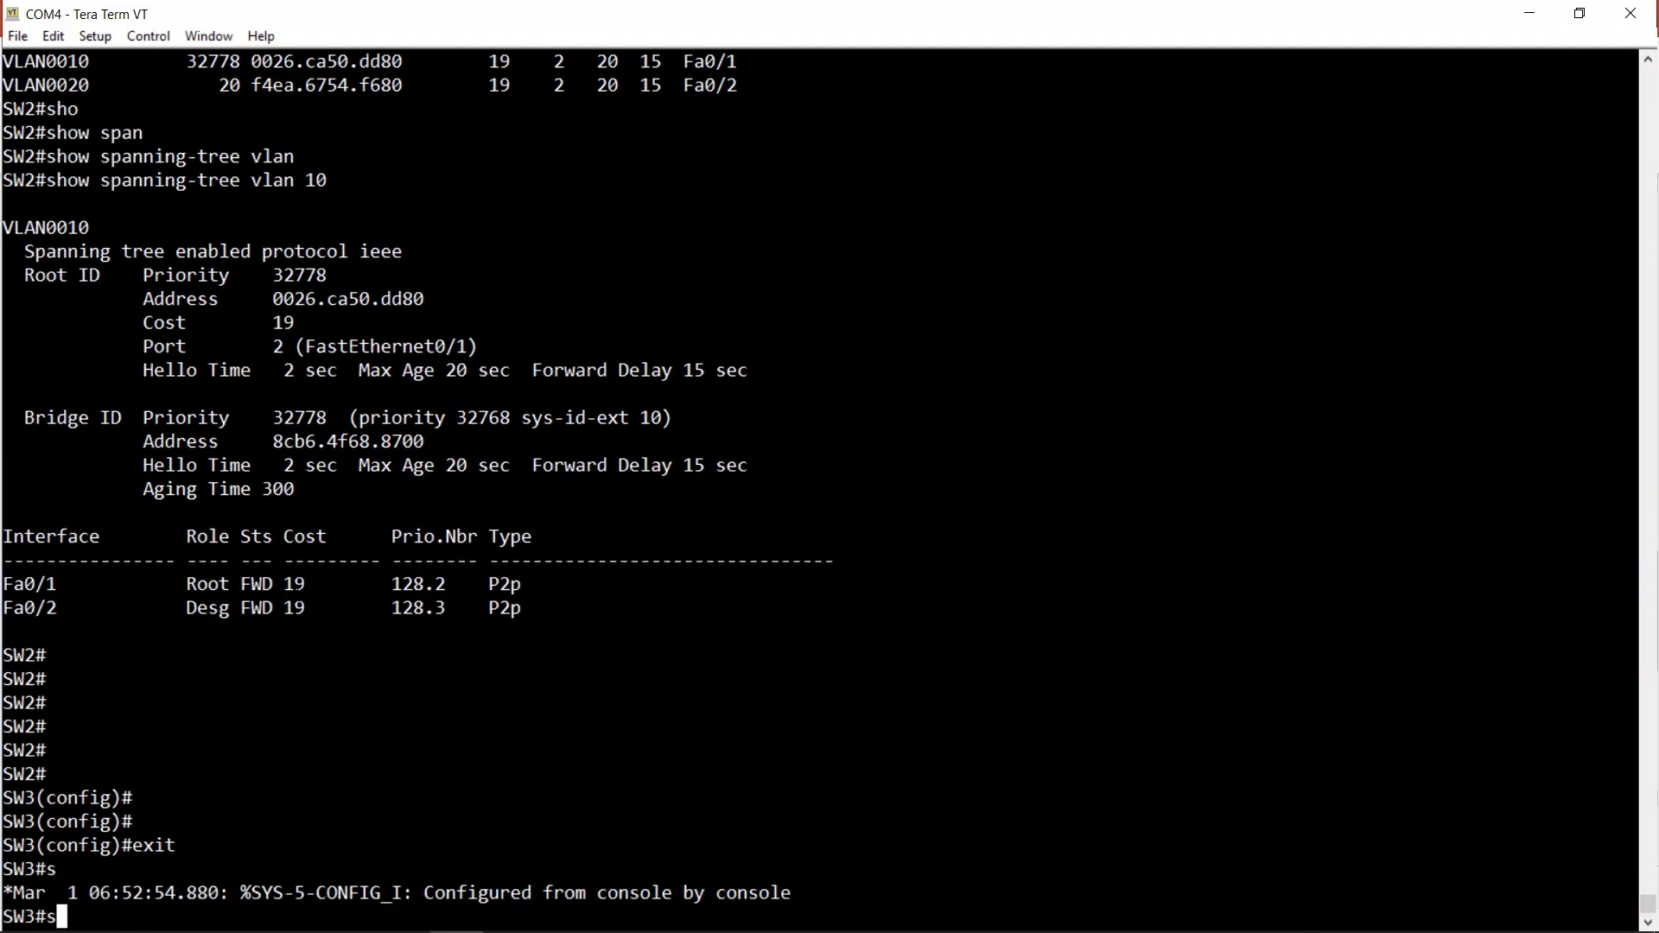
text(ho)
key(ctrl+c)
text(sho)
key(Tab)
text(span)
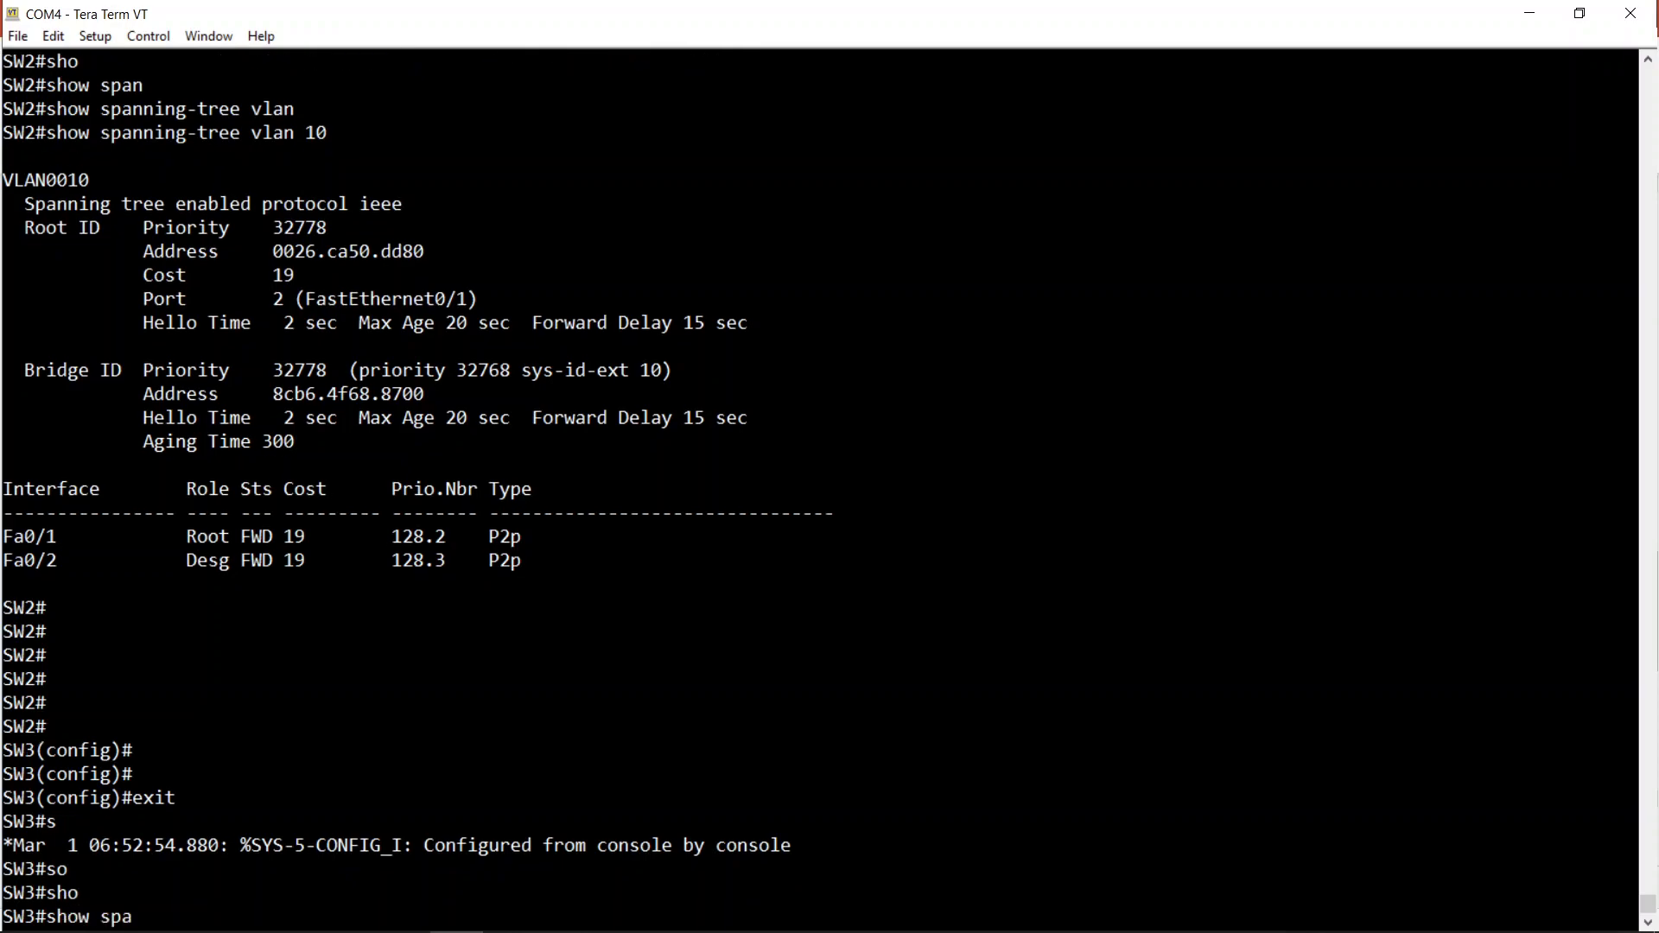
key(Tab)
text(vlan)
key(Tab)
text(10)
key(Return)
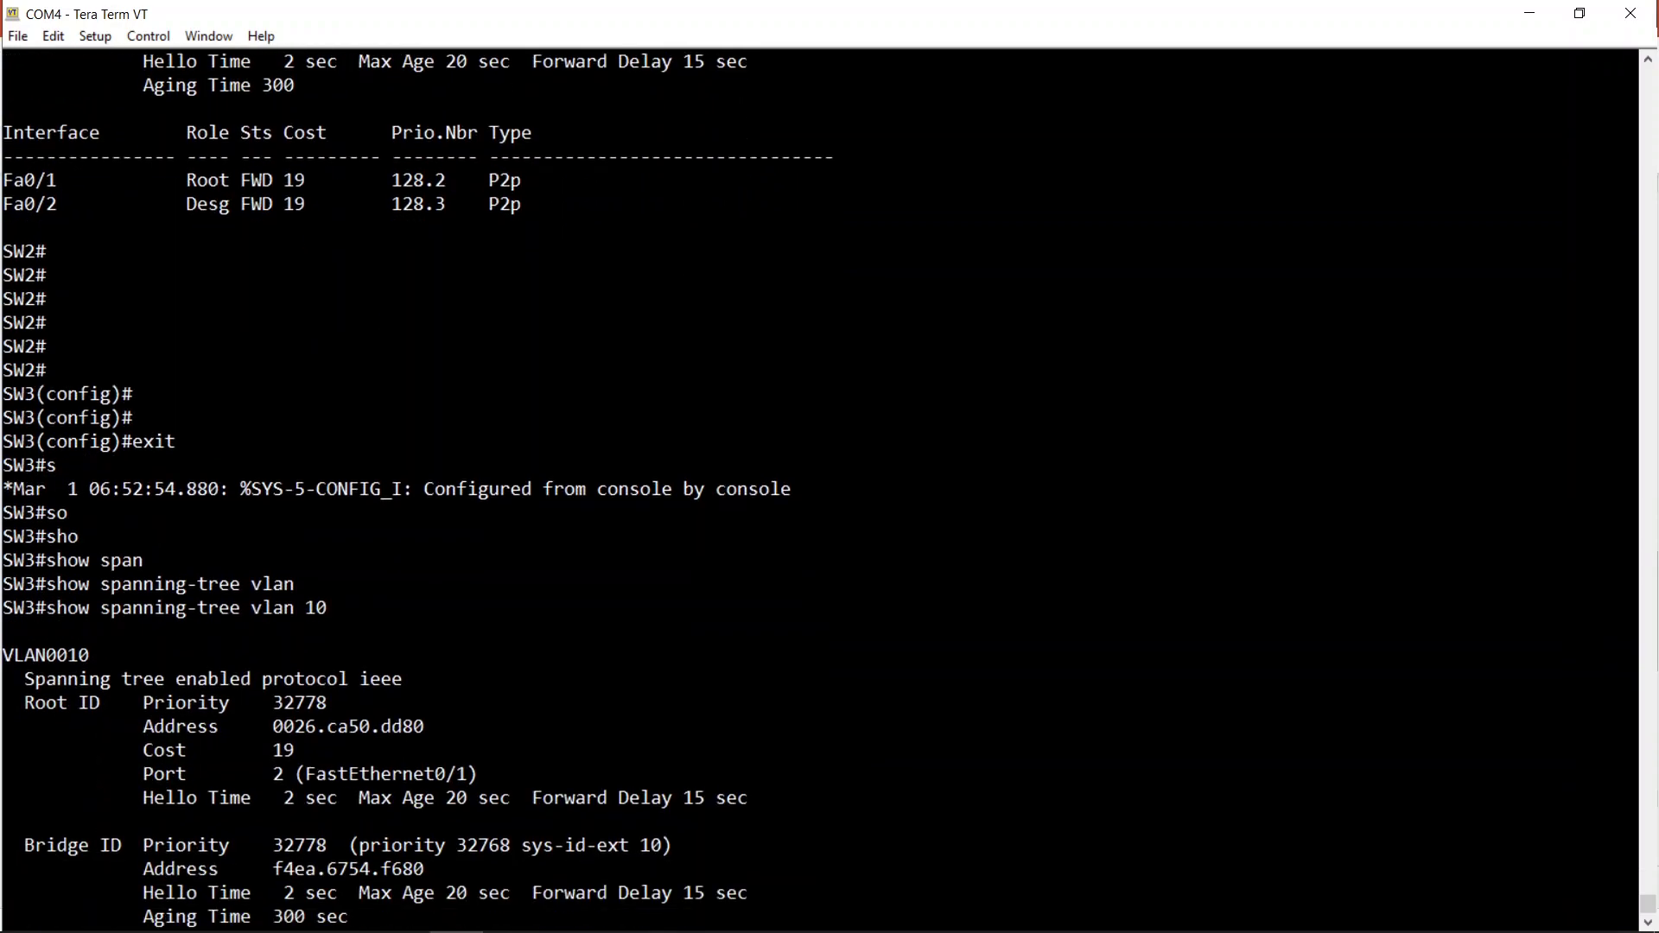
key(Return)
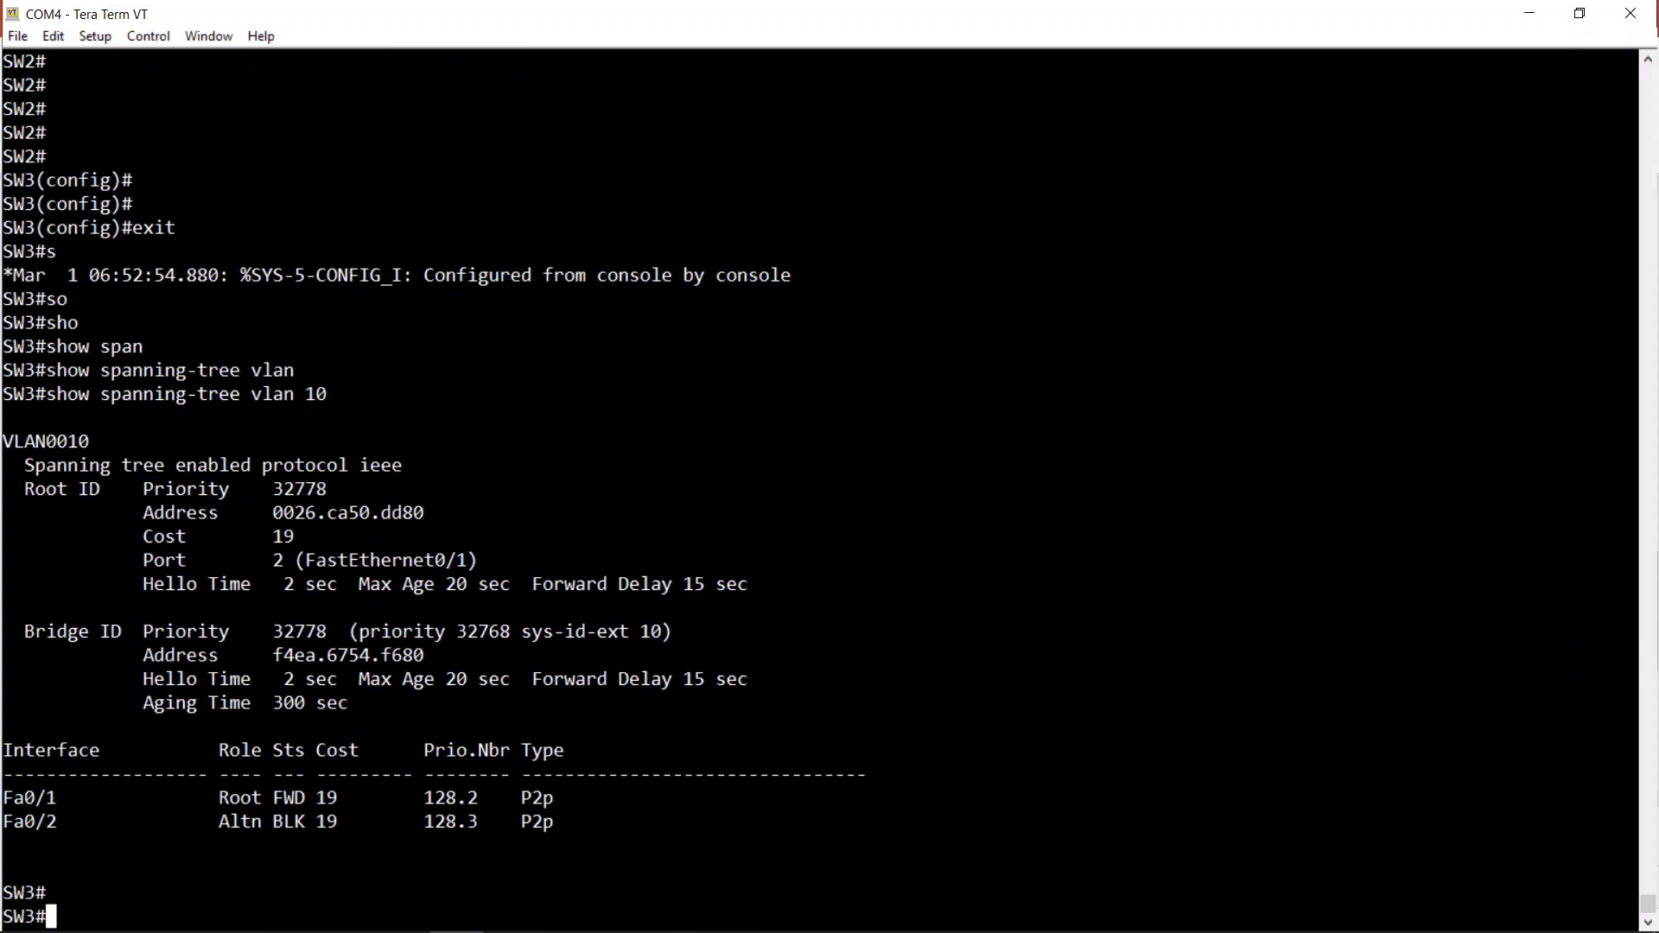
Turn on spanning-tree event debugging on SW3 with debug spanning-tree events
text(deb)
key(Tab)
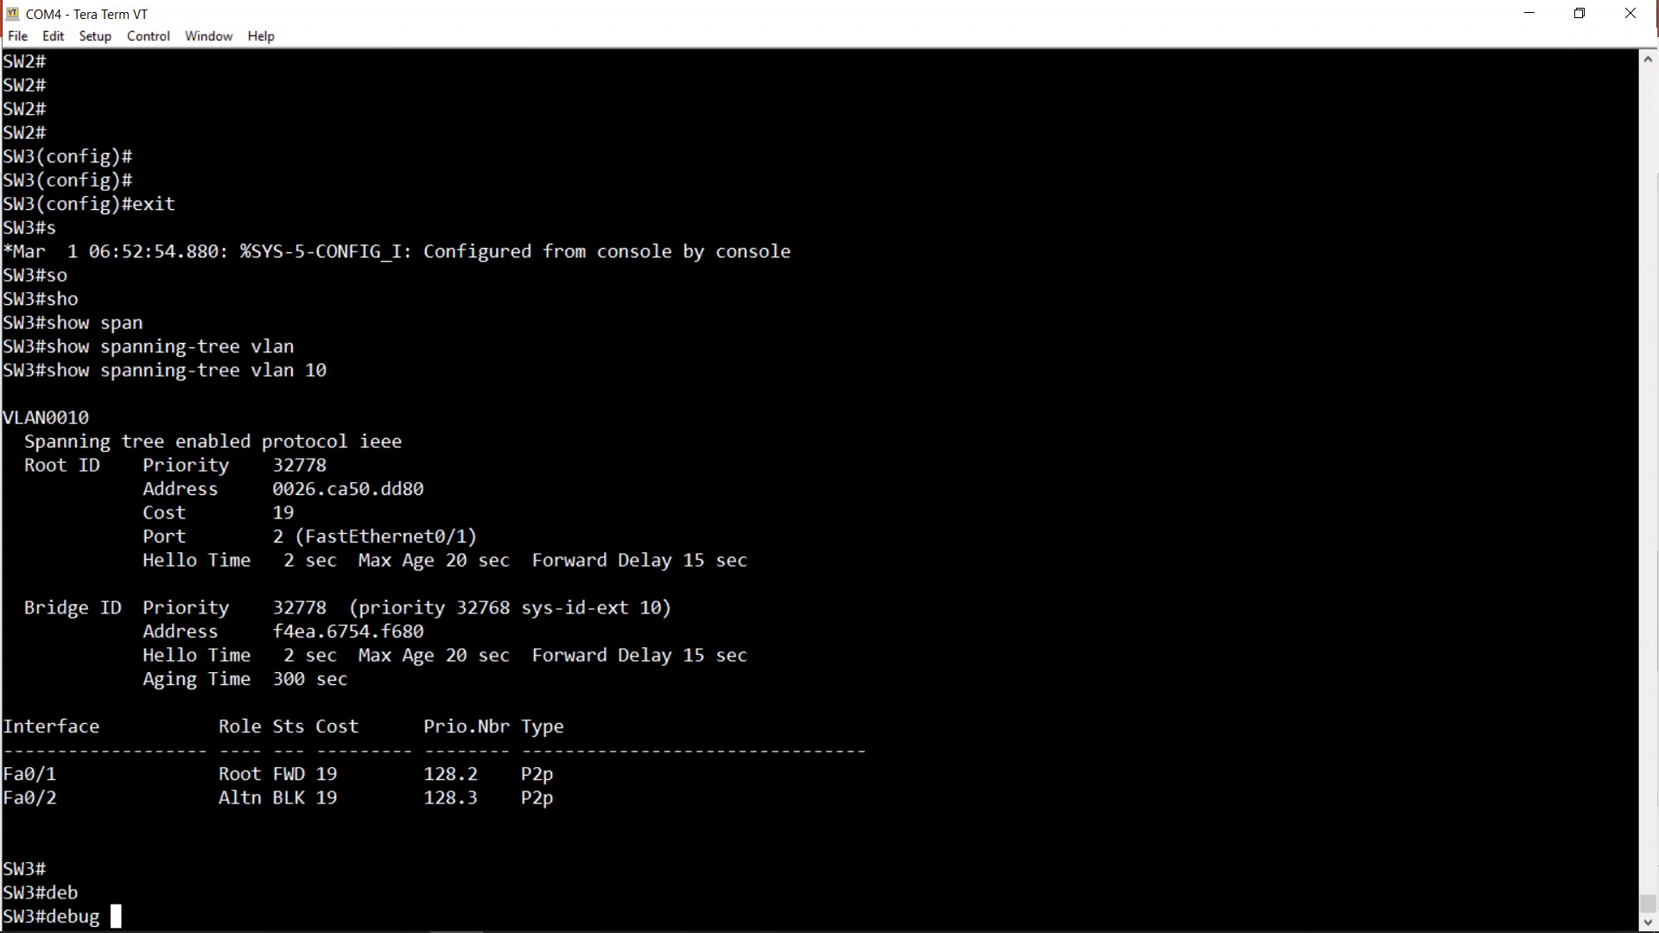
text(spann)
key(Tab)
text(ev)
key(Tab)
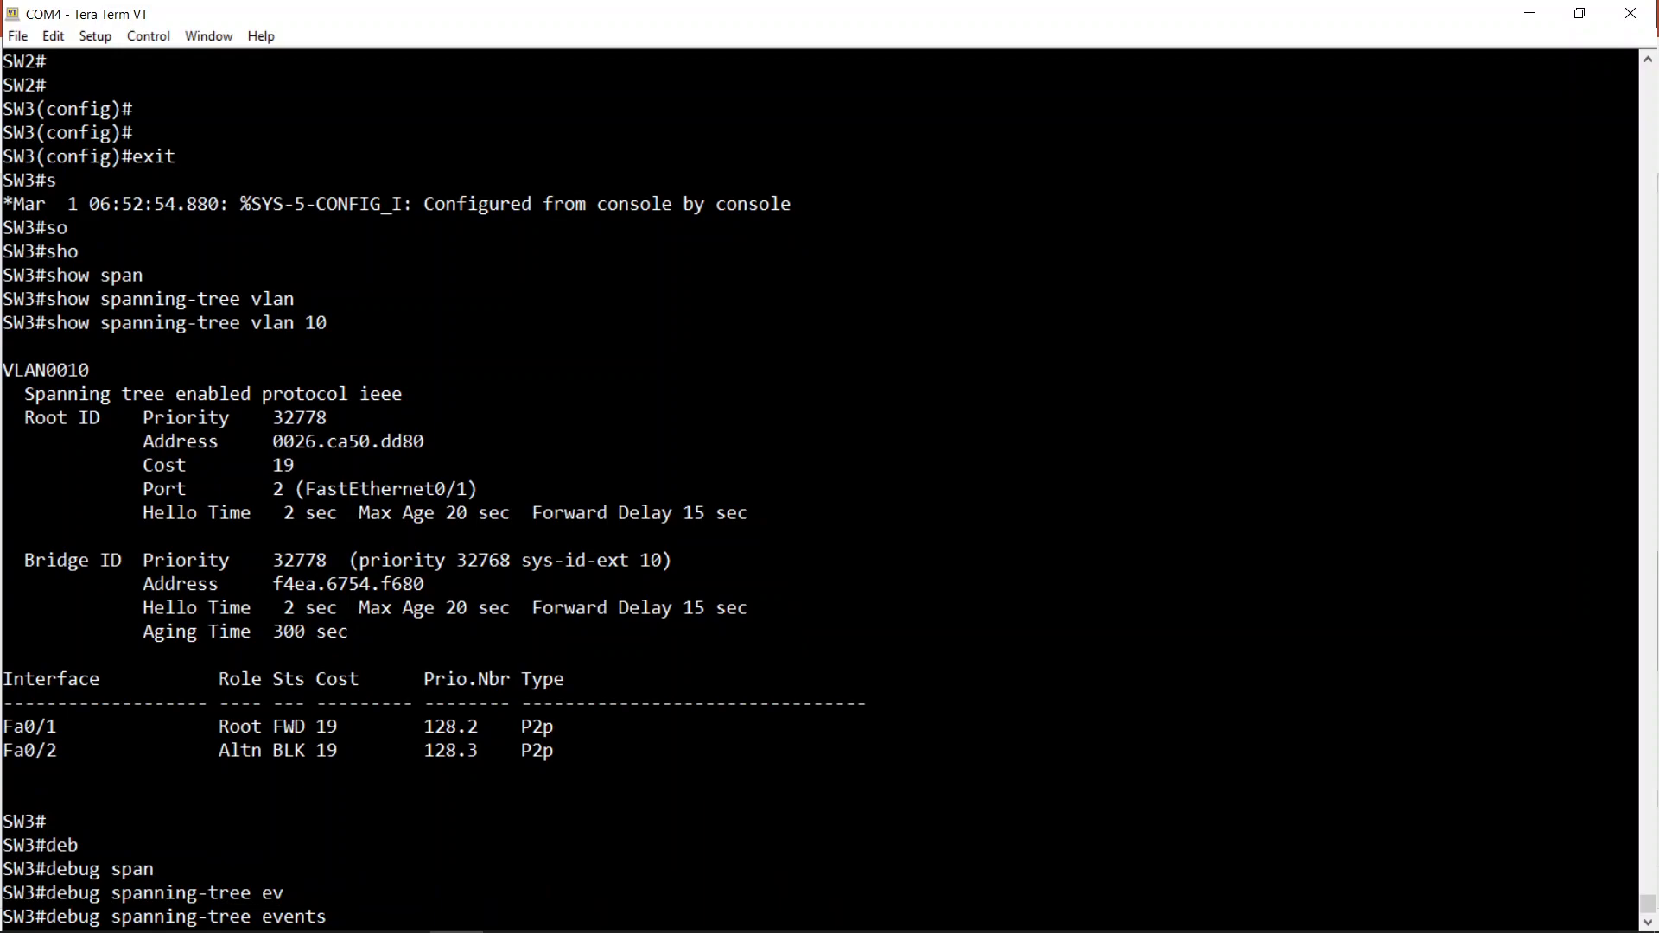
key(Return)
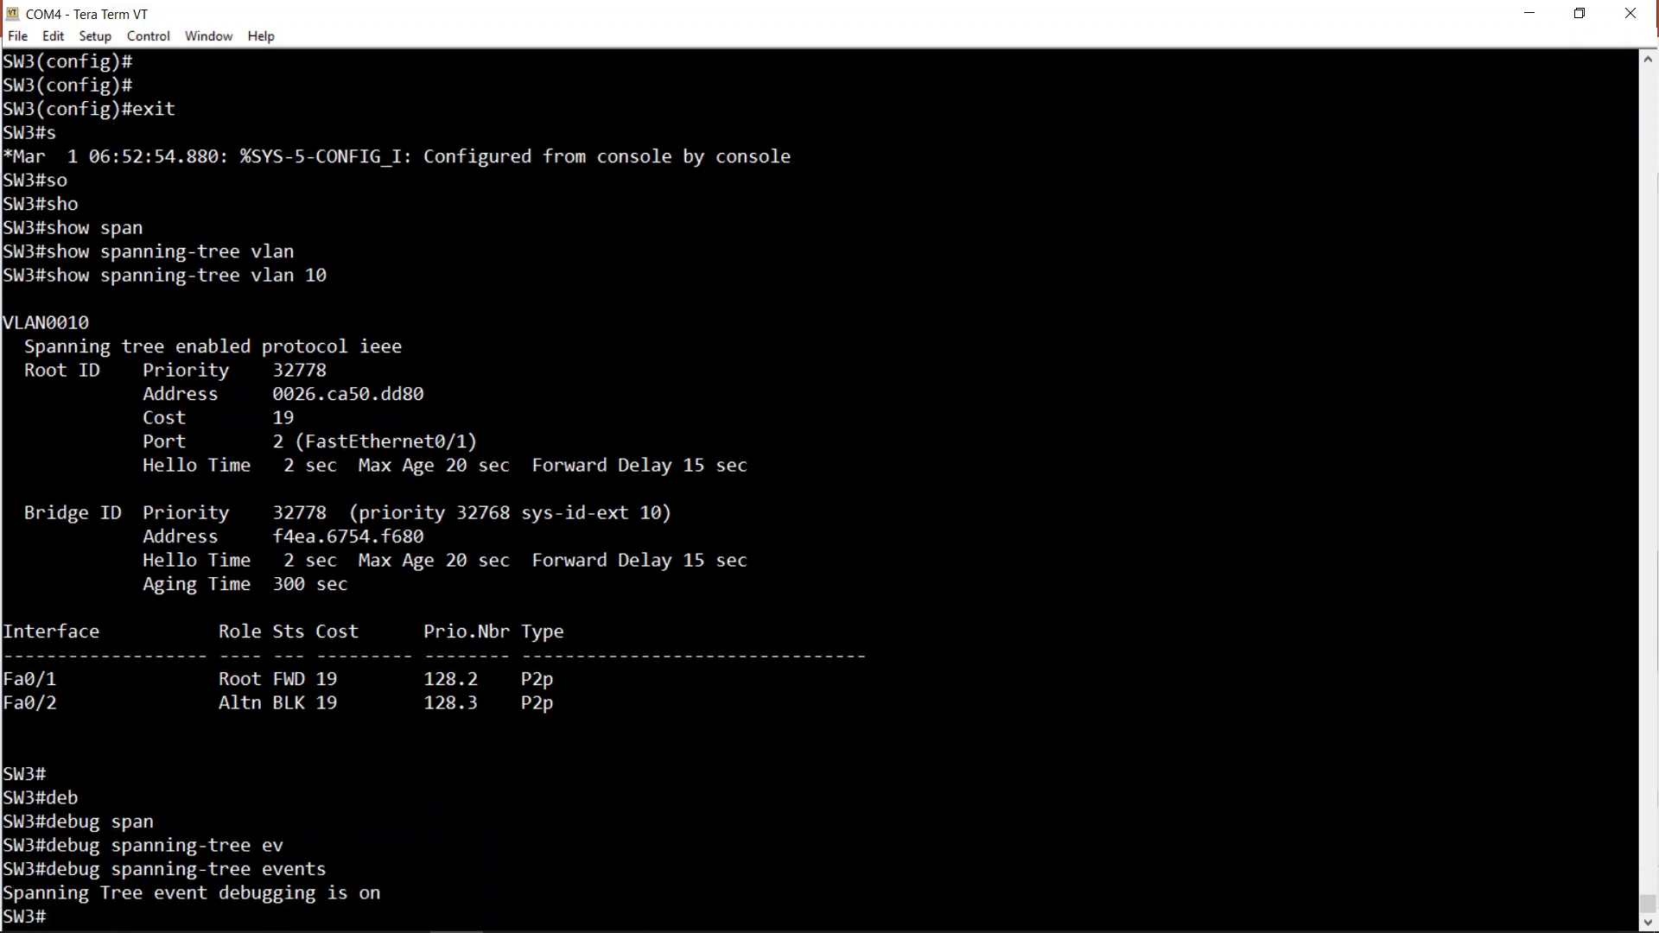
key(Return)
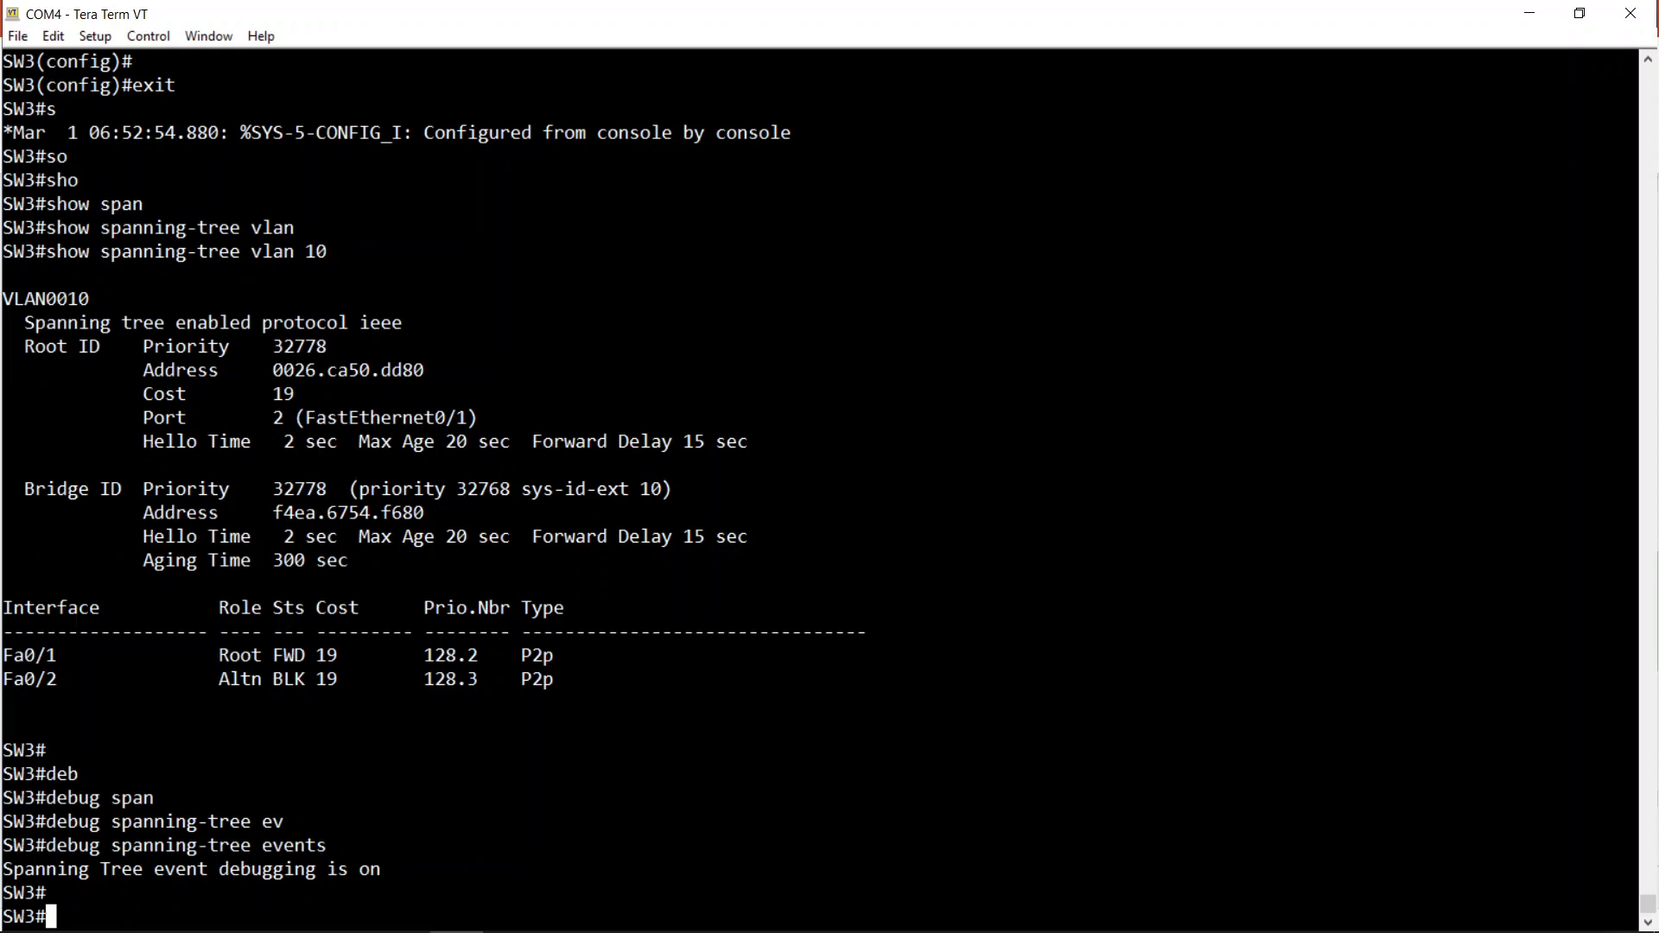
Shut down interface fa0/1 on SW3 and return to privileged EXEC mode
text(conft)
key(BackSpace)
text(t)
key(Return)
text(int fa0/1)
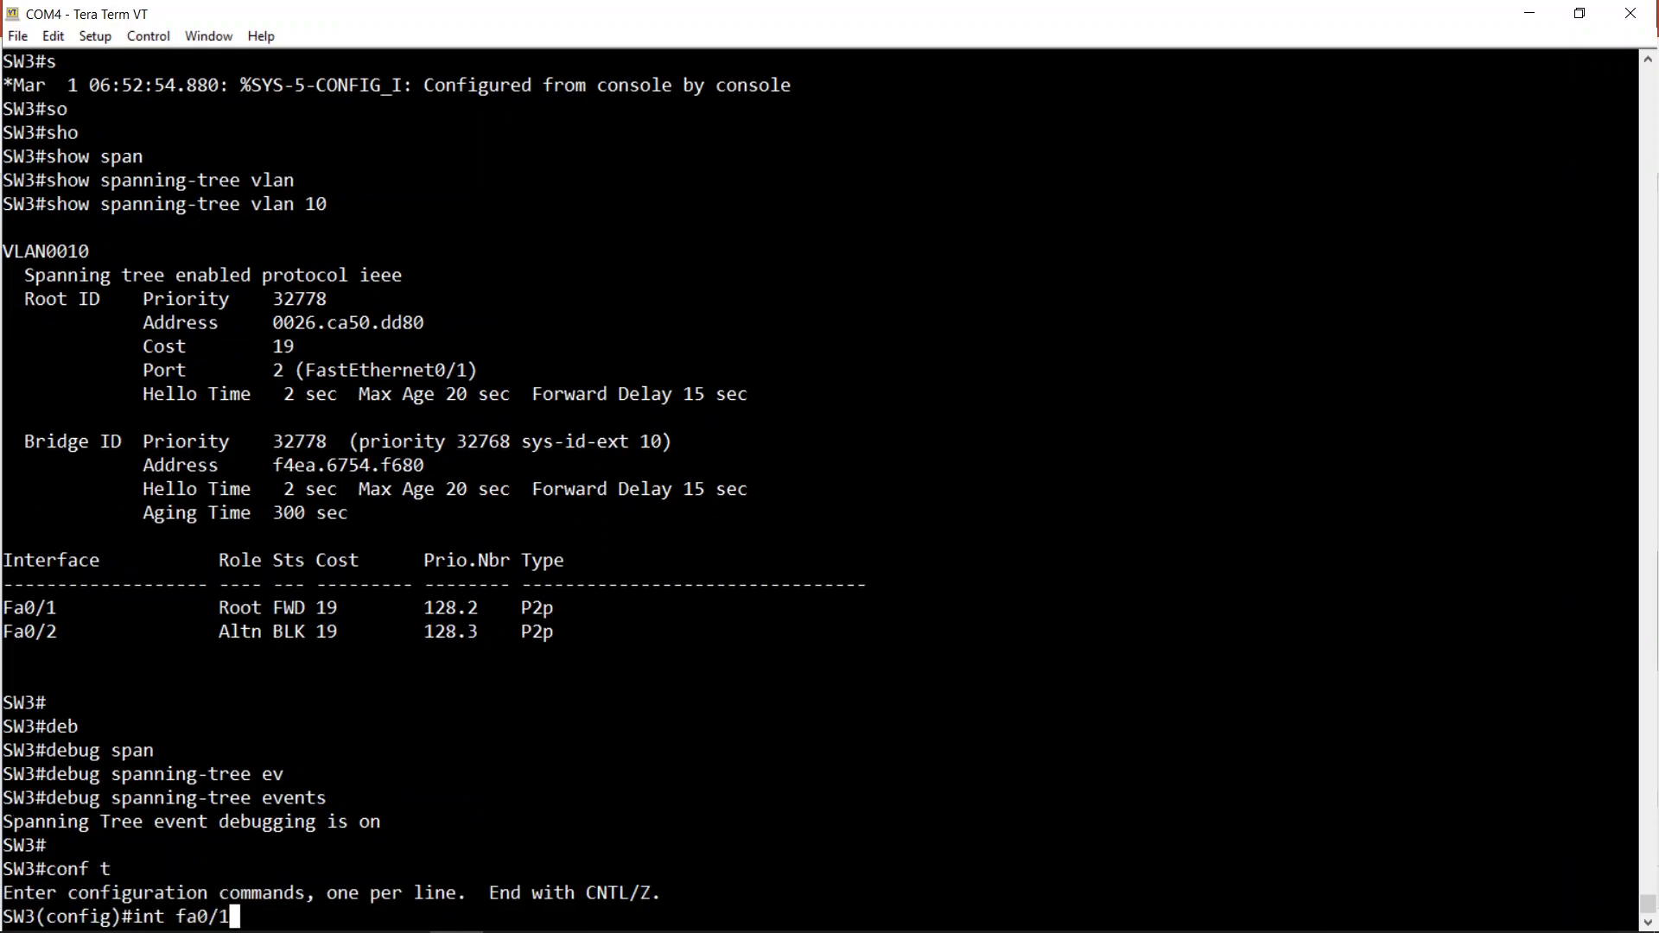
key(Return)
text(shu)
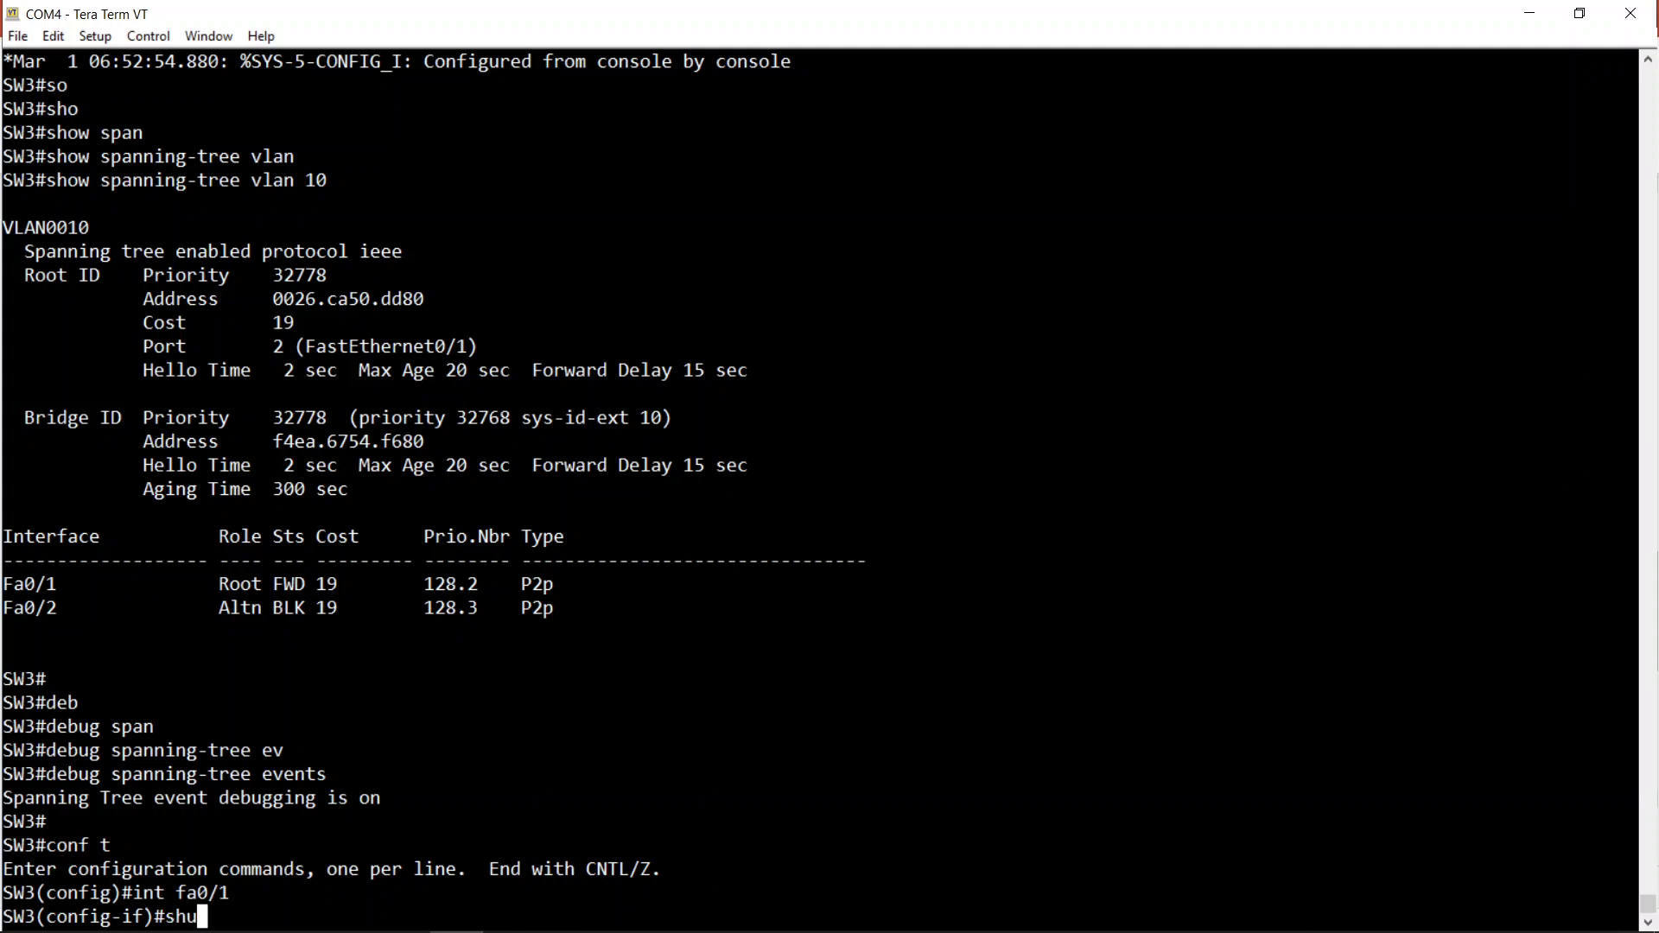
key(Tab)
key(Return)
key(ctrl+z)
Watch SW3's debug messages to follow the VLAN 10 state transitions on fa0/2 after the fa0/1 shutdown
key(Return)
key(Return)
key(Return)
key(Return)
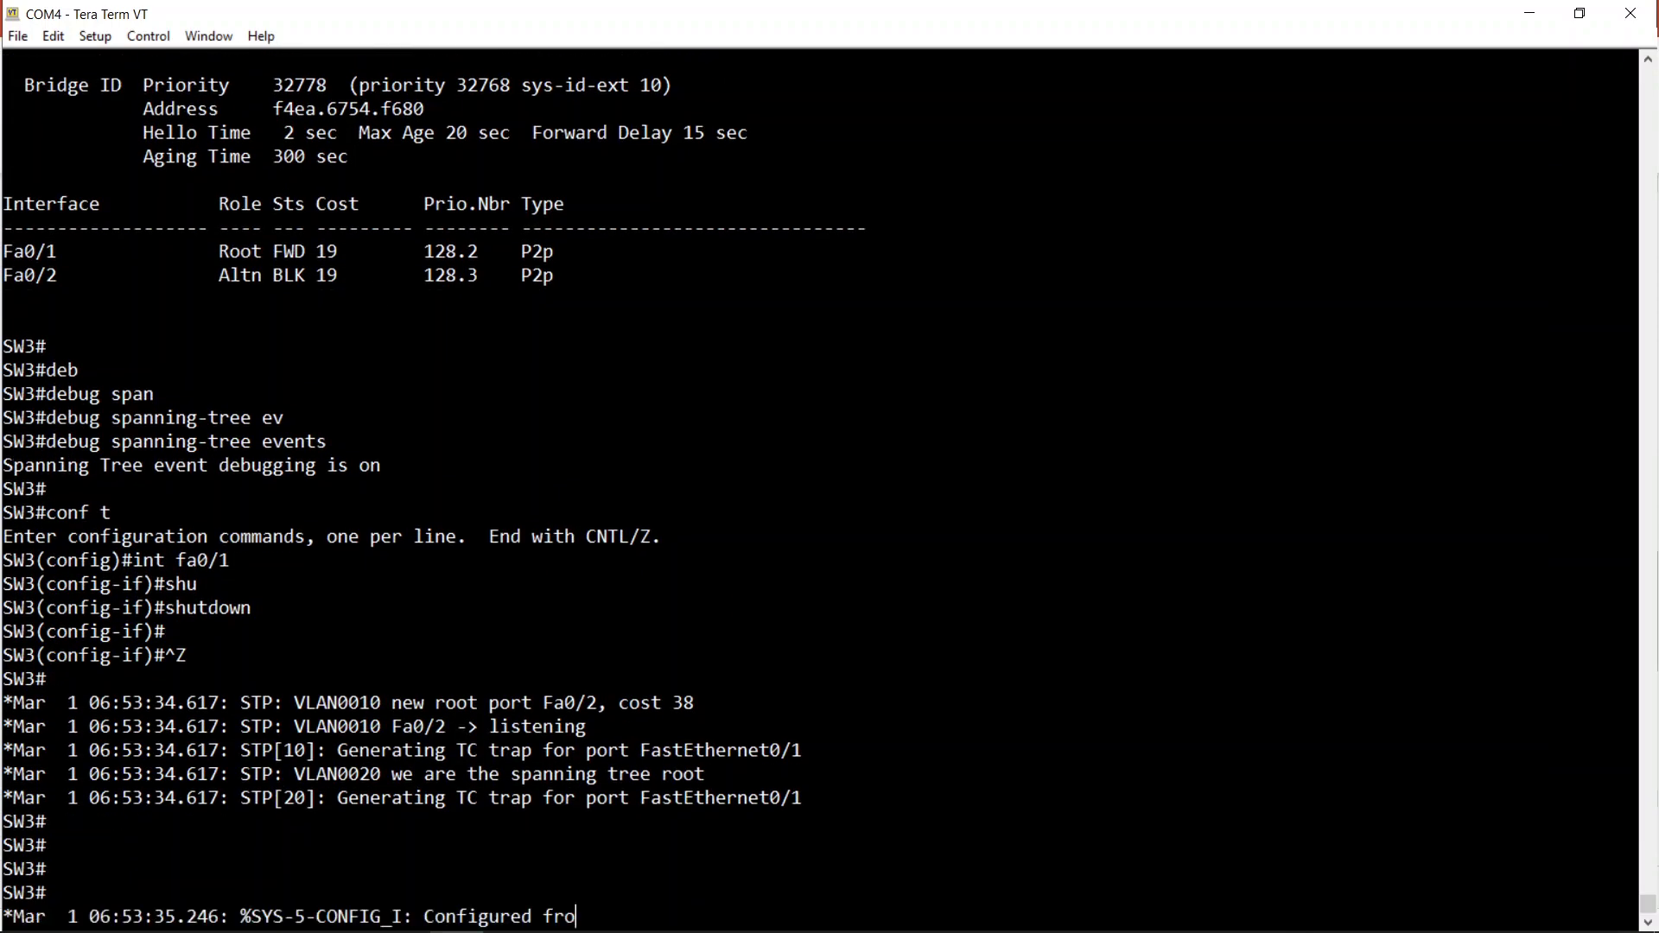
key(Return)
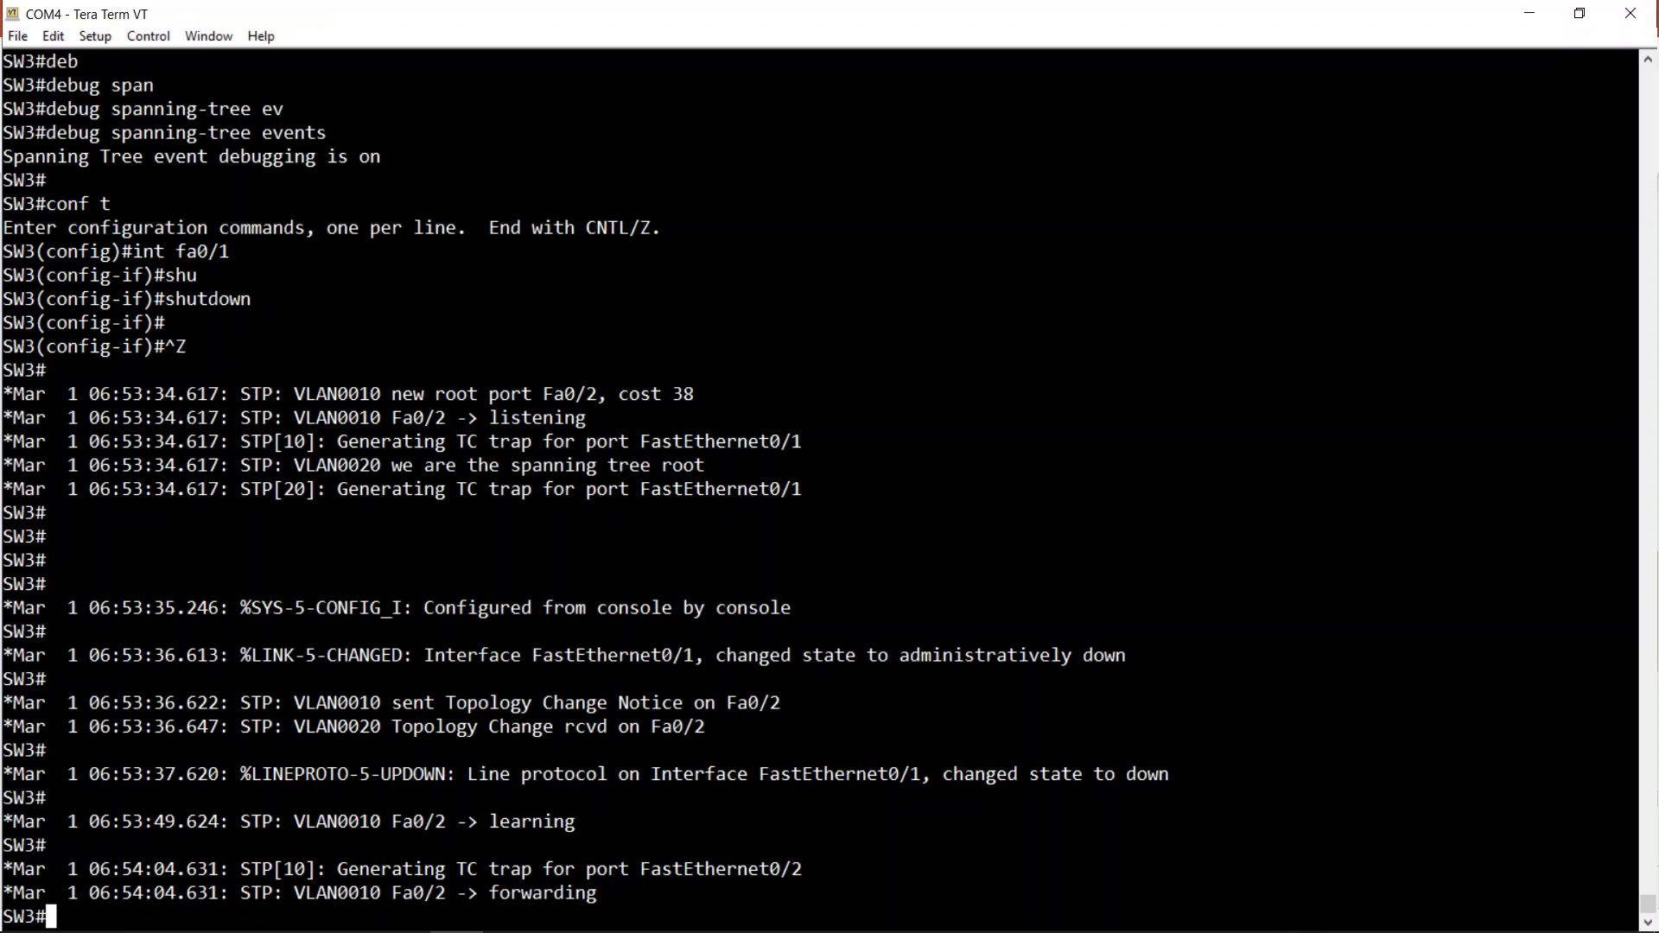
key(Return)
key(Return)
key(Return)
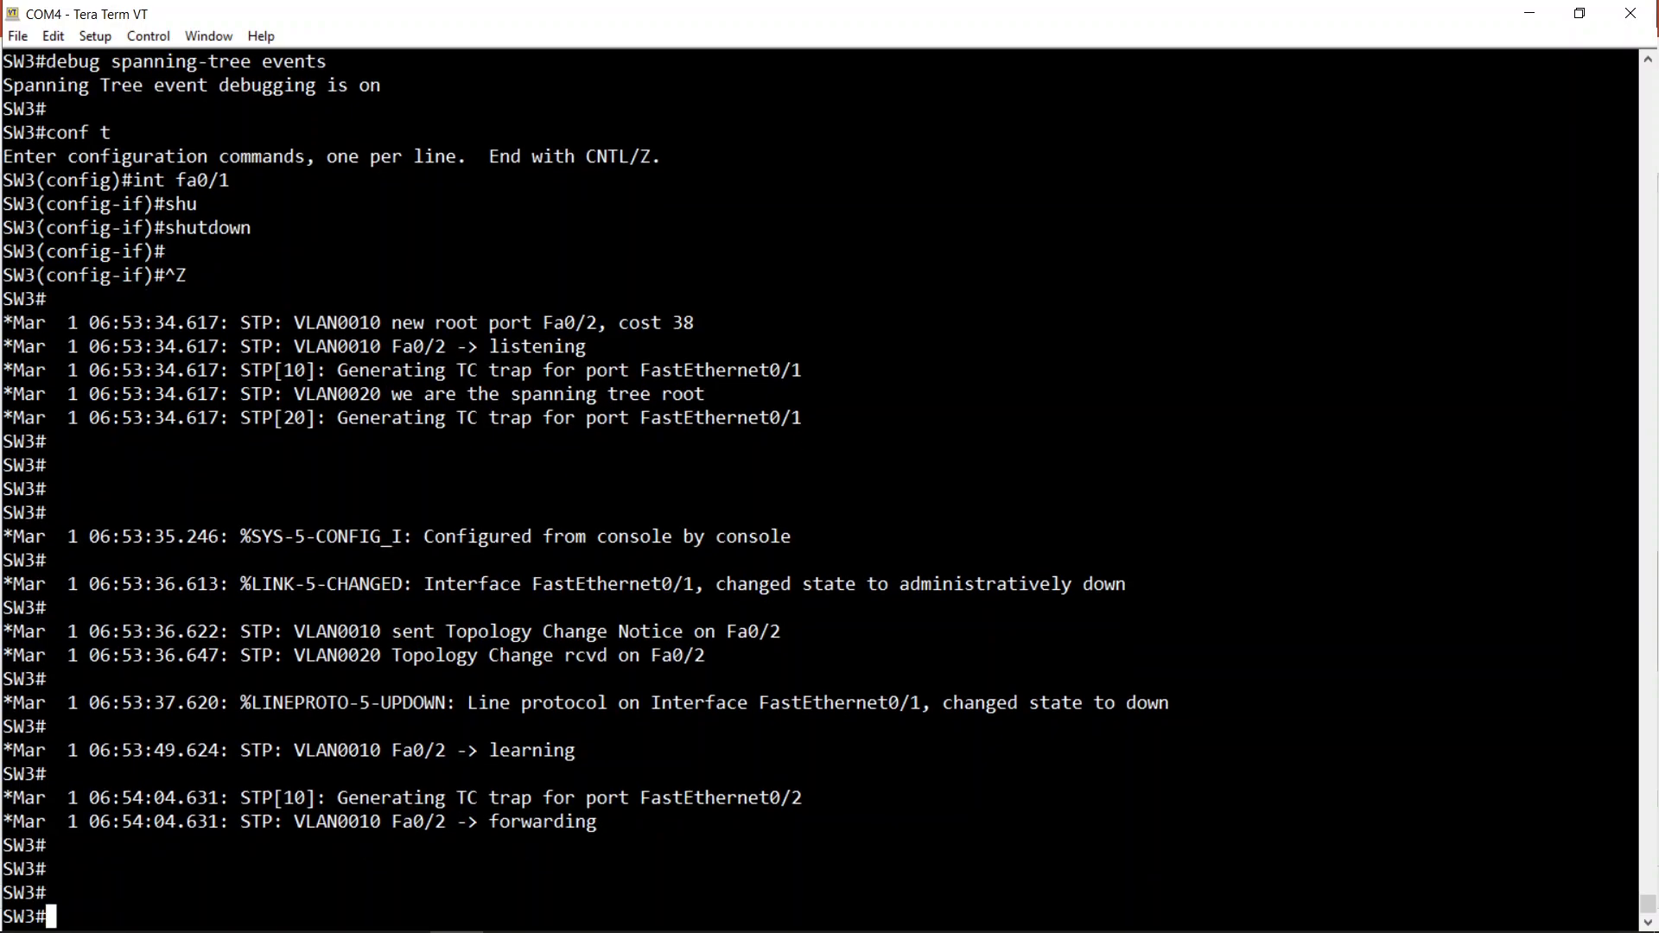
Re-enable interface fa0/1 on SW3 with no shutdown from its interface configuration mode
text(conf t)
key(Return)
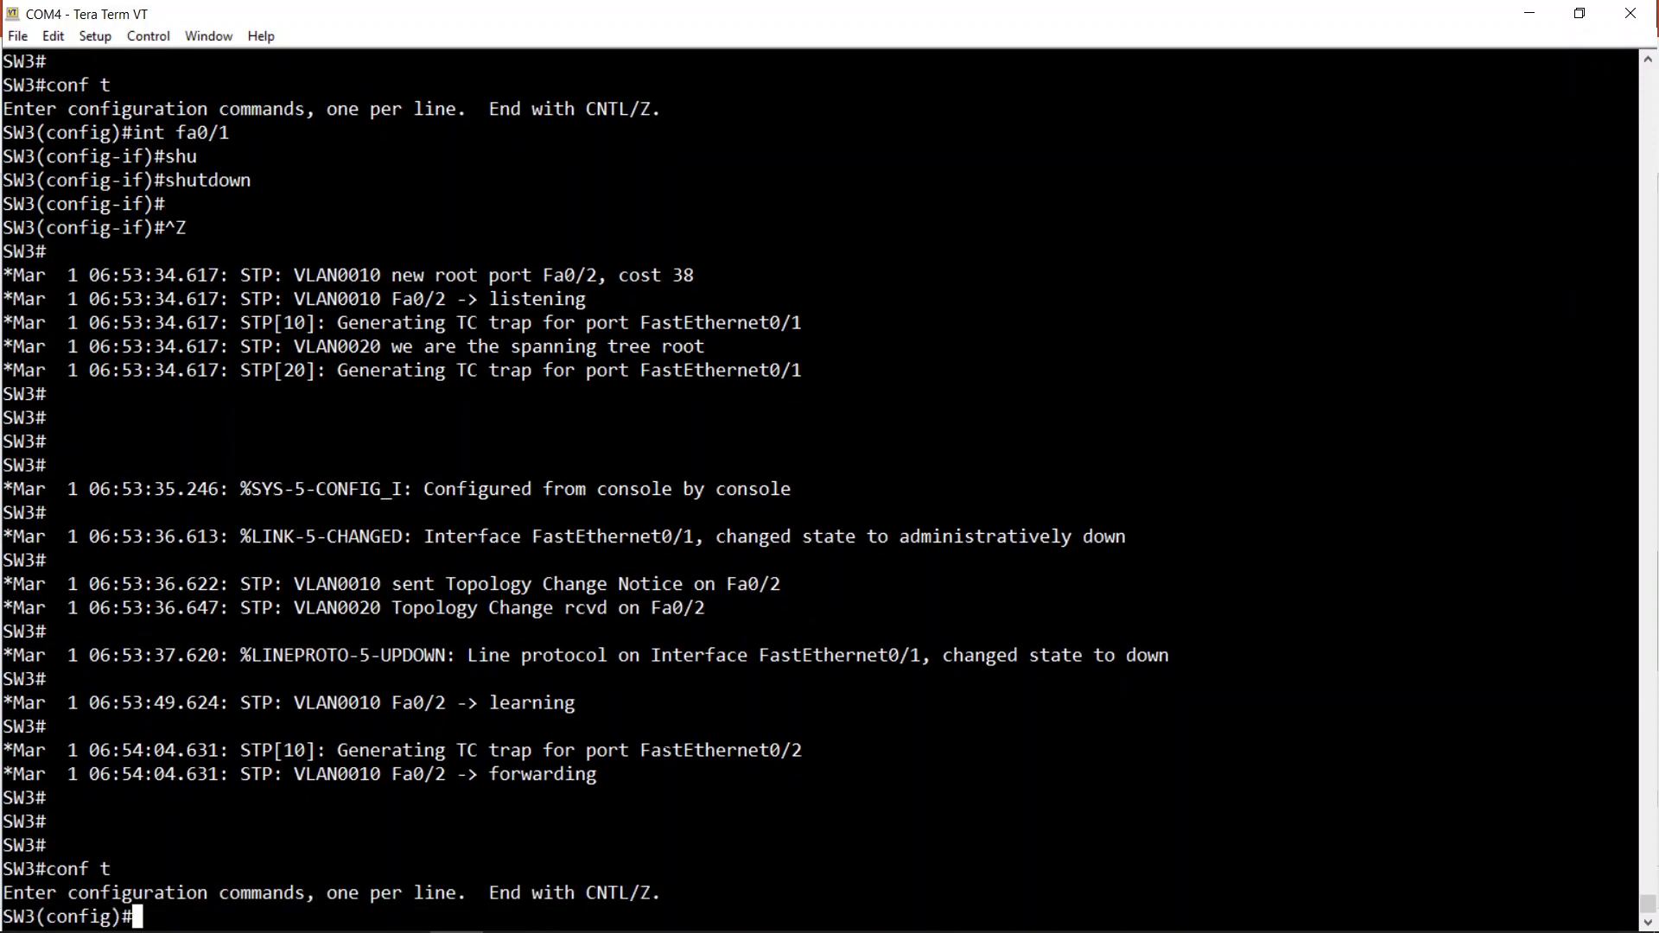
text(int fa0/1)
key(Return)
text(no shu)
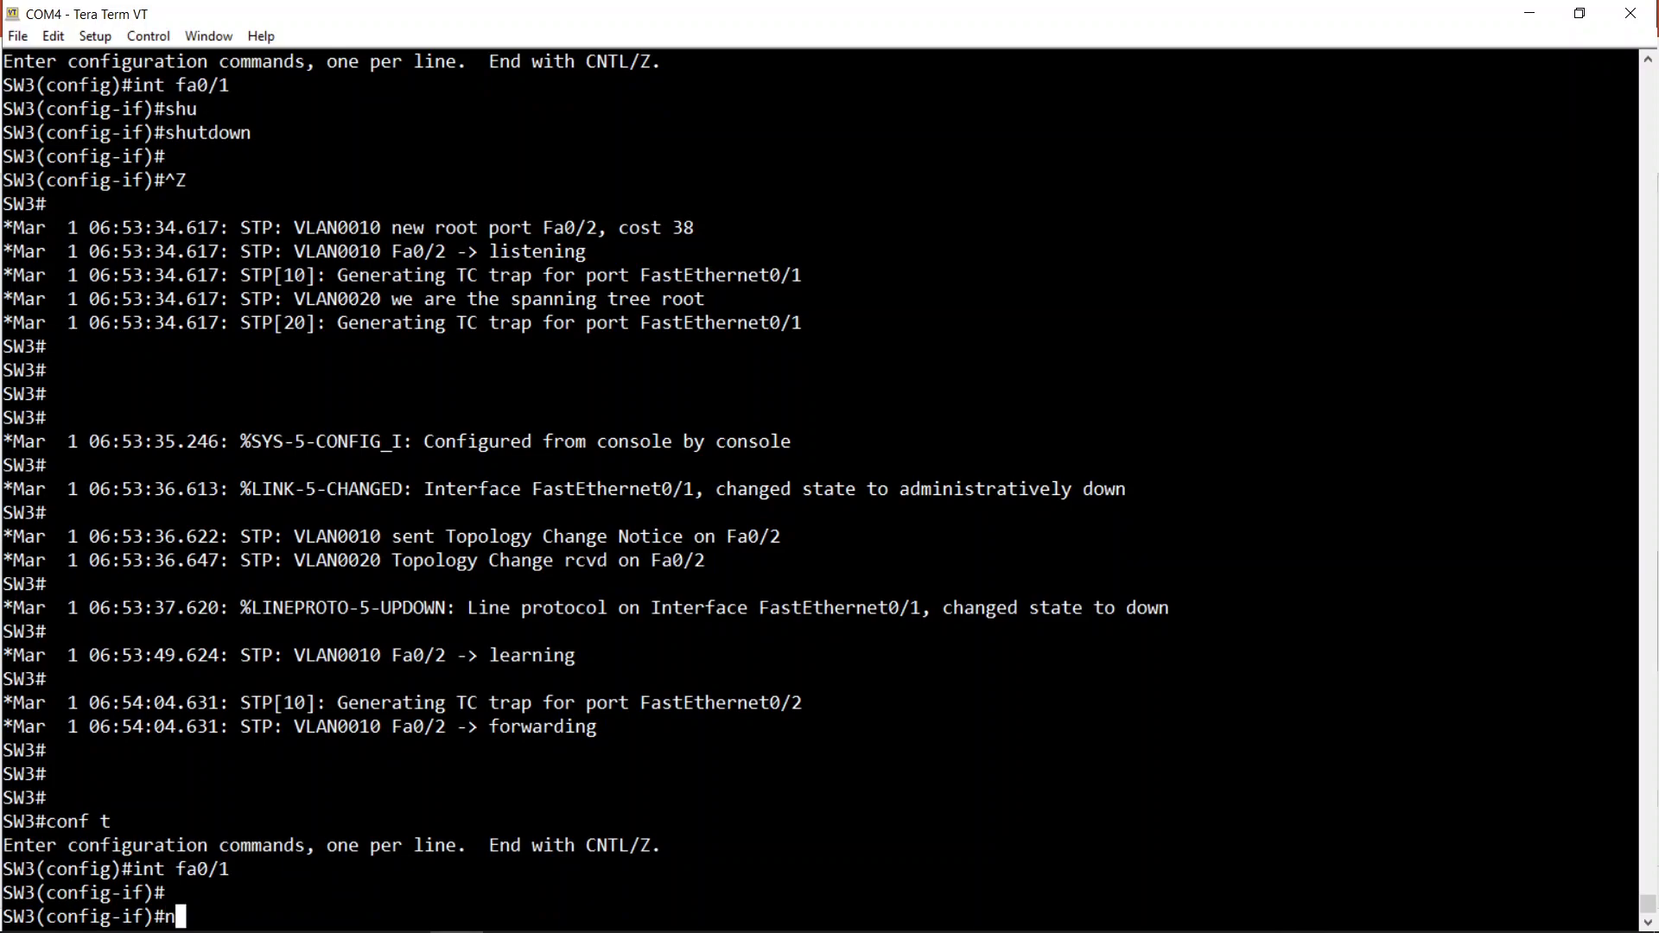
key(Tab)
key(Return)
key(Return)
key(Return)
key(Return)
key(Return)
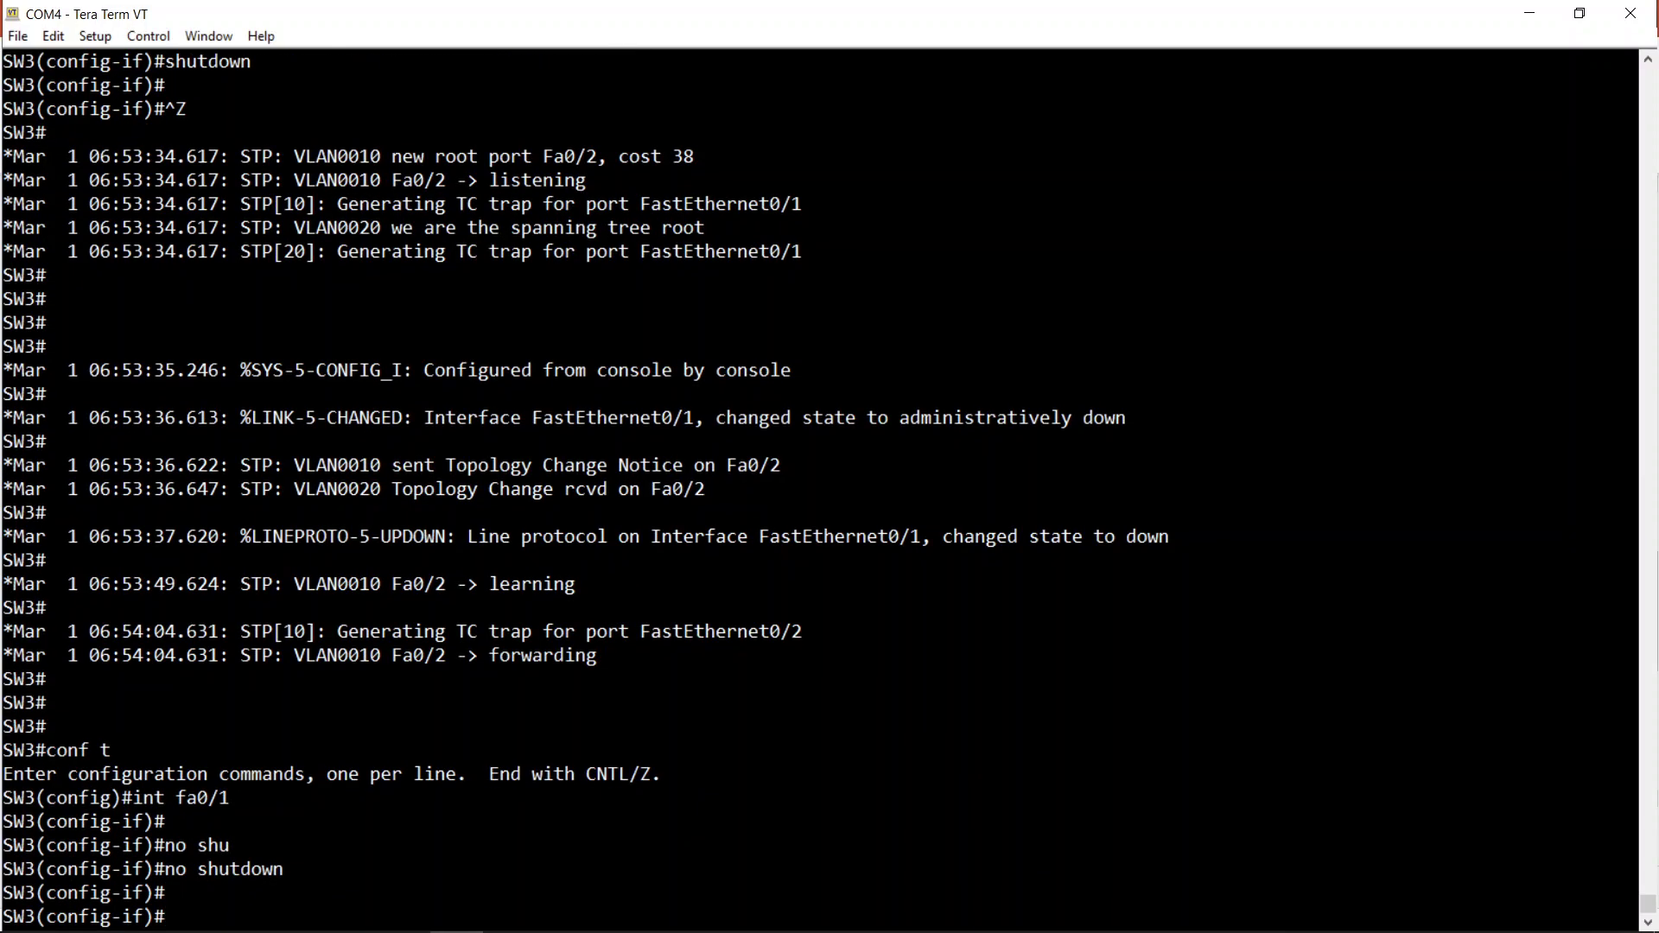
key(Return)
key(Return)
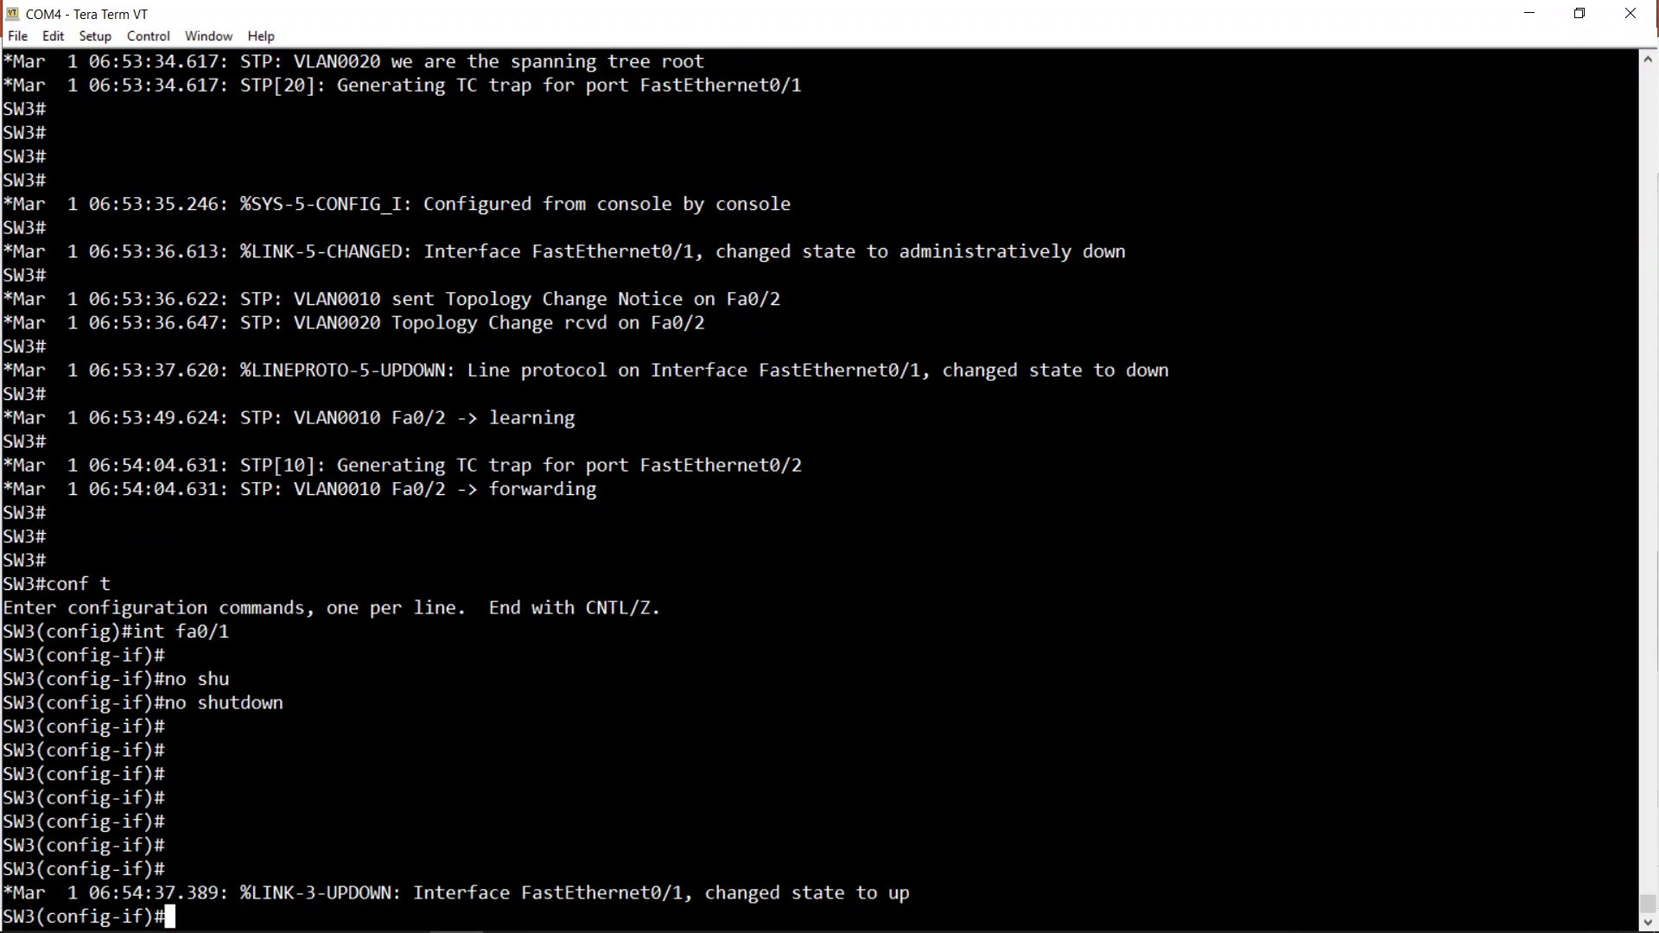
Switch the console back to SW2 and recheck its VLAN 10 root and port information with show spanning-tree vlan 10
key(Return)
key(Return)
key(Return)
key(Return)
key(Return)
key(Return)
key(Return)
key(Return)
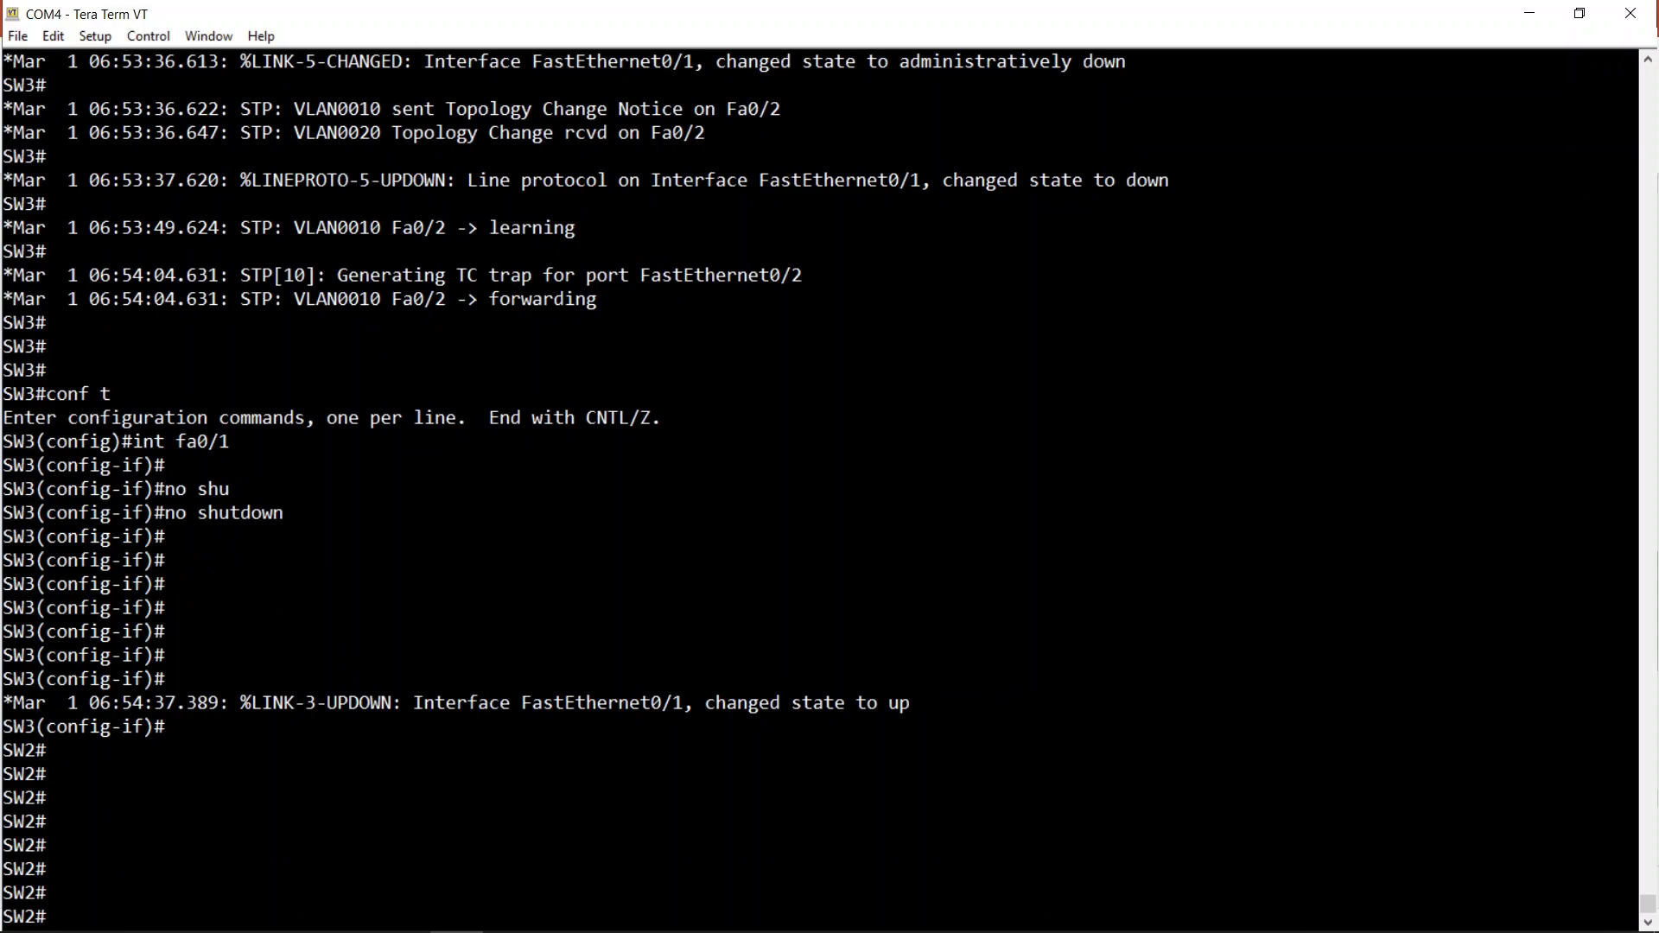
text(sho)
key(Tab)
text(span)
key(Tab)
text(v)
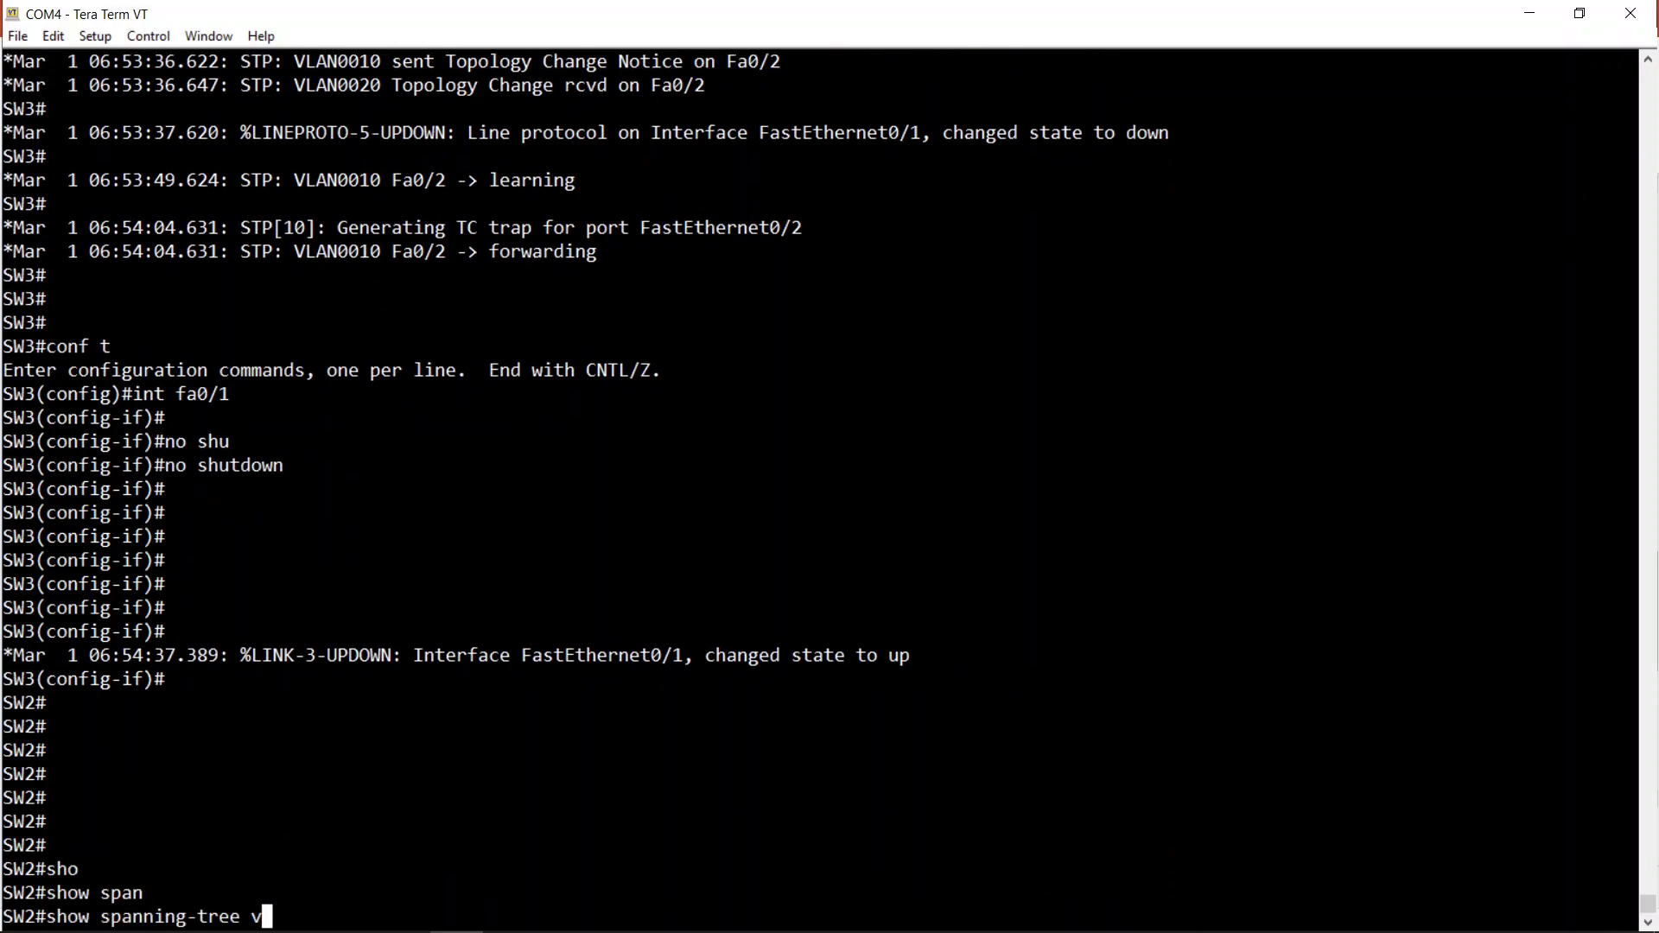
text(lan)
key(Tab)
text(10)
key(Return)
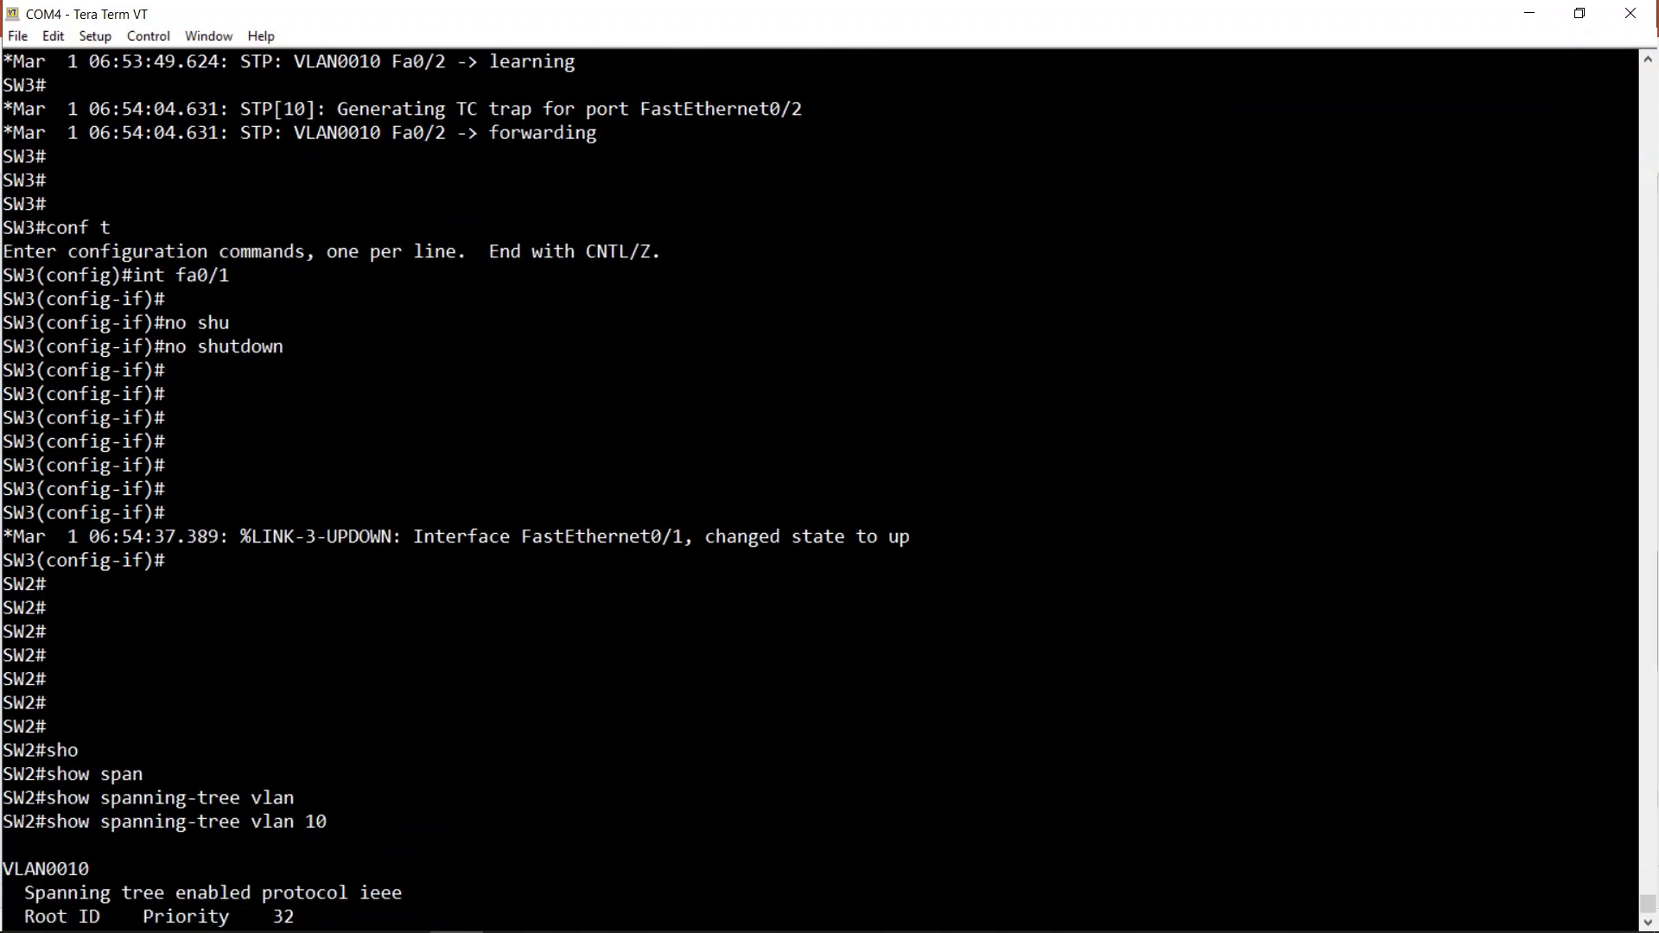
Switch the console from SW2 back to SW3's interface configuration prompt
key(Return)
key(Return)
key(Return)
key(Return)
key(Return)
key(Return)
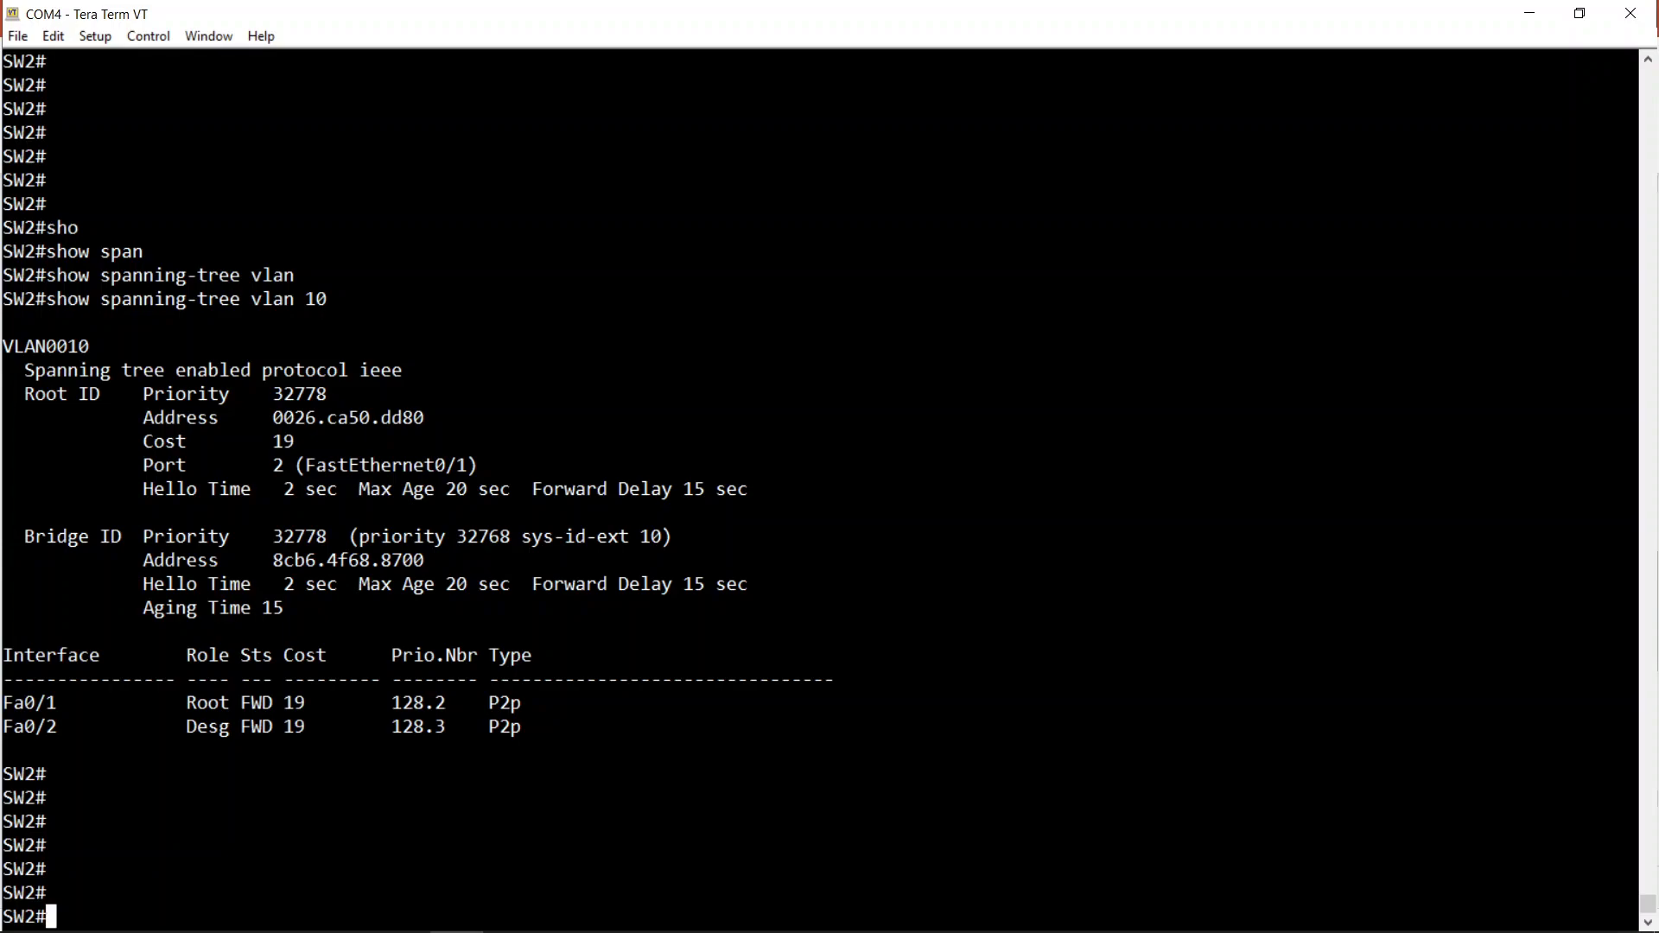
key(Return)
key(Return)
key(Return)
key(Return)
key(Return)
key(Return)
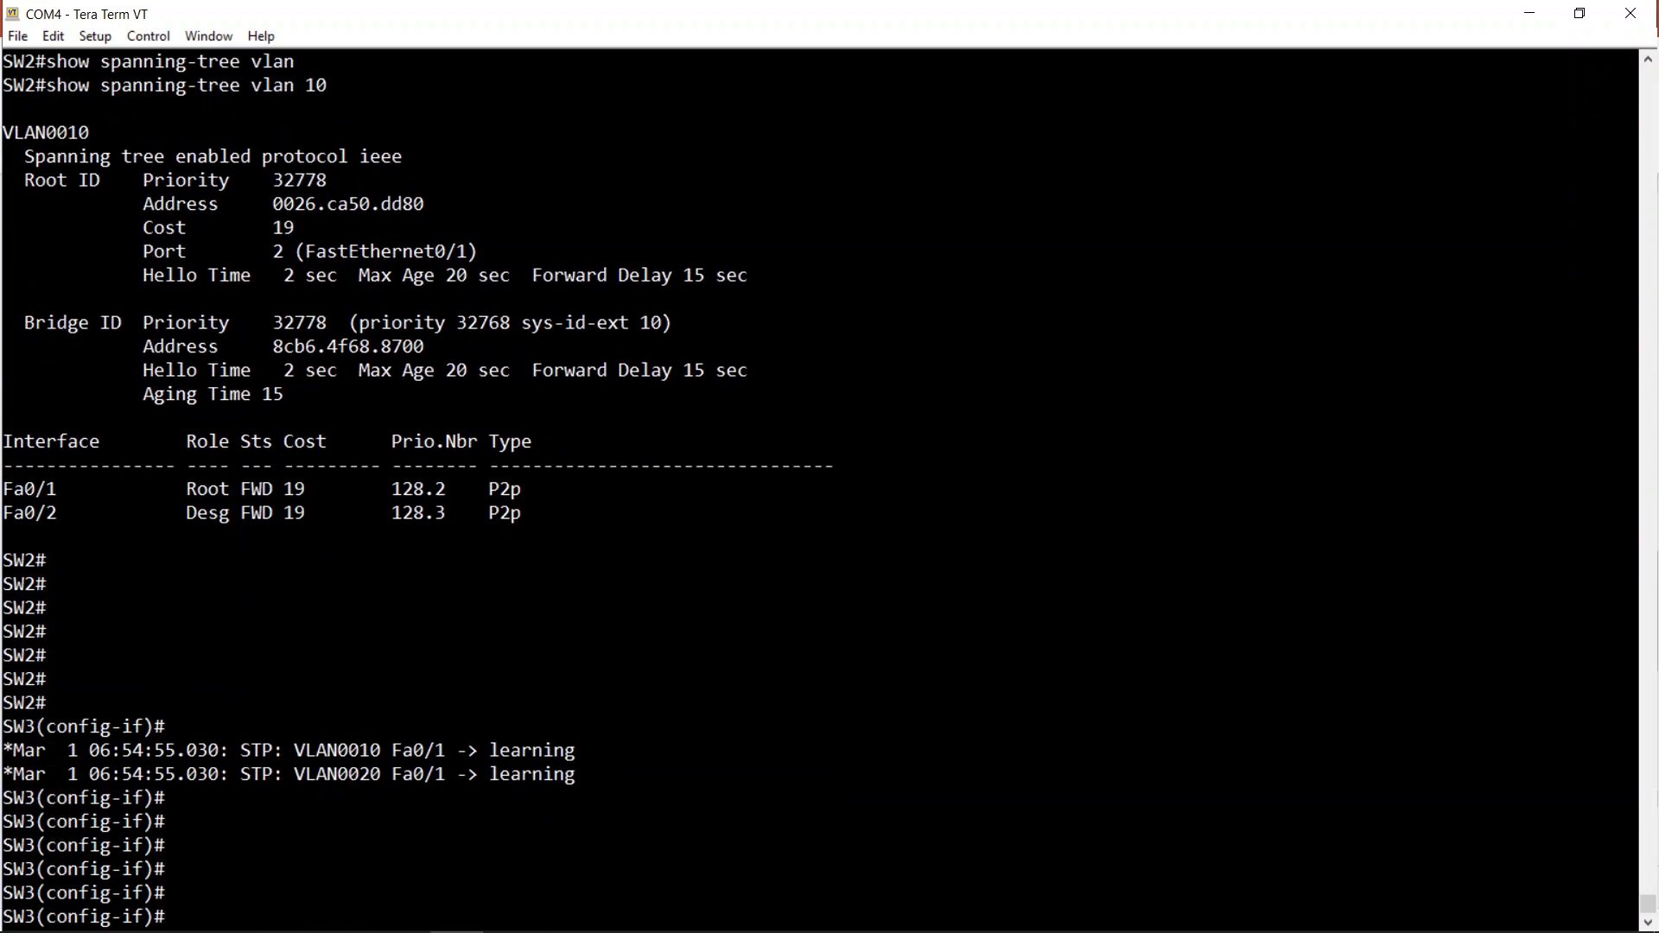
text(sho)
key(Tab)
text(span)
key(Tab)
key(BackSpace)
key(BackSpace)
key(BackSpace)
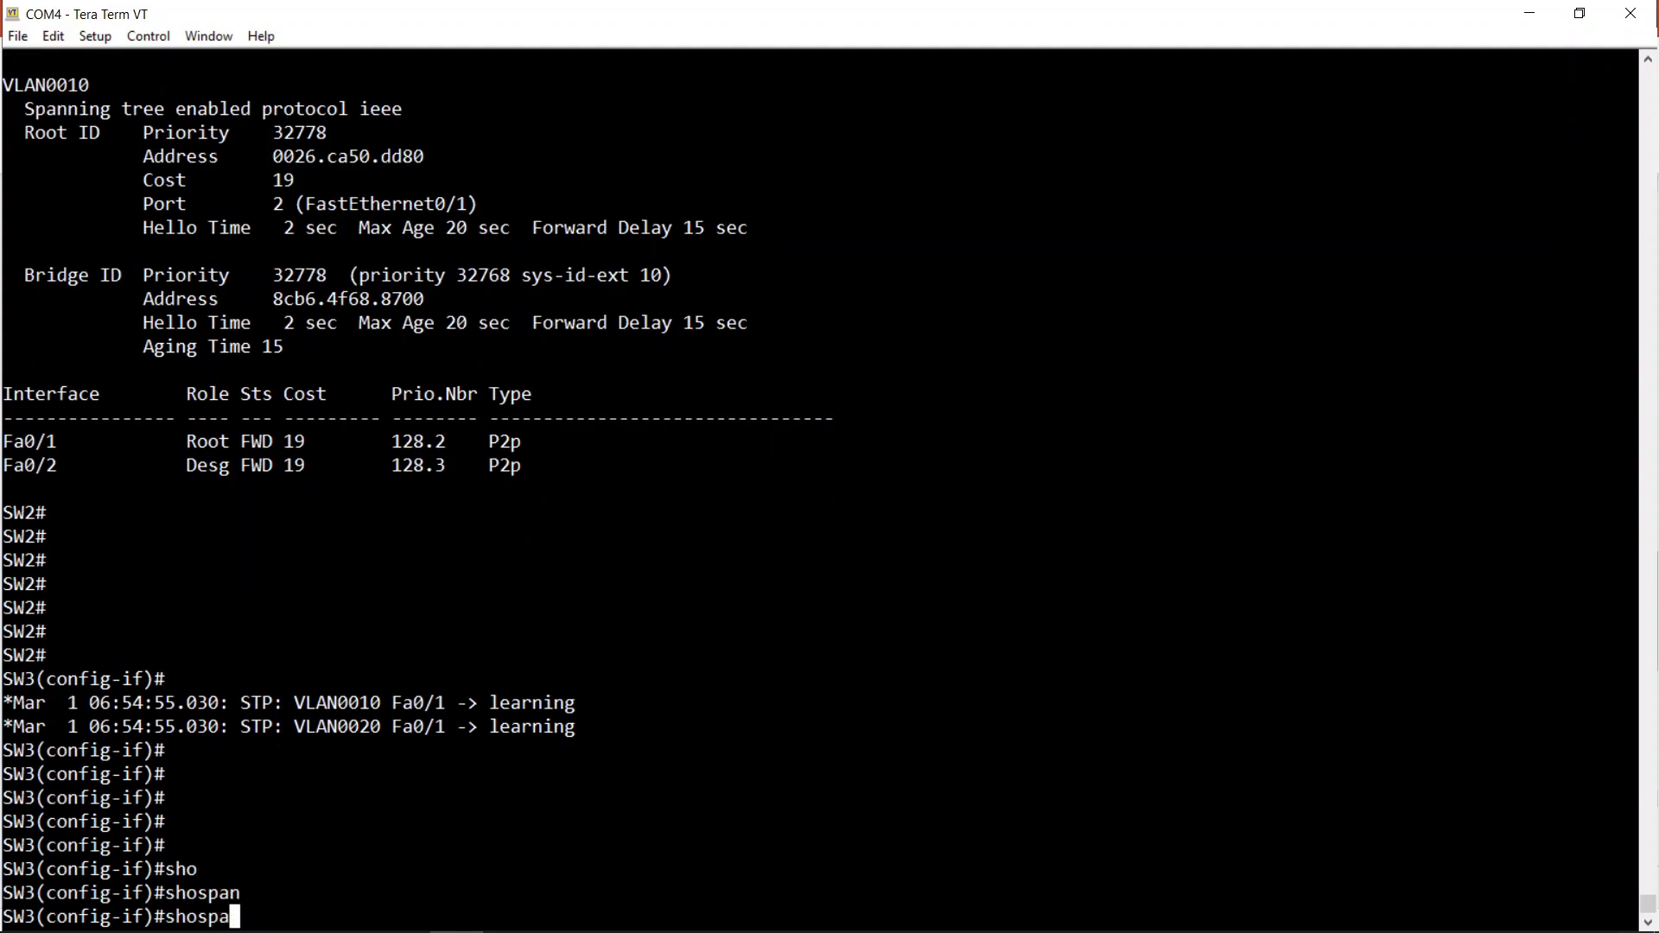
key(Tab)
key(BackSpace)
key(BackSpace)
key(BackSpace)
key(BackSpace)
Return SW3 to privileged EXEC mode and display its VLAN 10 port roles and states with show spanning-tree vlan 10
key(ctrl+z)
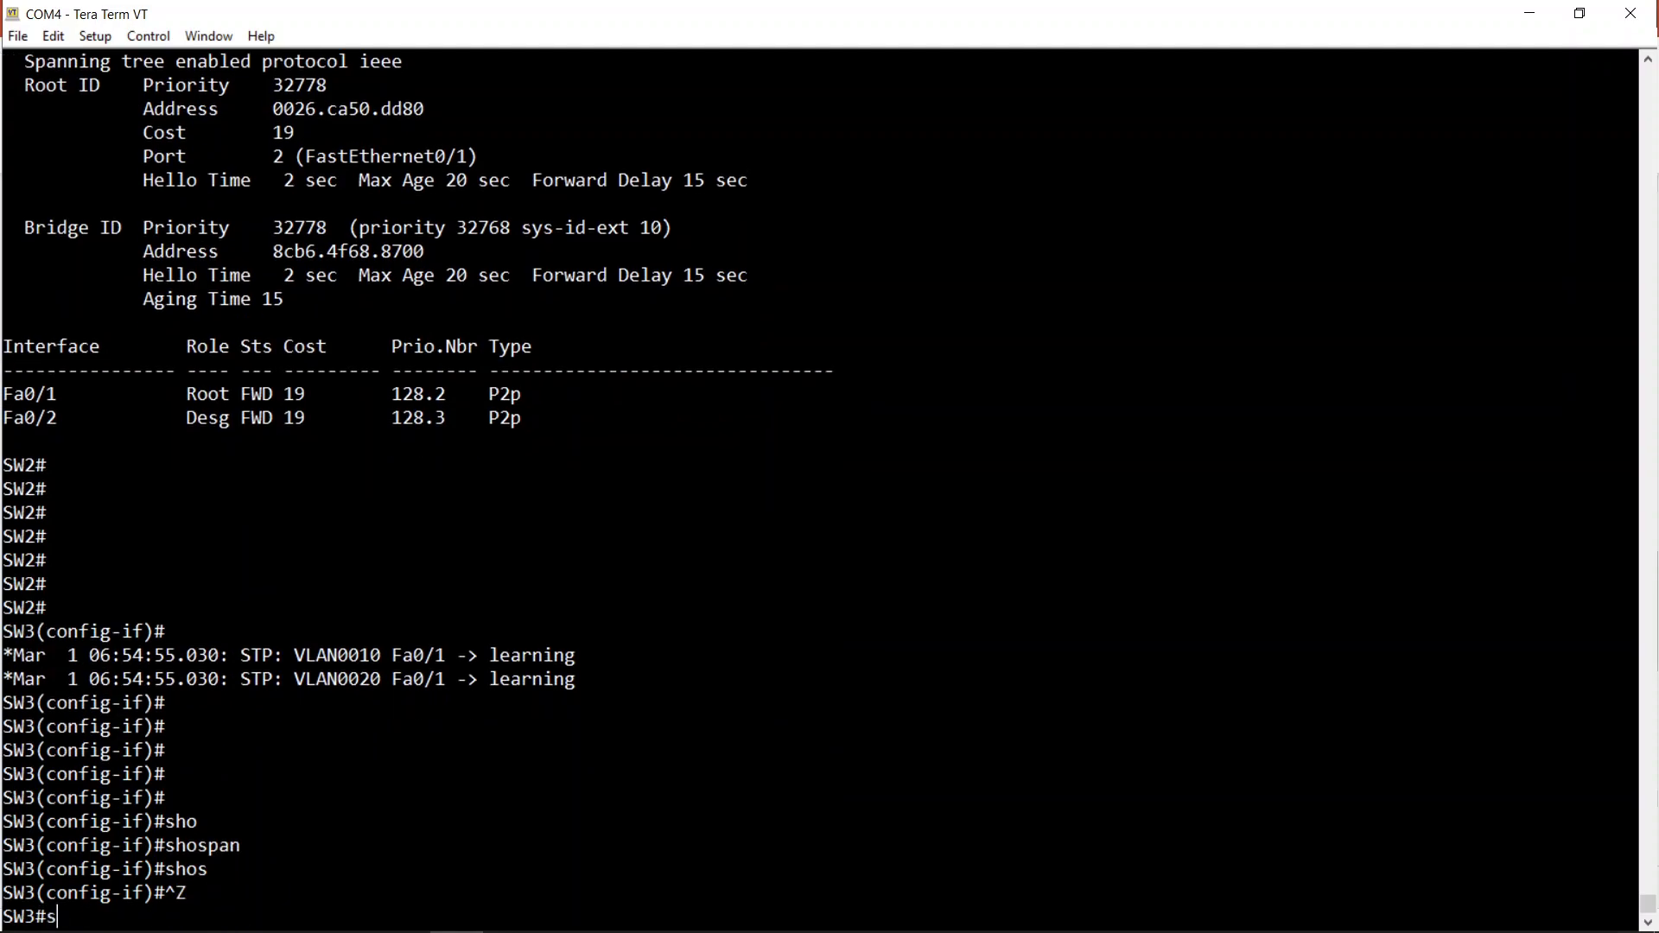
text(sho)
key(Tab)
text(span)
key(Tab)
text(vlan)
key(Tab)
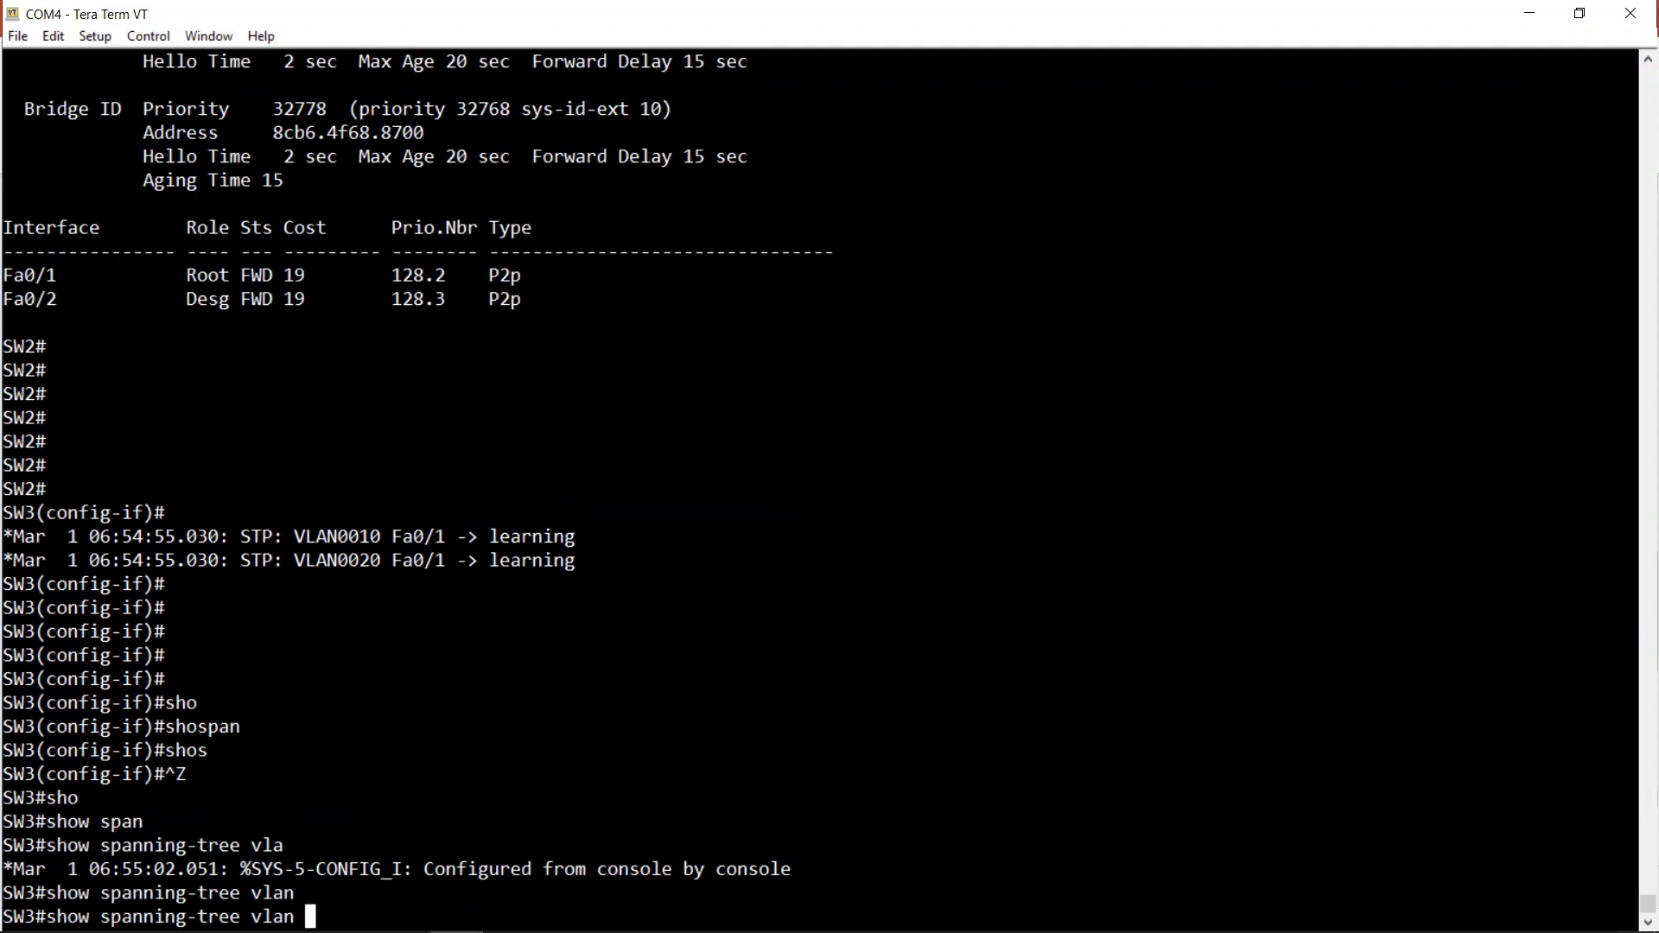
text(10)
key(Return)
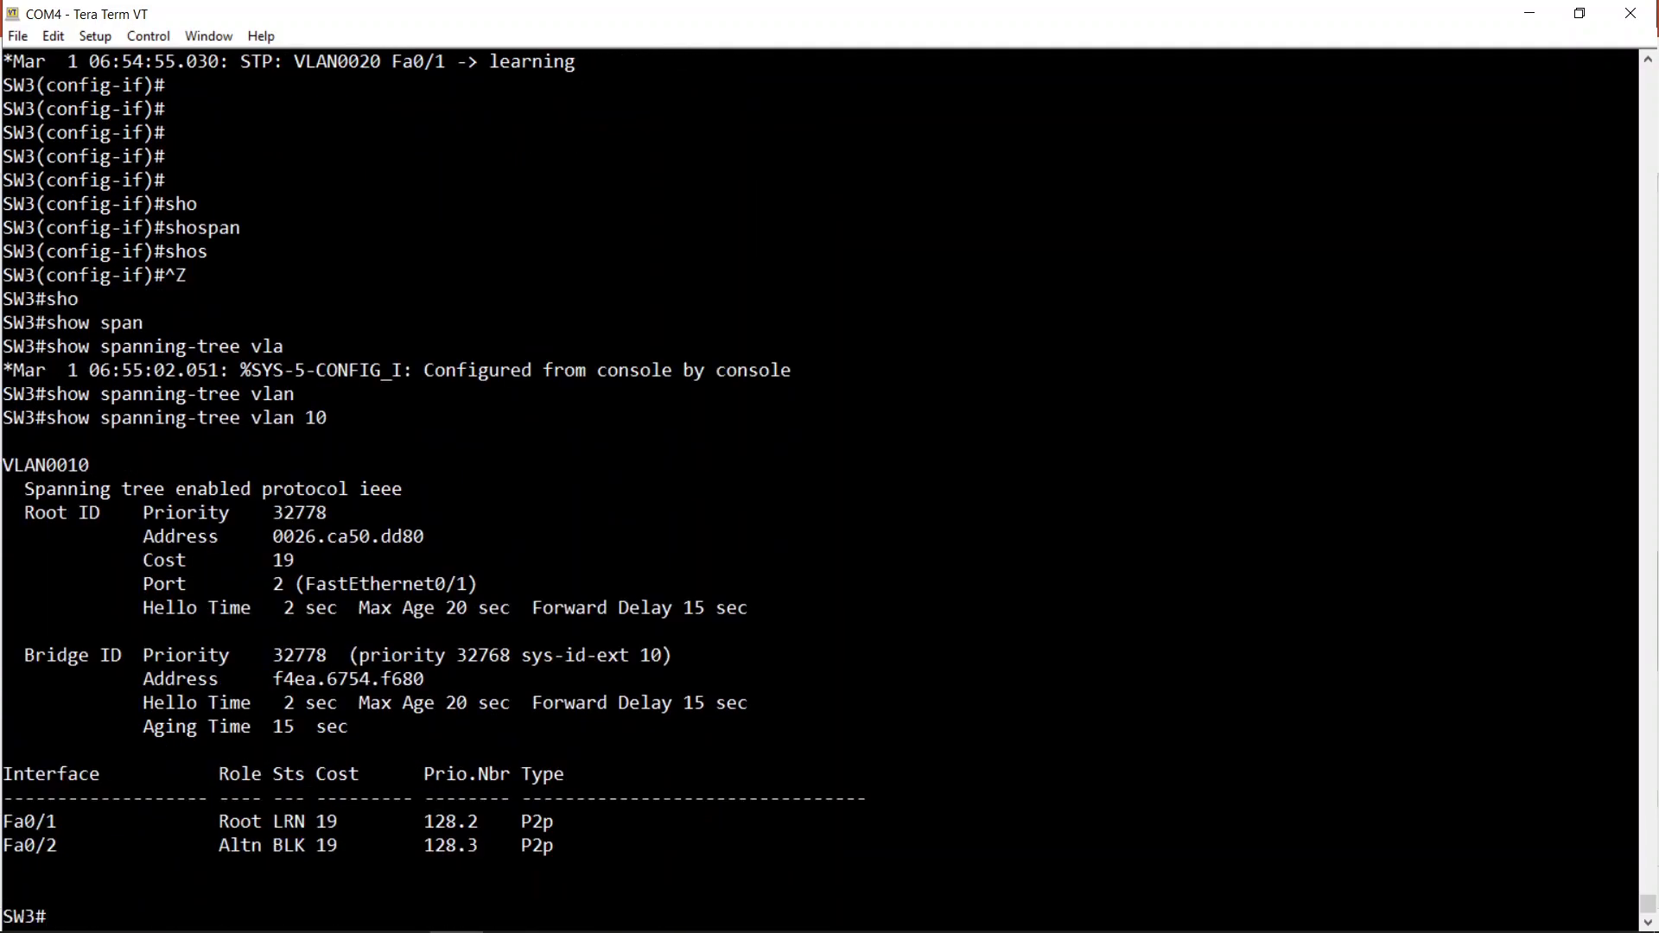
Watch SW3's debug messages to follow the VLAN 10 and VLAN 20 state transitions on the re-enabled fa0/1
key(Return)
key(Return)
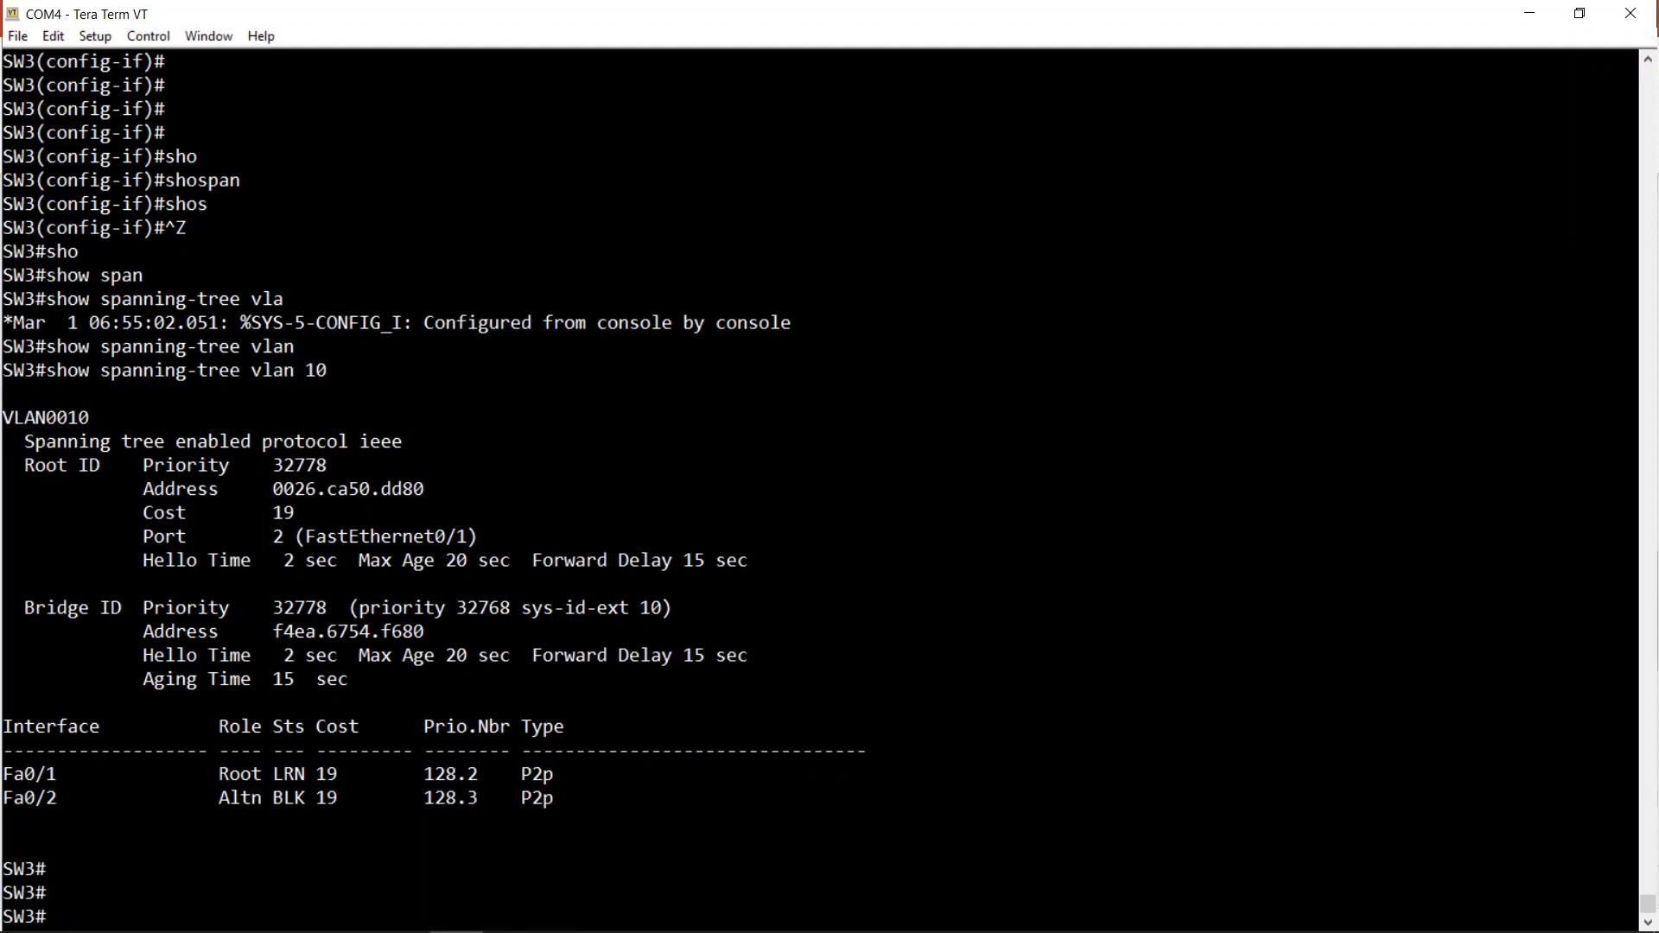
key(Return)
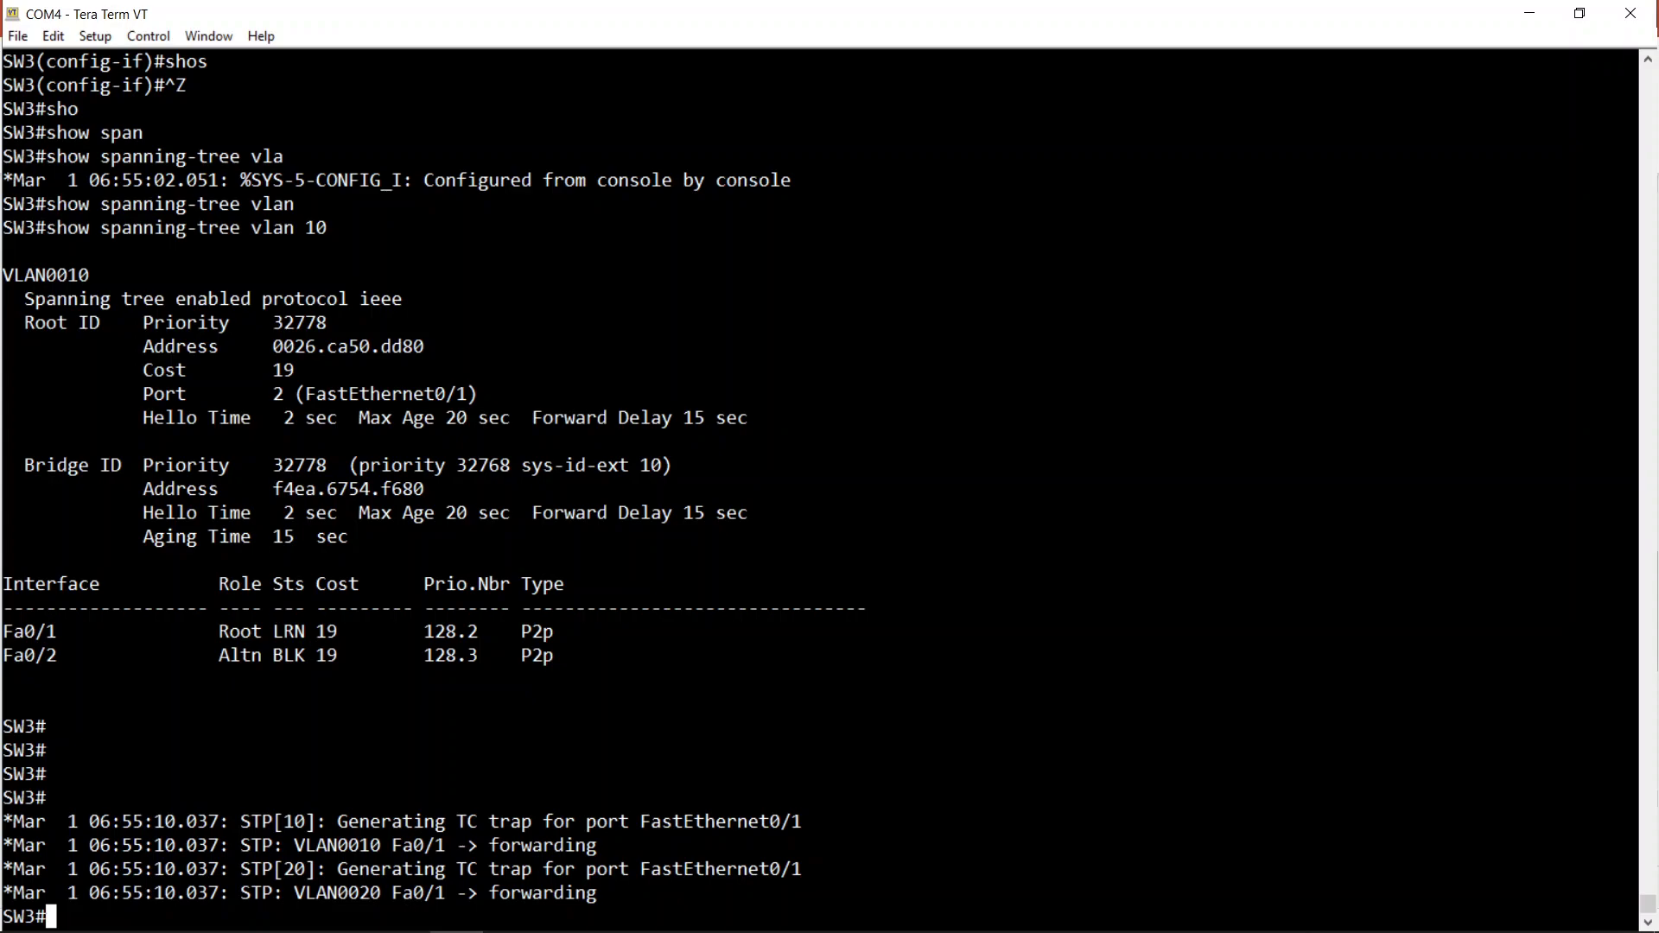
key(Return)
key(Return)
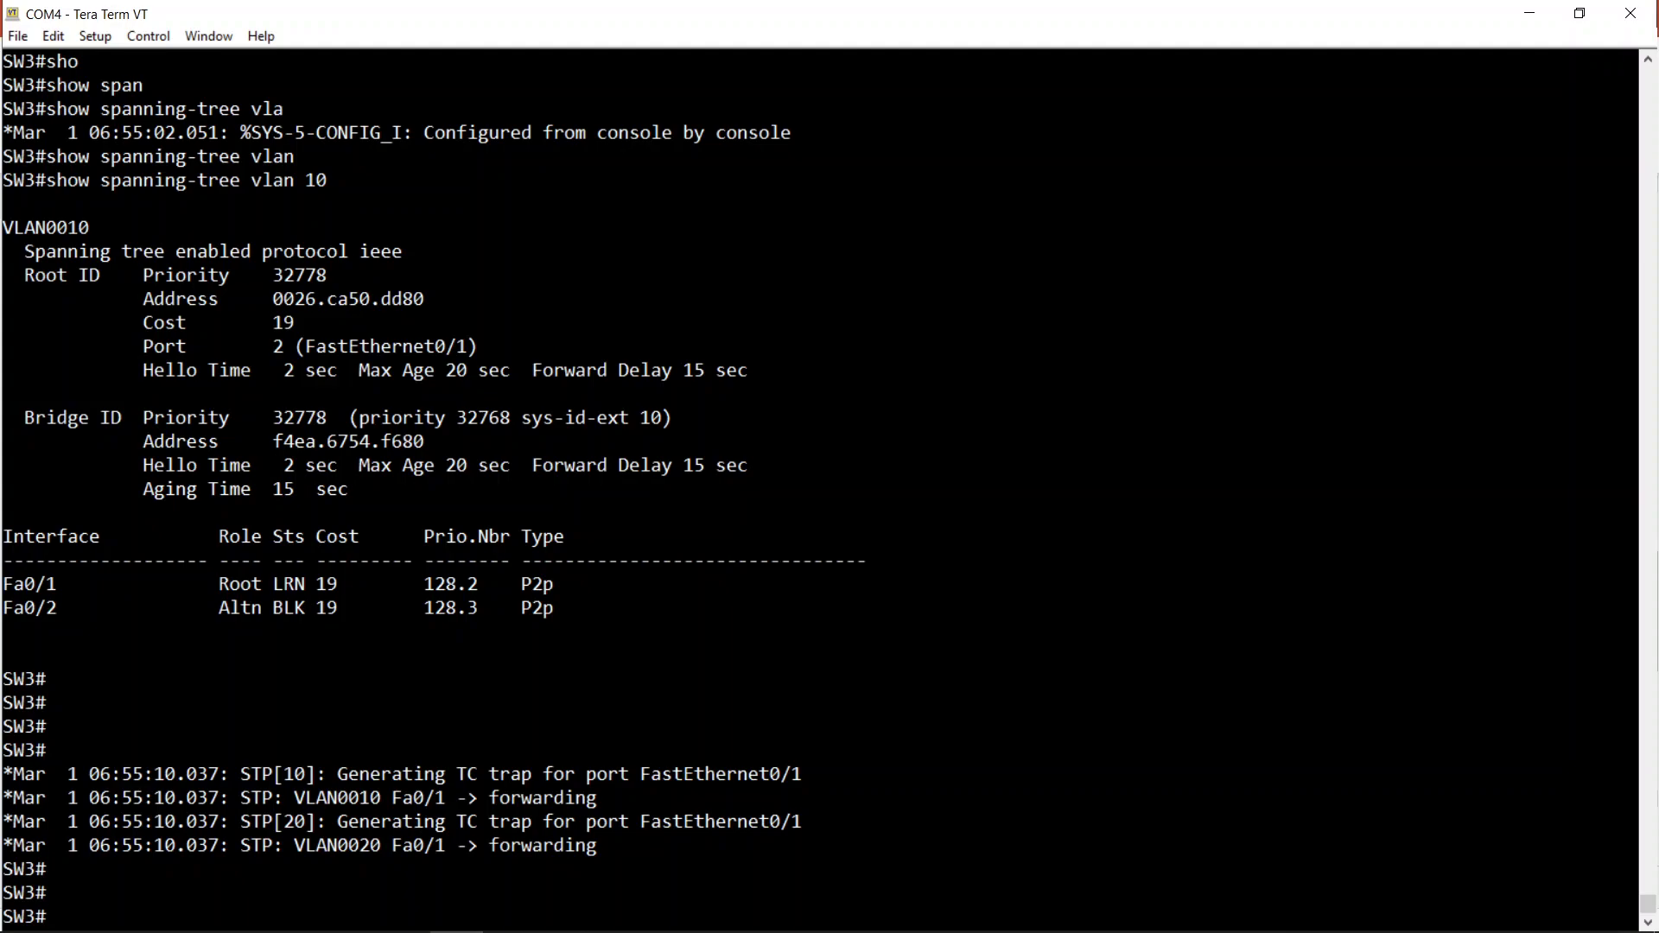
Switch the console to SW2 and check its VLAN 10 root port and port roles with show spanning-tree vlan 10
key(Return)
key(Return)
key(Return)
key(Return)
key(Return)
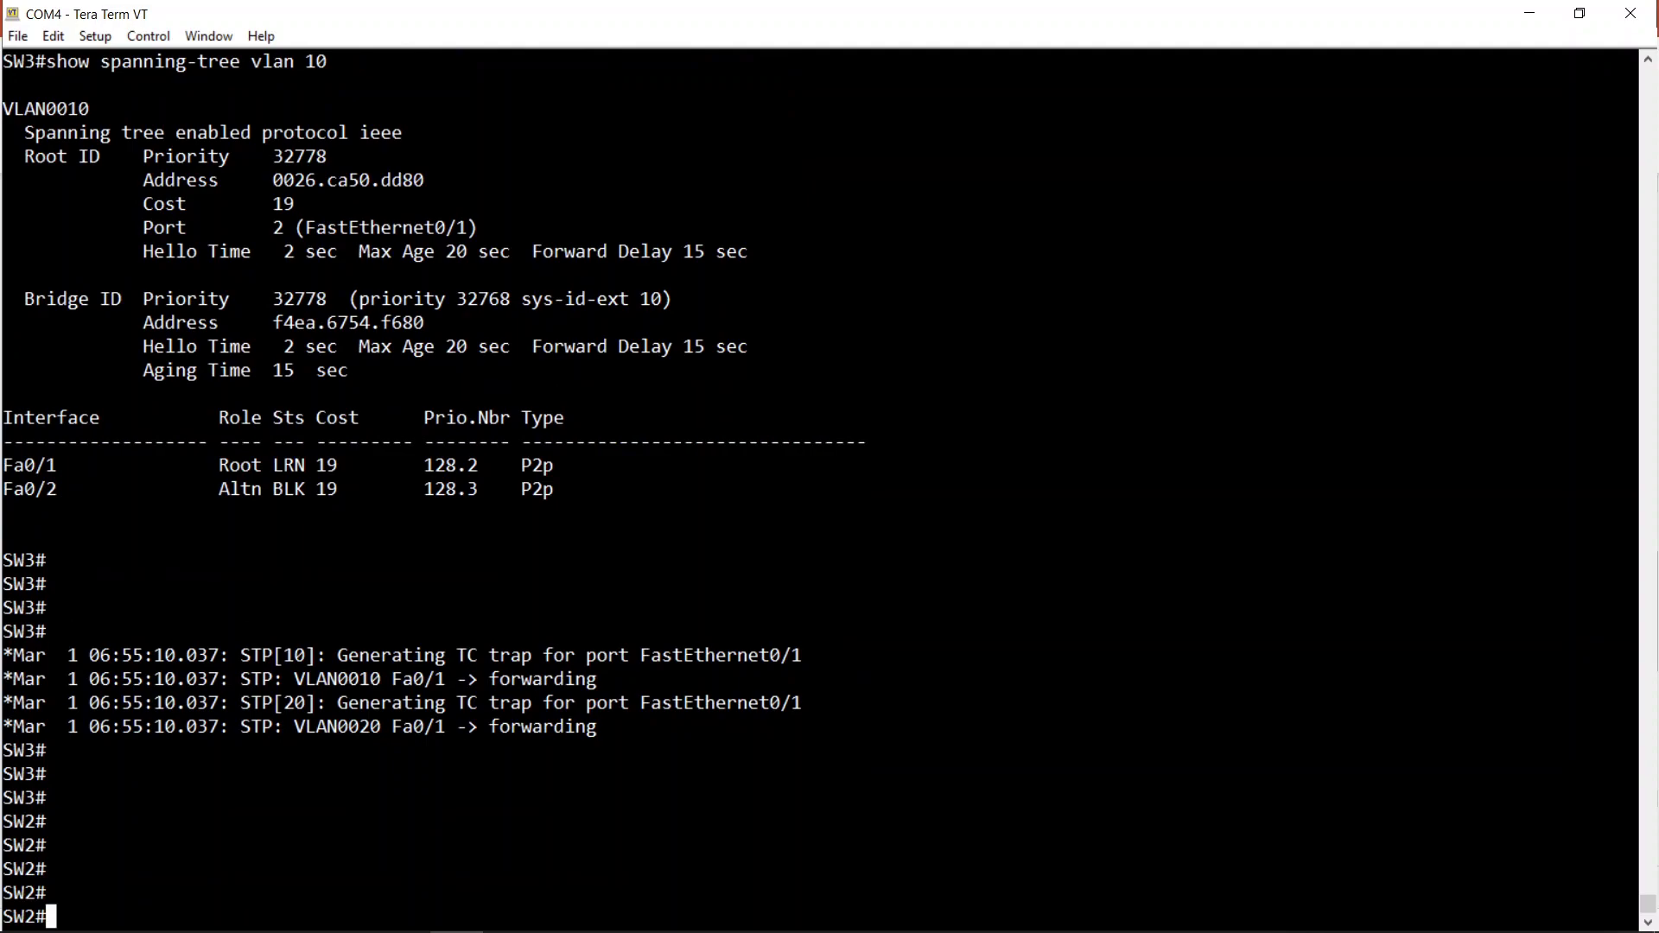
text(sho)
key(Tab)
text(span)
key(Tab)
text(vlan)
key(Tab)
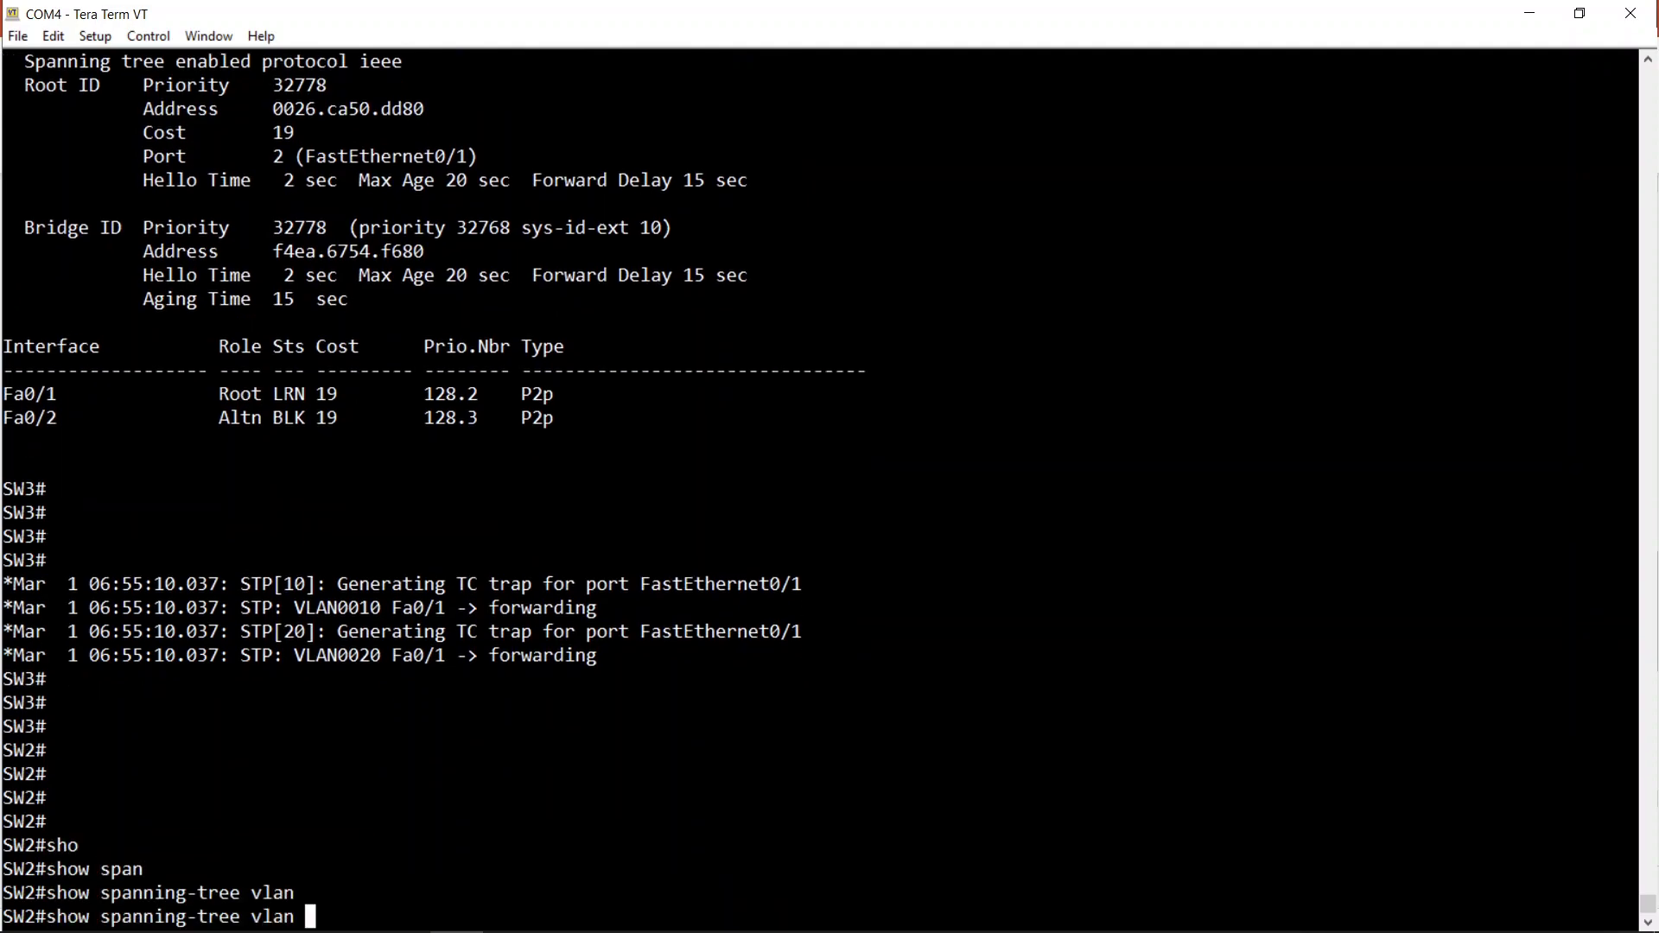
text(10)
key(Return)
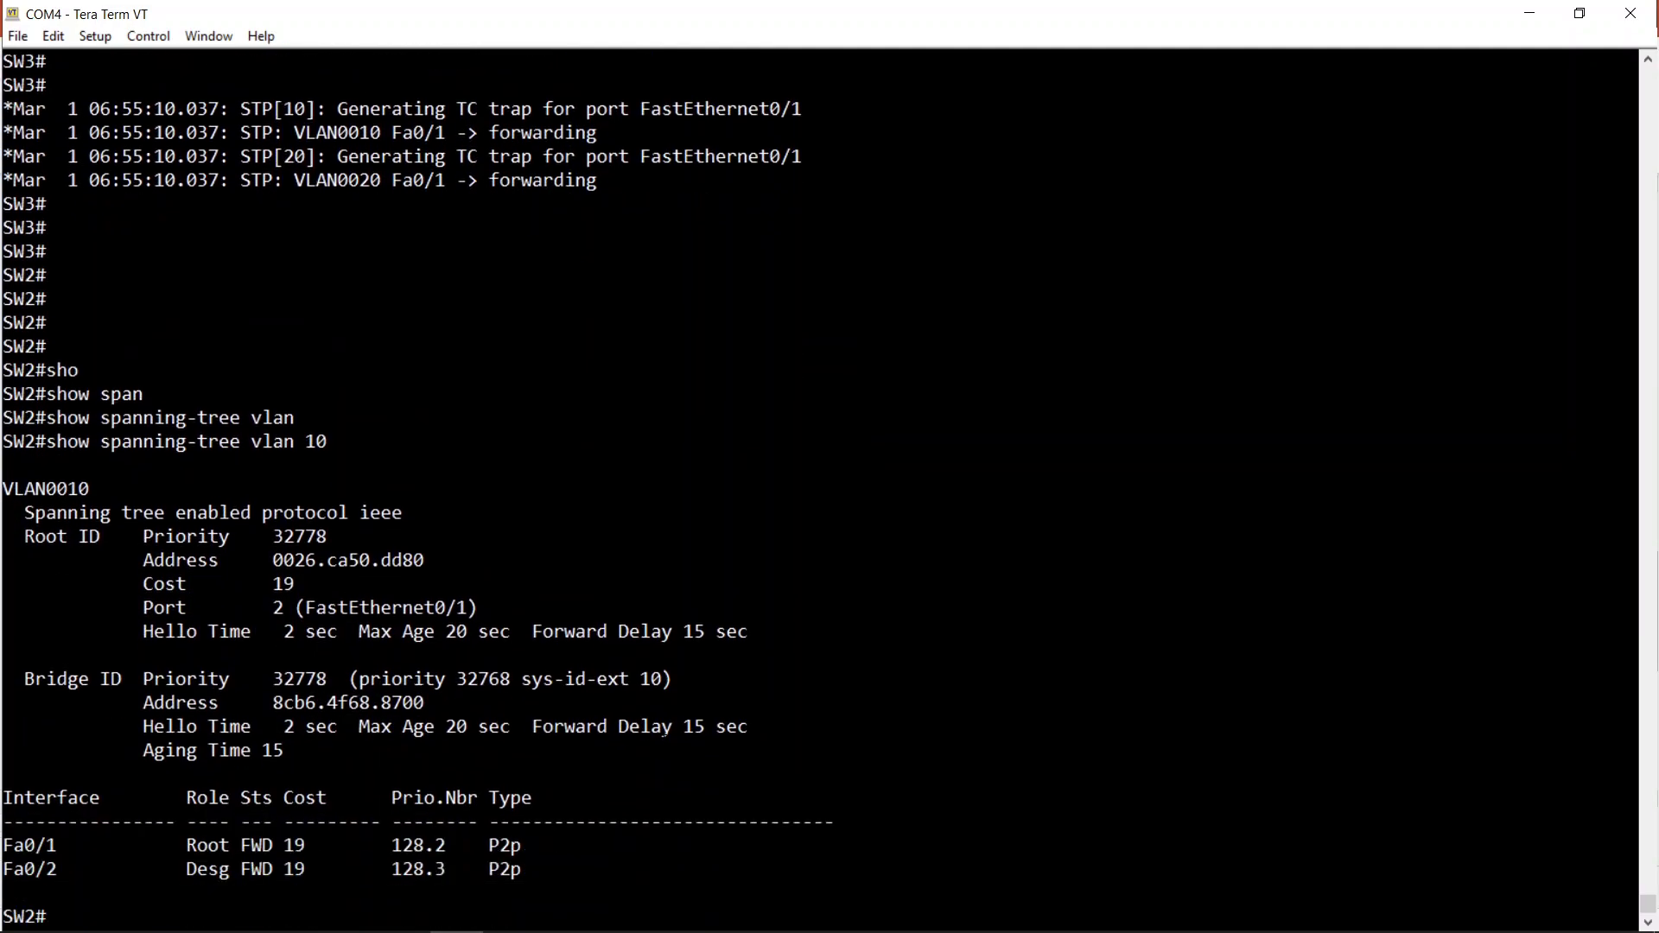
key(Return)
key(Return)
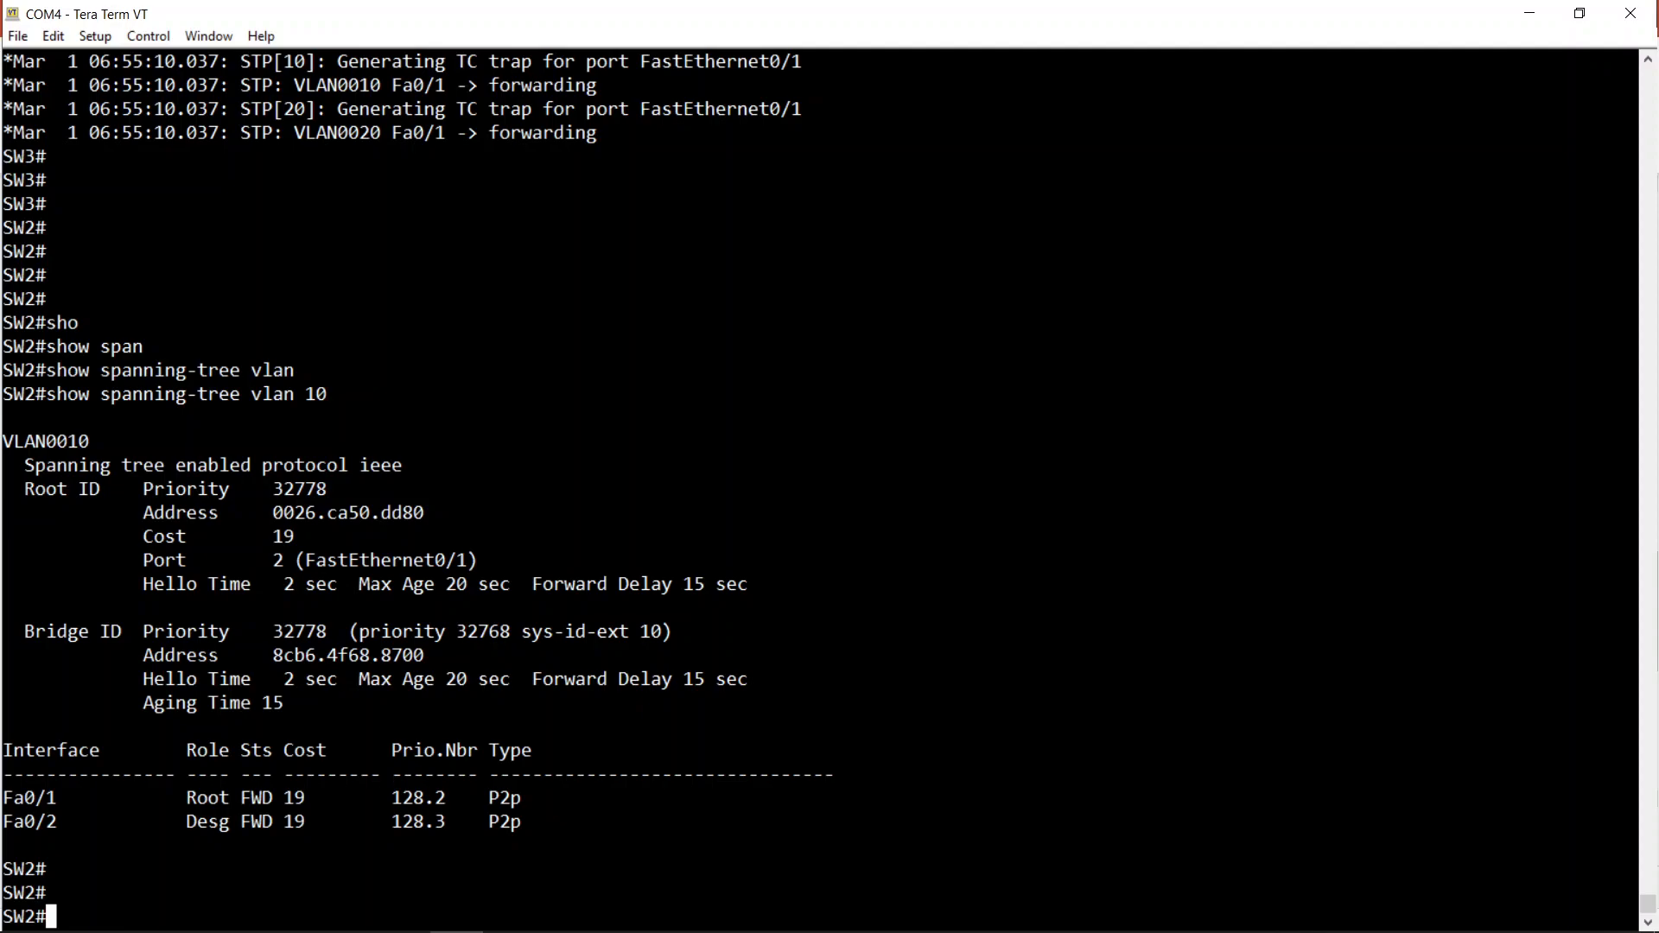
key(Return)
key(Return)
text(conf t)
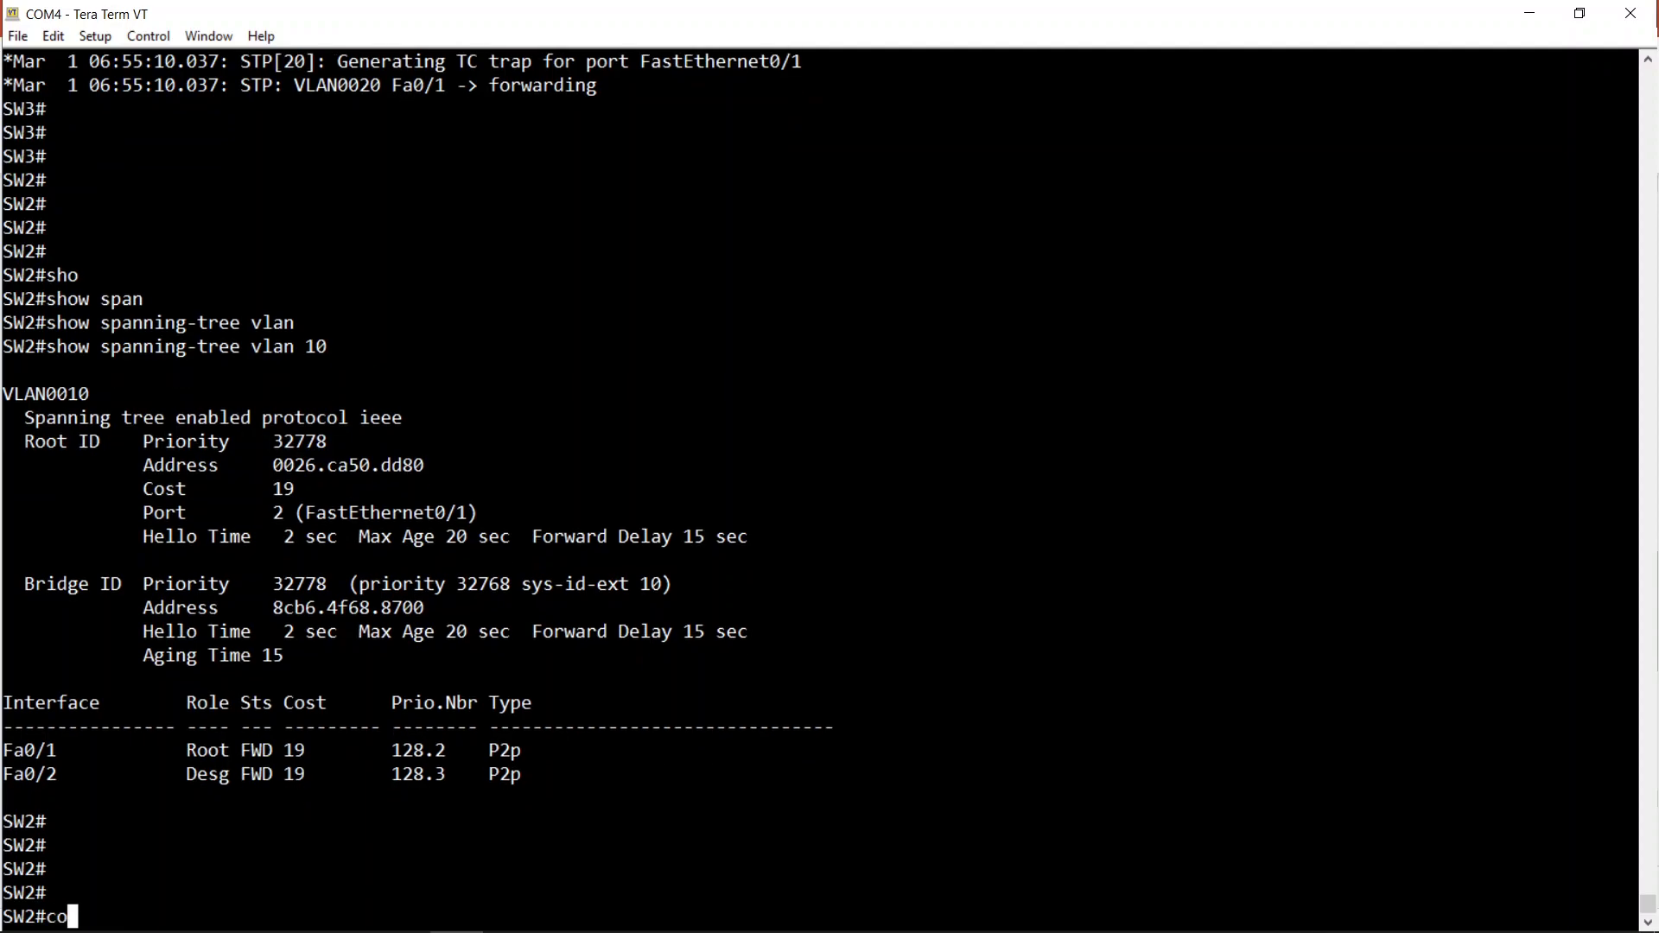
key(BackSpace)
key(BackSpace)
key(BackSpace)
key(BackSpace)
key(BackSpace)
key(BackSpace)
Turn on spanning-tree event debugging on SW2 with debug spanning-tree events
text(deb)
key(Tab)
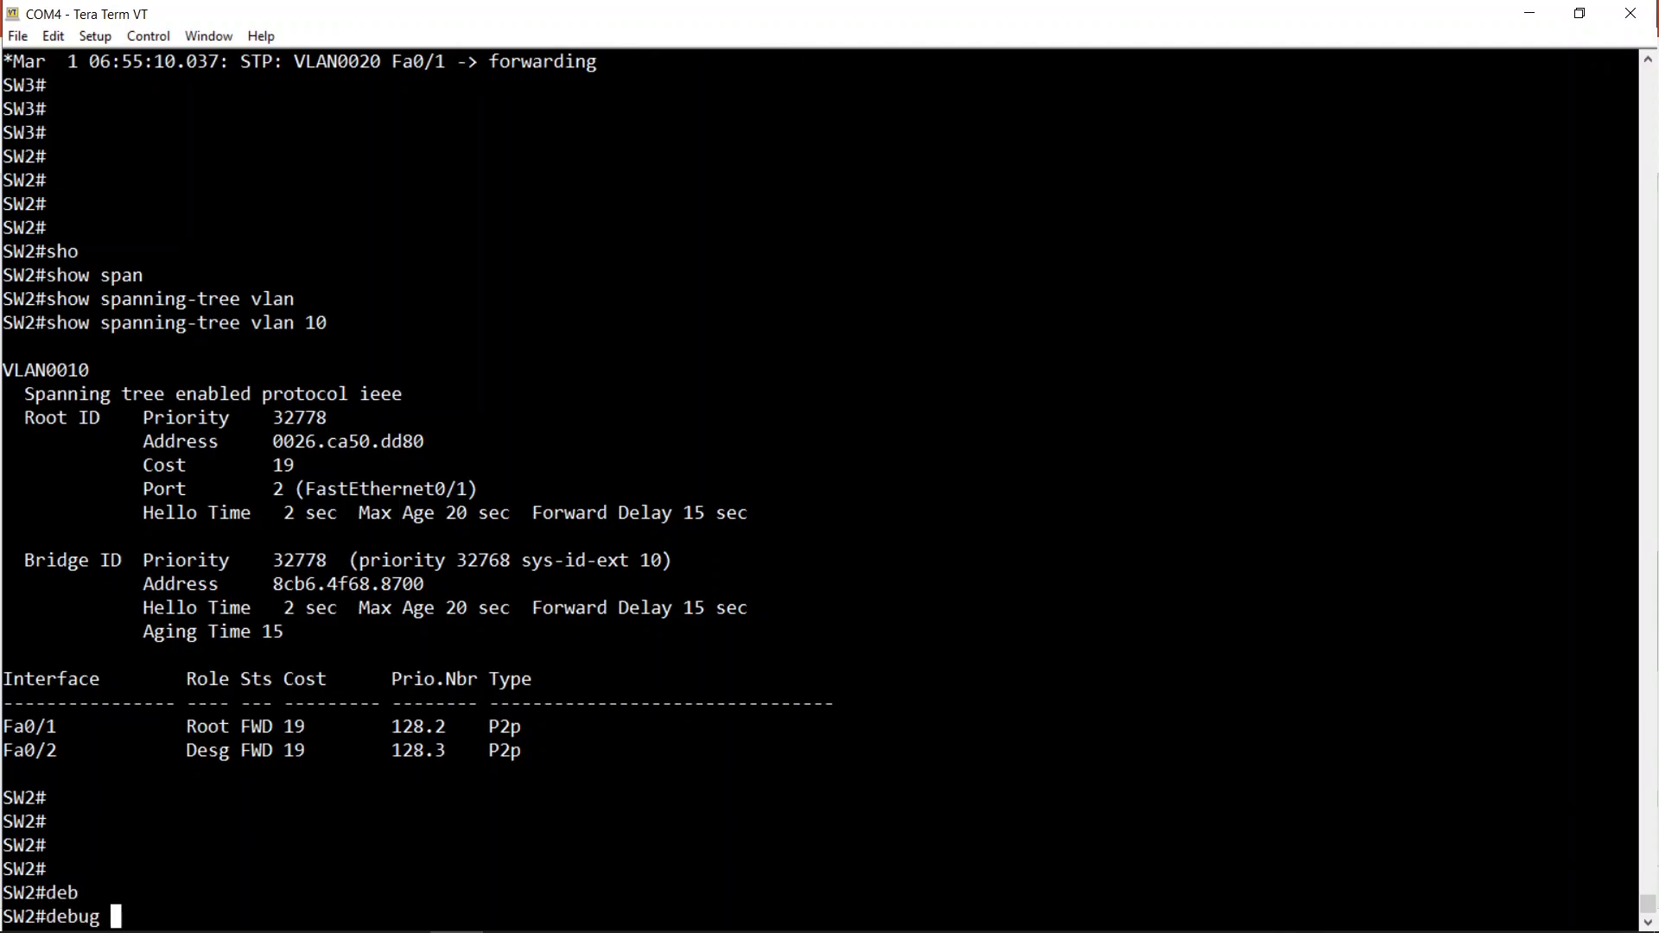
text(saan)
key(Tab)
text(ev)
key(Tab)
key(Return)
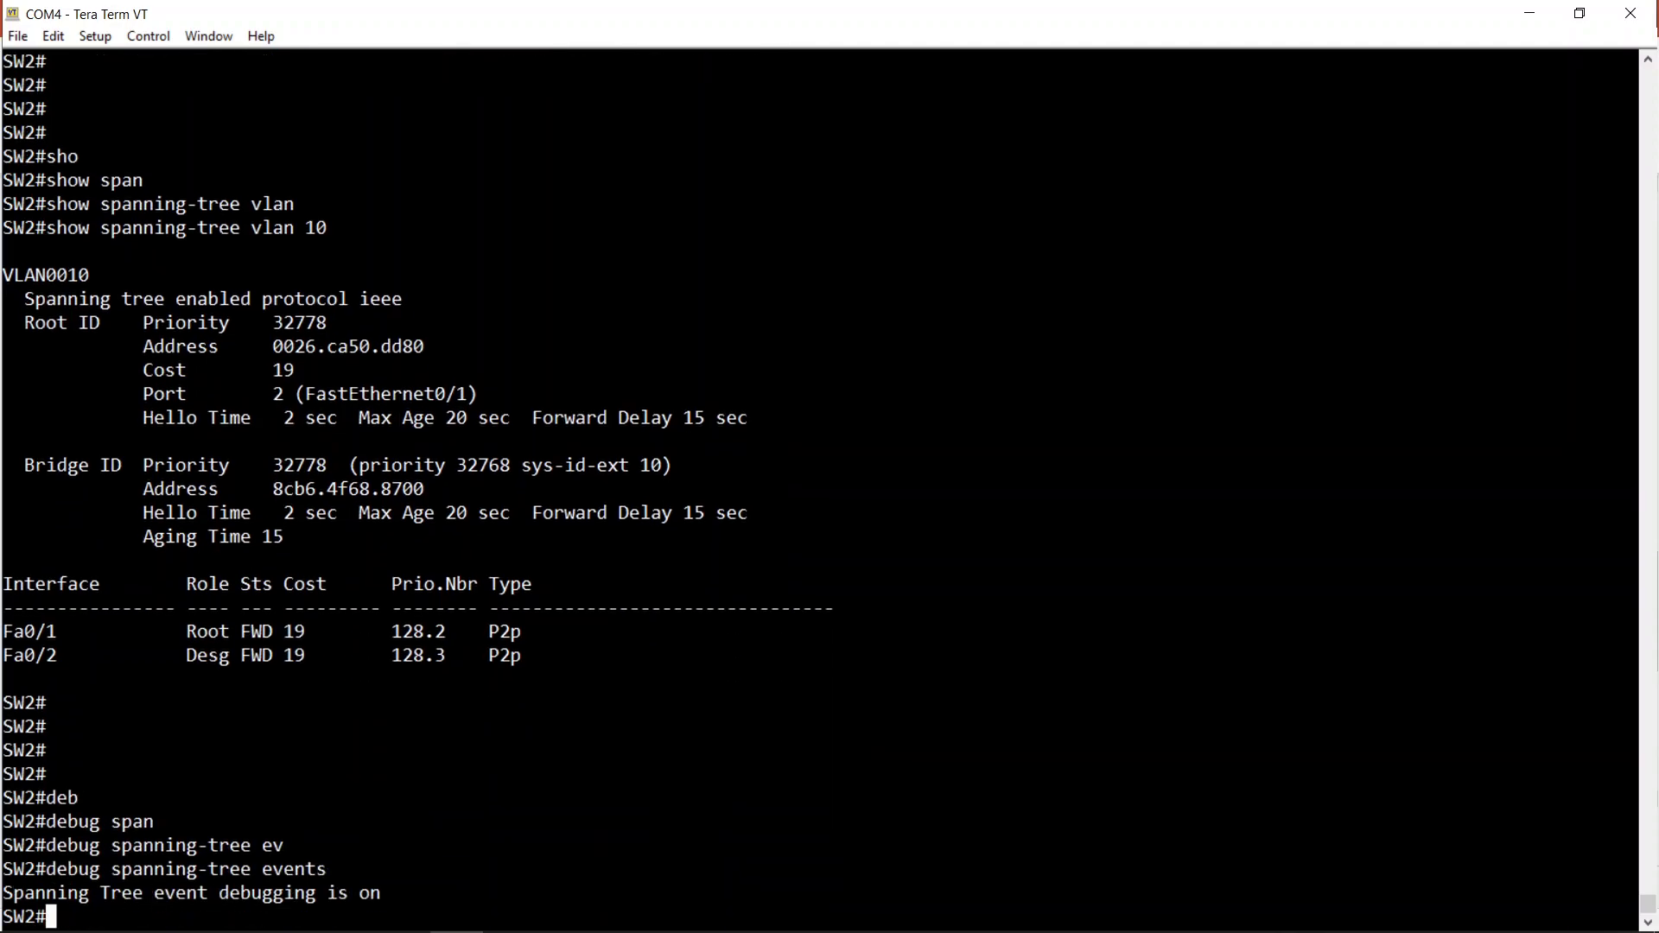
Shut down interface fa0/1 on SW2 from its interface configuration mode and return to privileged EXEC mode
text(conf t)
key(Return)
text(i)
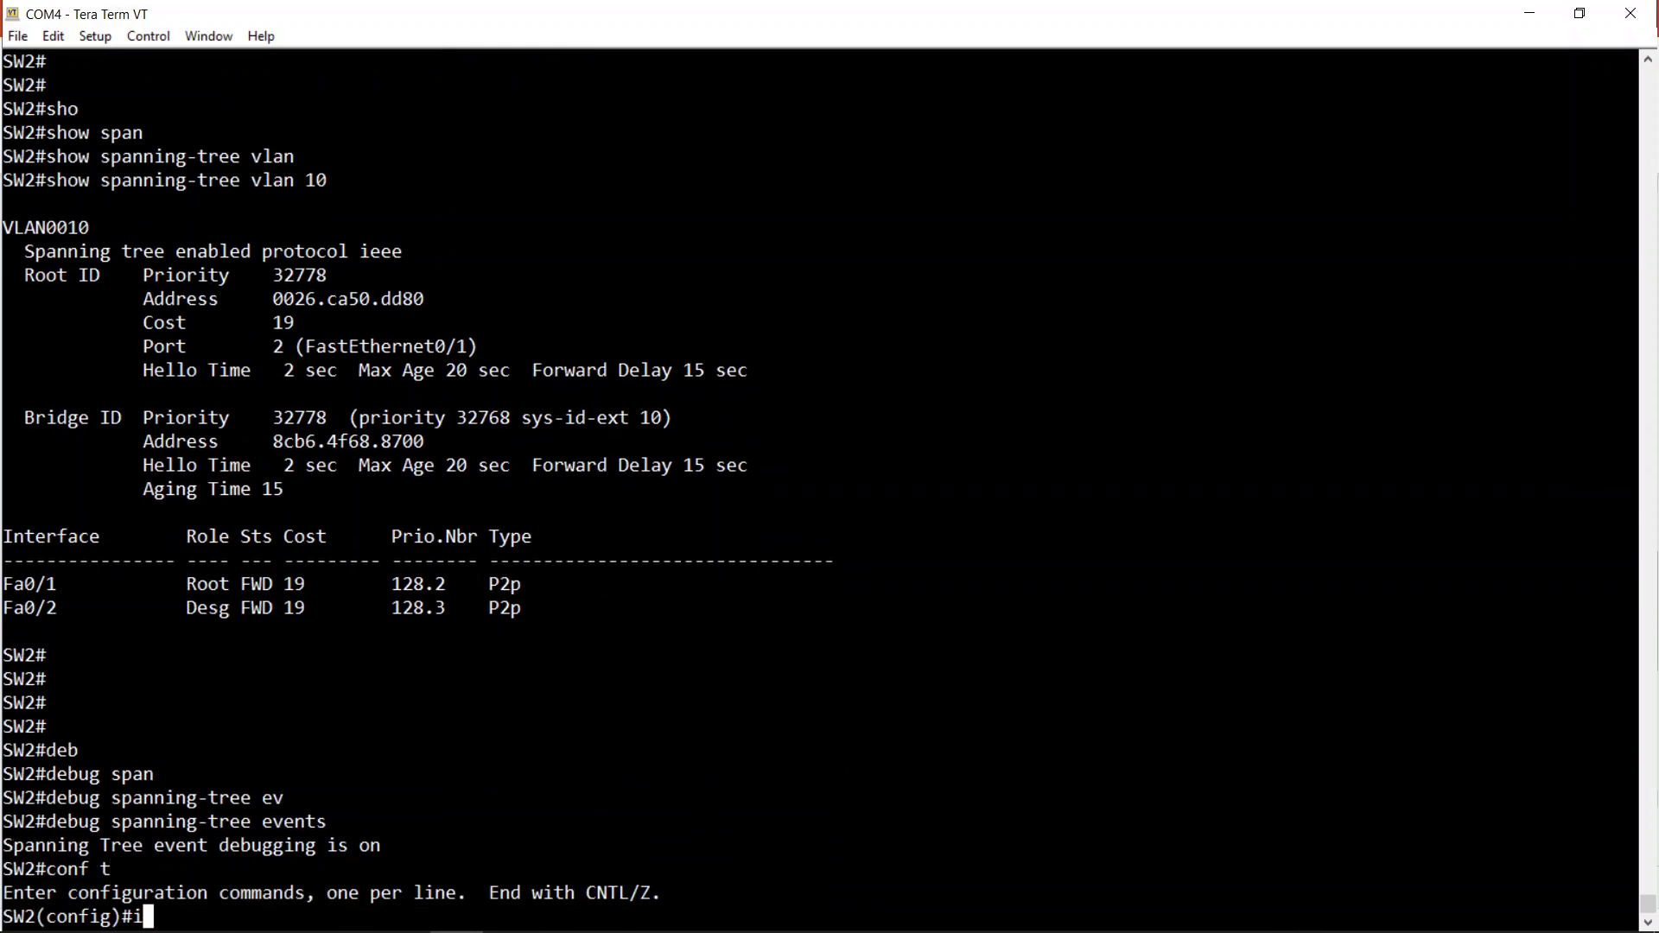
text(nt fa0/1)
key(Return)
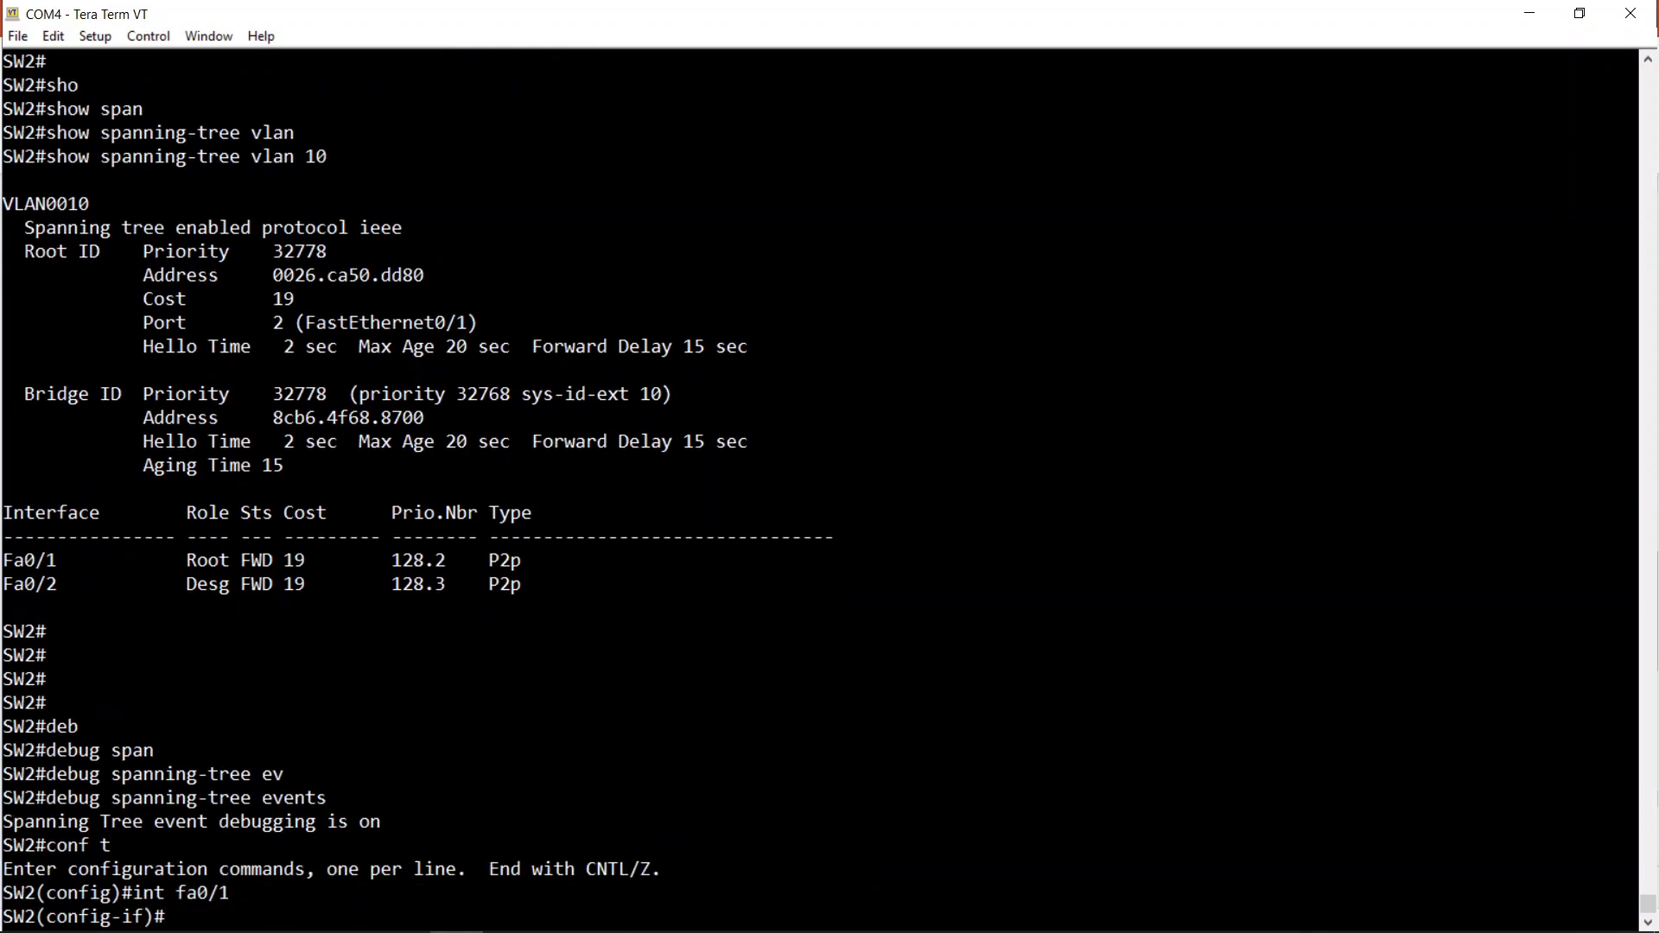
text(shu)
key(Tab)
key(Return)
key(Return)
key(Return)
key(Return)
key(Return)
key(Return)
key(Return)
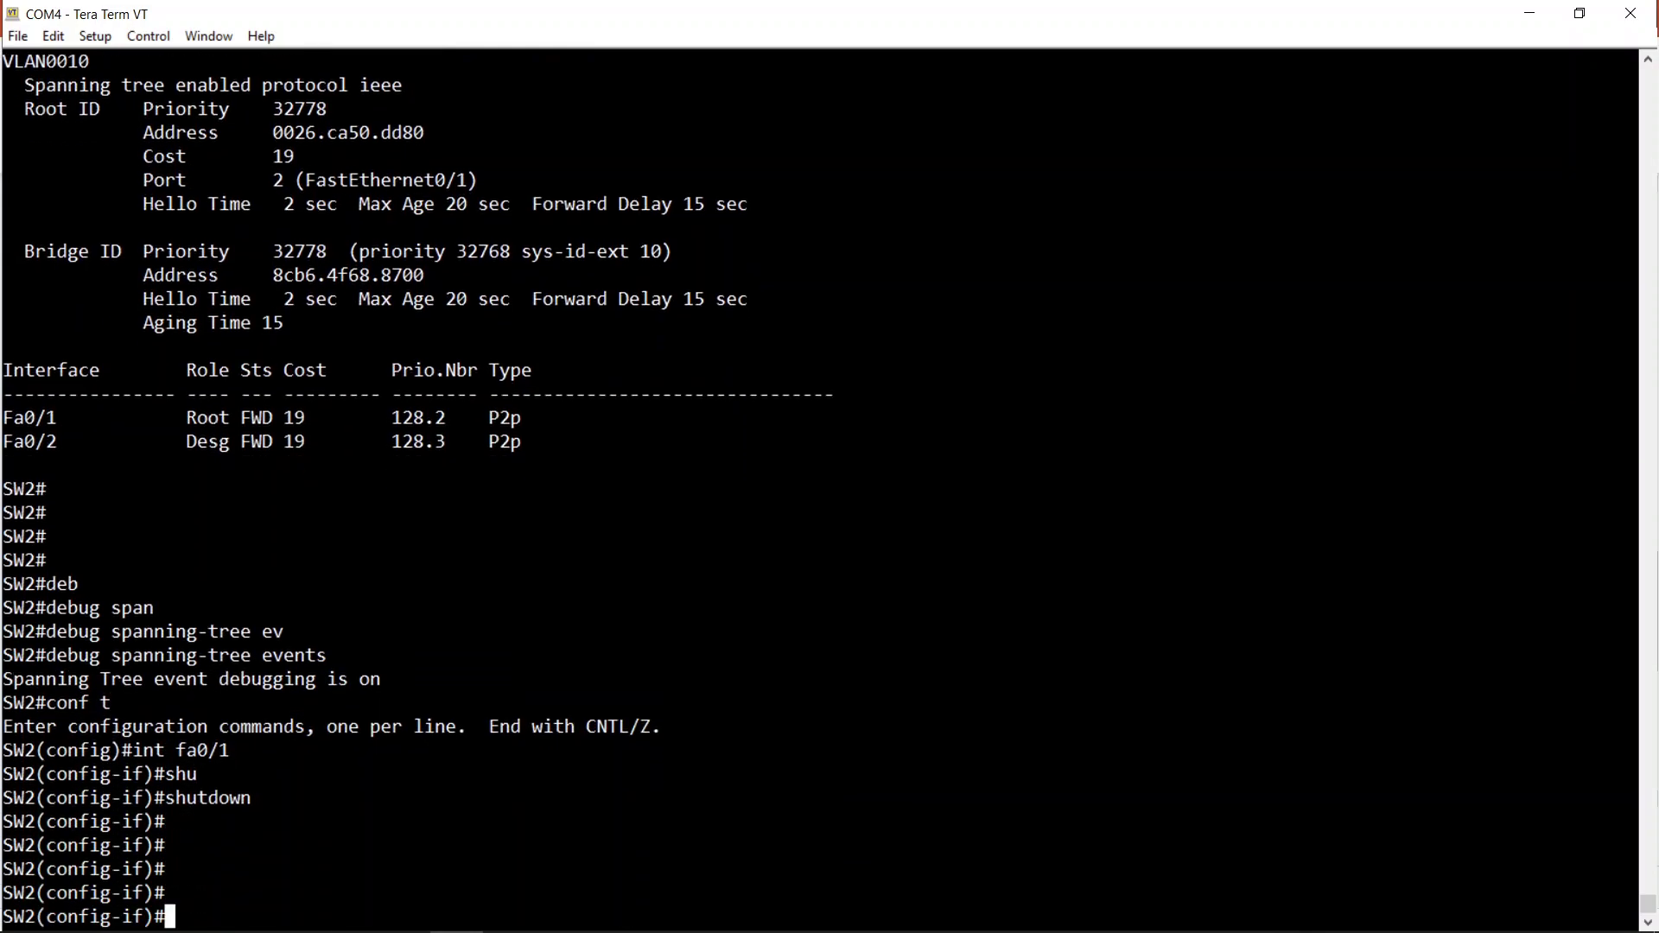
key(Return)
key(ctrl+z)
Watch SW2's console messages to follow the spanning-tree reaction to the fa0/1 shutdown
key(Return)
key(Return)
key(Return)
key(Return)
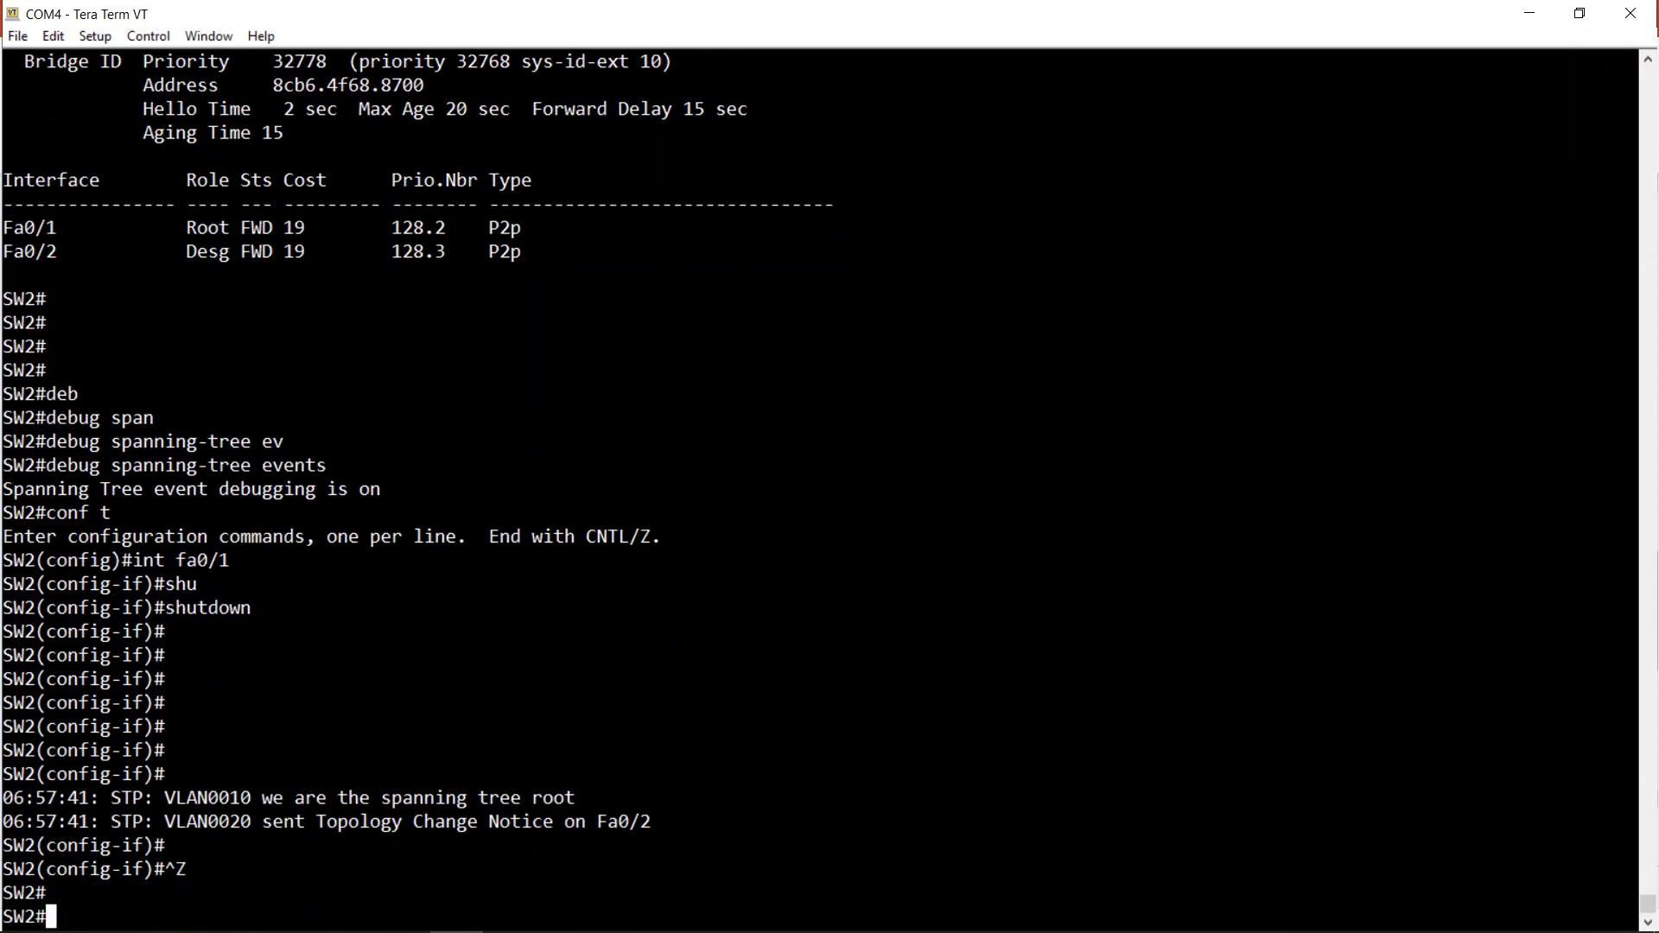
key(Return)
key(Return)
key(Return)
key(Return)
key(Return)
key(Return)
key(Return)
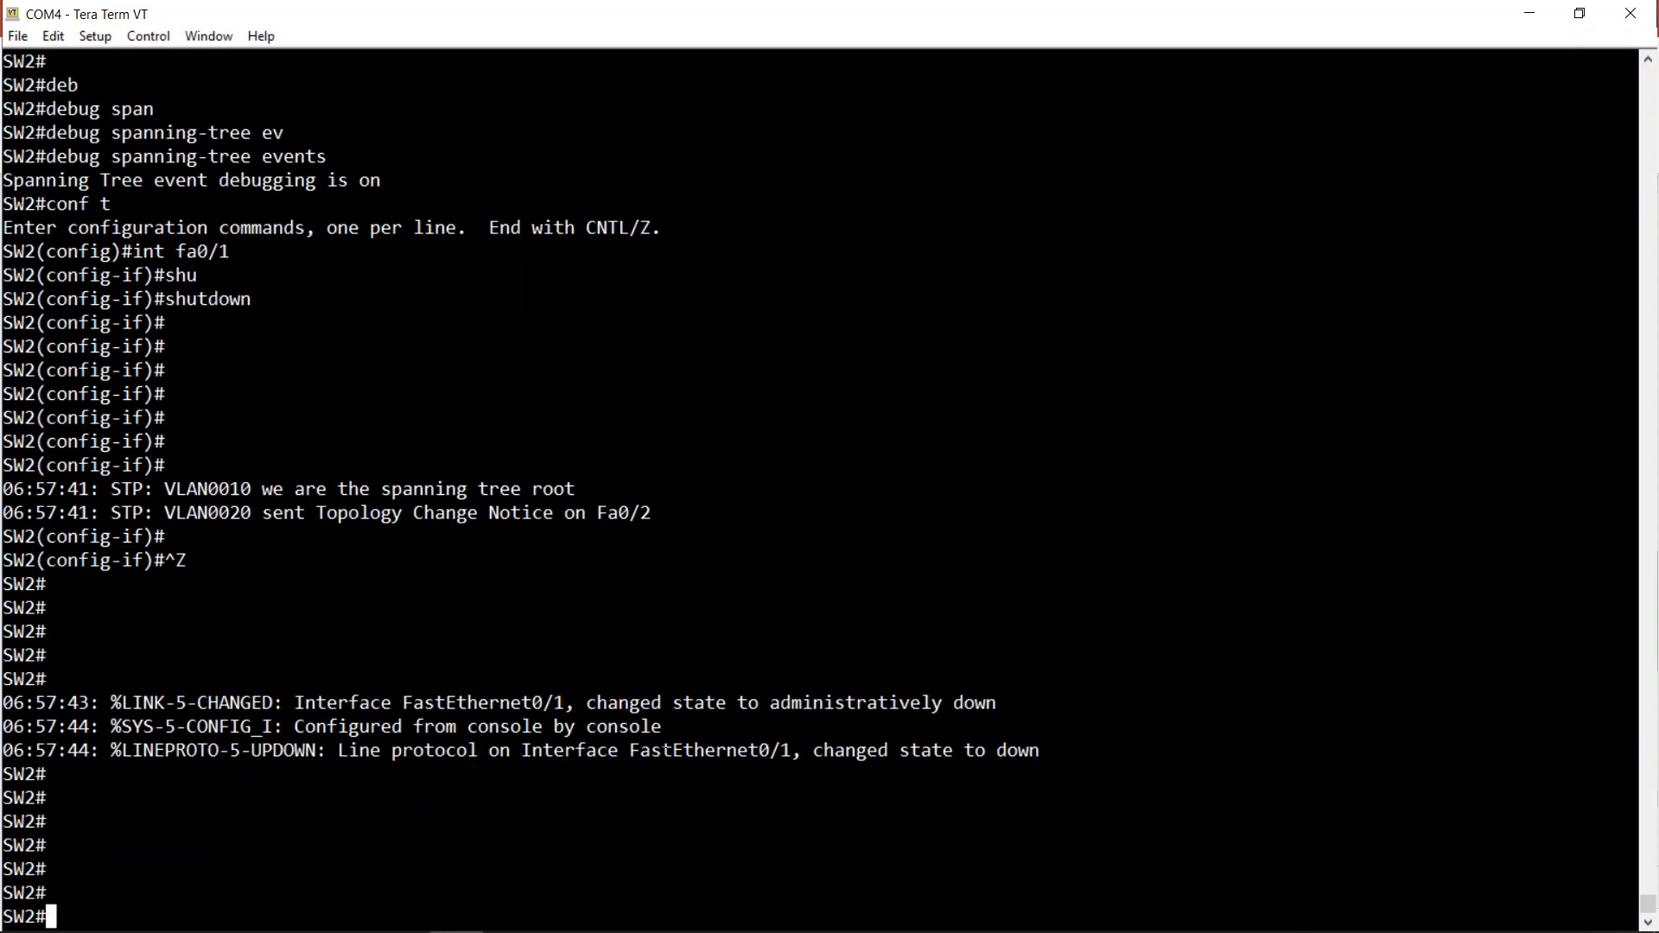
key(Return)
key(Return)
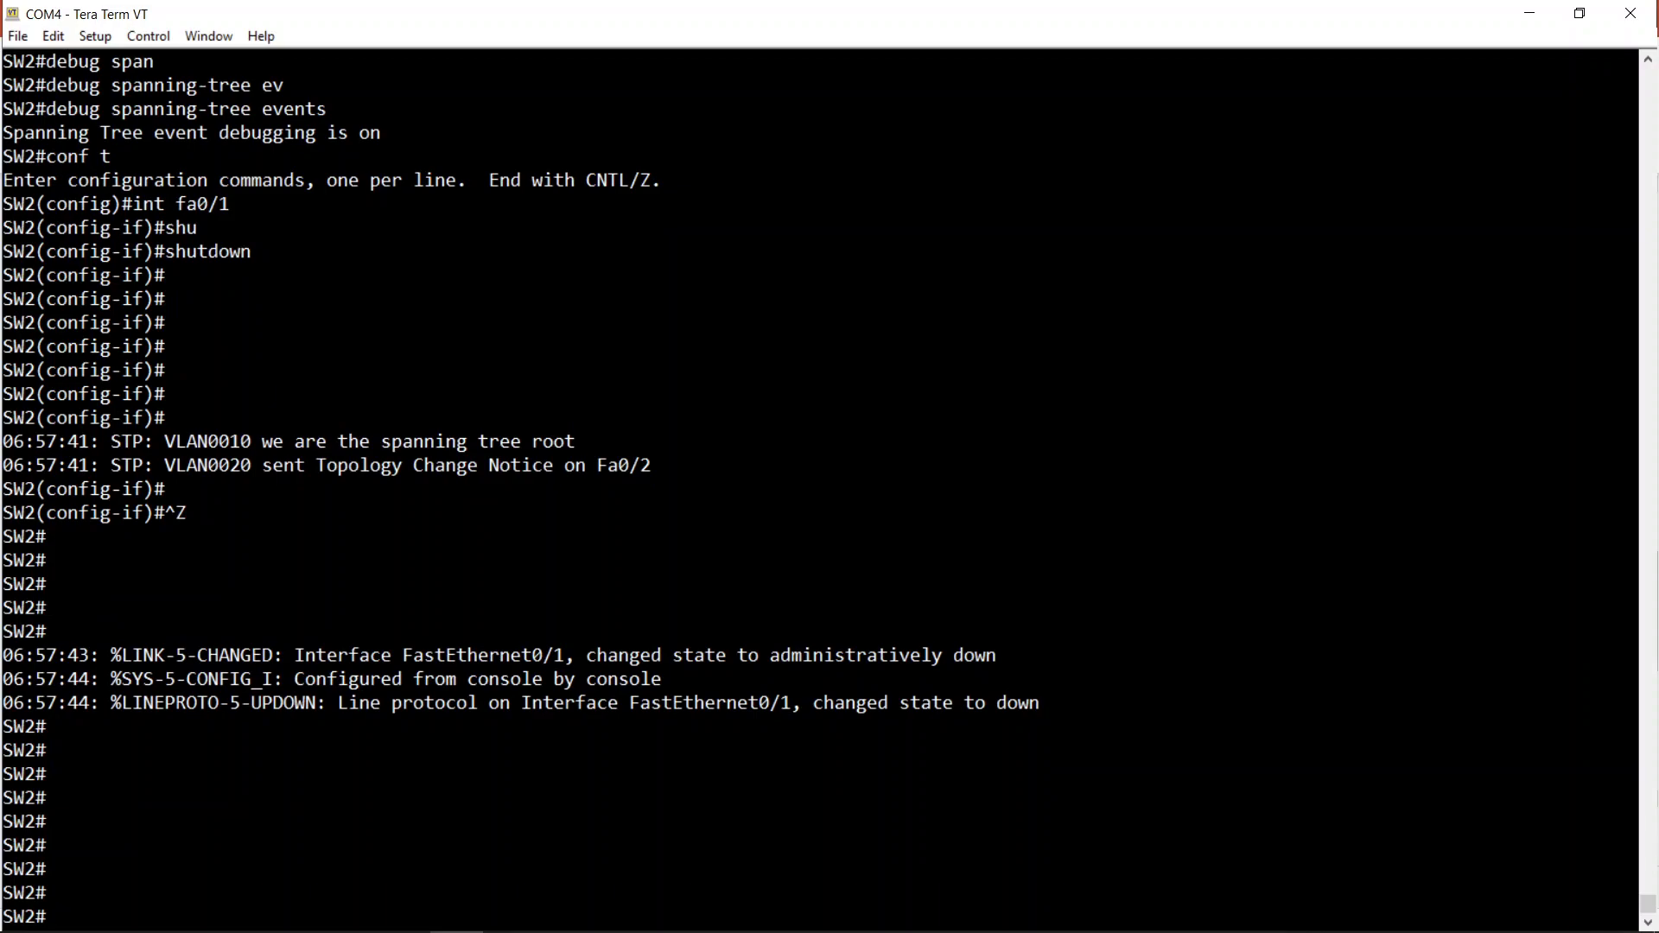
Display SW2's VLAN 10 root and port information during reconvergence with show spanning-tree vlan 10
text(sho)
key(Tab)
text(span)
key(Tab)
text(vlan)
key(Tab)
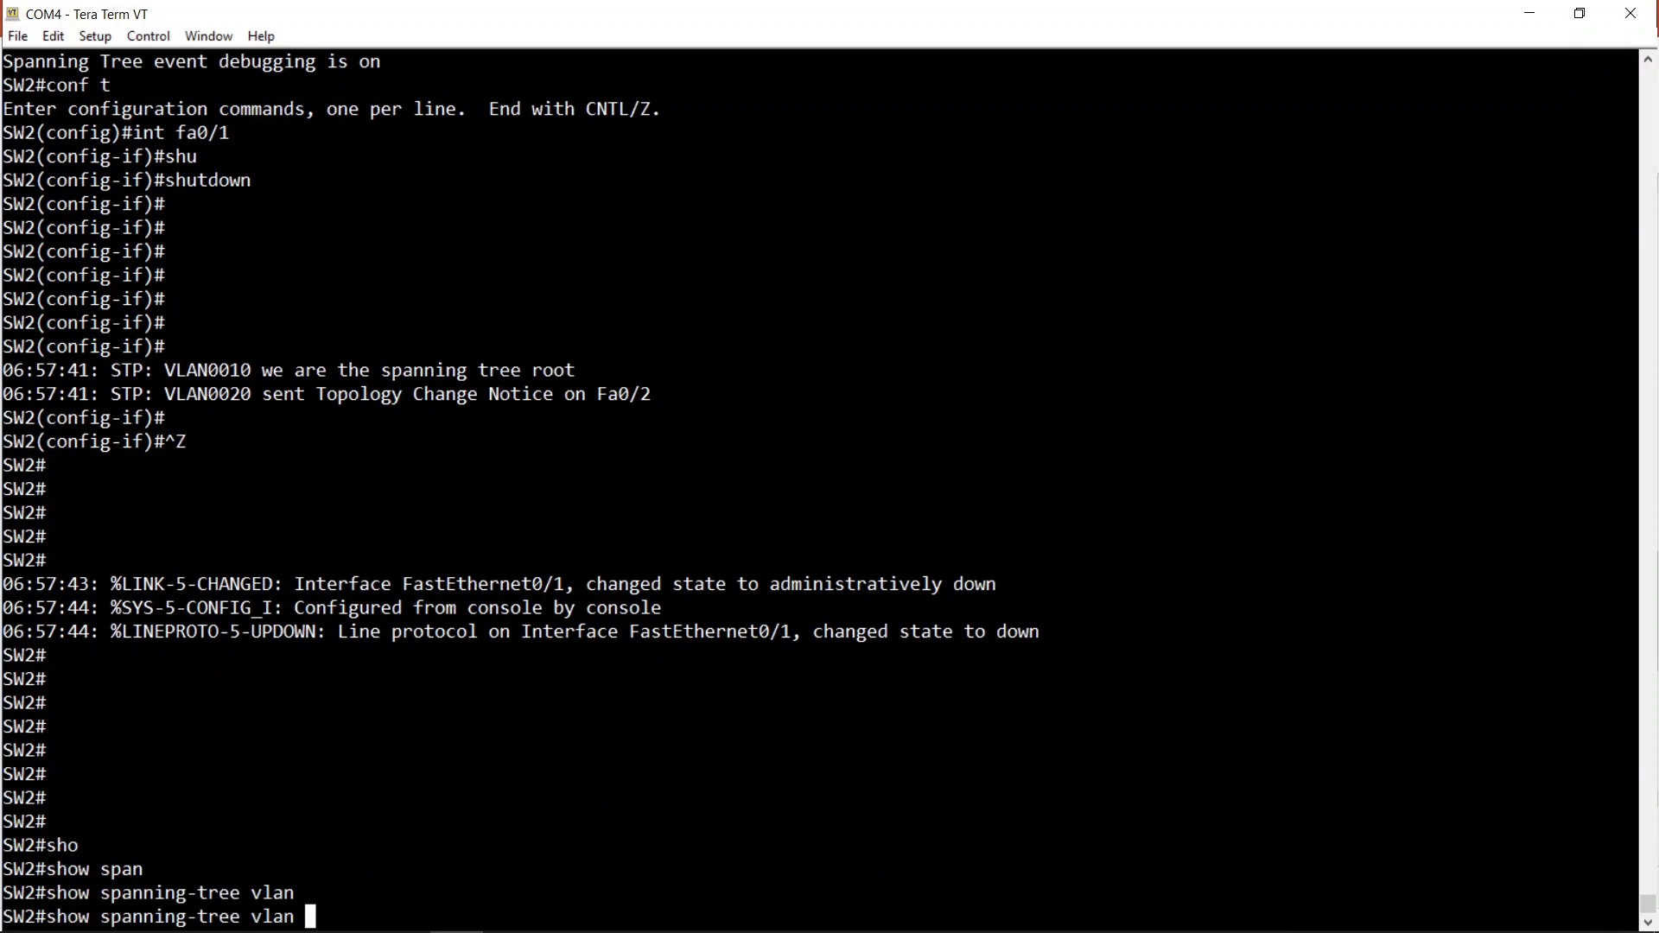
text(10)
key(Return)
key(Return)
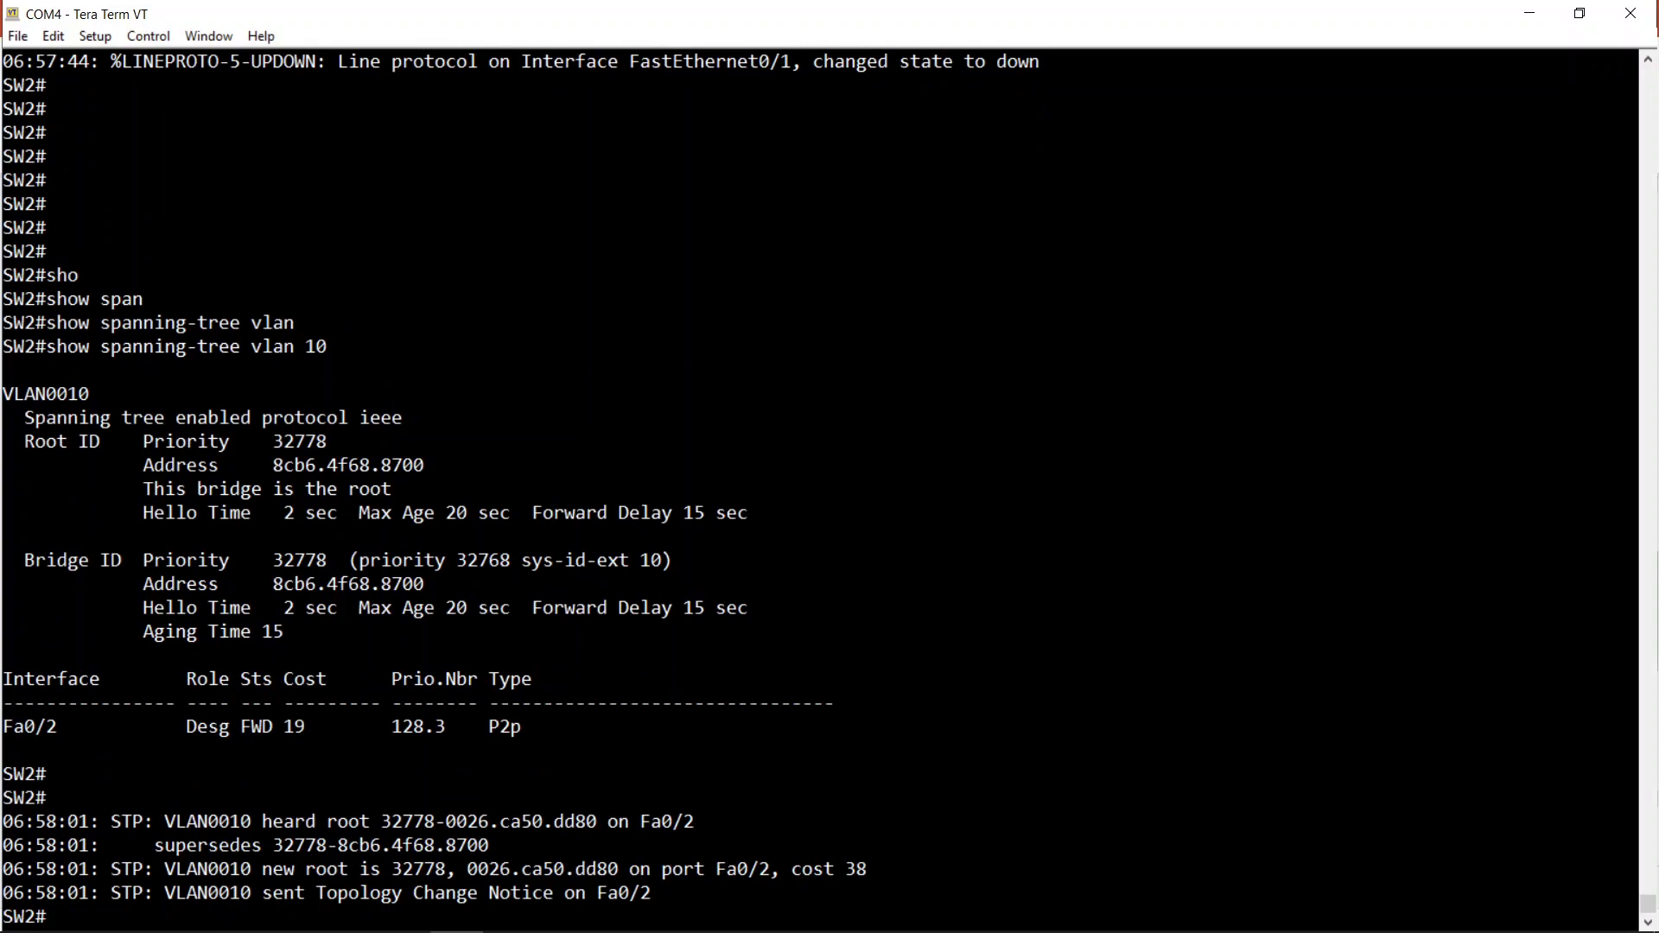
Review SW2's earlier debug output to compare the timestamps of the fa0/1 shutdown and the new root message
click(1649, 60)
click(1649, 61)
click(1649, 60)
click(1648, 61)
click(1648, 60)
click(1648, 62)
click(1648, 60)
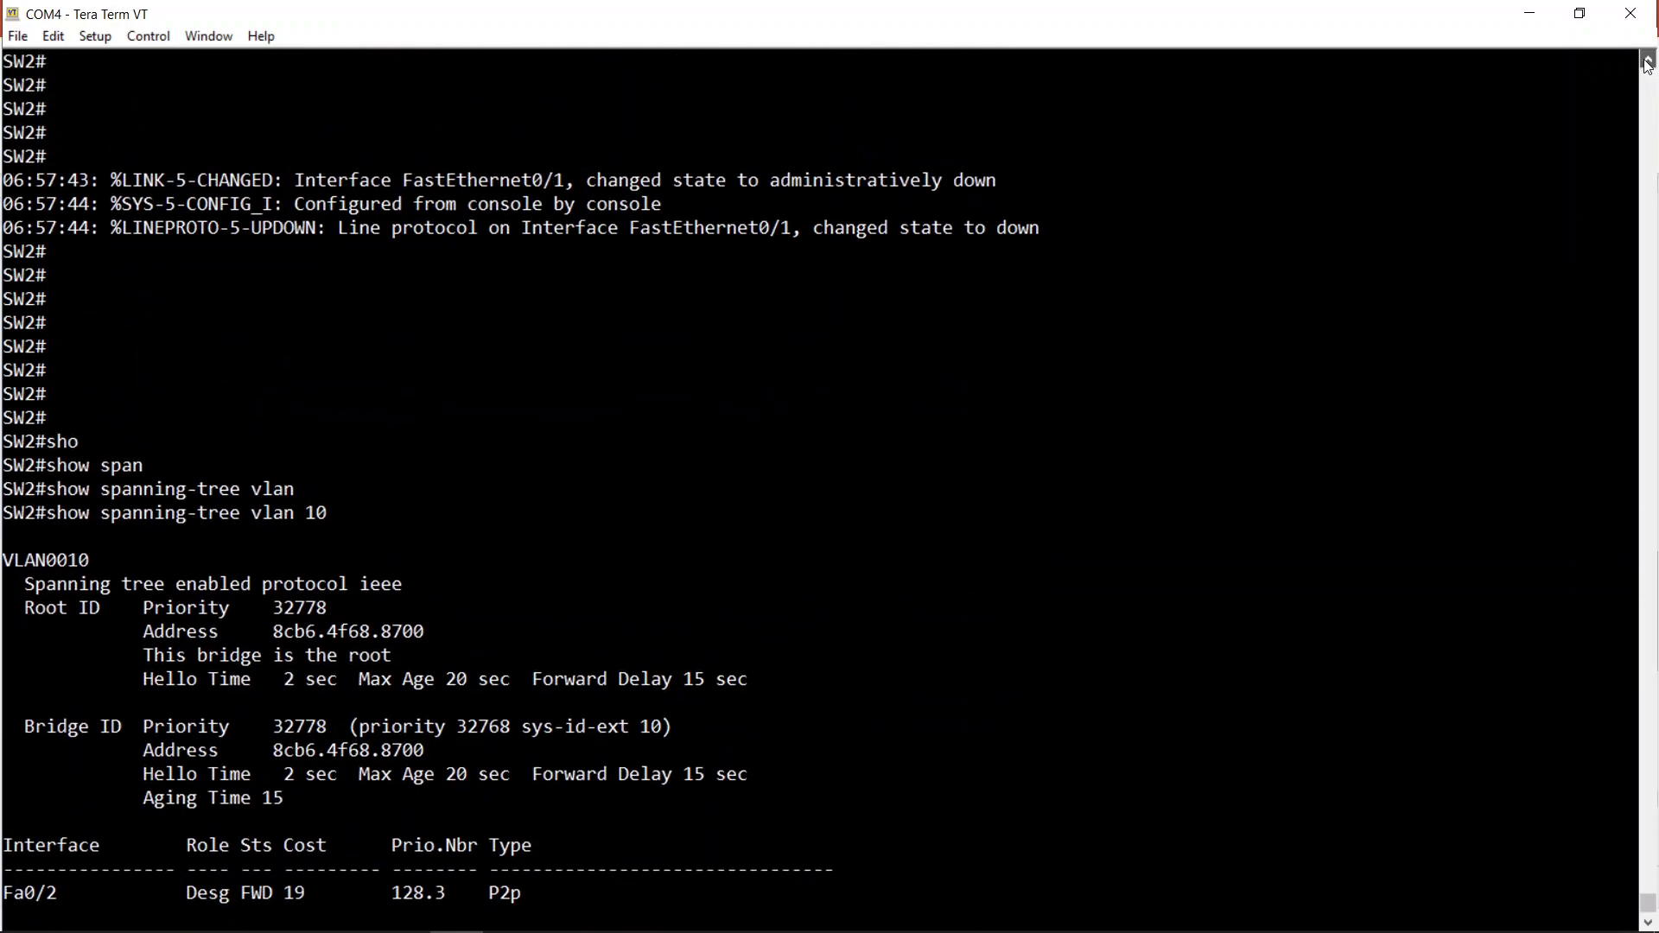
click(1648, 62)
scroll(1648, 65, up, 3)
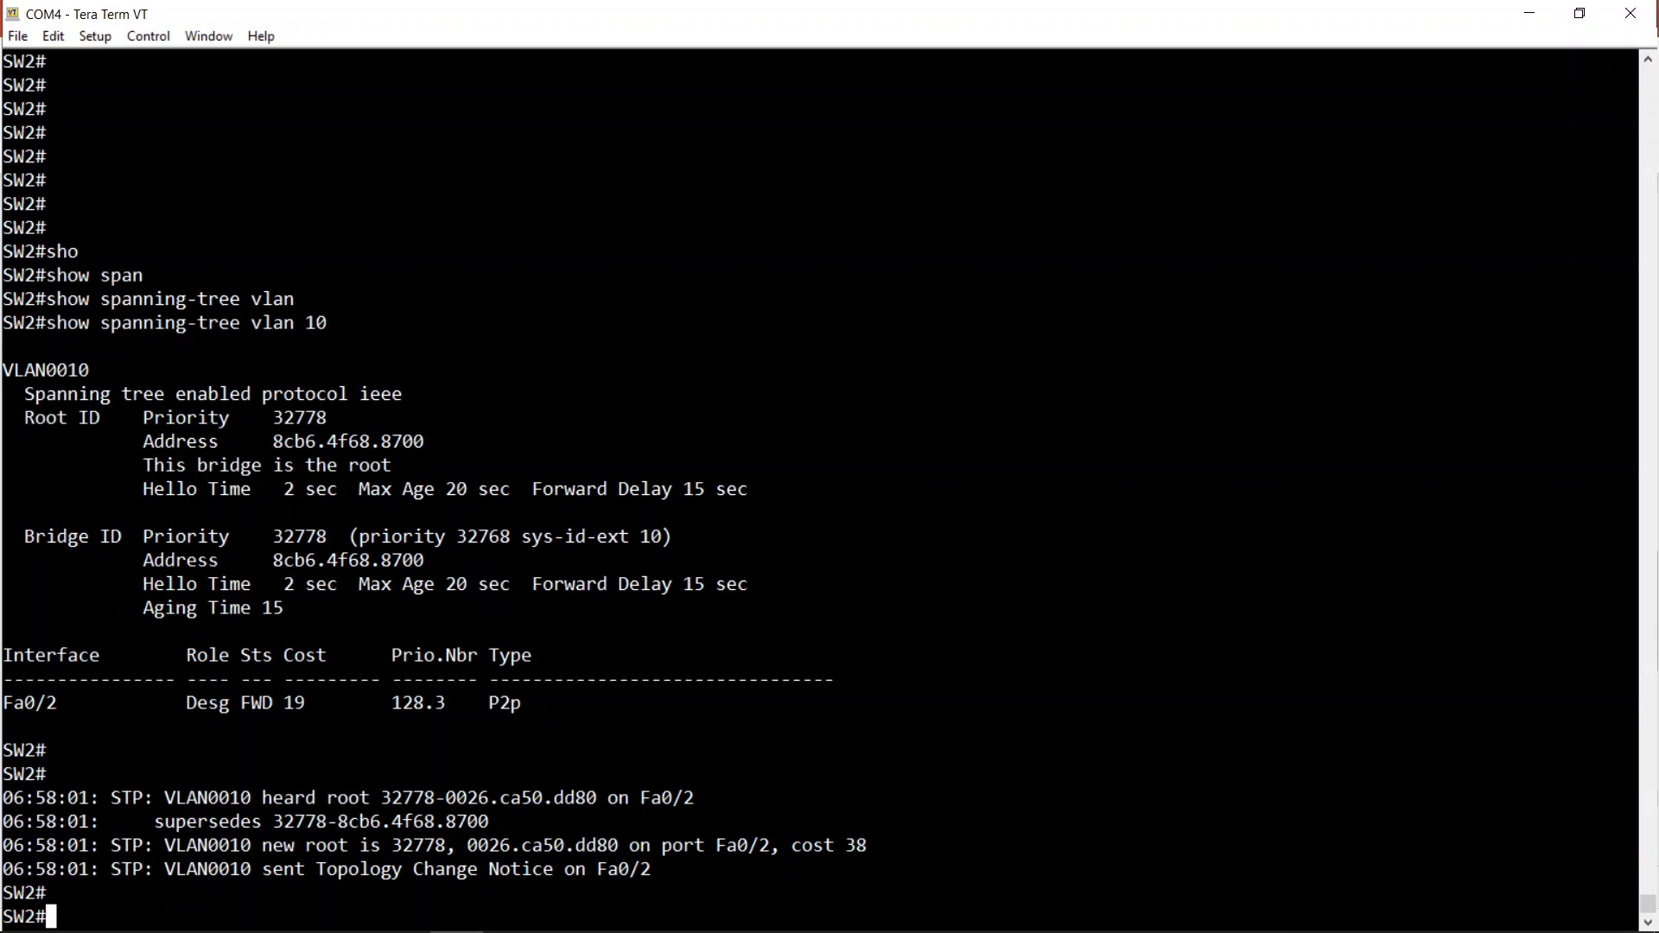
key(Return)
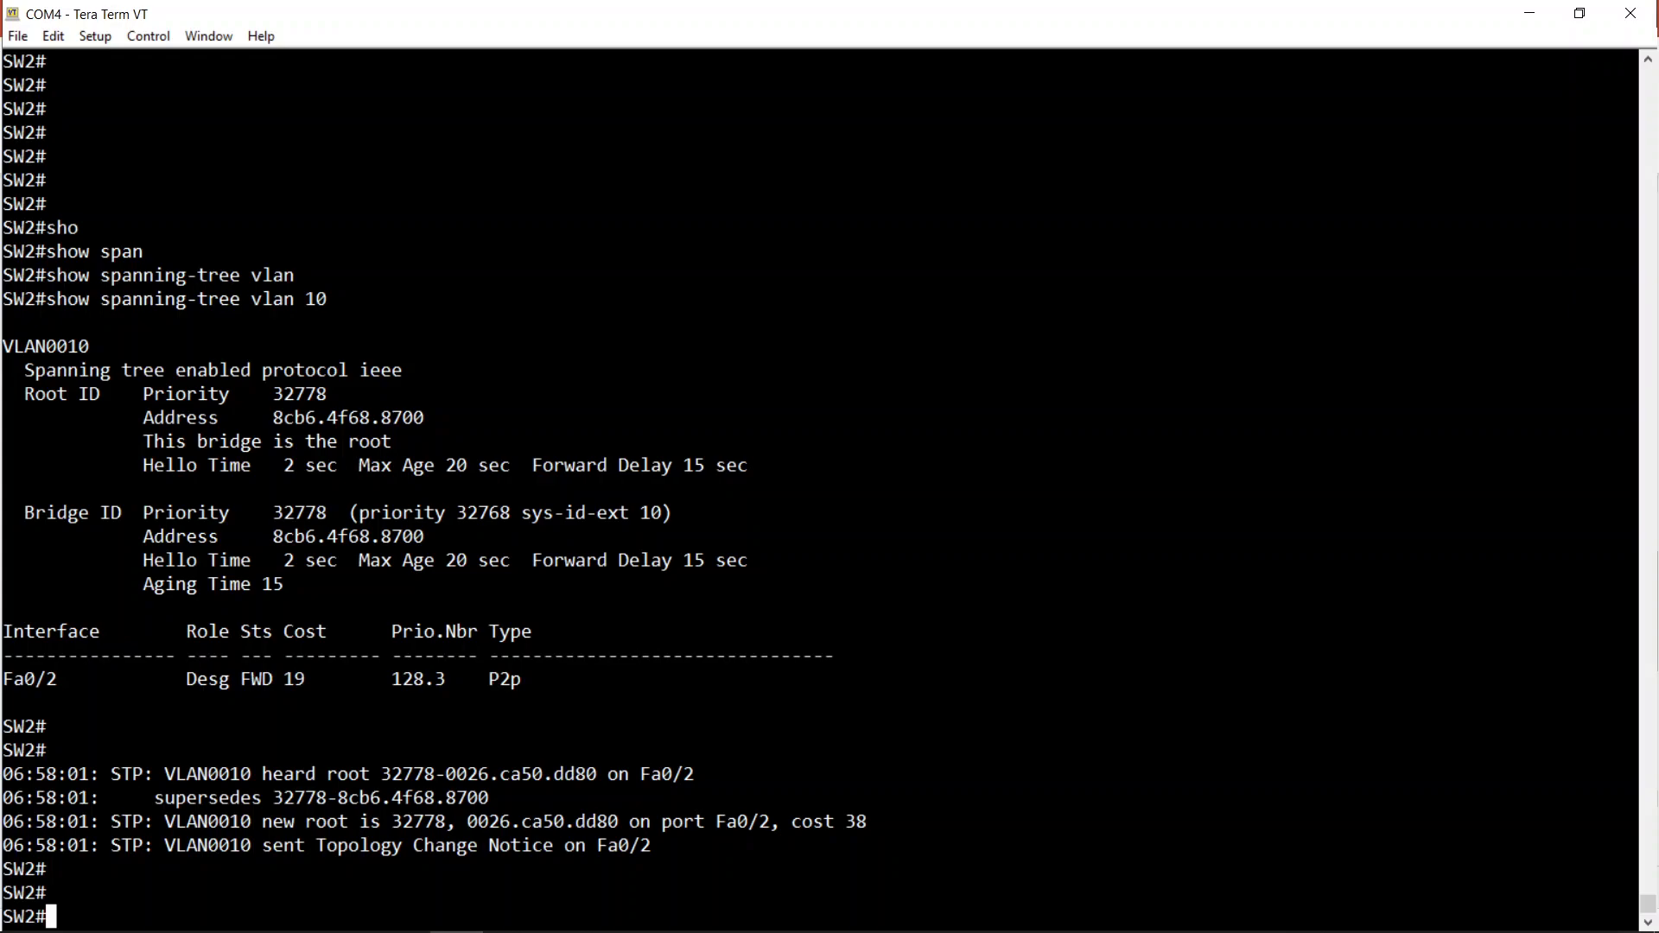
key(Return)
key(Return)
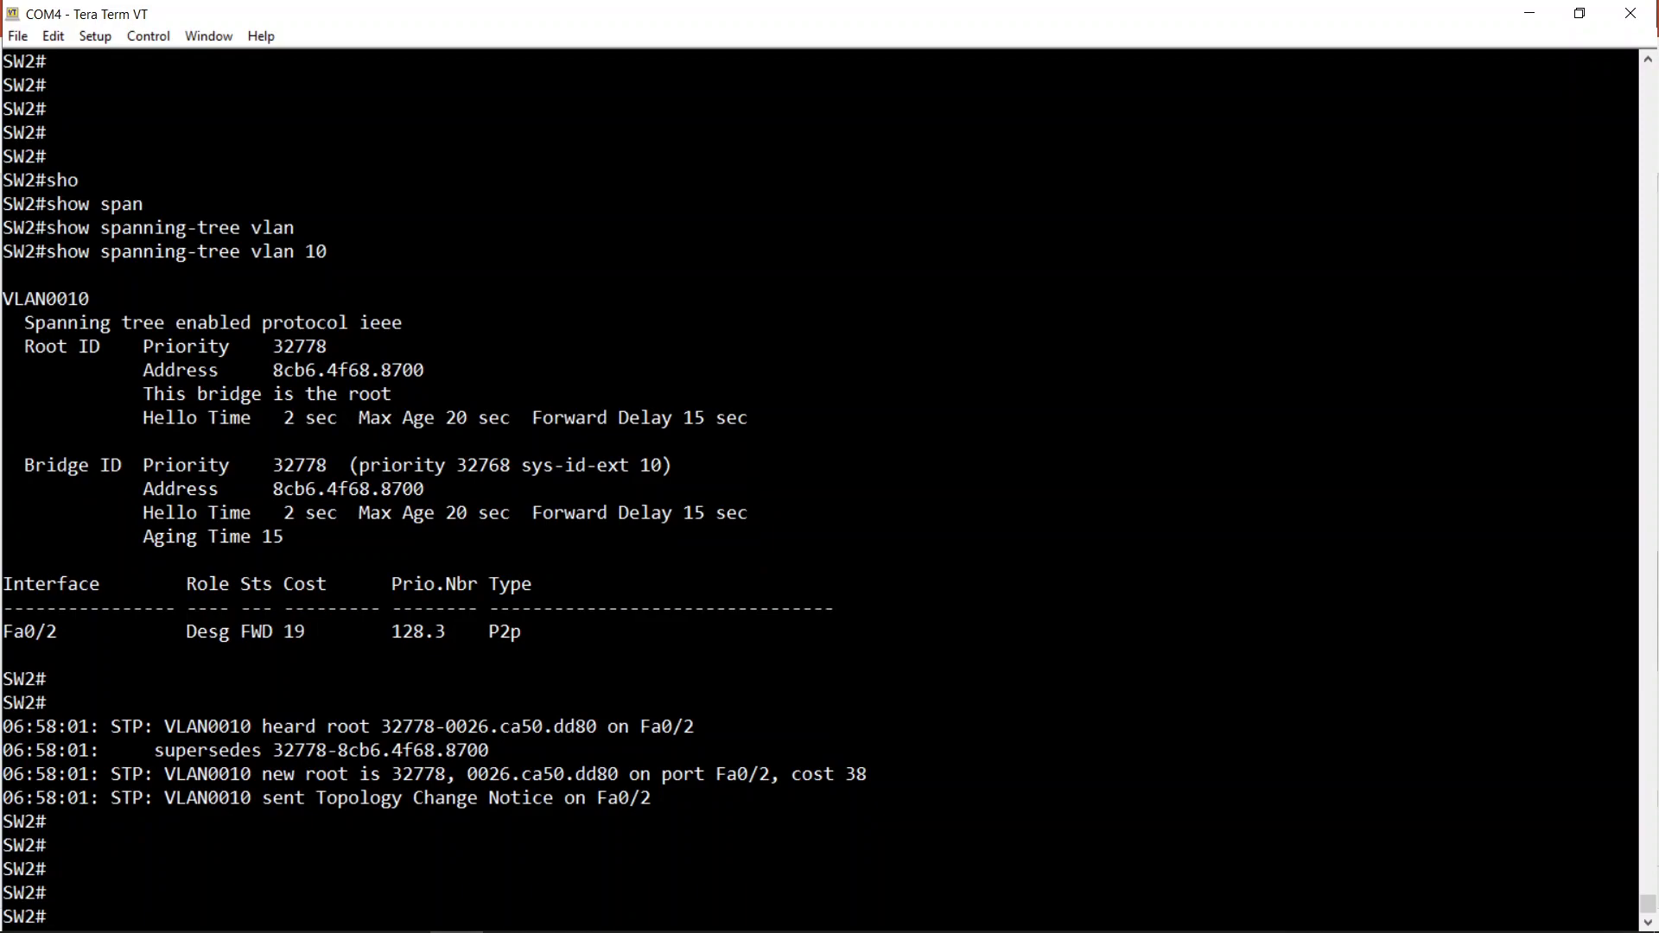
text(conf t)
key(Return)
text(in)
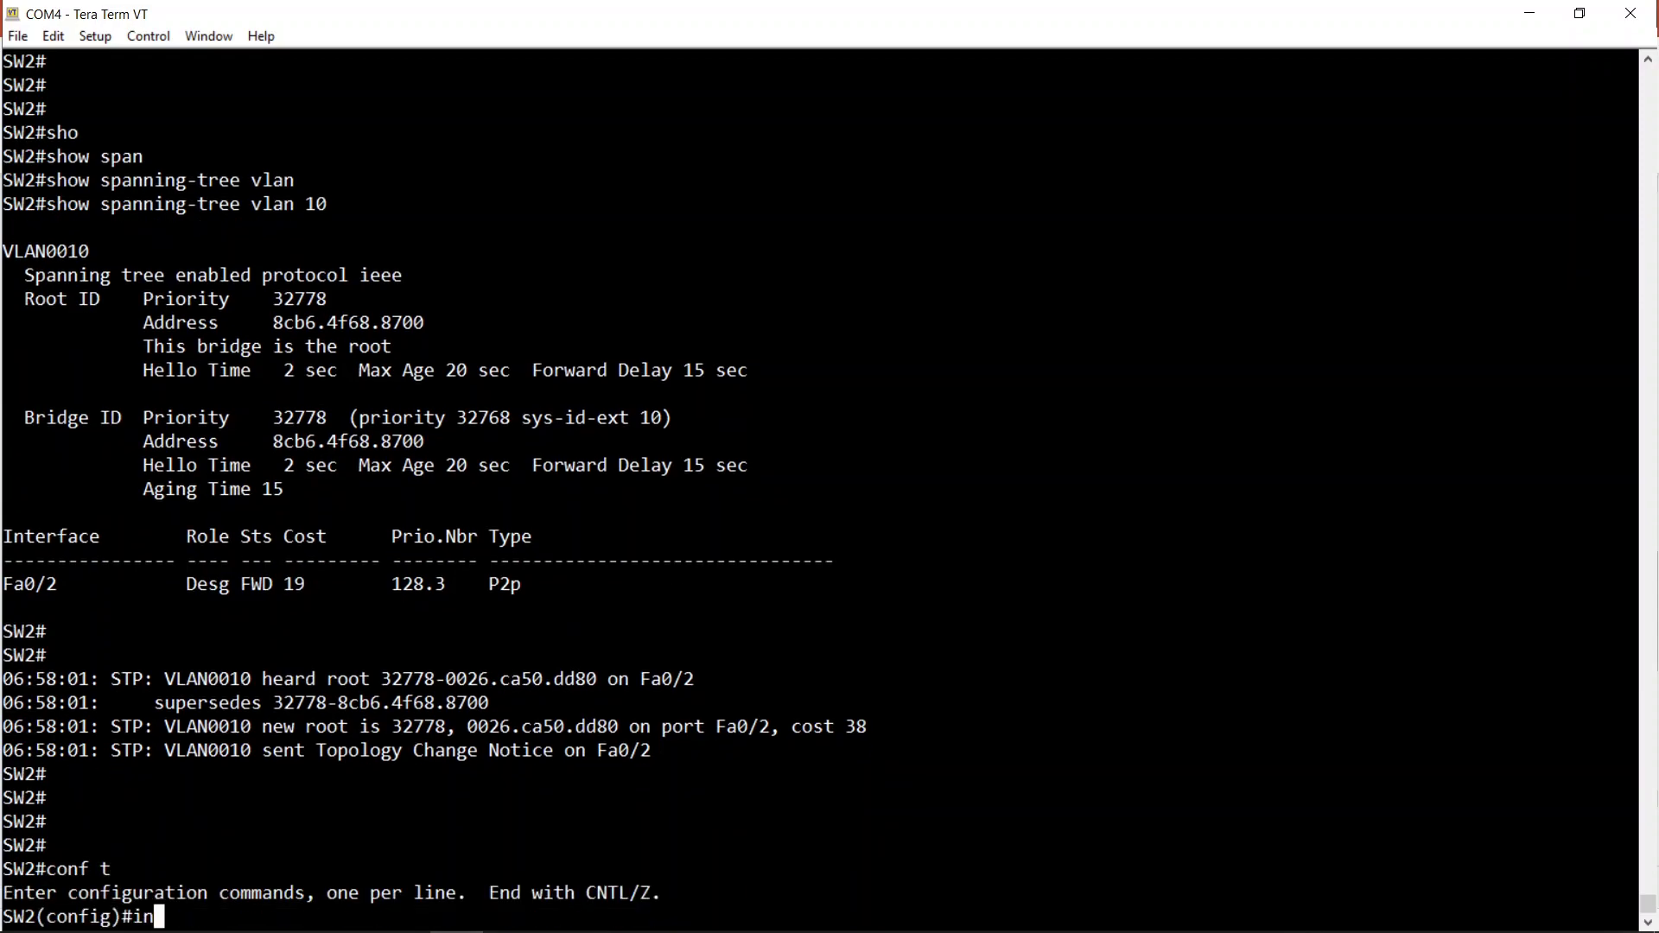
text(t fa0/1)
key(Return)
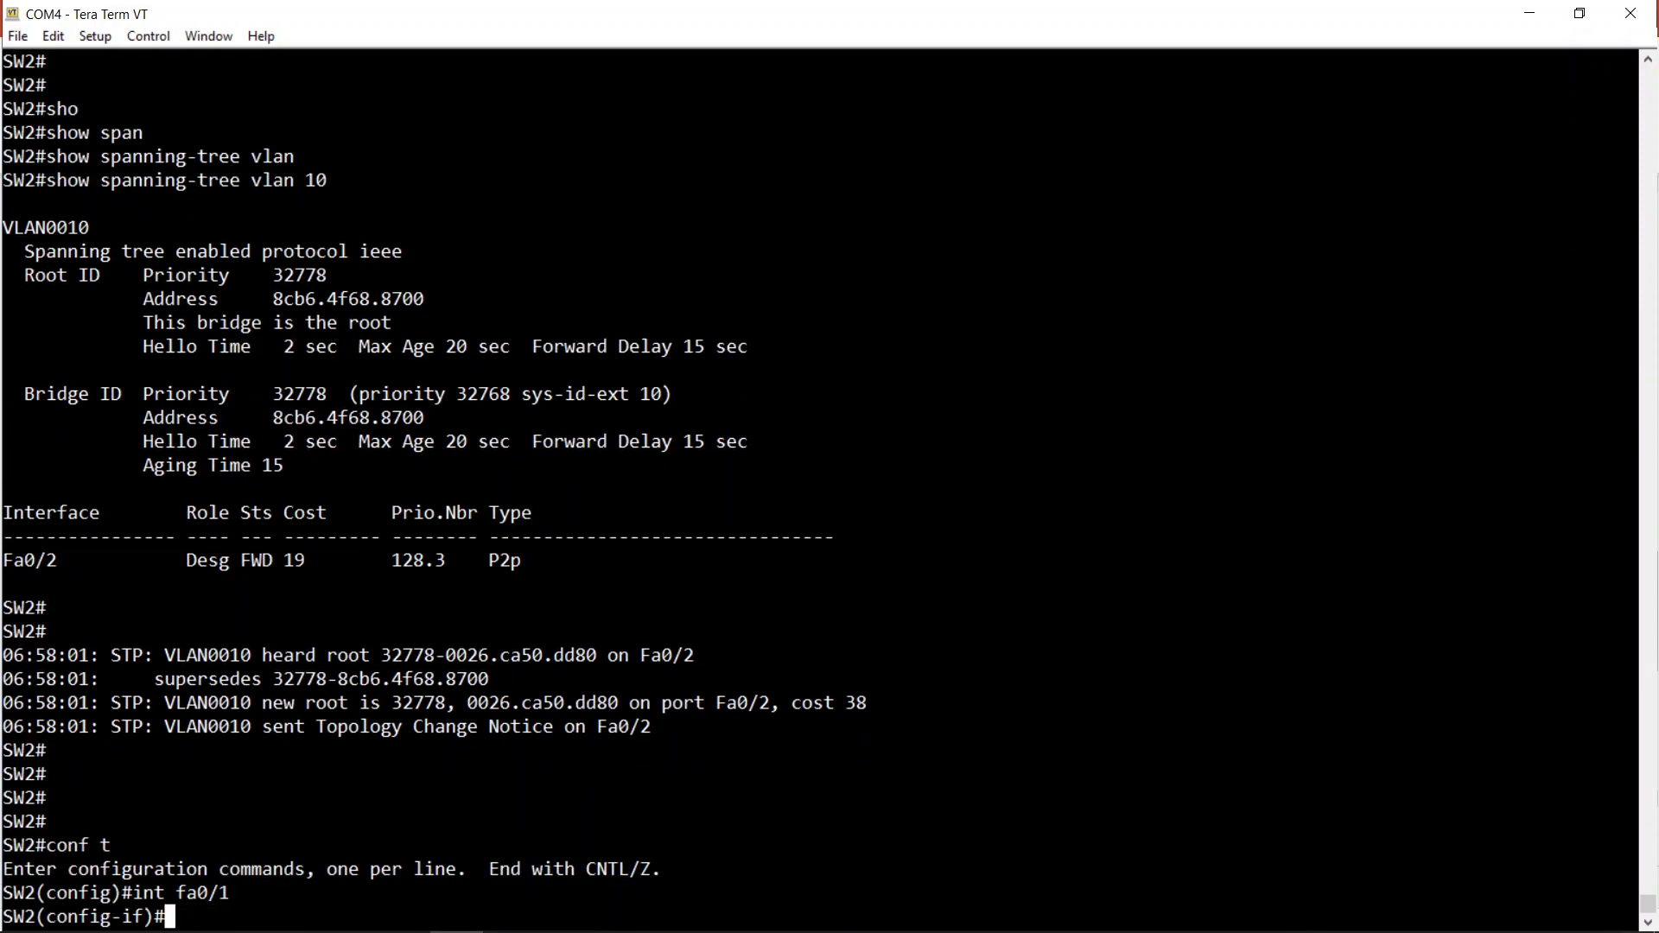
key(ctrl+z)
Recheck SW2's VLAN 10 root bridge, root port and path cost after reconvergence with show spanning-tree vlan 10
text(sho)
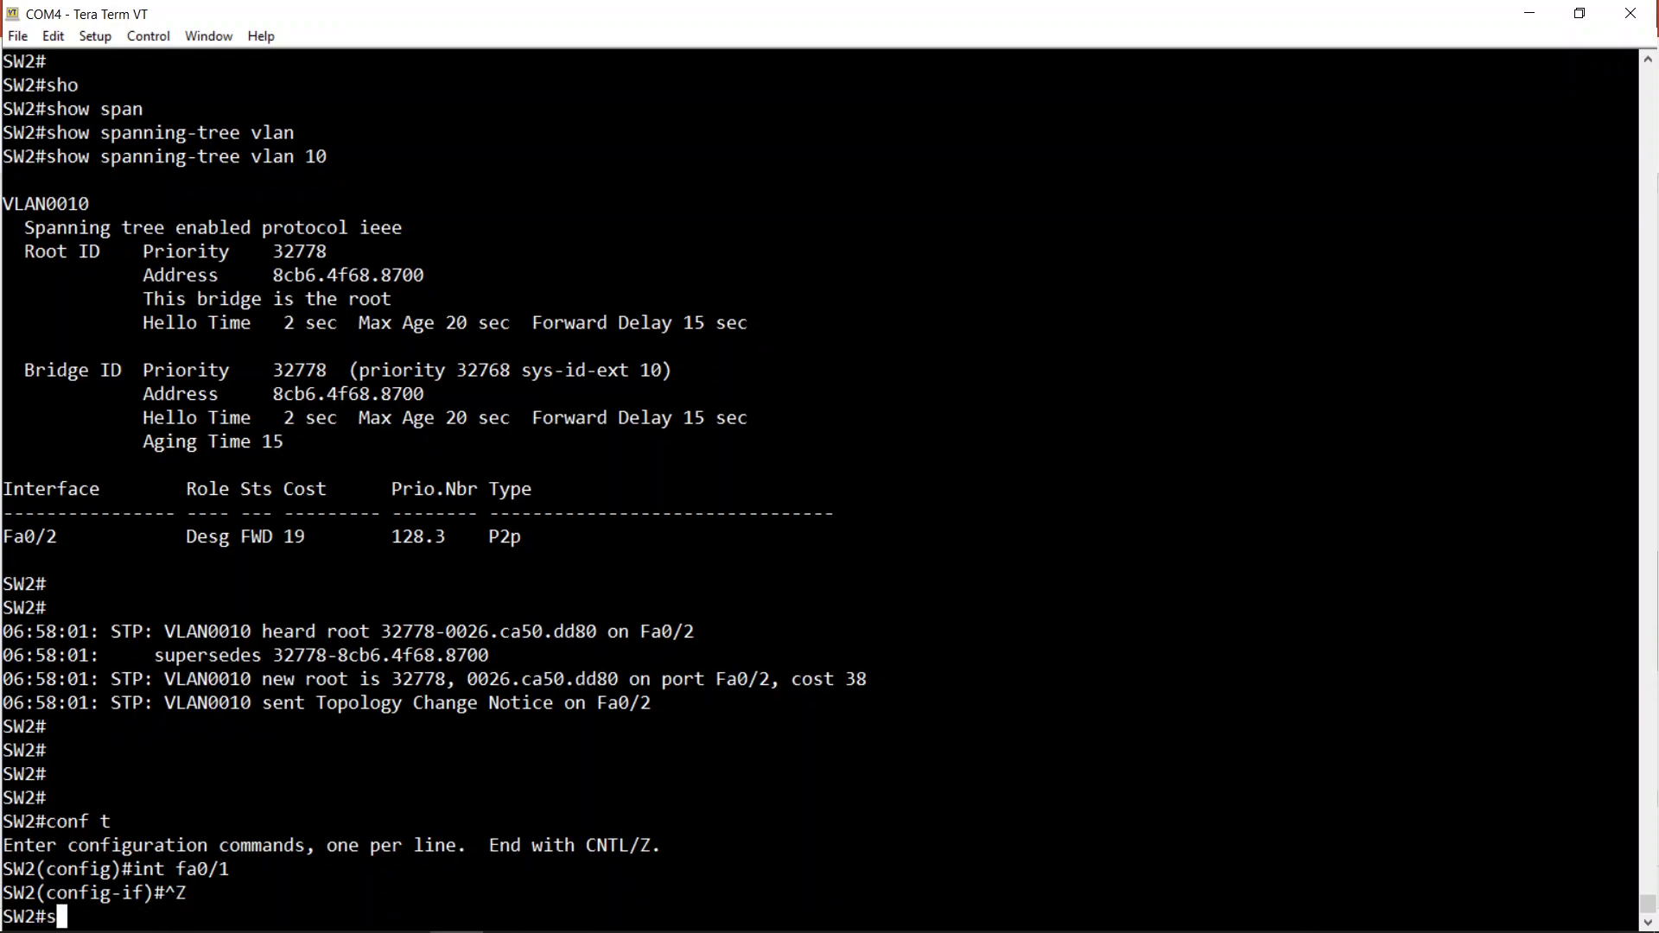
key(Tab)
text(span)
key(Tab)
text(vl)
key(Tab)
key(Tab)
text(10)
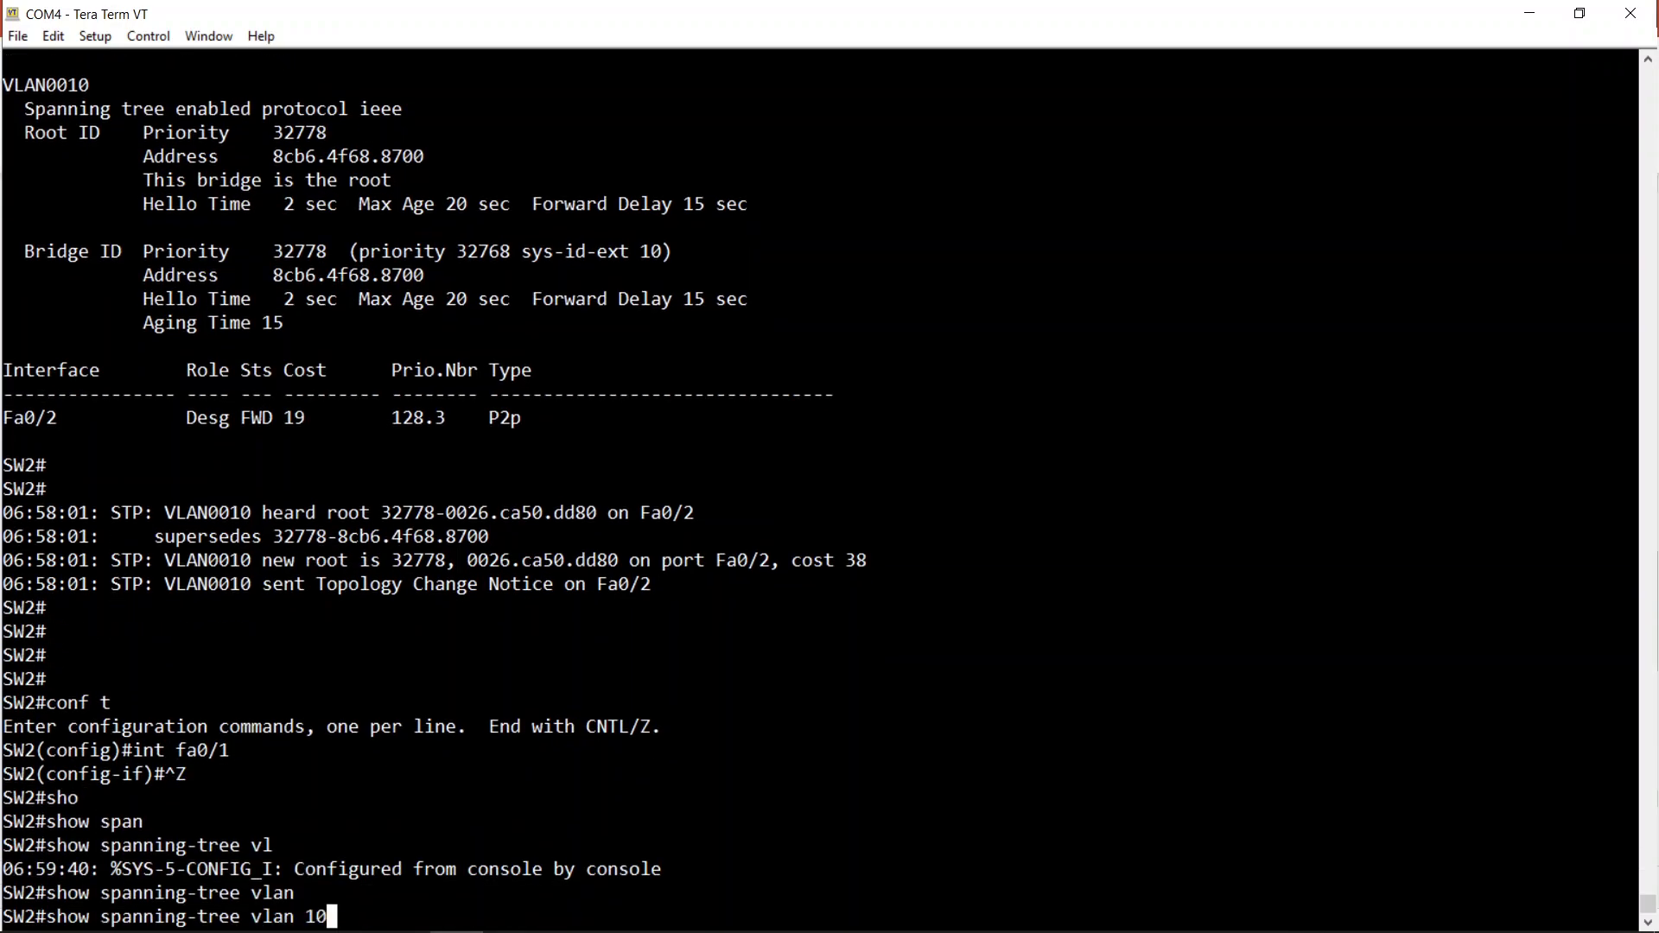
key(Return)
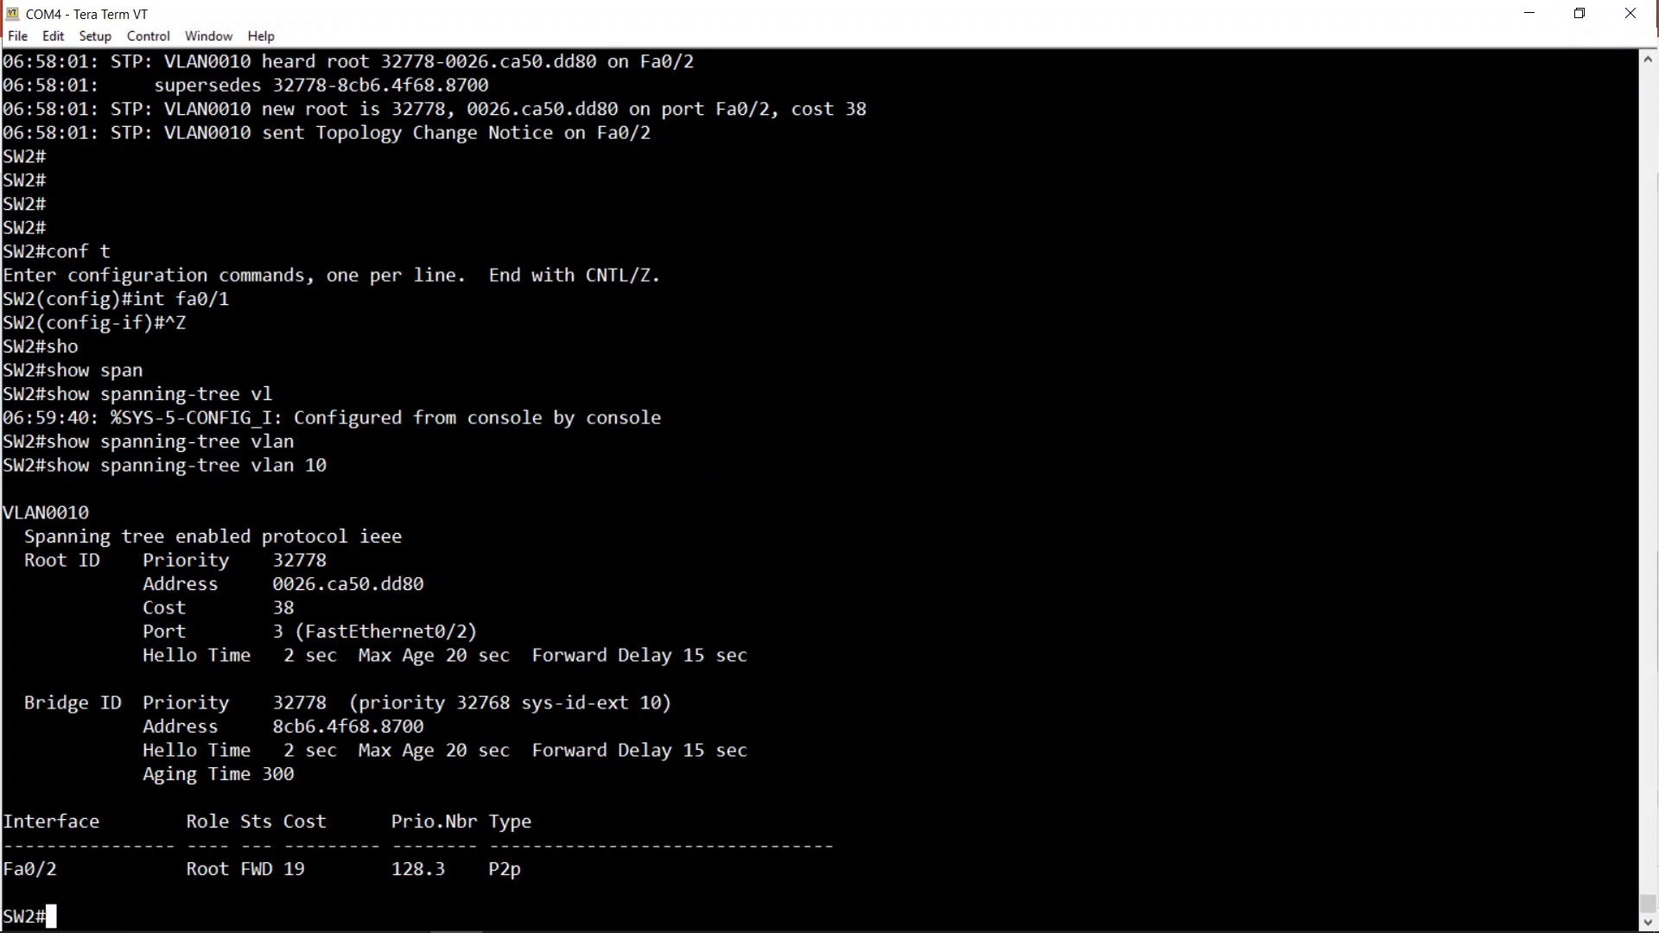
key(Return)
key(Return)
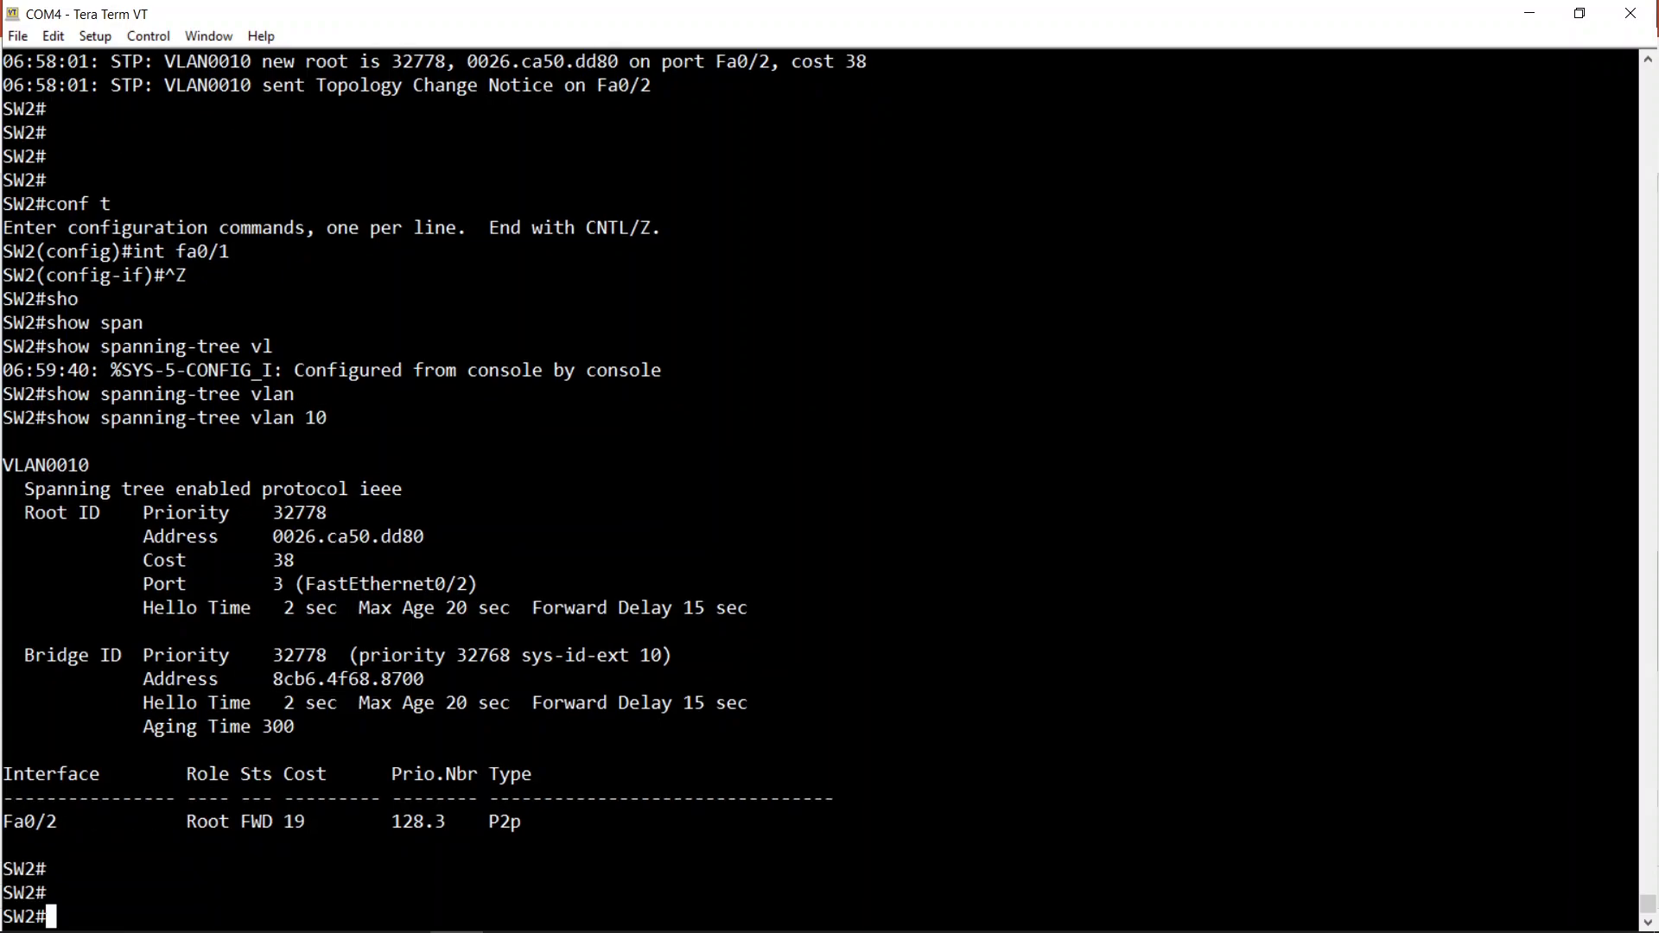
Re-enable interface fa0/1 on SW2 with no shutdown
text(conf t)
key(Return)
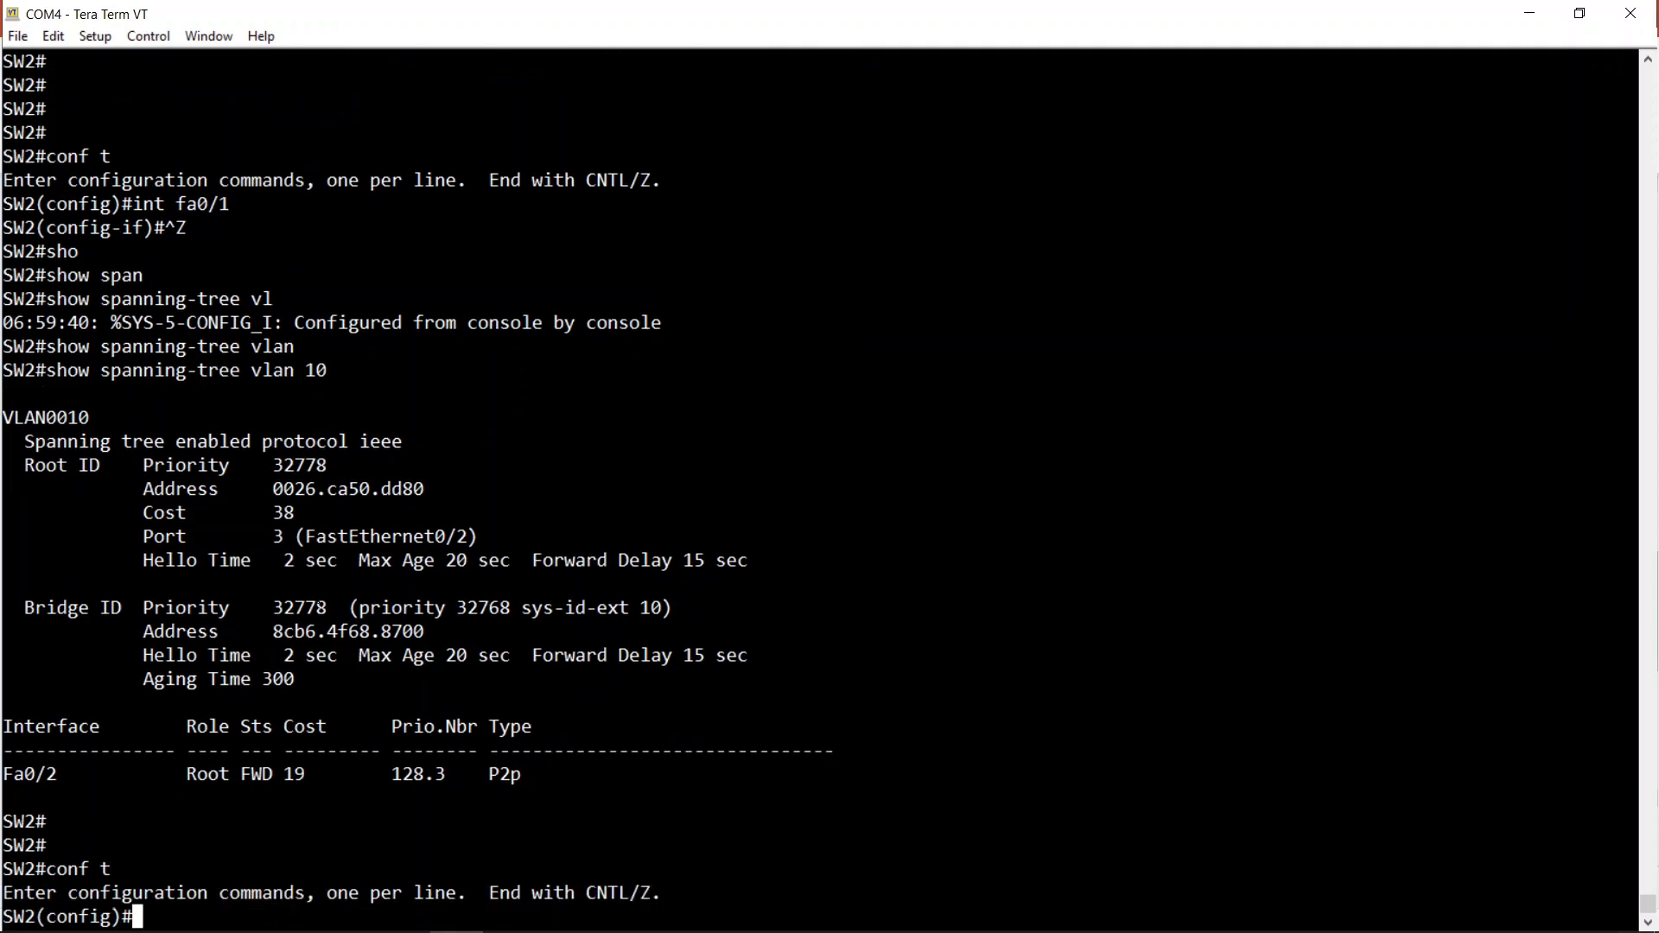
text(int fa0/1)
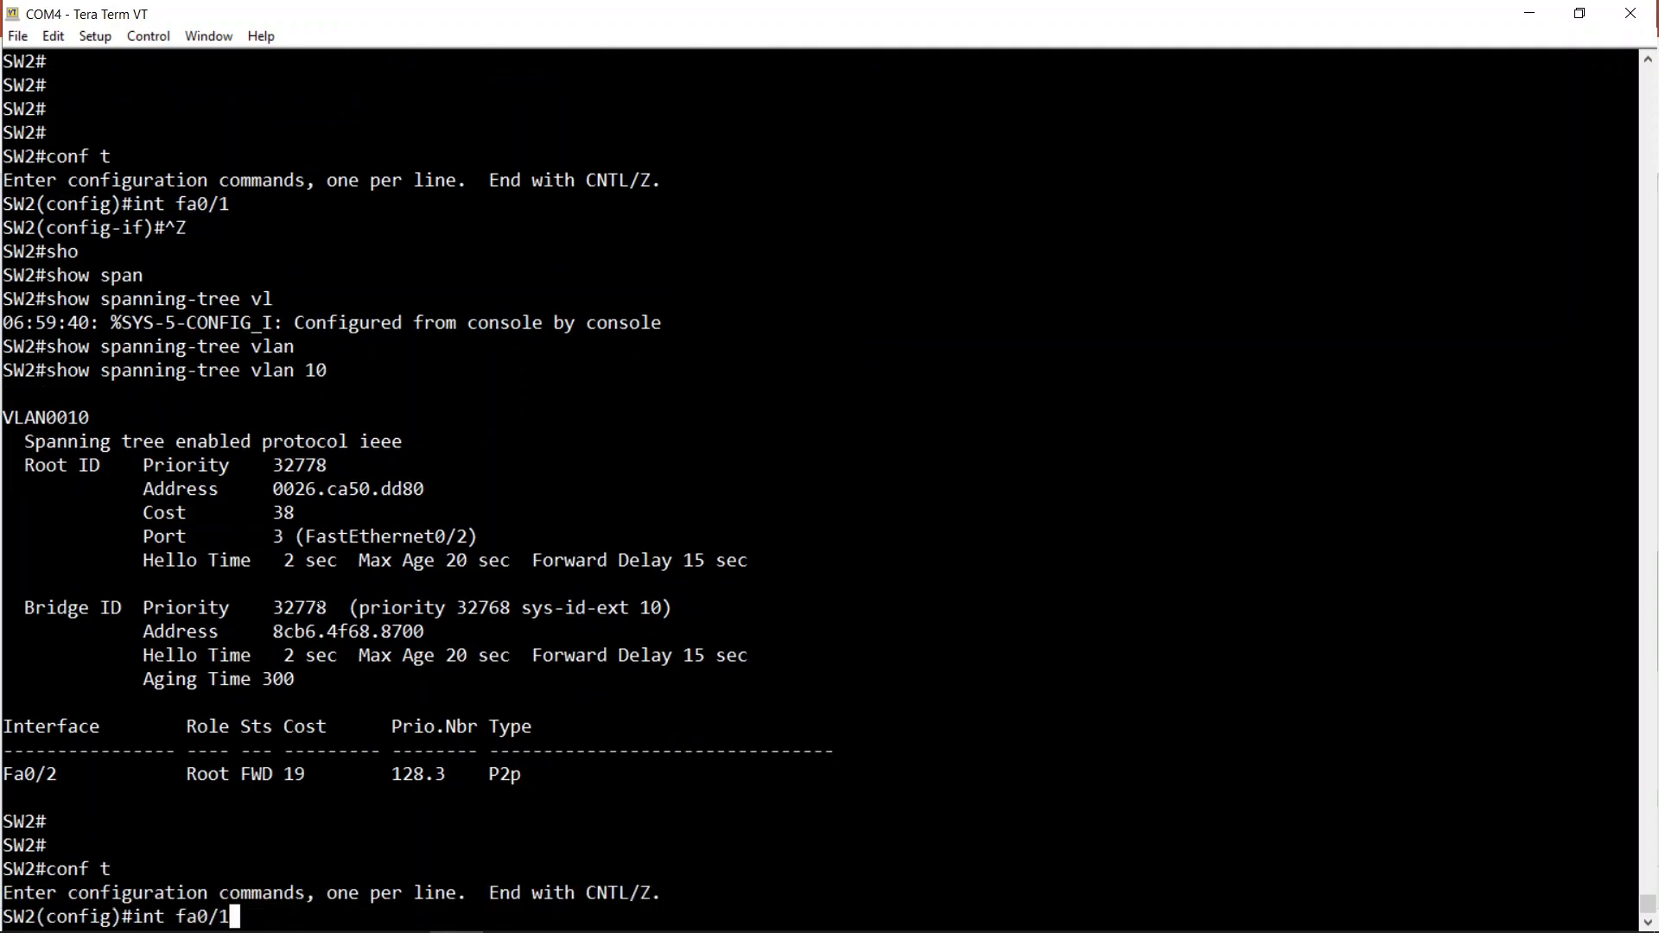
key(Return)
text(no shu)
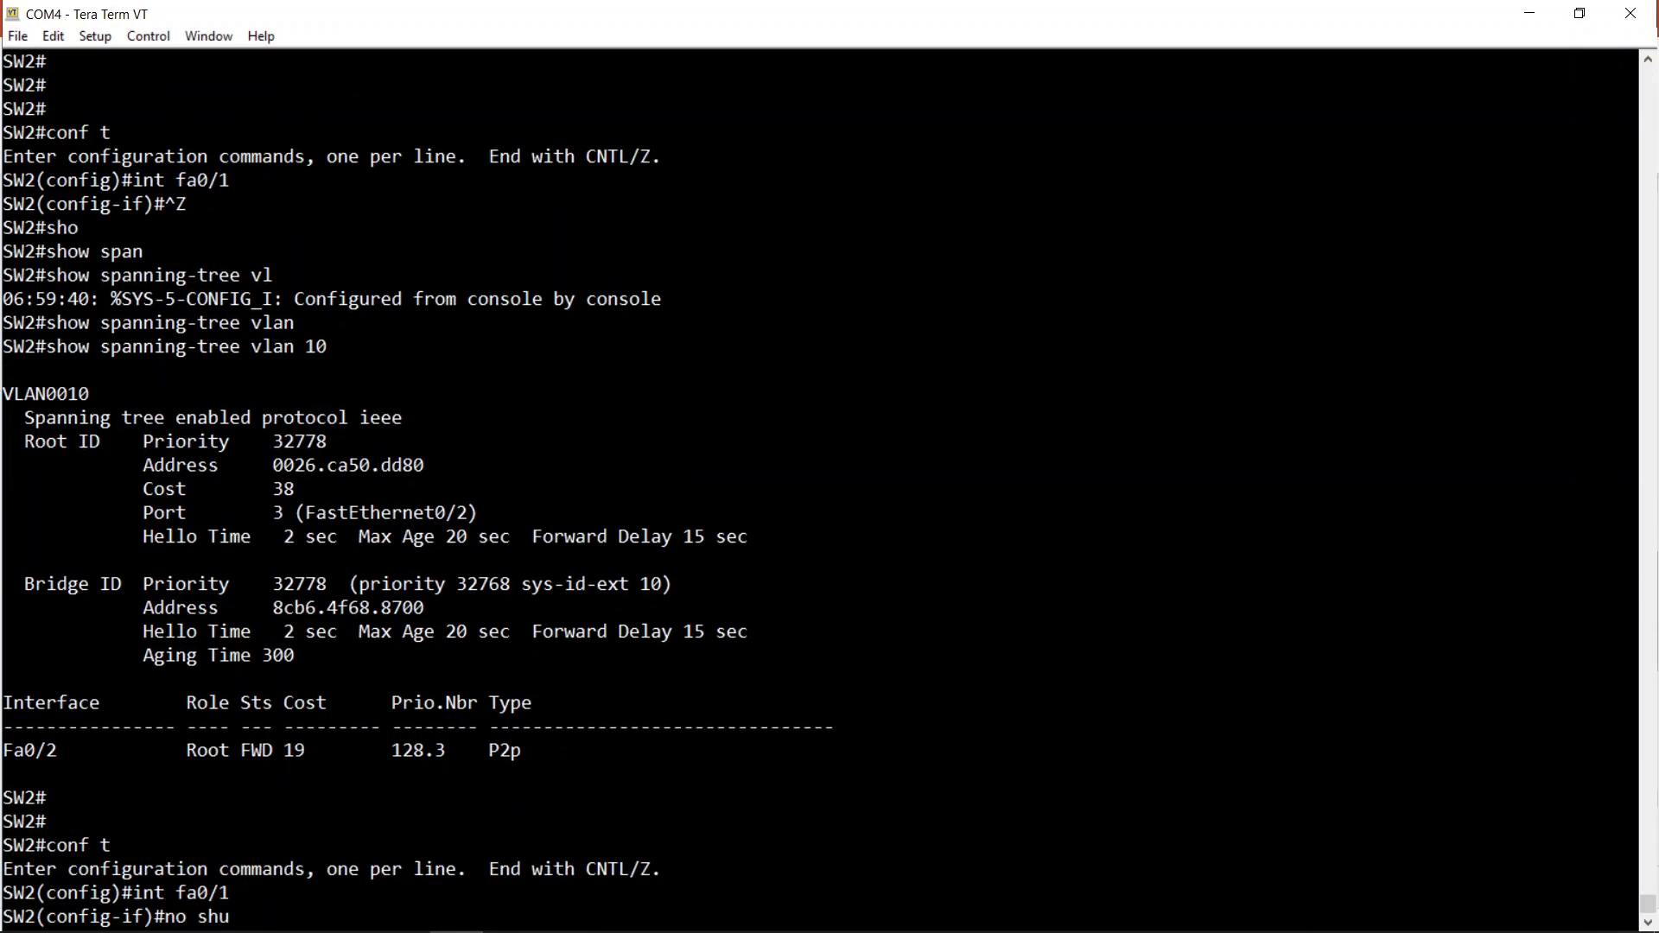
key(Tab)
key(Return)
key(Return)
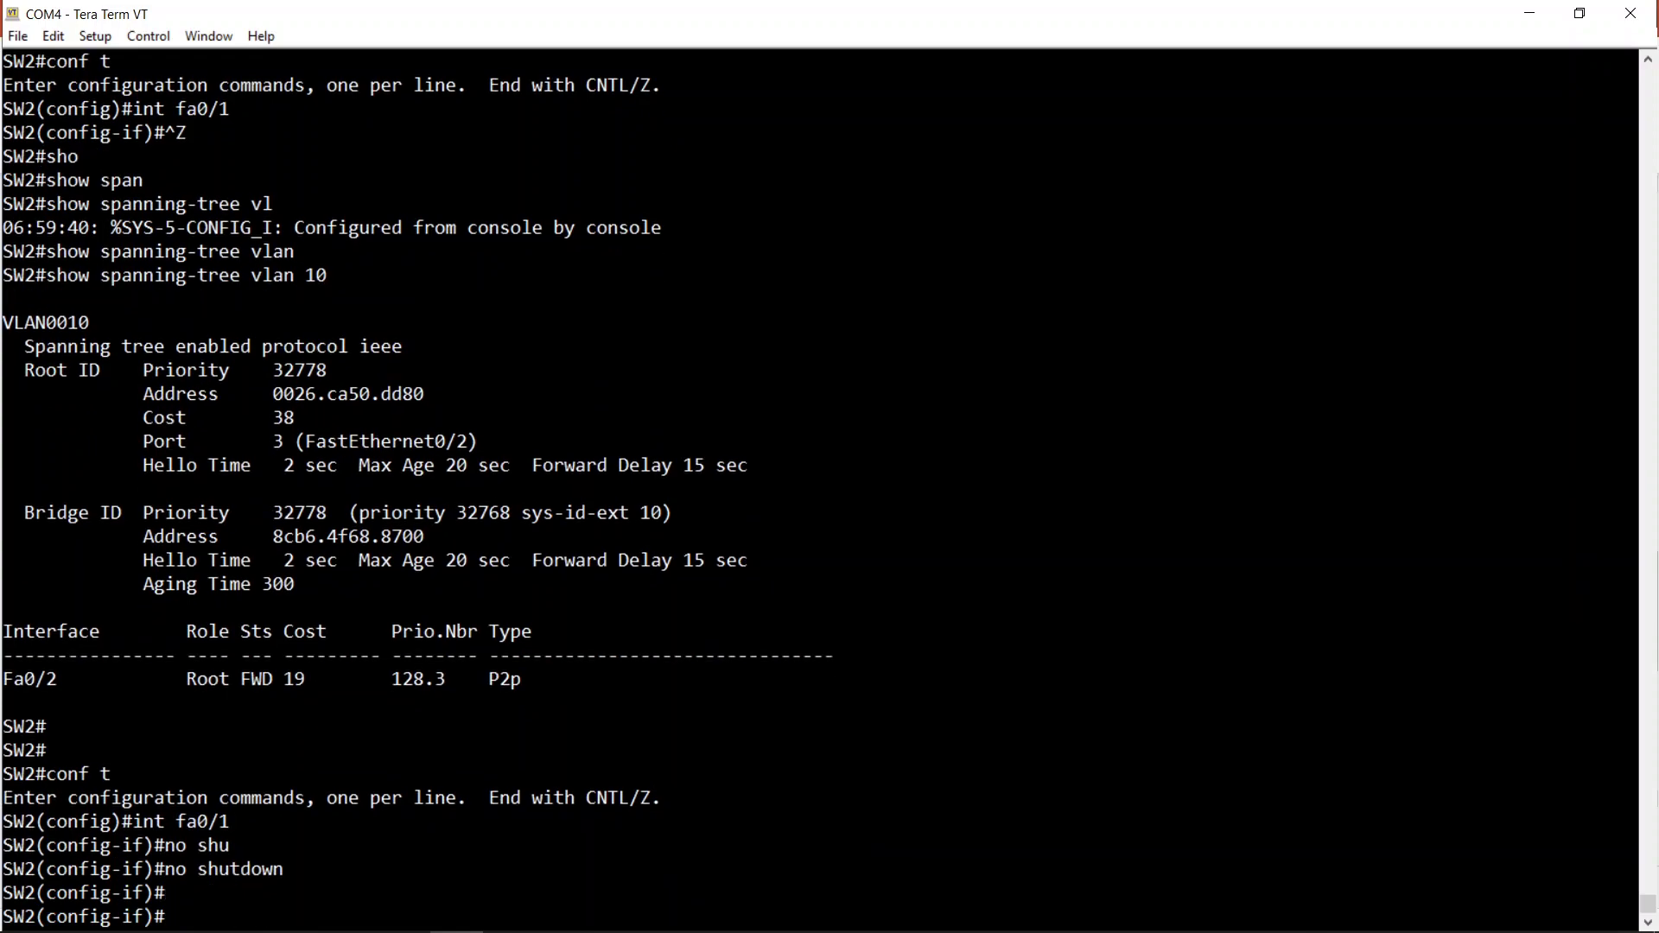
text(sho)
key(Tab)
text(sp)
key(BackSpace)
key(BackSpace)
key(BackSpace)
key(BackSpace)
key(BackSpace)
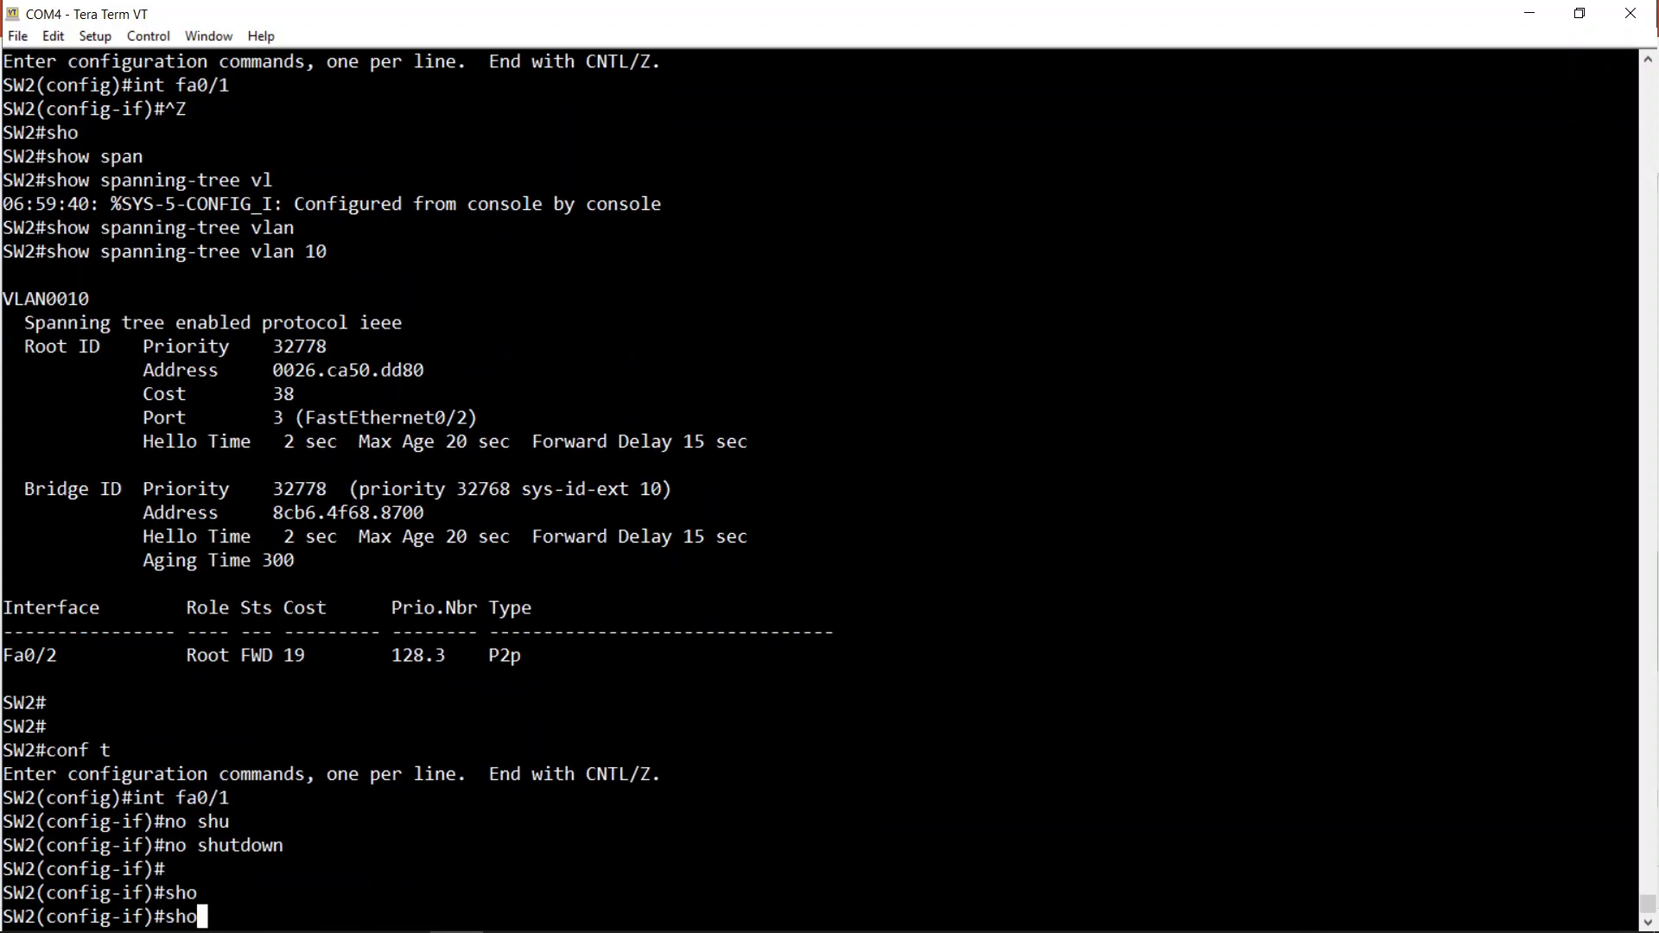
key(Return)
Leave configuration mode and display SW2's VLAN 10 root and port states with show spanning-tree vlan 10
key(ctrl+z)
text(sho)
key(Tab)
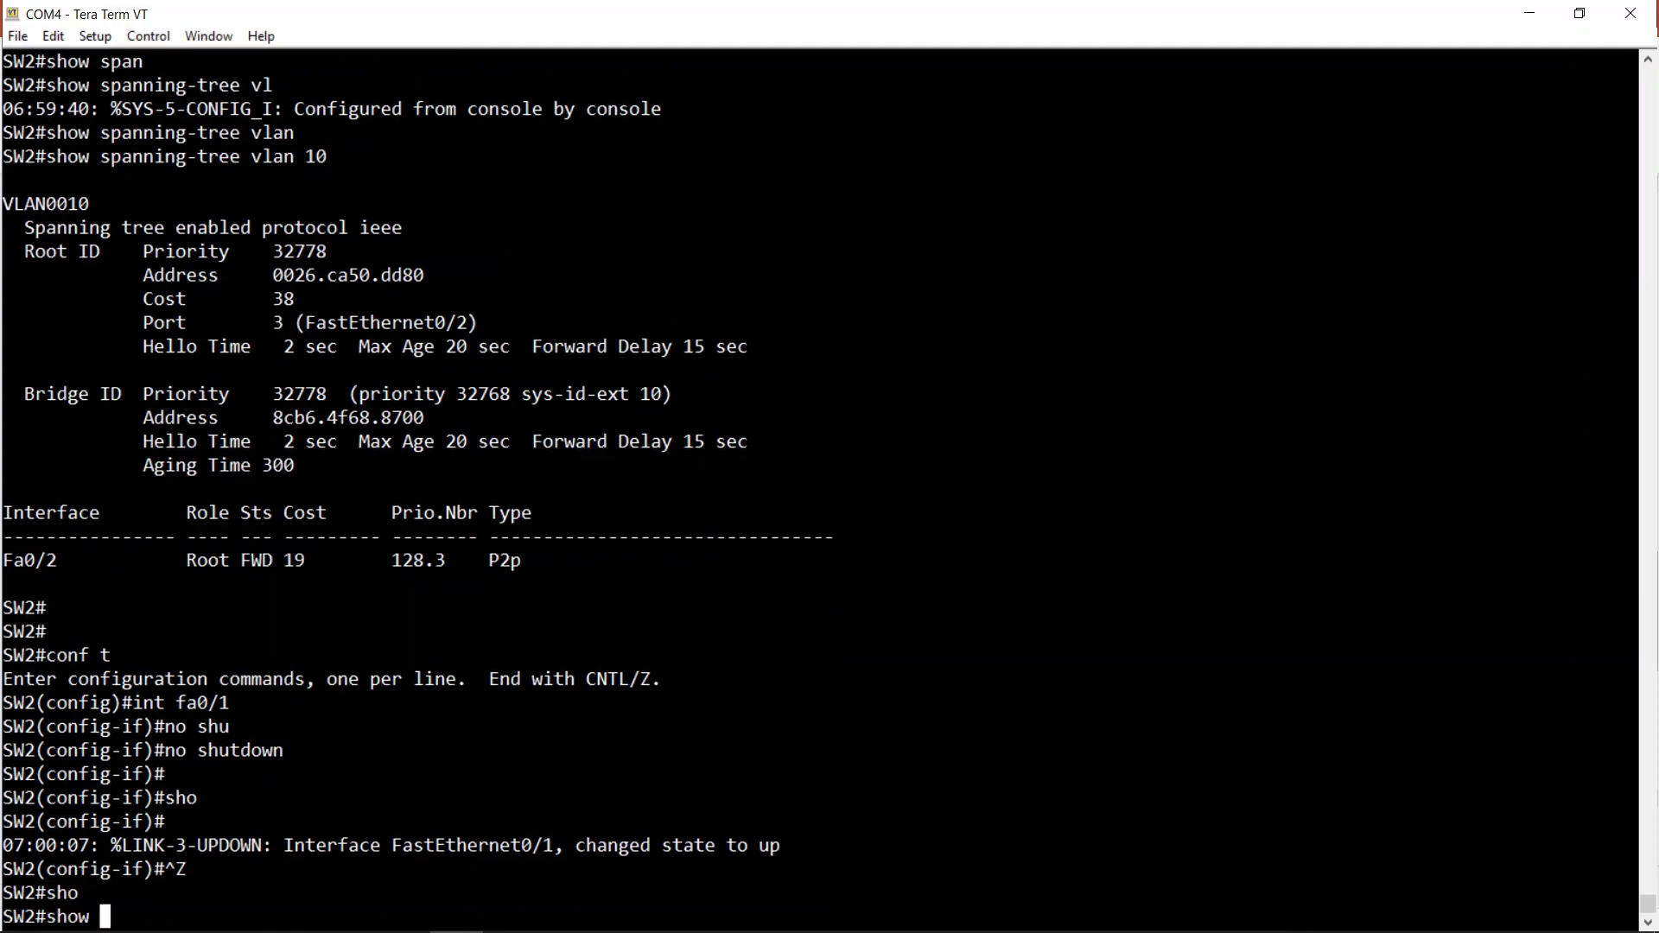
text(span)
key(Tab)
text(vl)
key(Tab)
text(10)
key(Return)
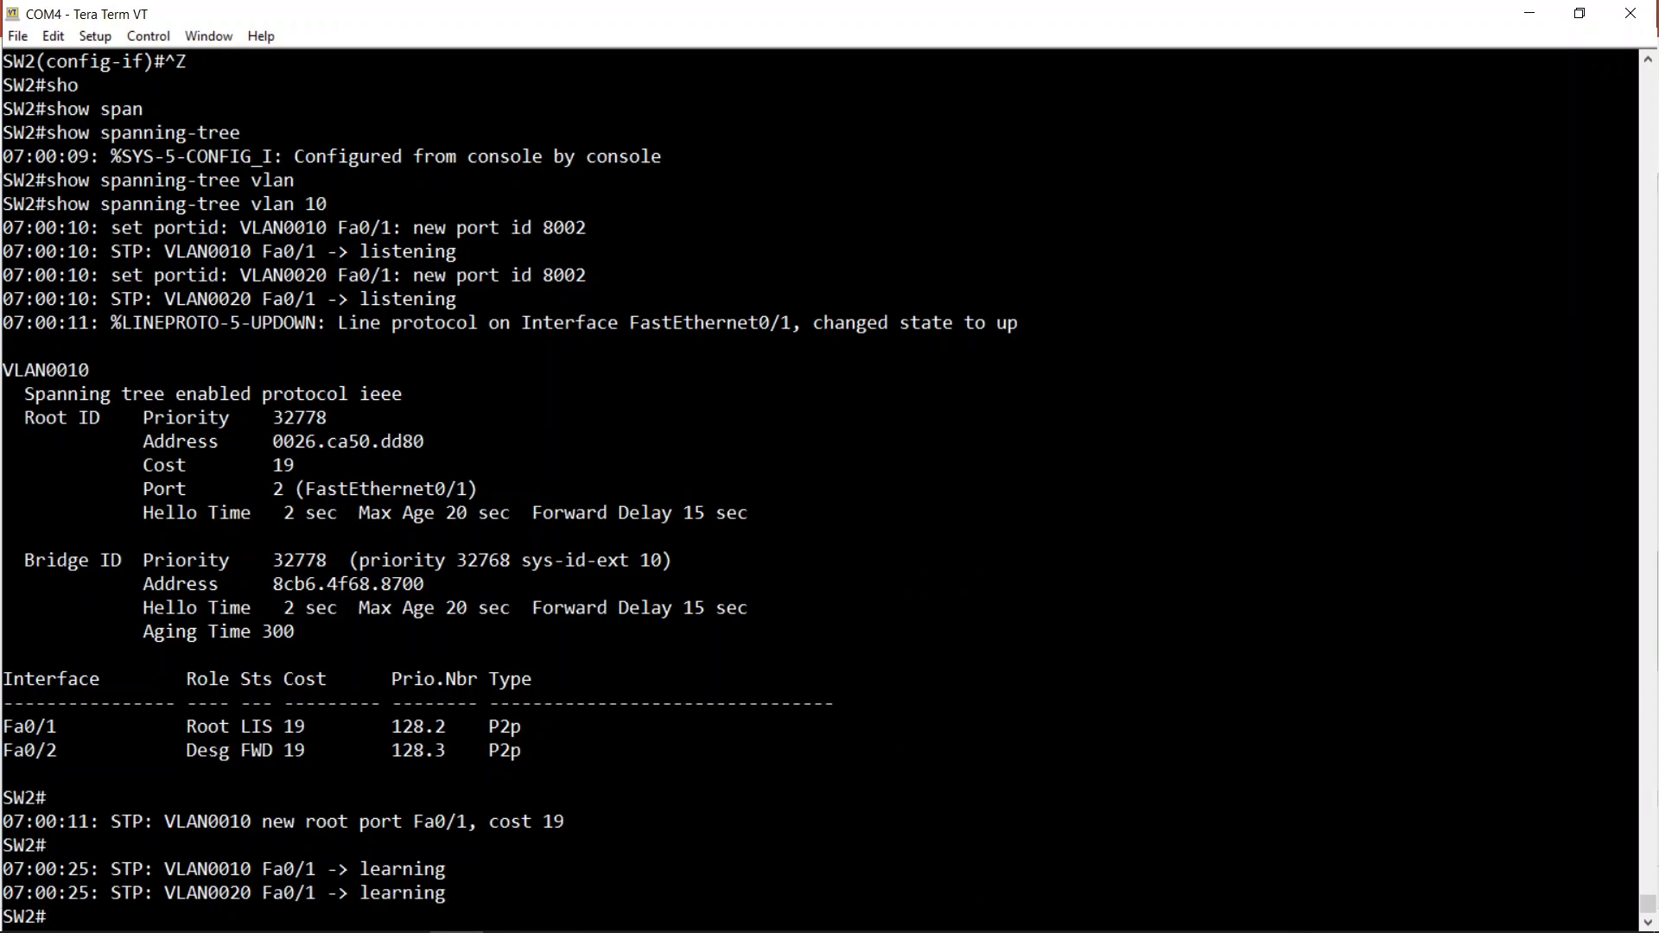
Follow SW2's console messages to track the spanning-tree state transitions of the re-enabled fa0/1
key(Return)
key(Return)
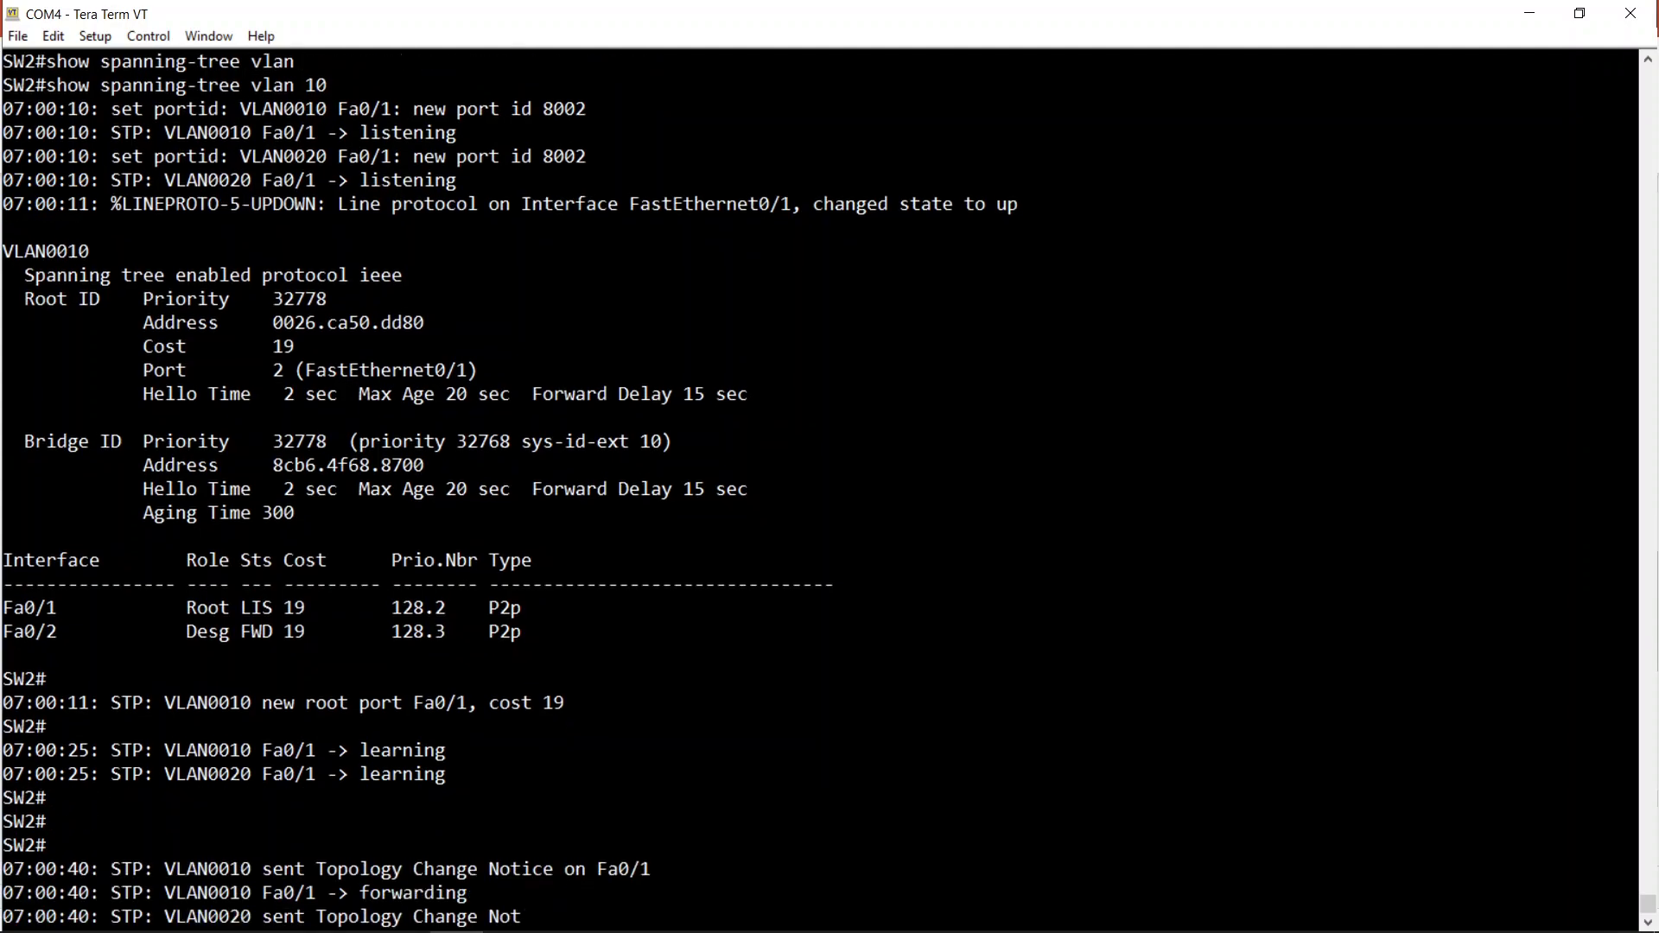
key(Return)
key(Return)
key(Return)
key(Return)
key(Return)
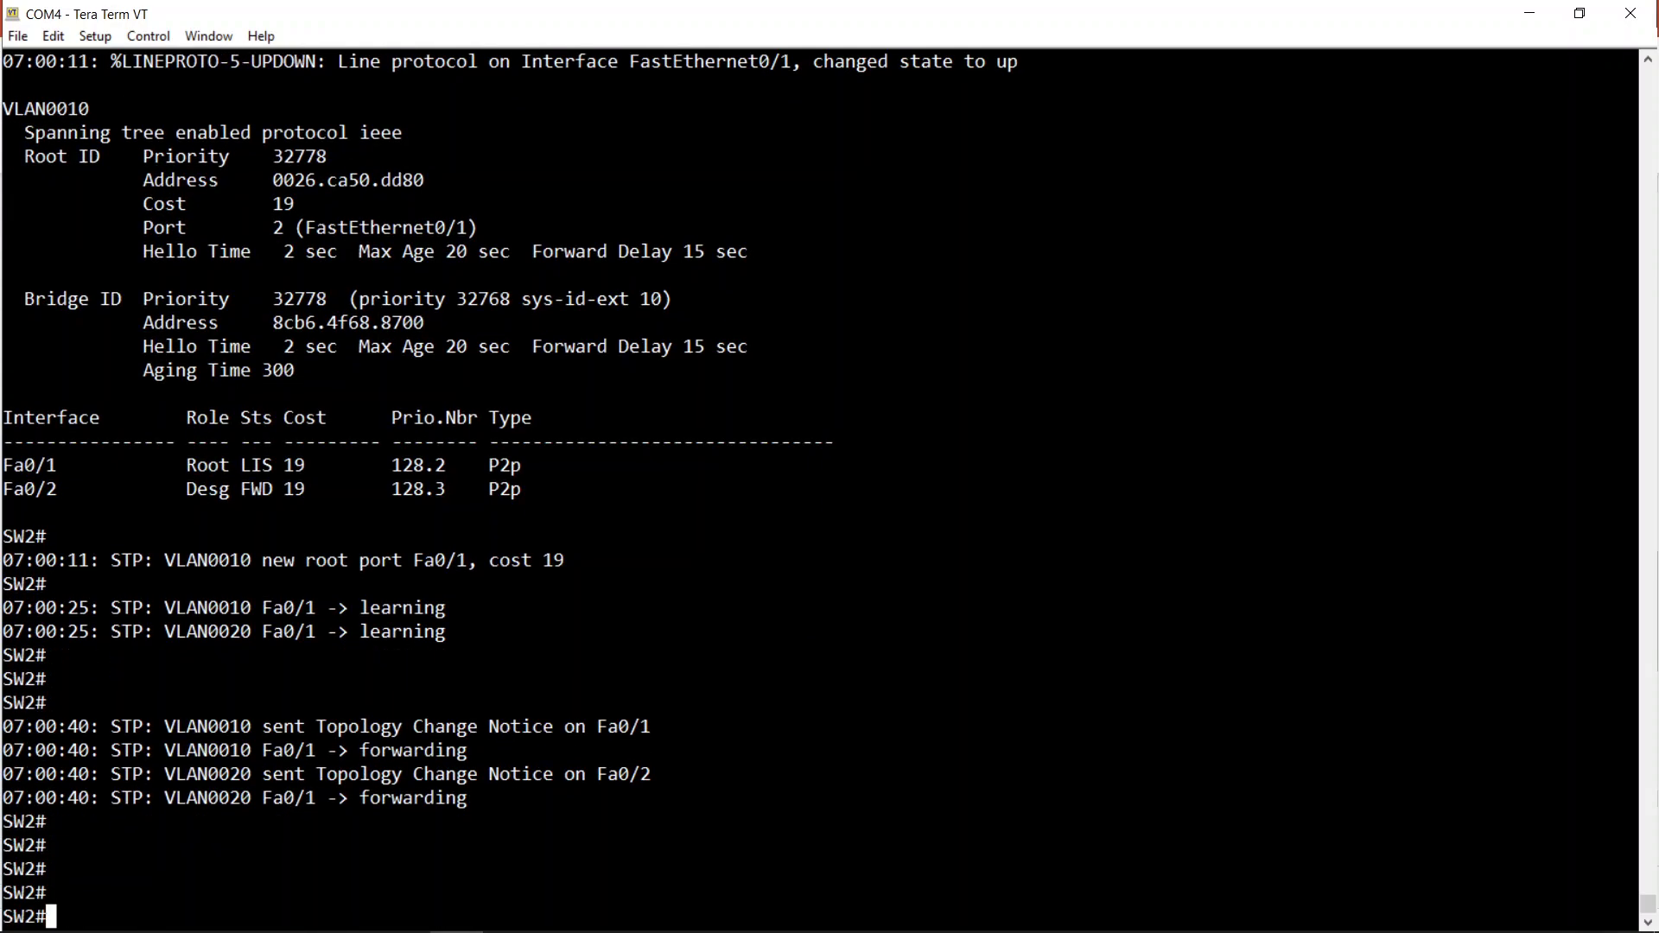
Shut down interface fa0/1 on SW2 again to repeat the root port failure
text(conf t)
key(Return)
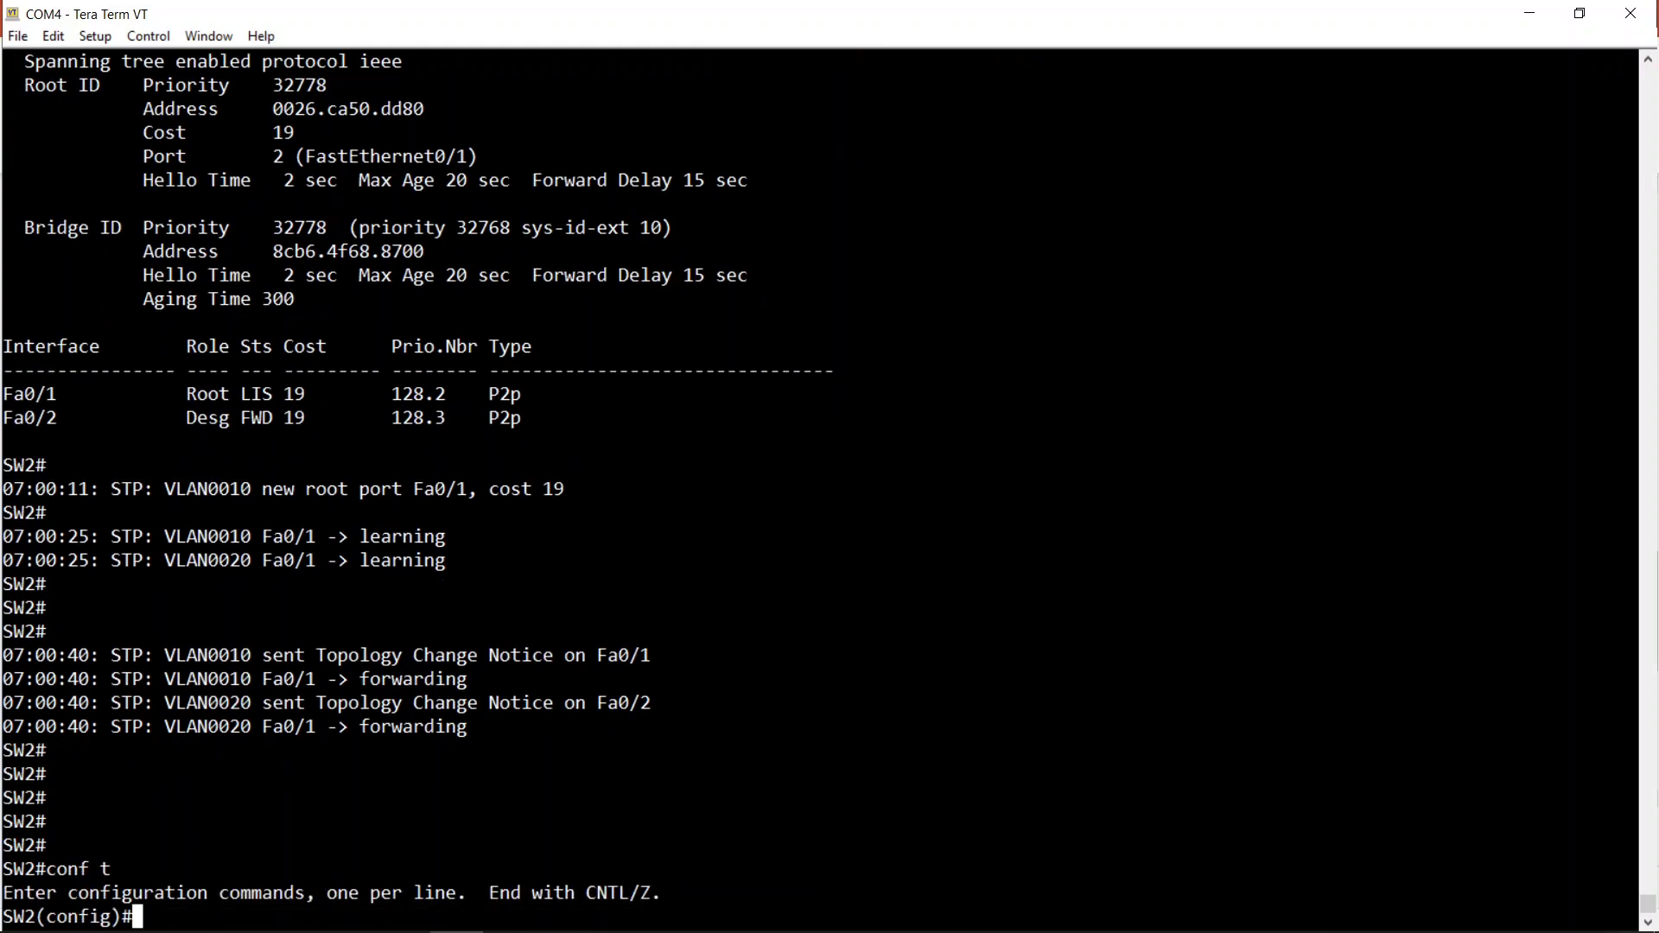
text(int fa0/1)
key(Return)
text(shu)
key(Tab)
key(Return)
key(Return)
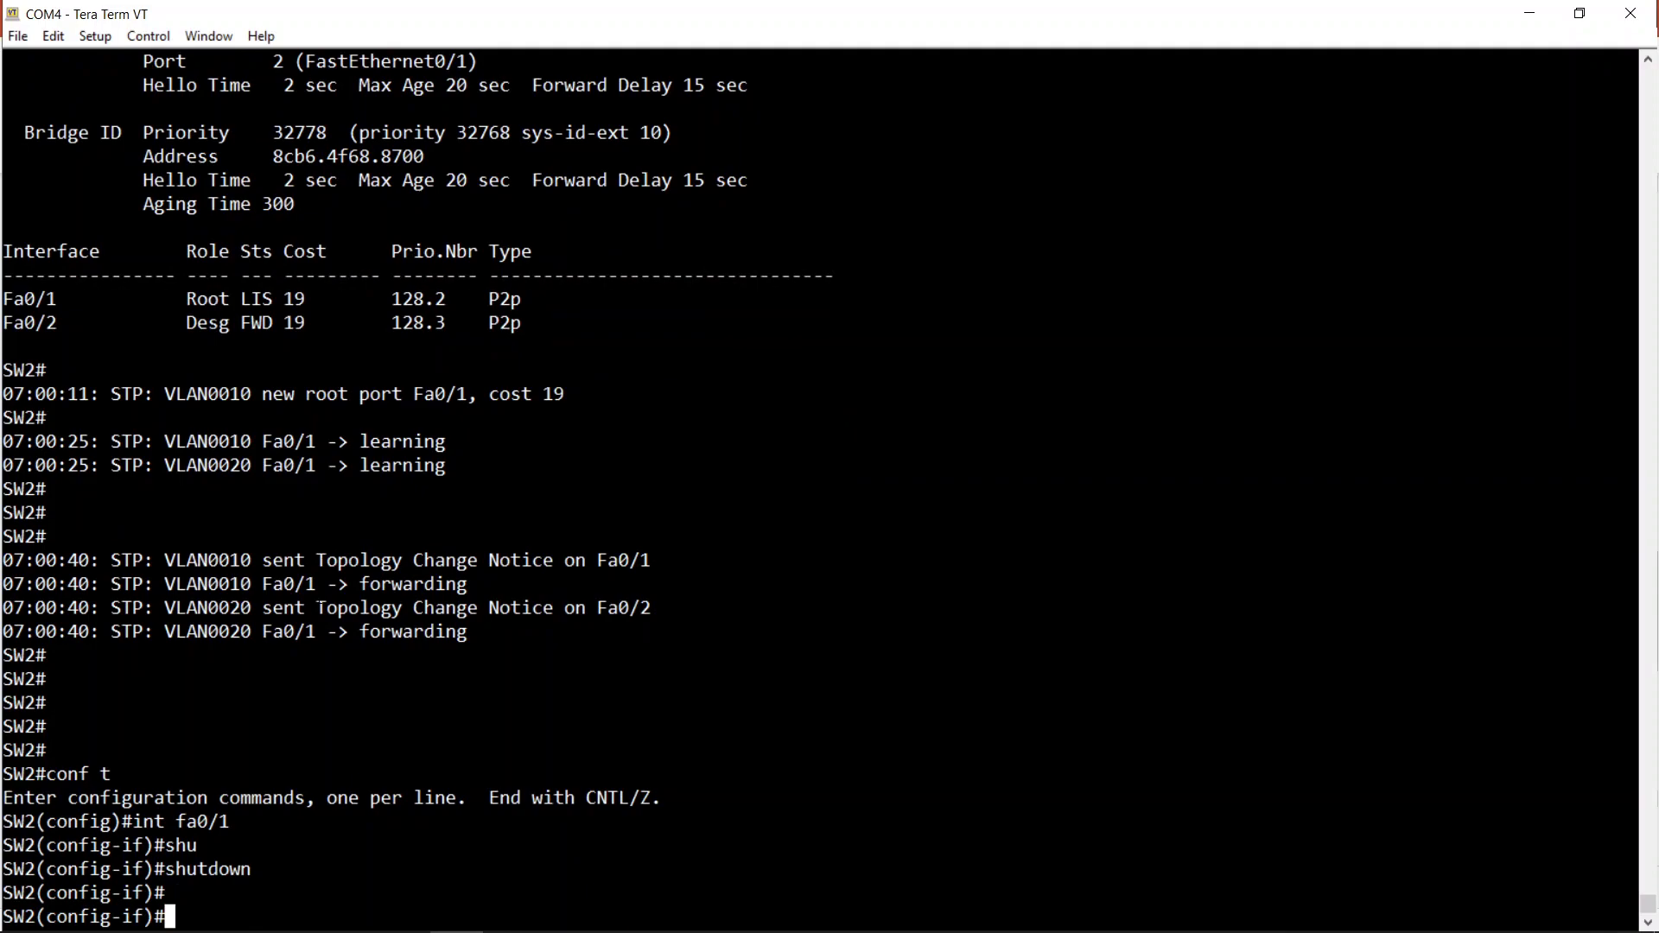
Monitor SW2's console for the immediate spanning-tree and link messages after the repeated fa0/1 shutdown
key(Return)
key(Return)
key(Return)
key(Return)
key(Return)
key(Return)
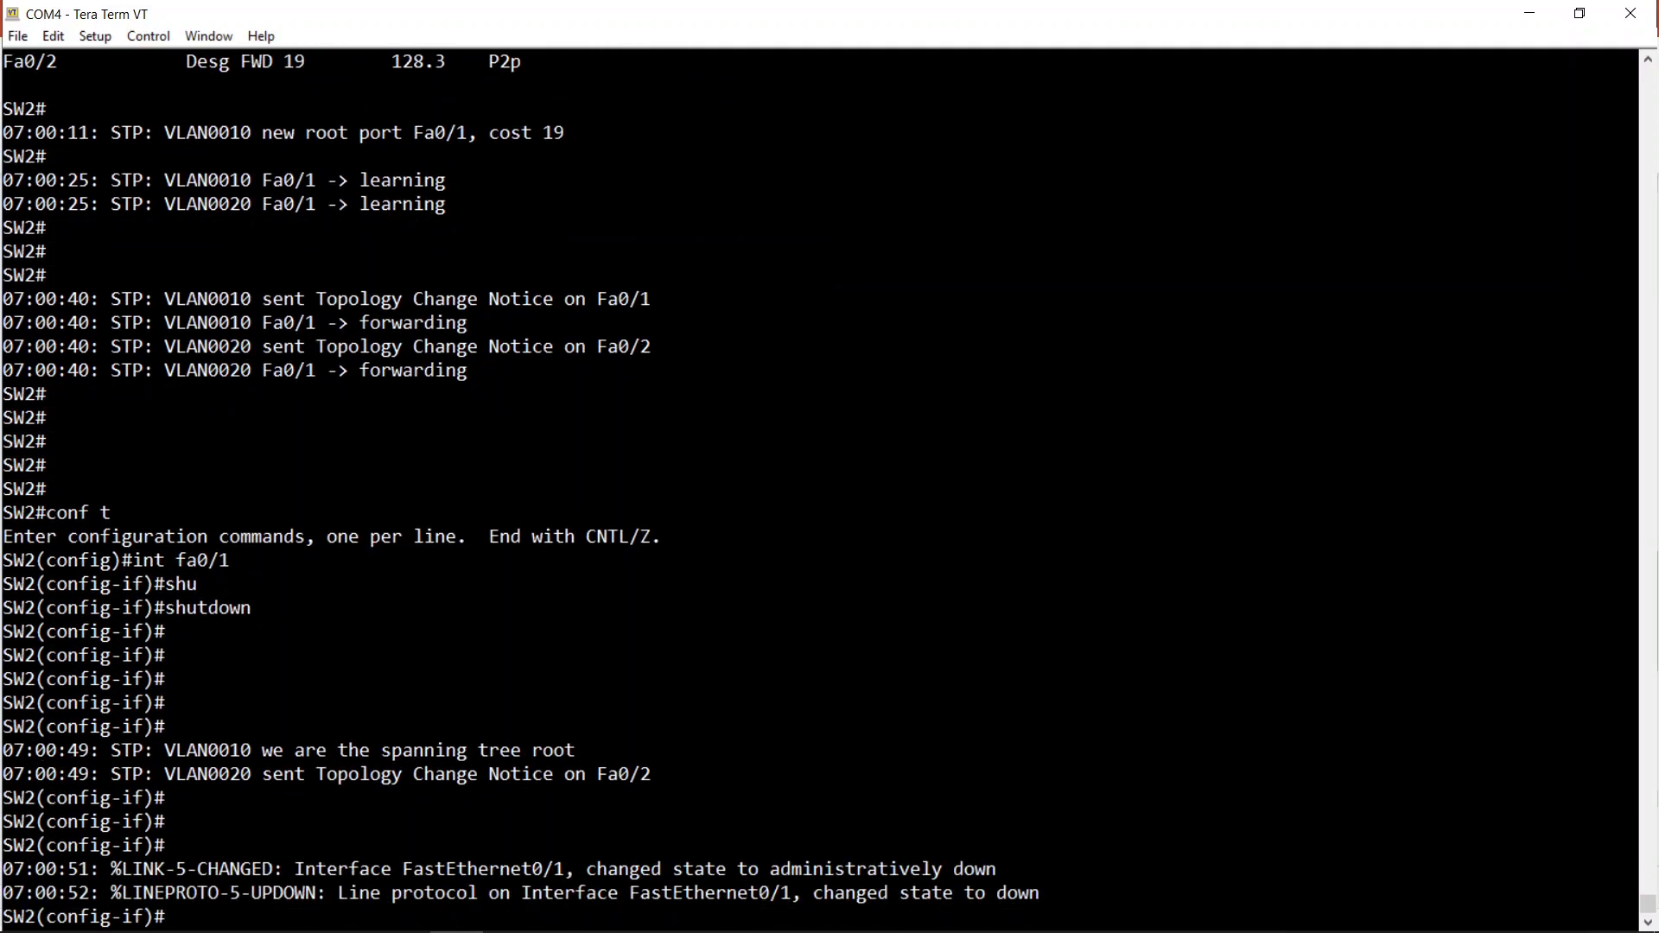
key(Return)
key(Return)
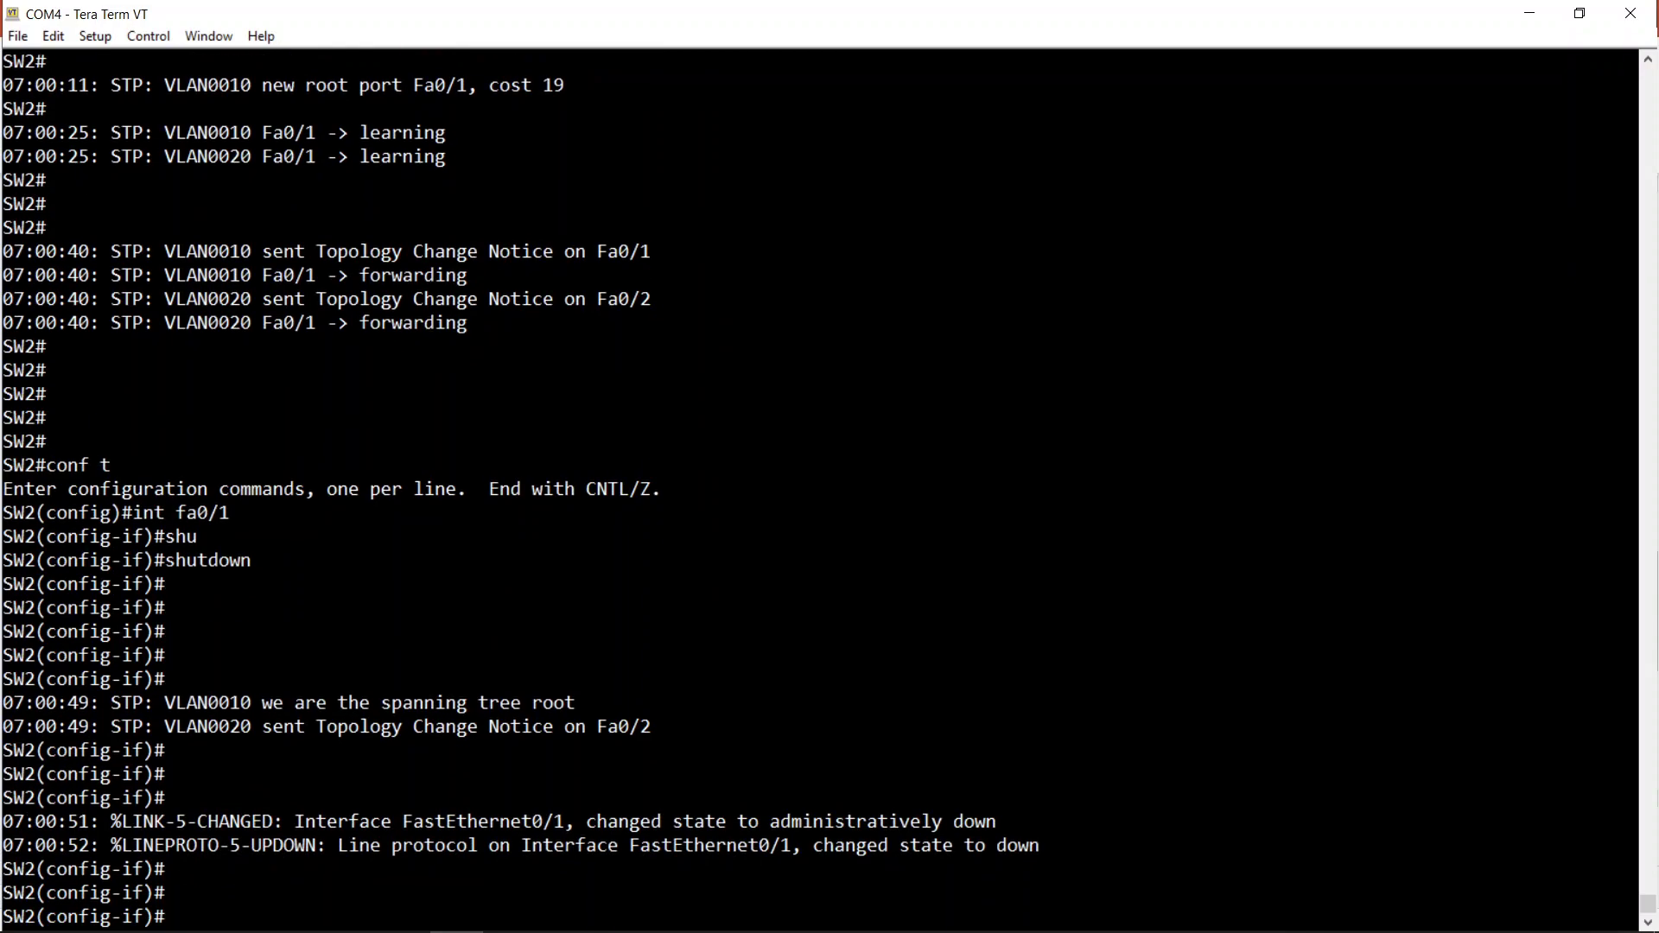
Leave configuration mode on SW2 and keep watching the debug output for a VLAN 10 root change on Fa0/2
key(ctrl+z)
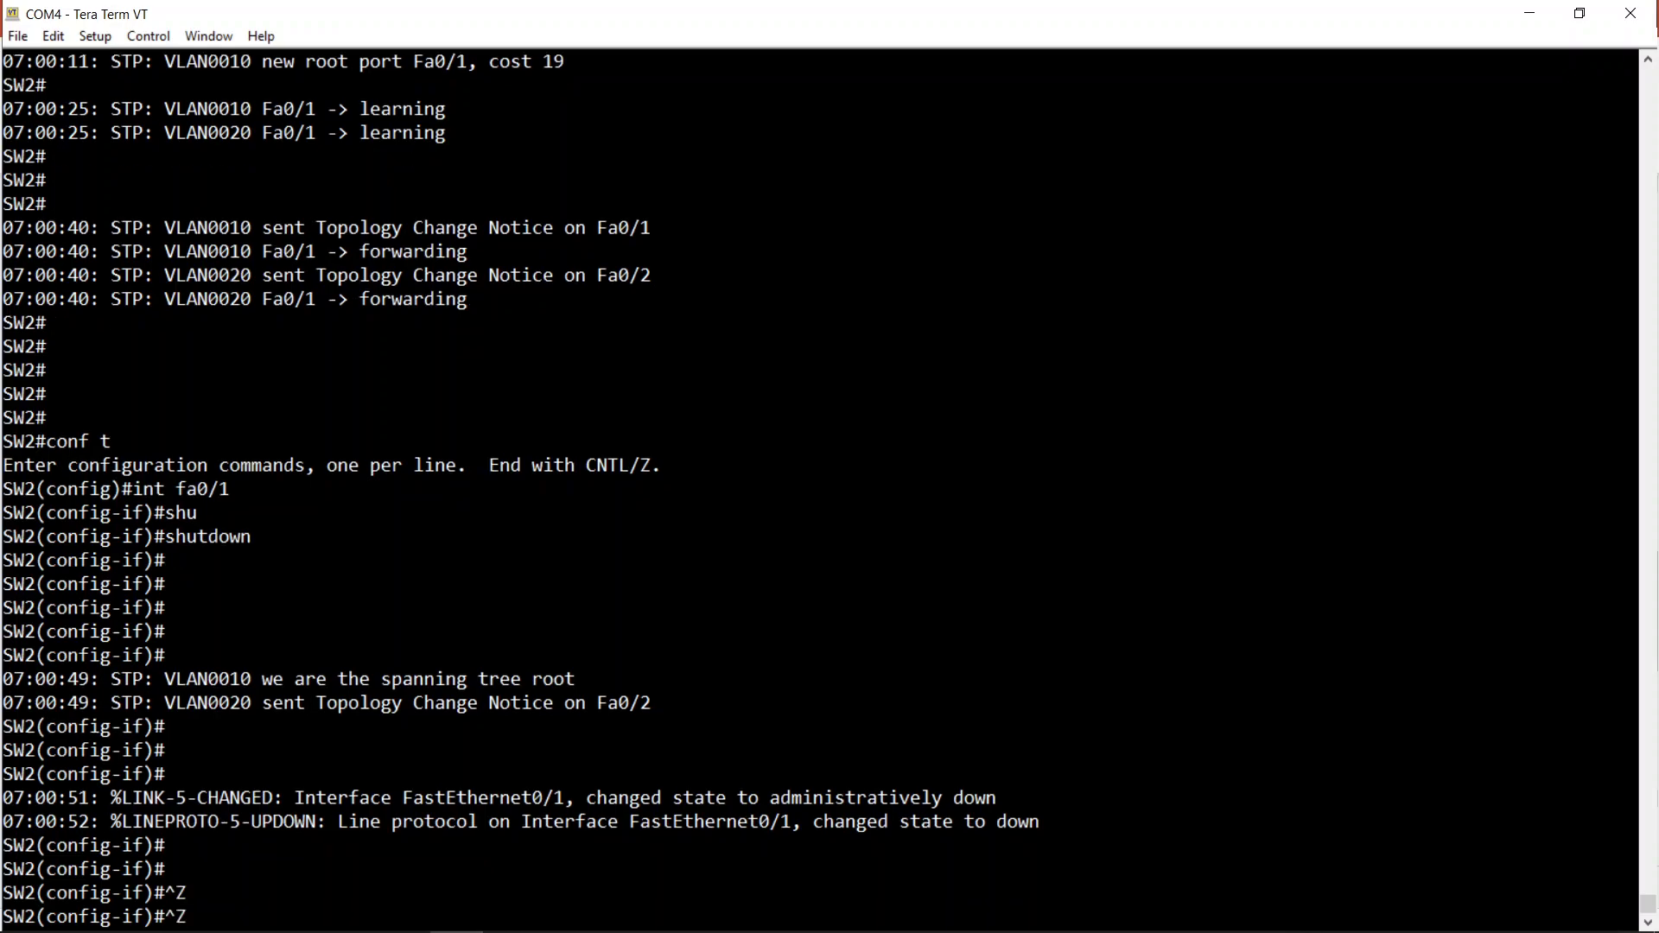
key(Return)
key(Return)
key(Return)
key(Return)
key(Return)
key(Return)
key(Return)
key(Return)
key(Return)
key(Return)
key(Return)
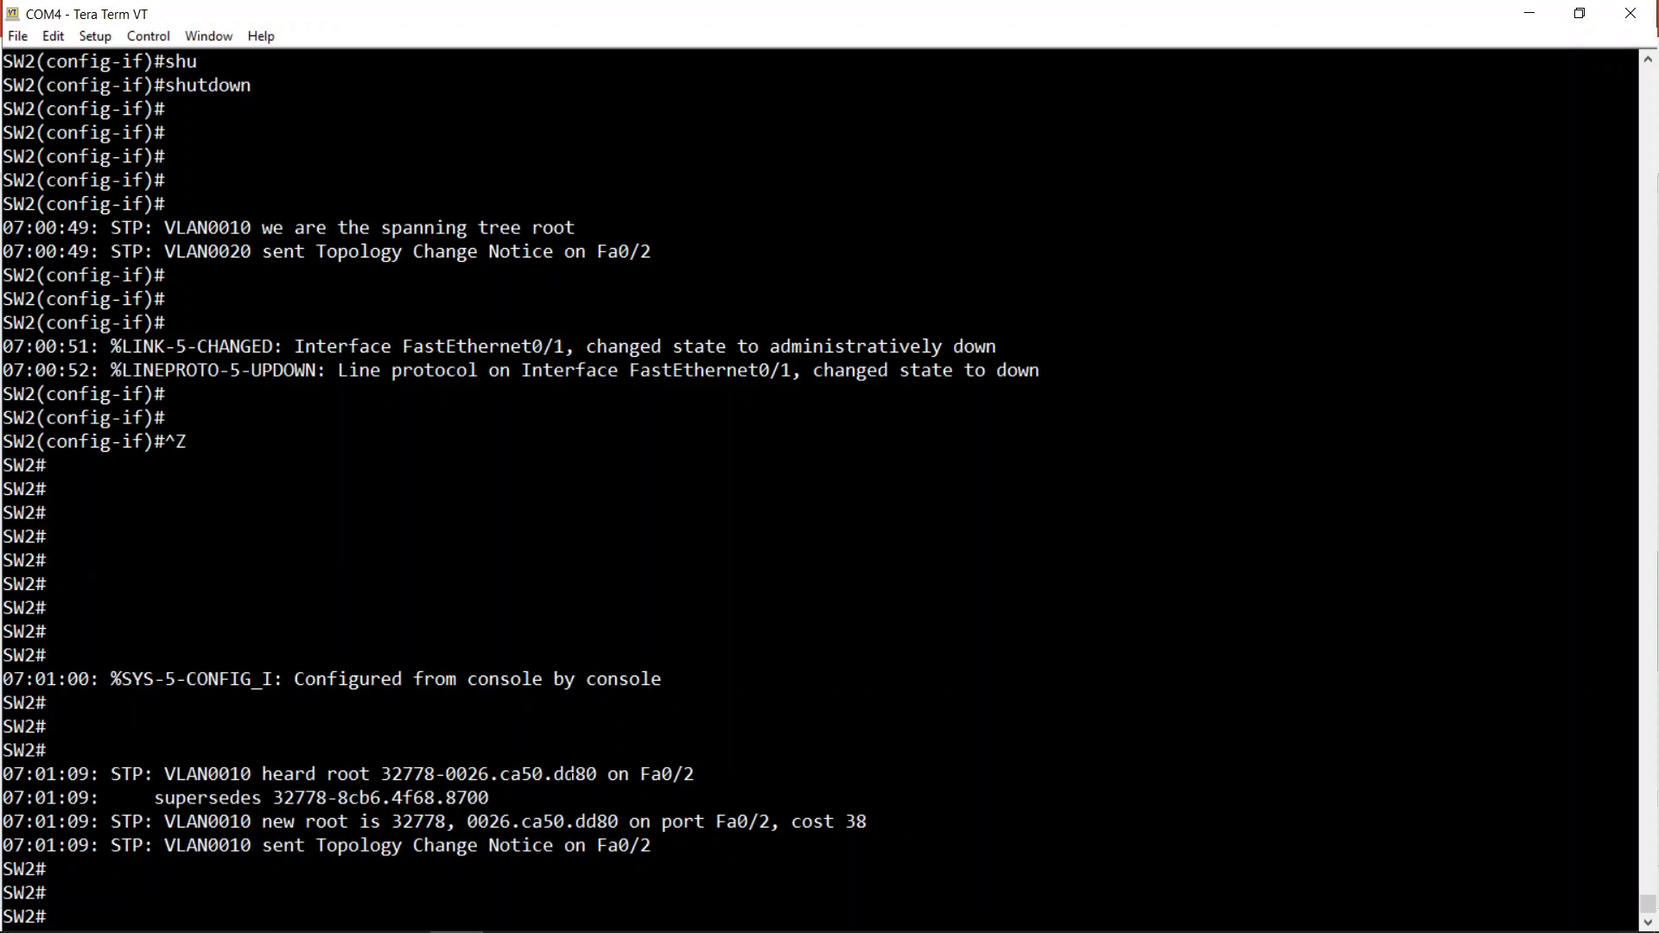
Switch to SW3's console, run show spanning-tree vlan 10, and follow the state transitions of its Fa0/2 port
key(Return)
key(Return)
key(Return)
key(Return)
text(sho)
key(Tab)
text(span)
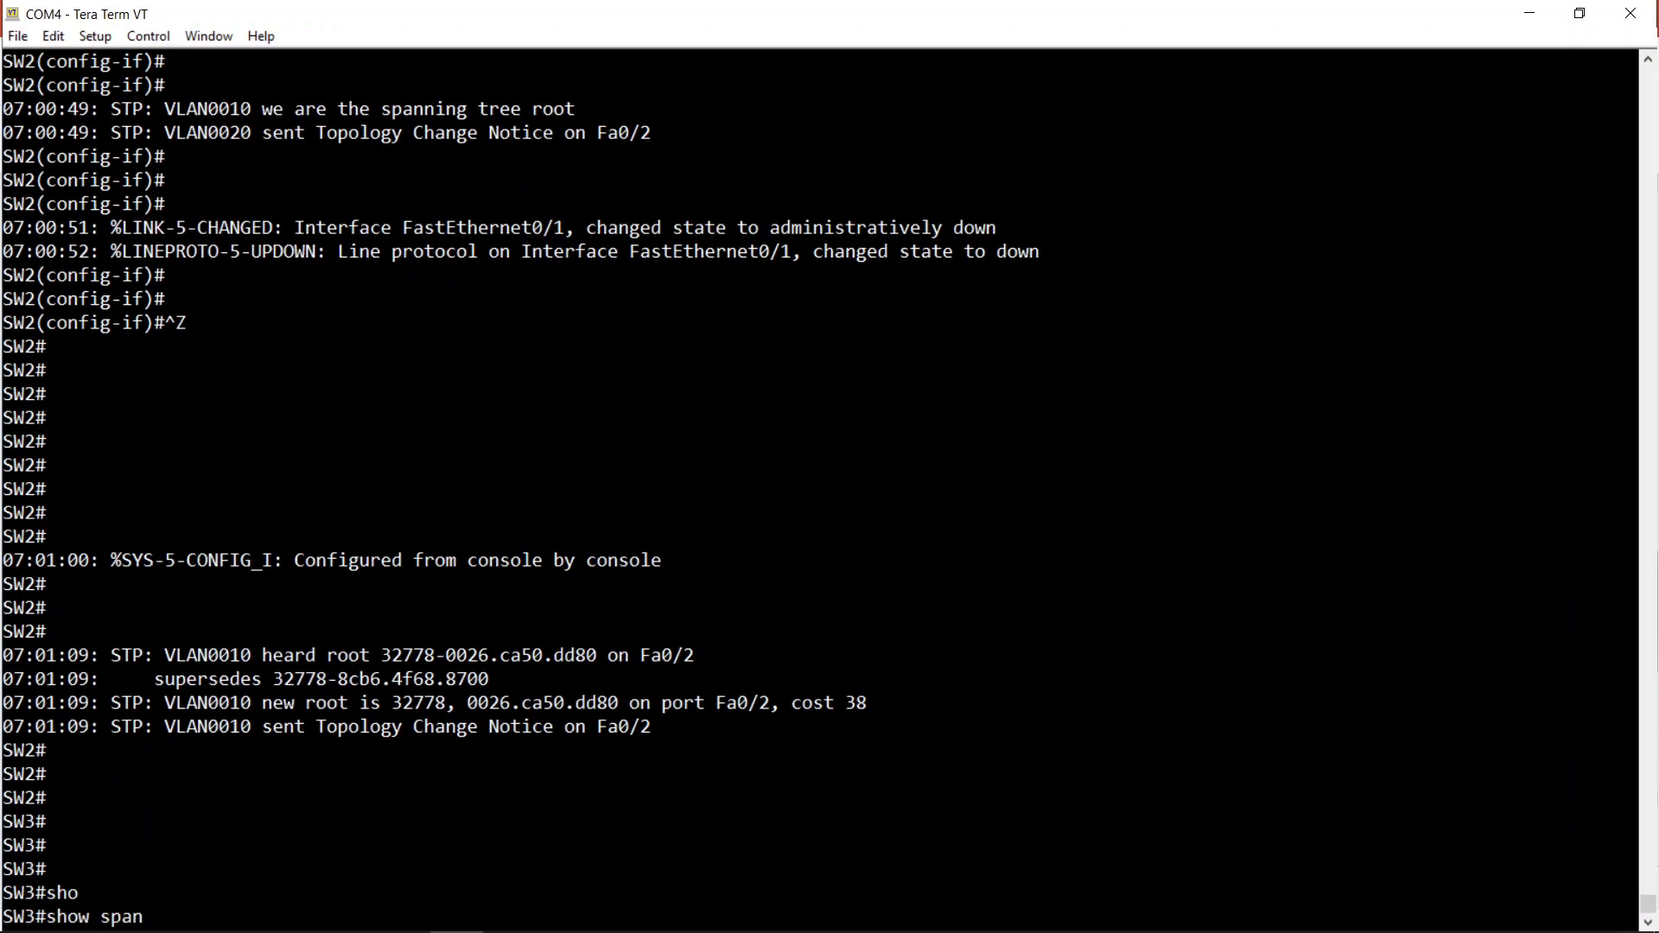
key(Tab)
text(vla)
key(Tab)
text(10)
key(Return)
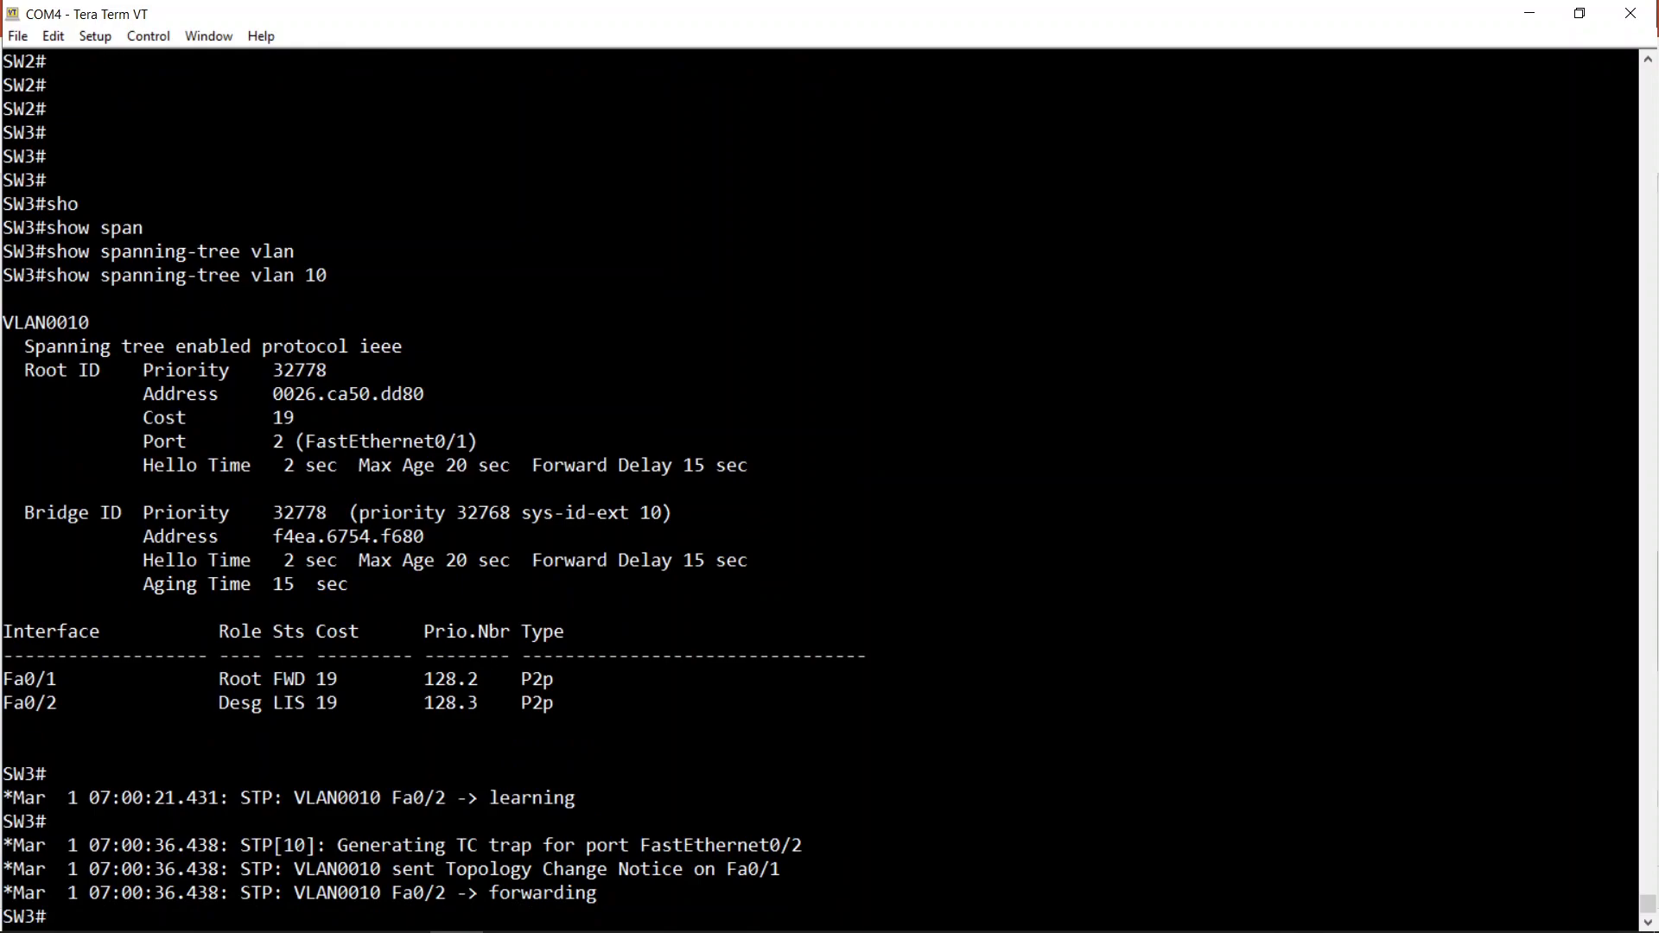
key(Return)
key(Return)
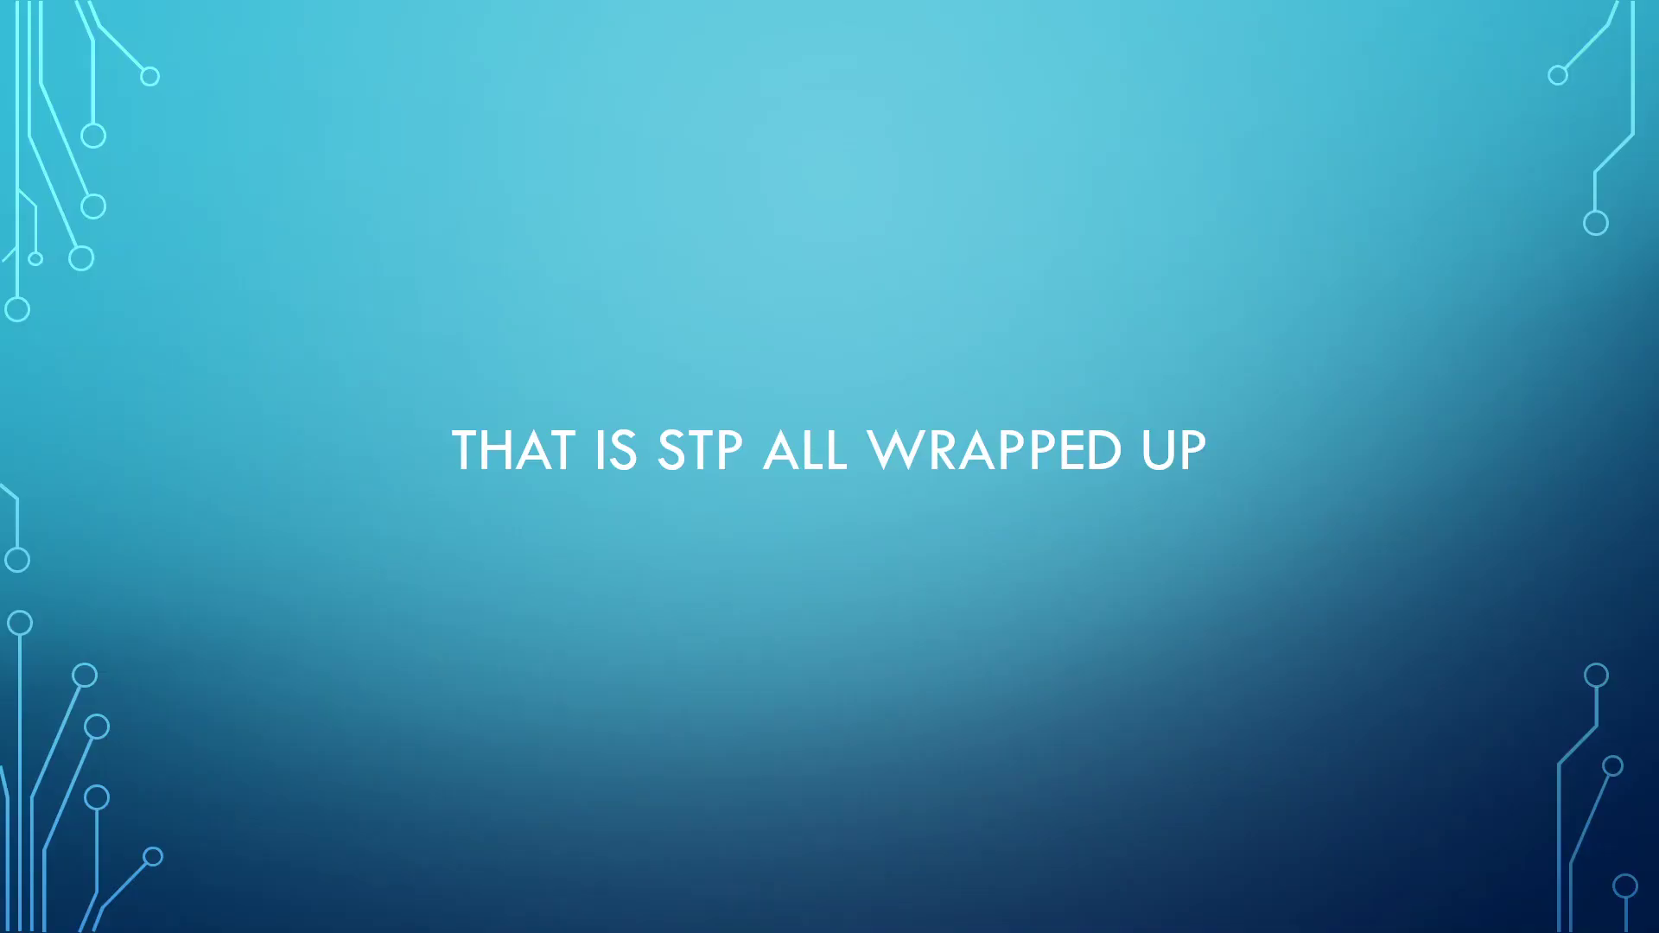